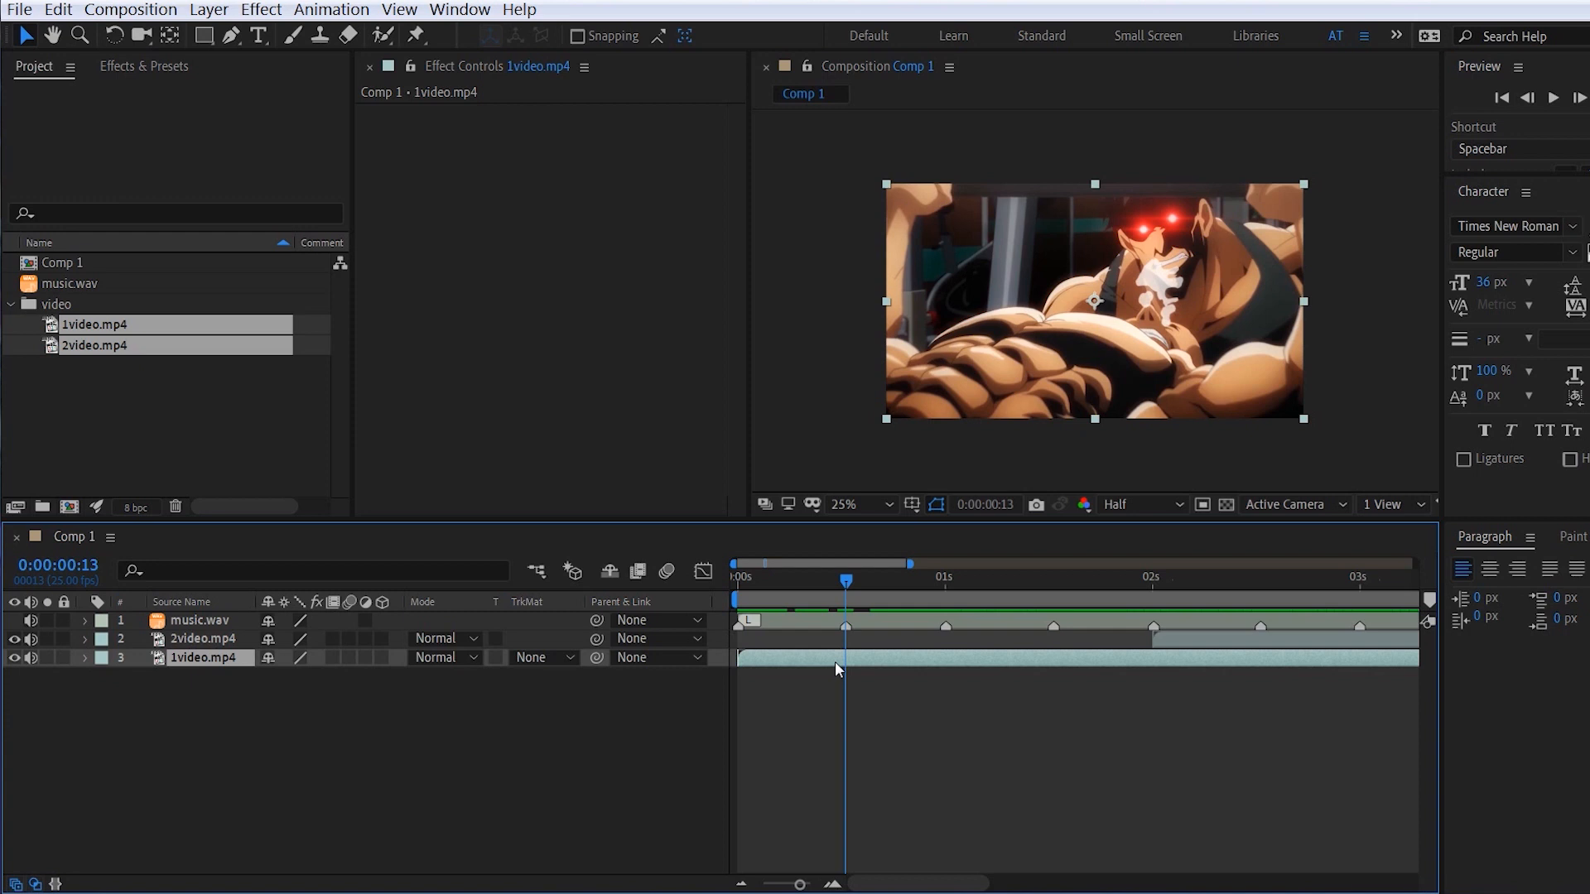
- Add a Position keyframe to the 1video.mp4 layer at 0:00:00:13
key("p")
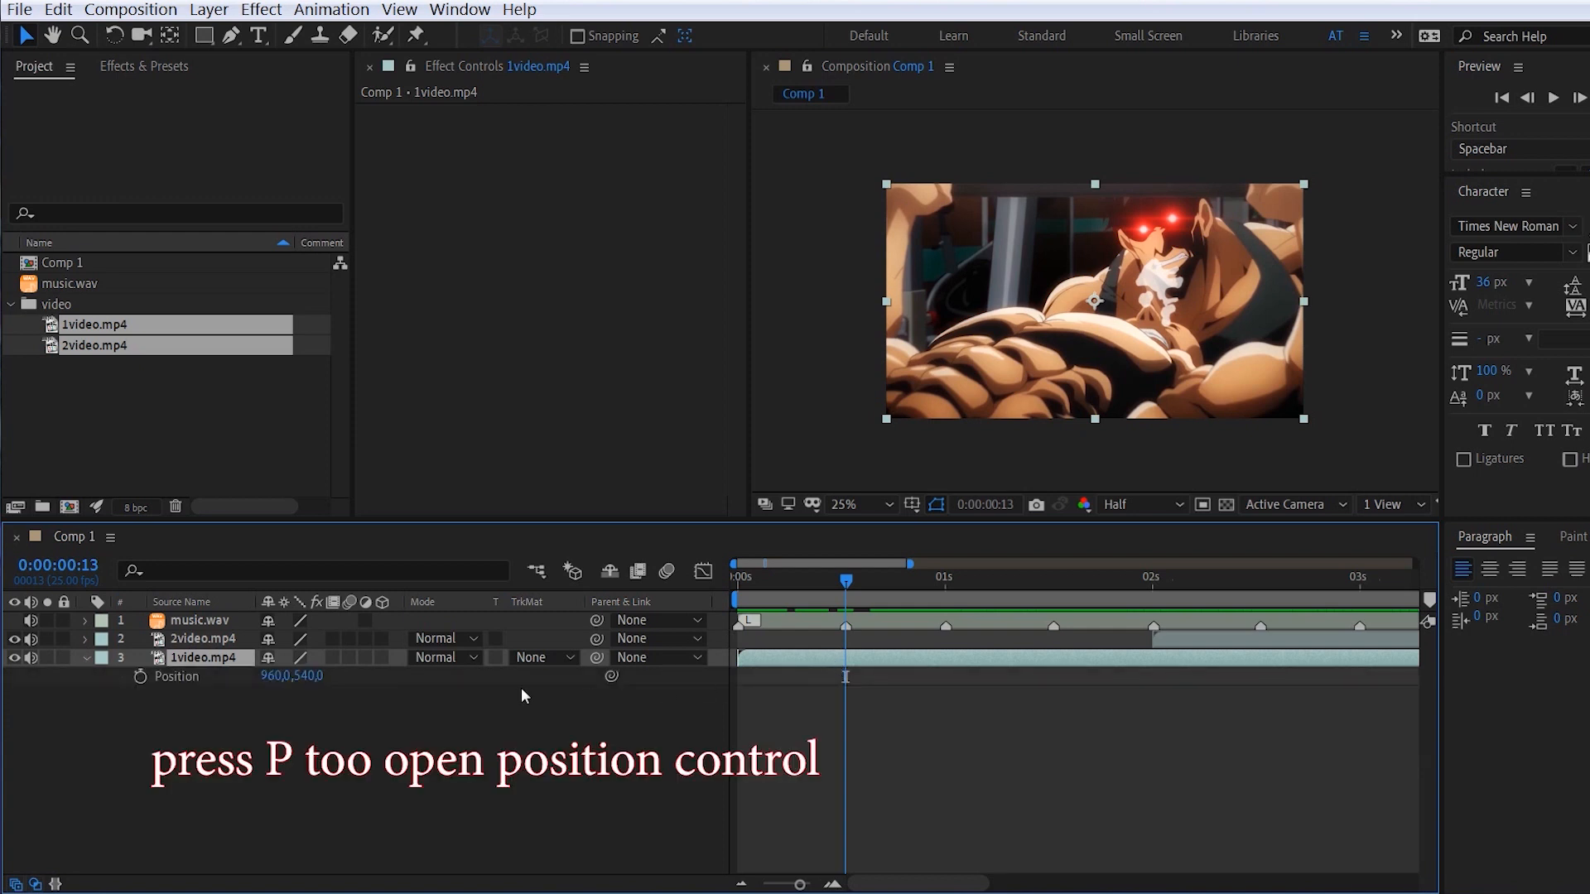
left_click(140, 677)
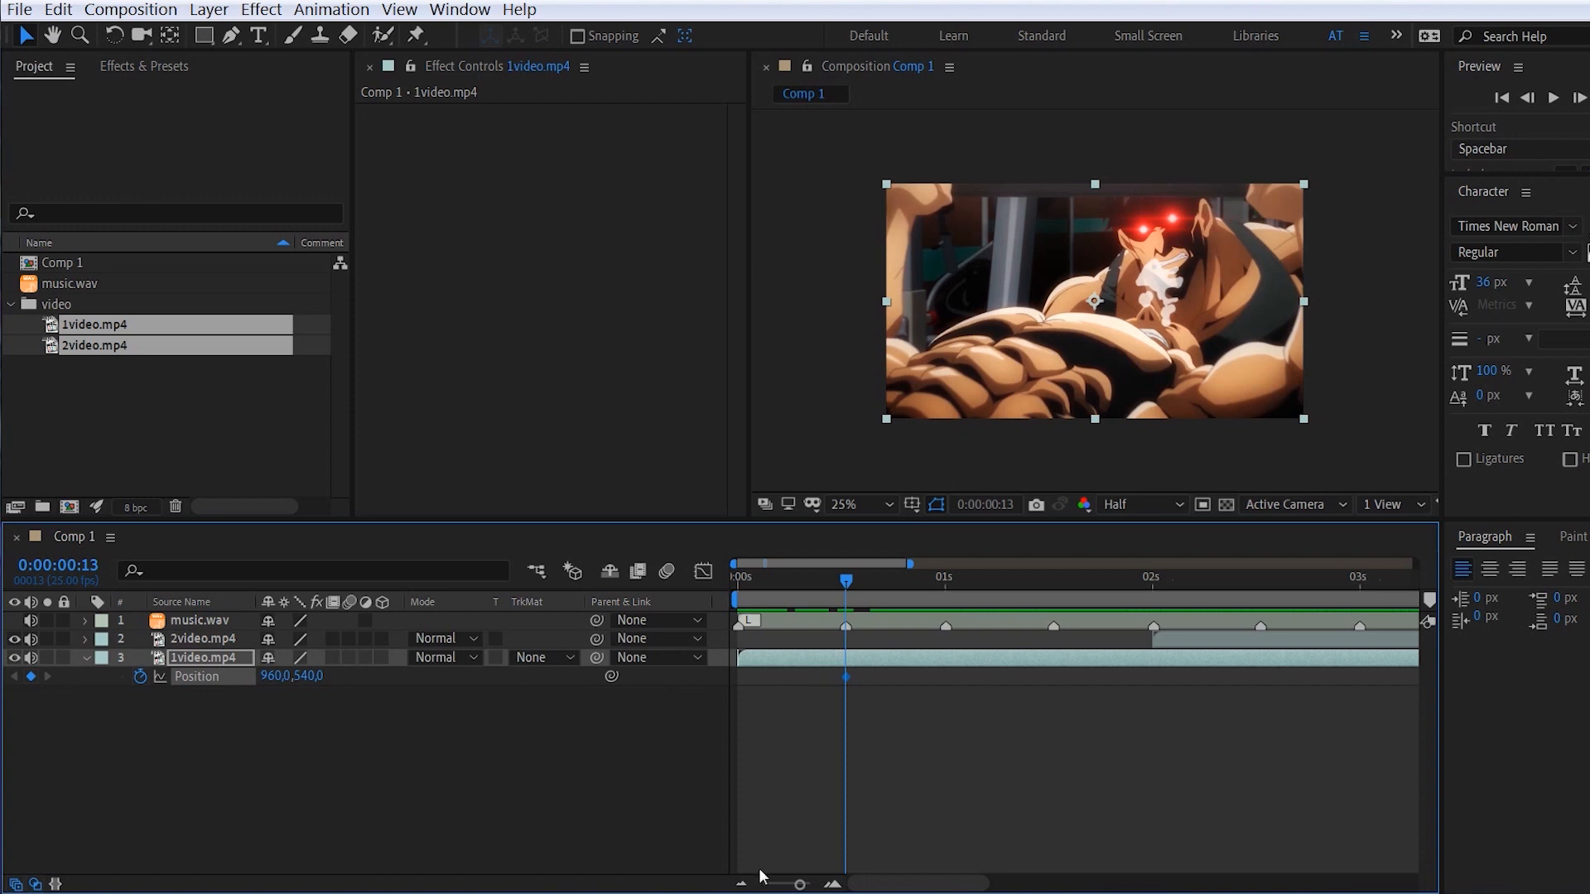
left_click(833, 884)
left_click_drag(803, 601, 954, 596)
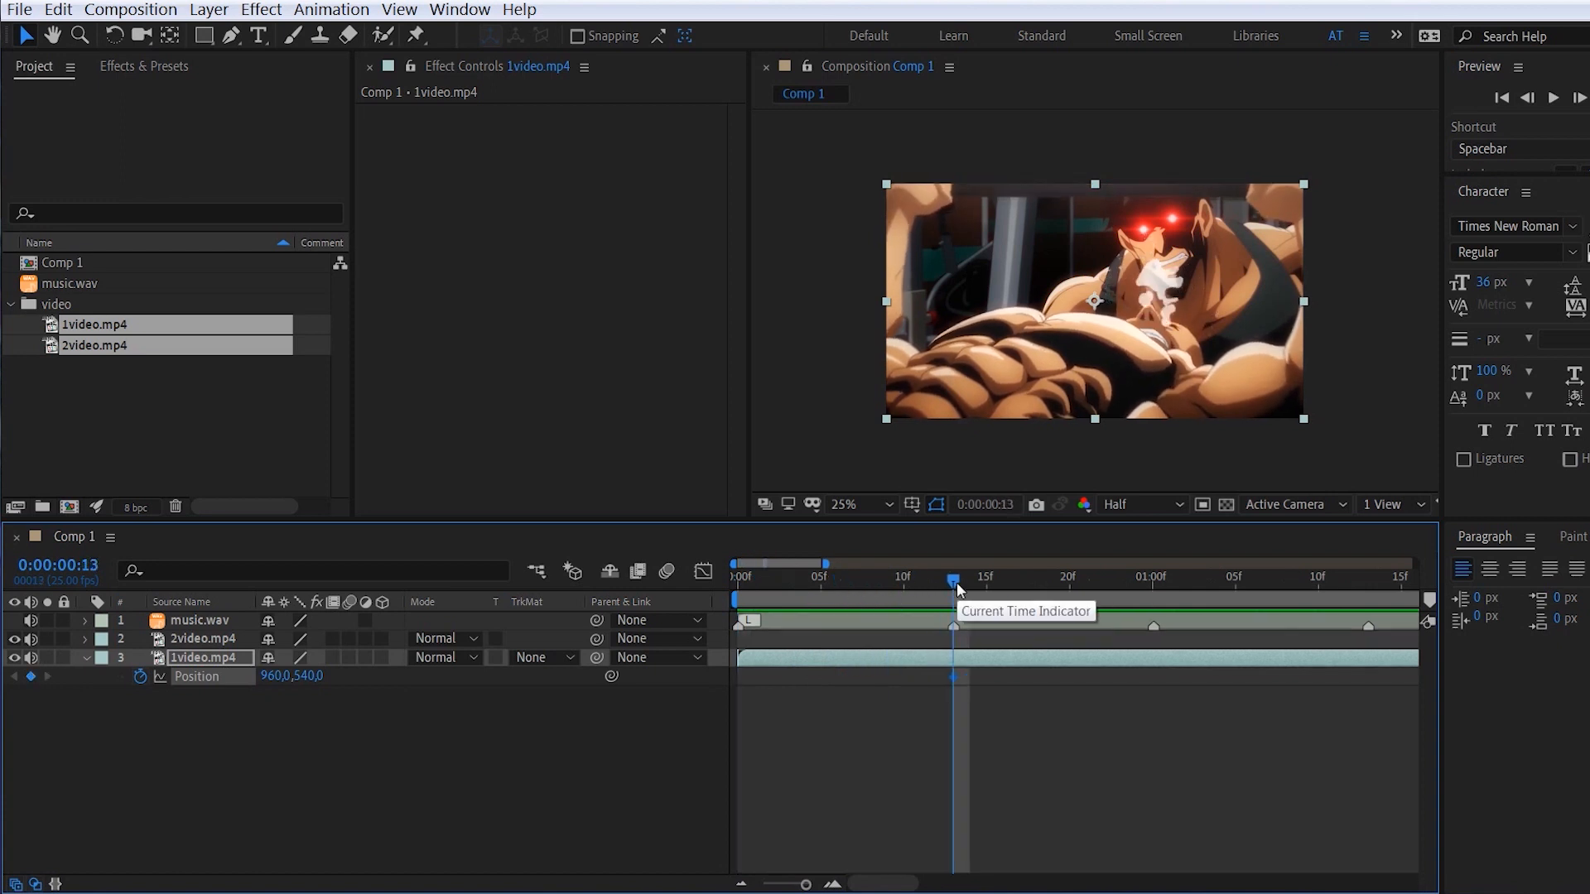
- Keyframe the 1video.mp4 layer's Position at 960, 376 four frames earlier, at 0:00:00:09, using the proportional grid as a temporary guide
key("Page_Up")
key("Page_Up")
key("Page_Up")
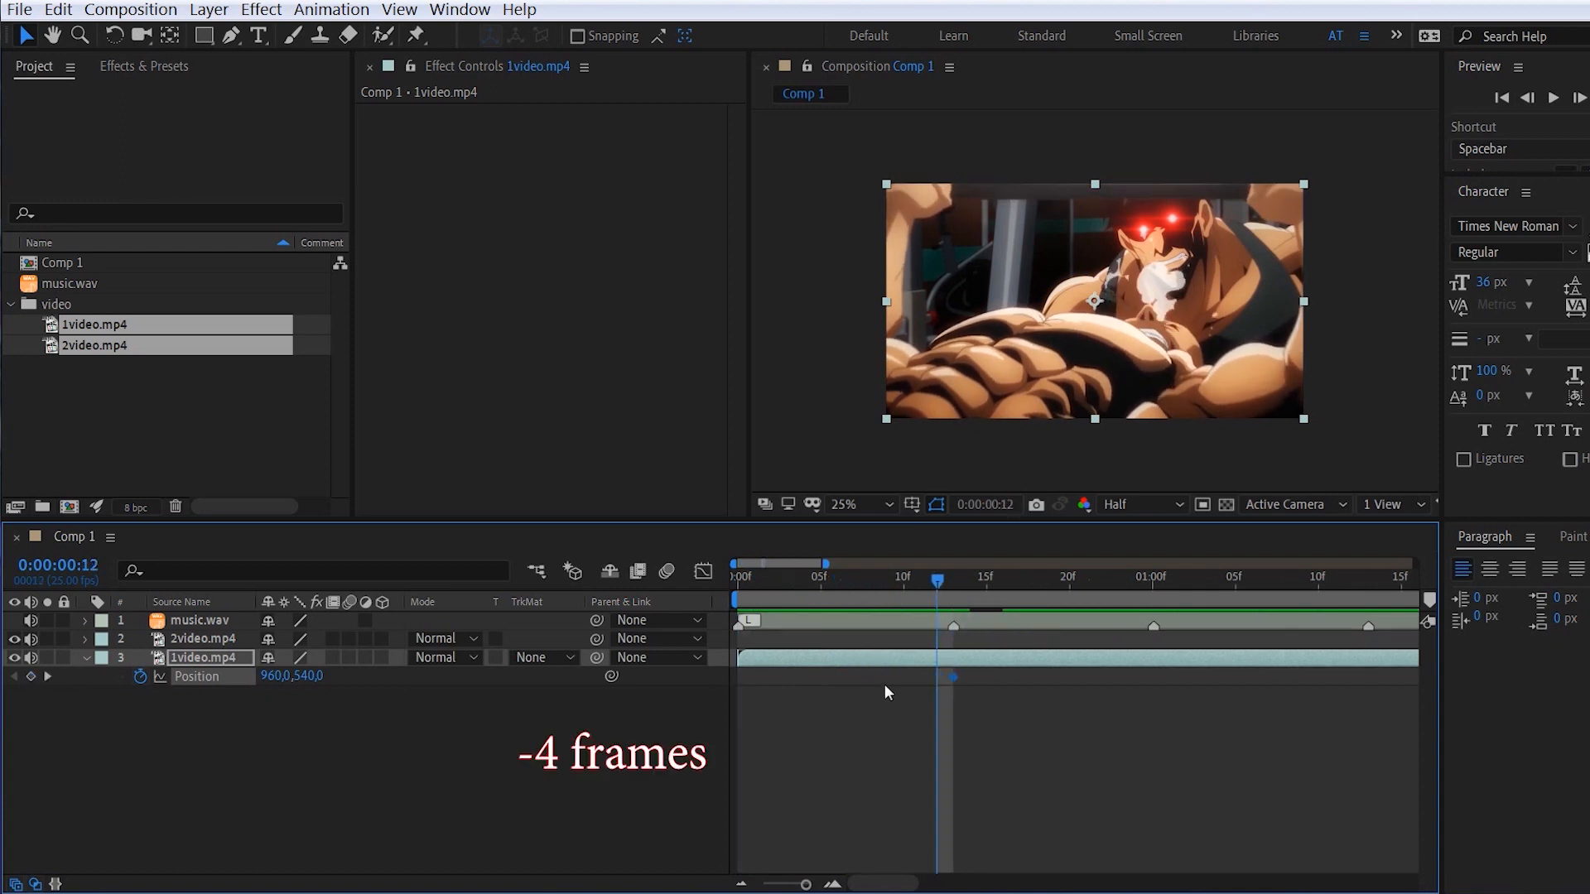
key("Page_Up")
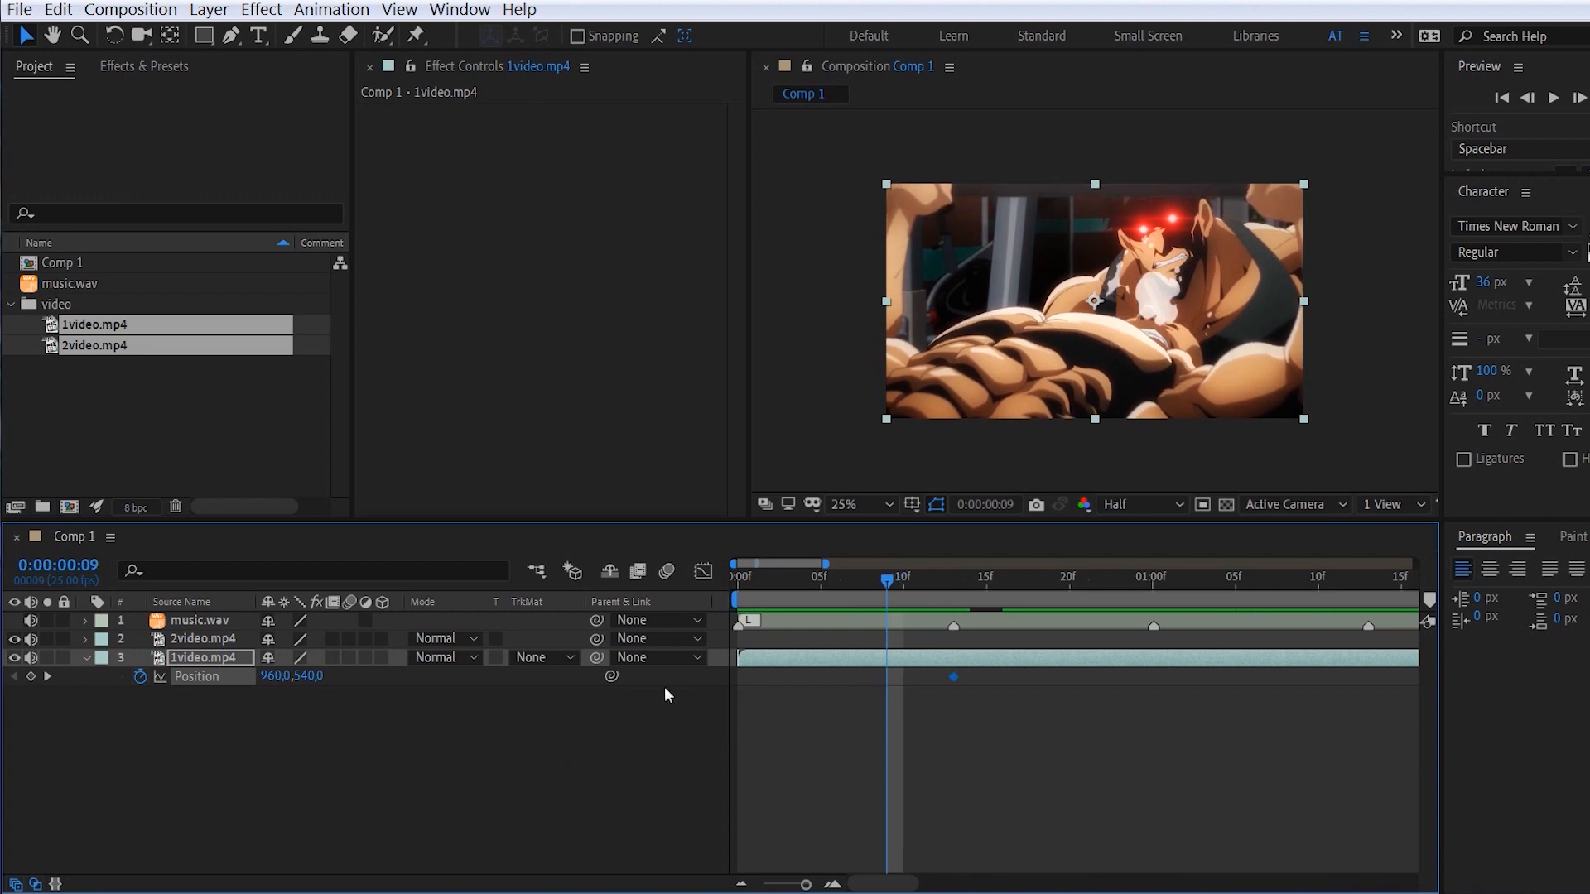
left_click_drag(307, 676, 238, 678)
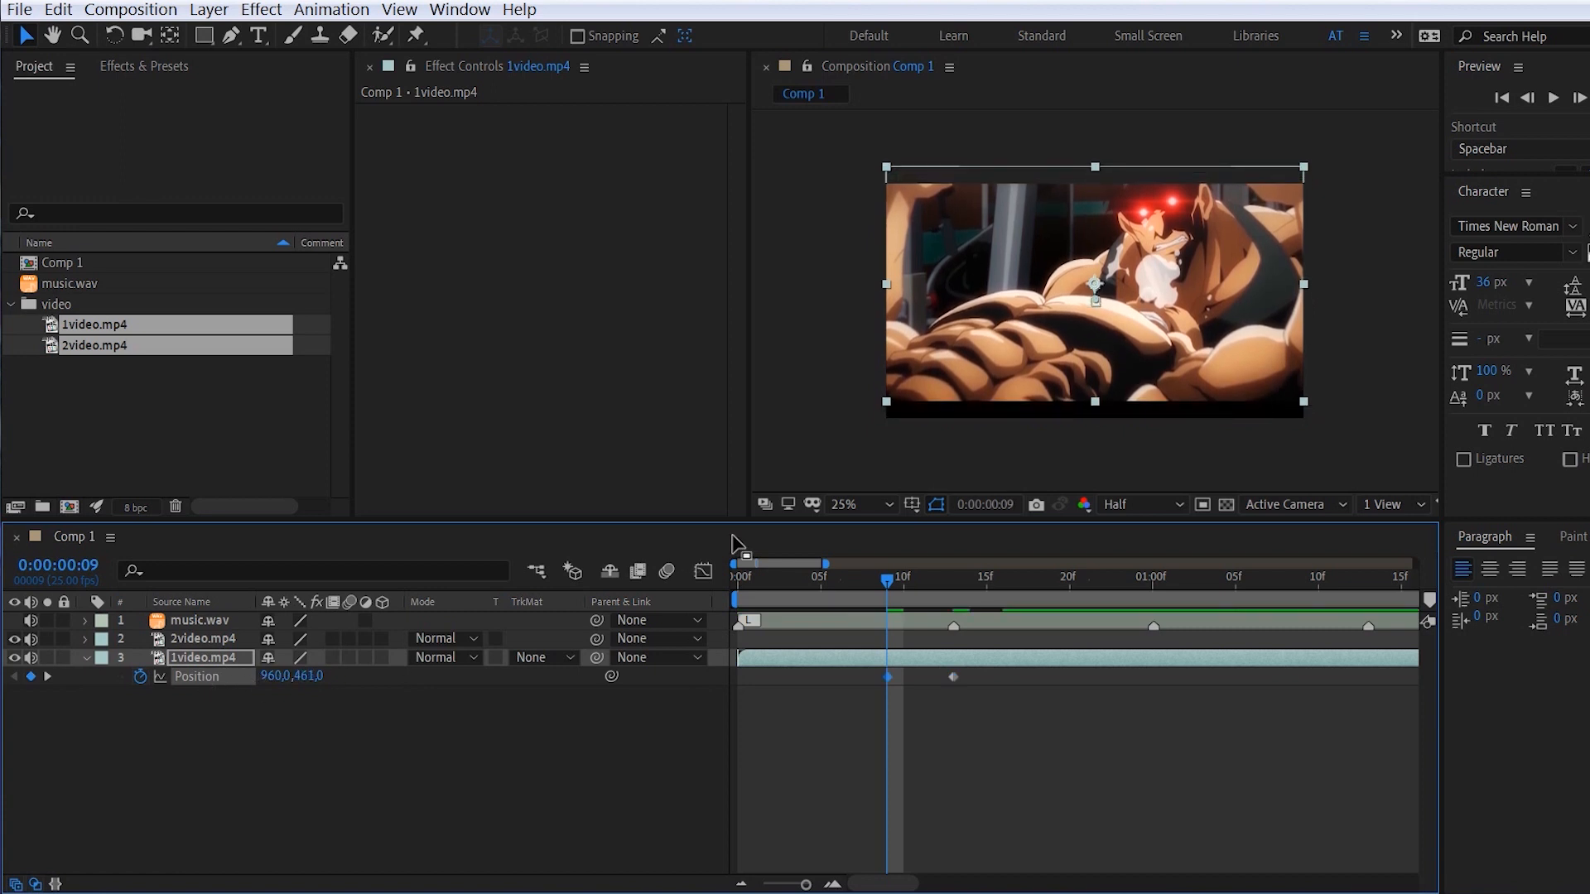
left_click(937, 504)
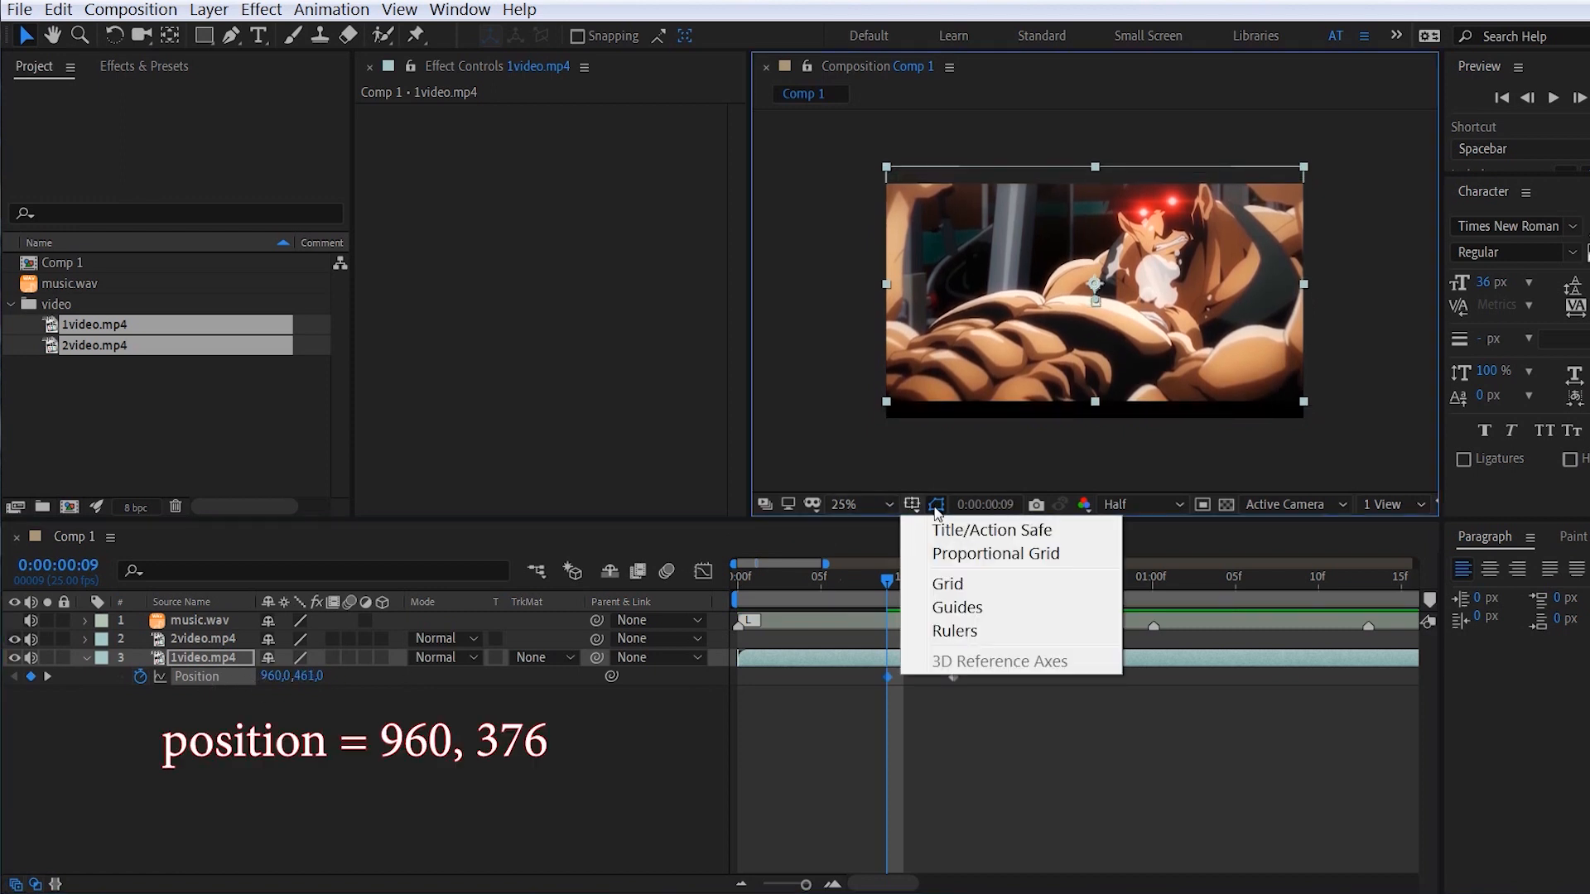
left_click(975, 553)
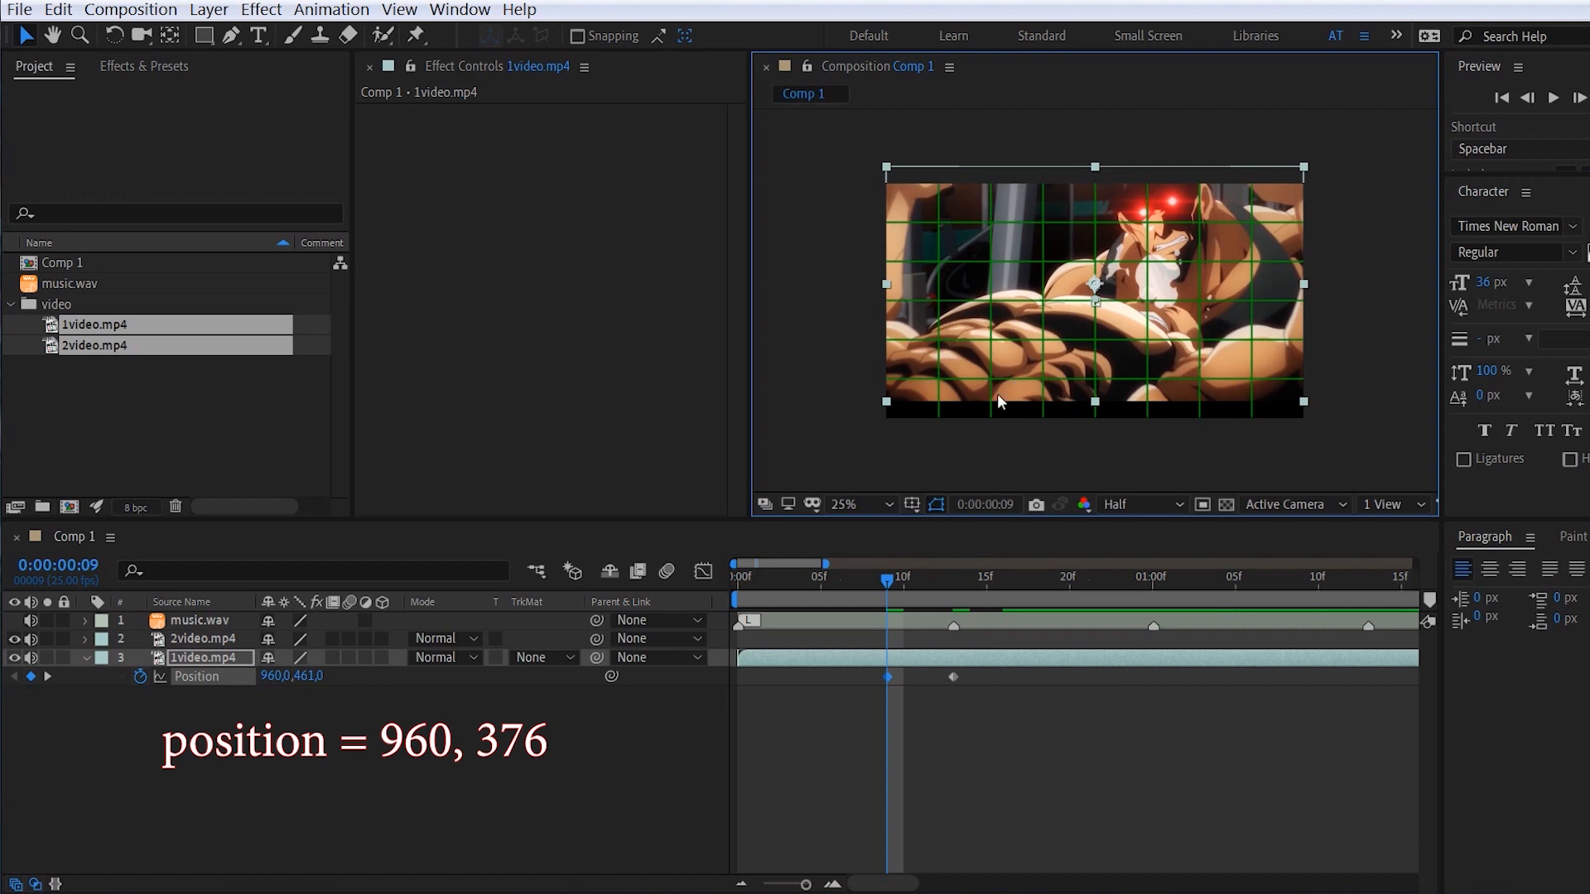
left_click_drag(308, 676, 197, 692)
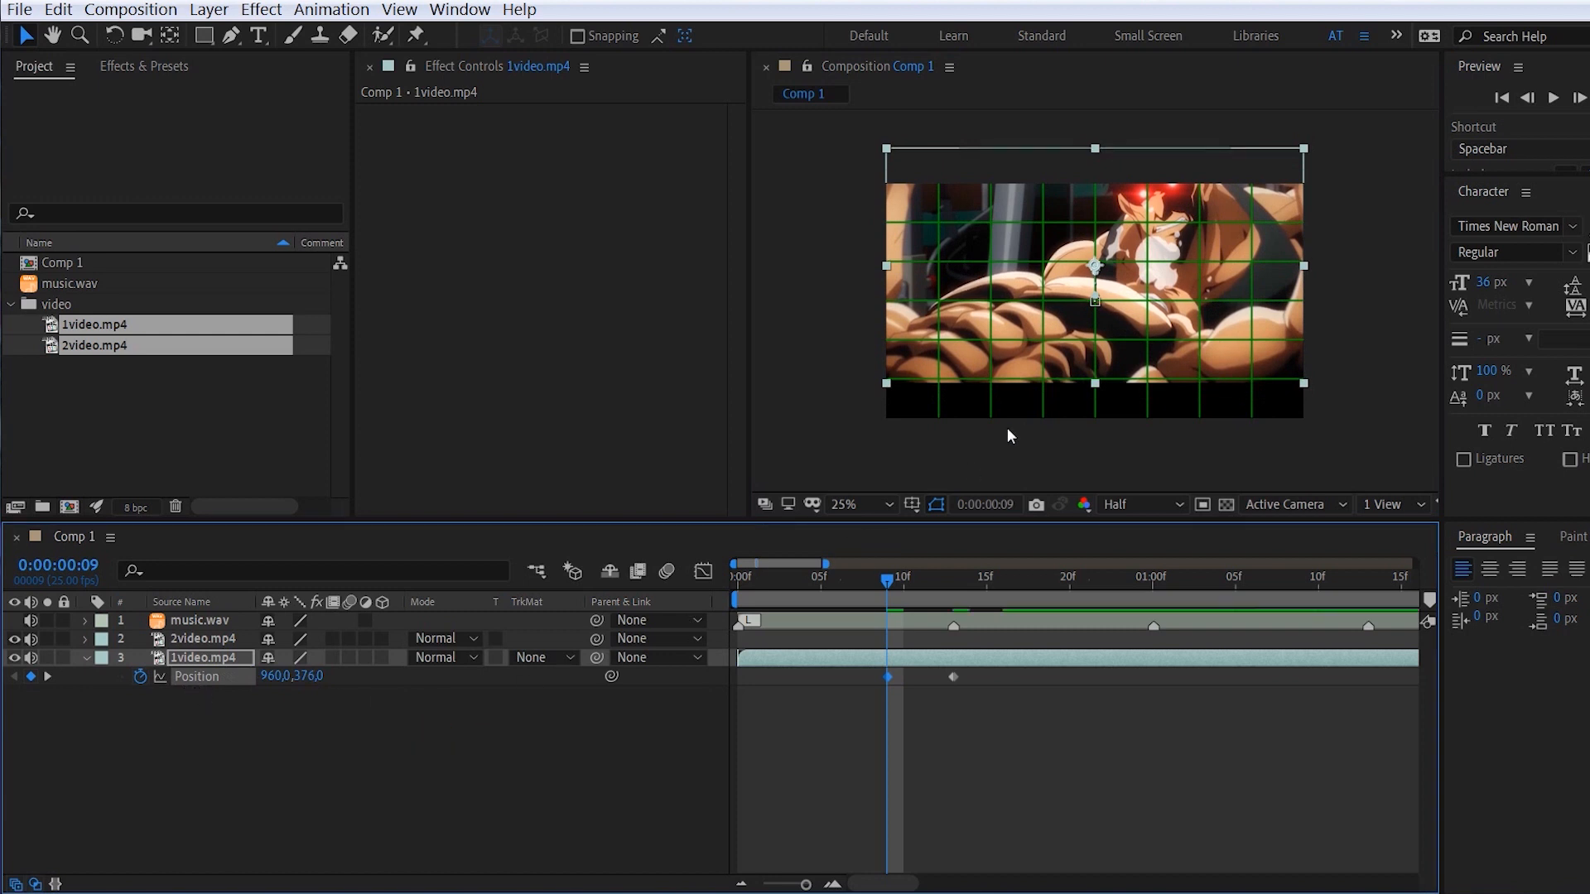
left_click(916, 511)
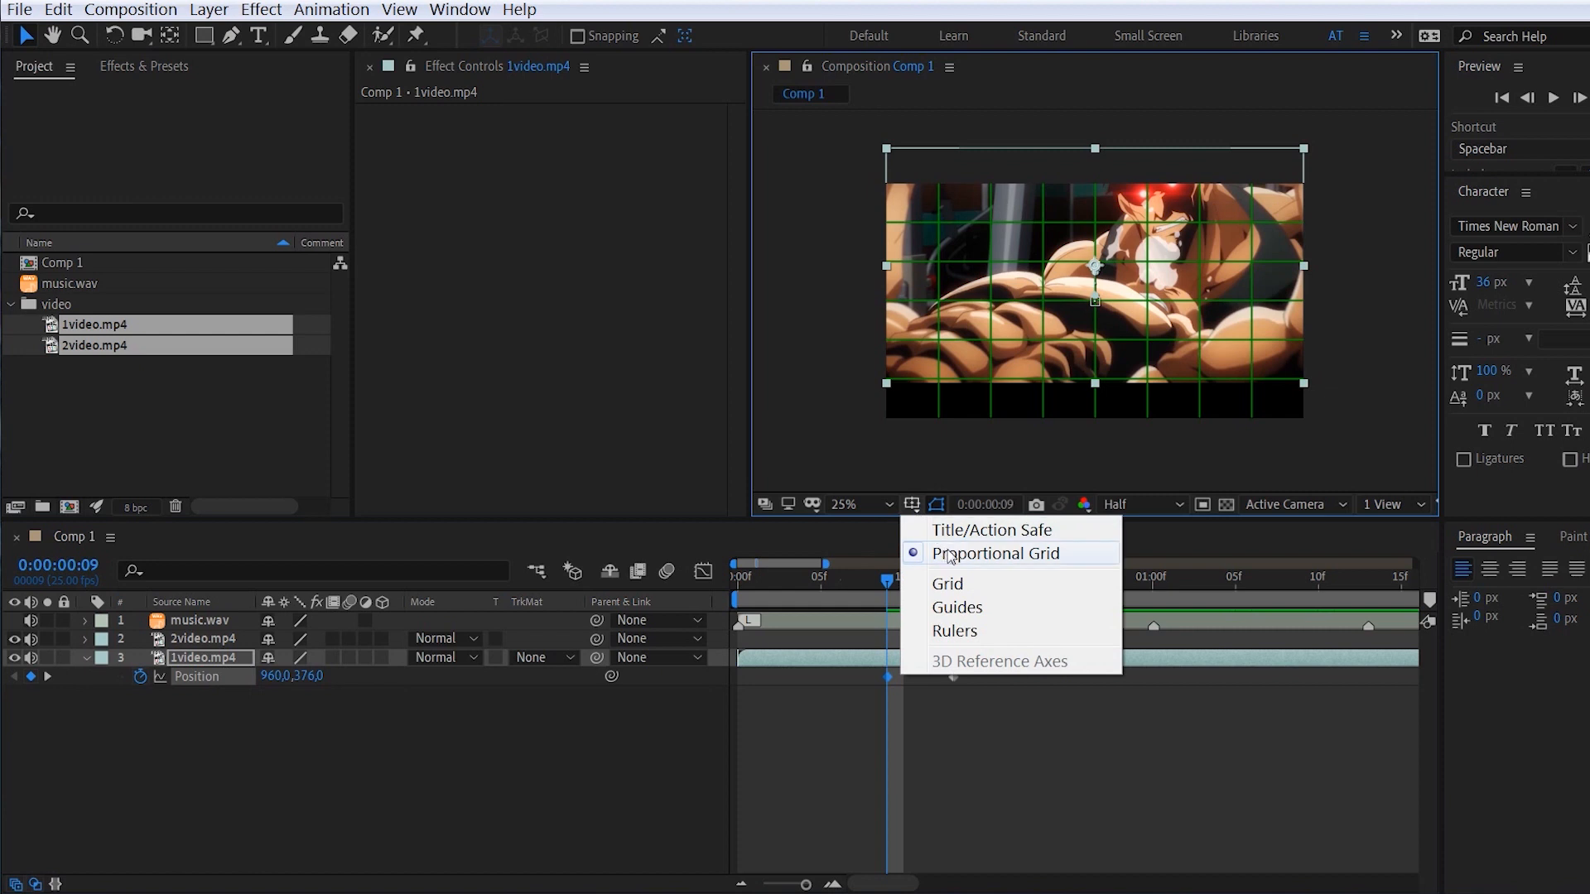
left_click(952, 554)
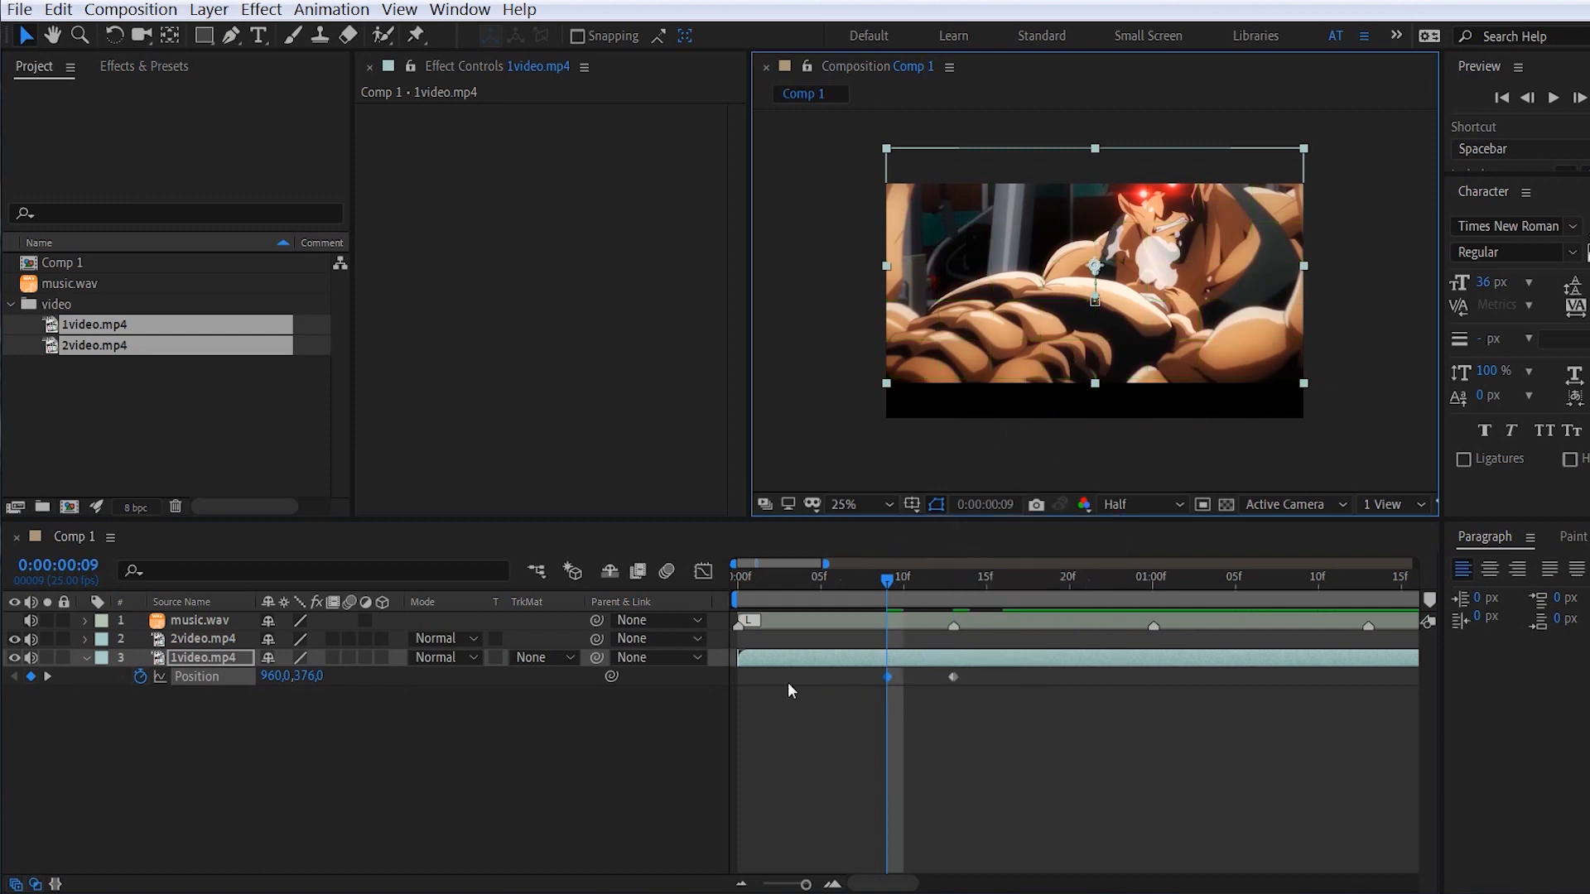
- Keyframe the 1video.mp4 layer's Position at 960, 1808 another seven frames earlier, at 0:00:00:02
key("Page_Up")
key("Page_Up")
key("Page_Up")
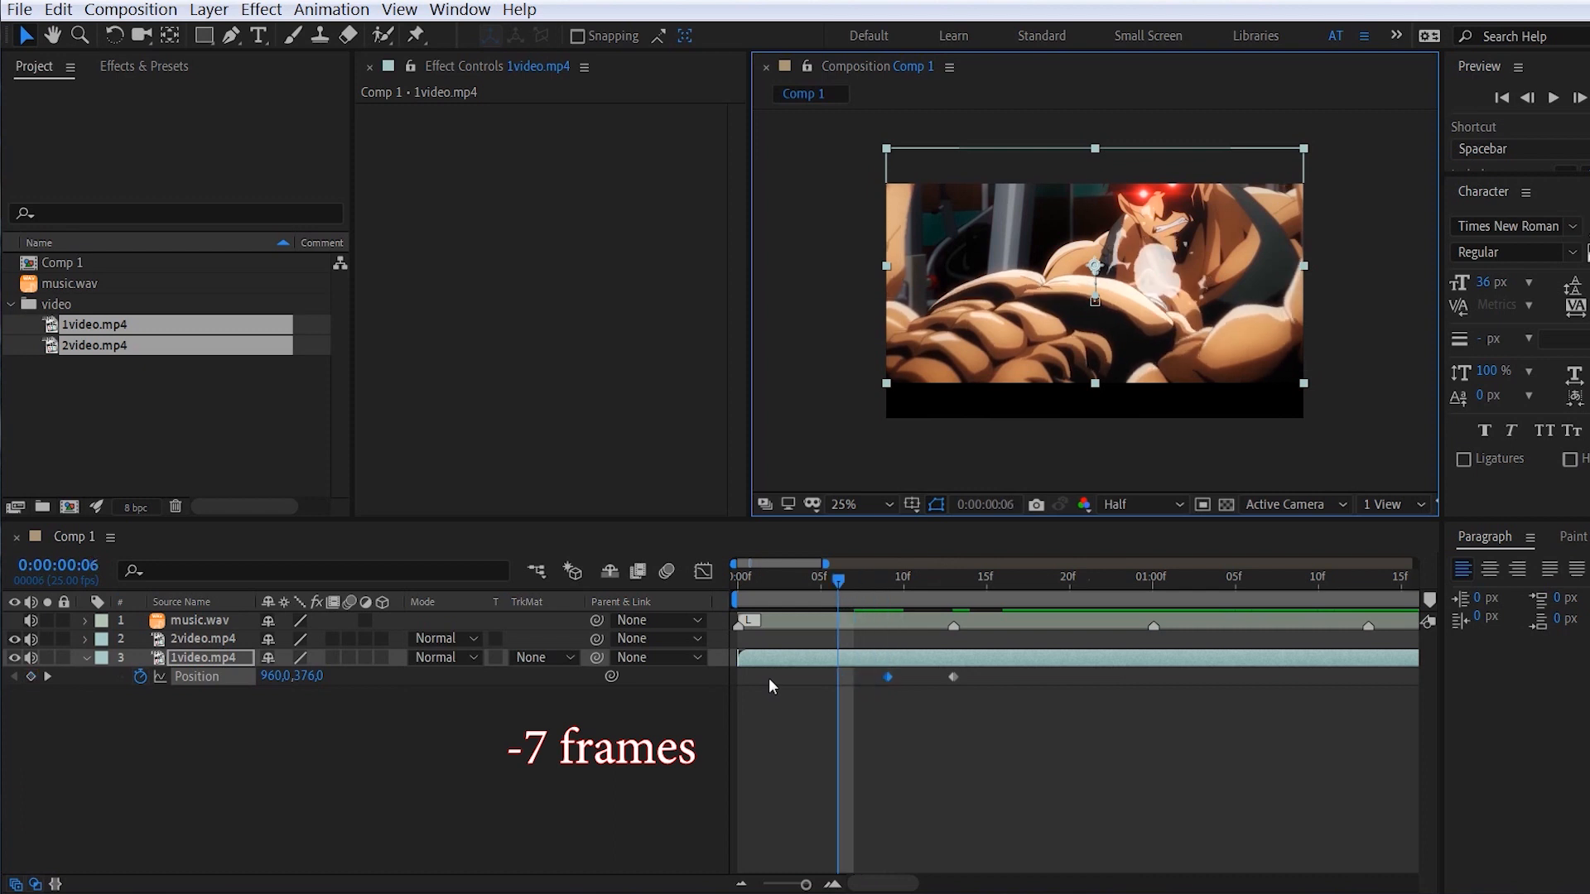
key("Page_Up")
key("Page_Up")
key("Page_Up")
key("Page_Up")
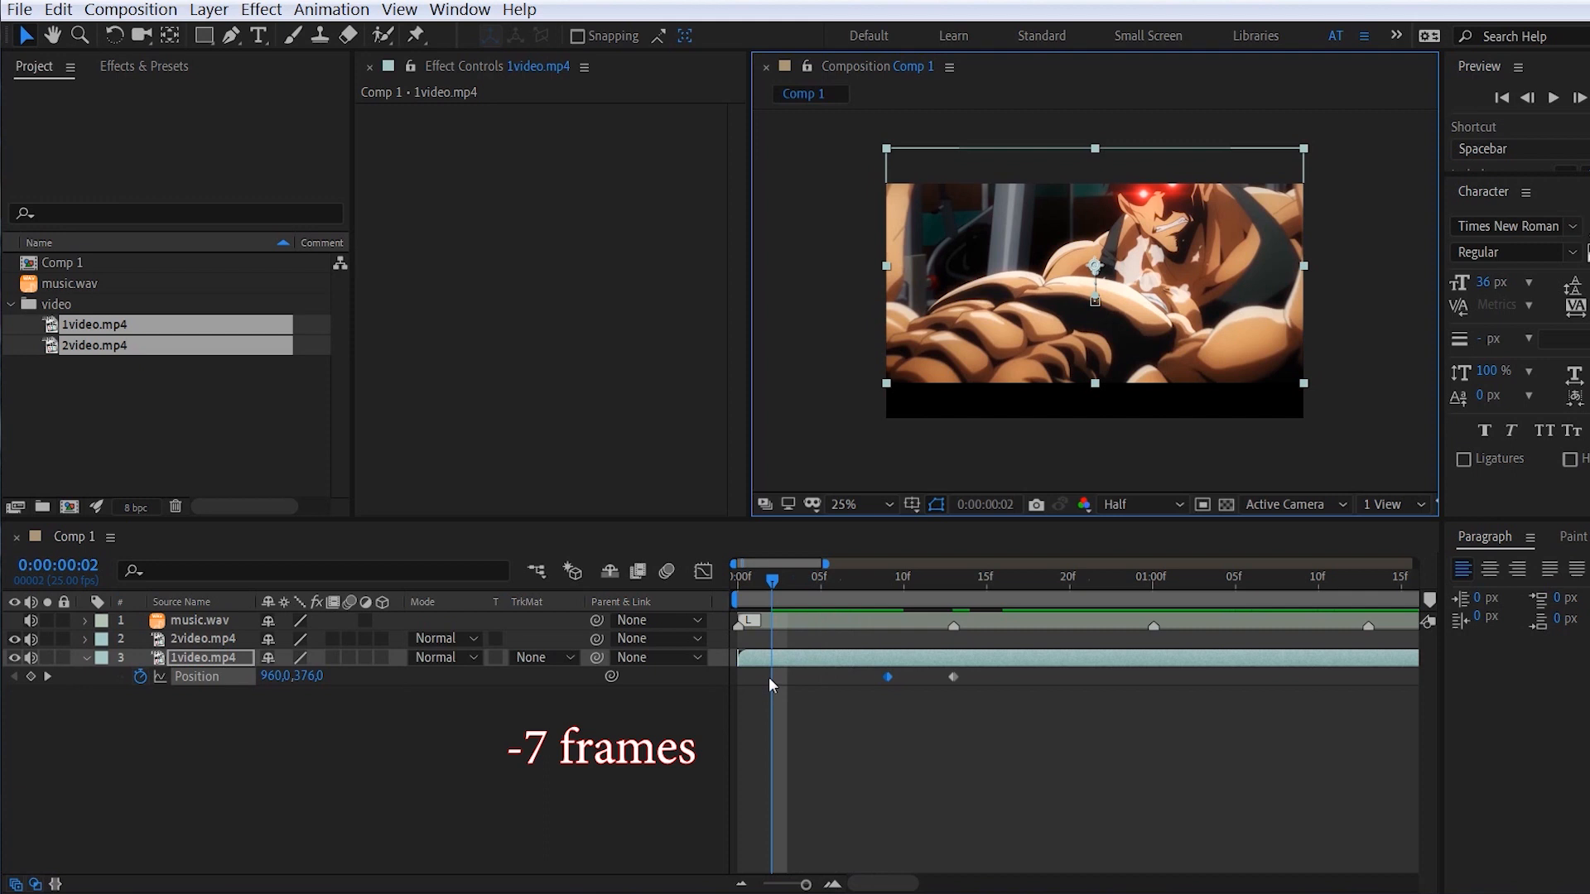
left_click_drag(308, 675, 1547, 615)
left_click_drag(312, 675, 744, 640)
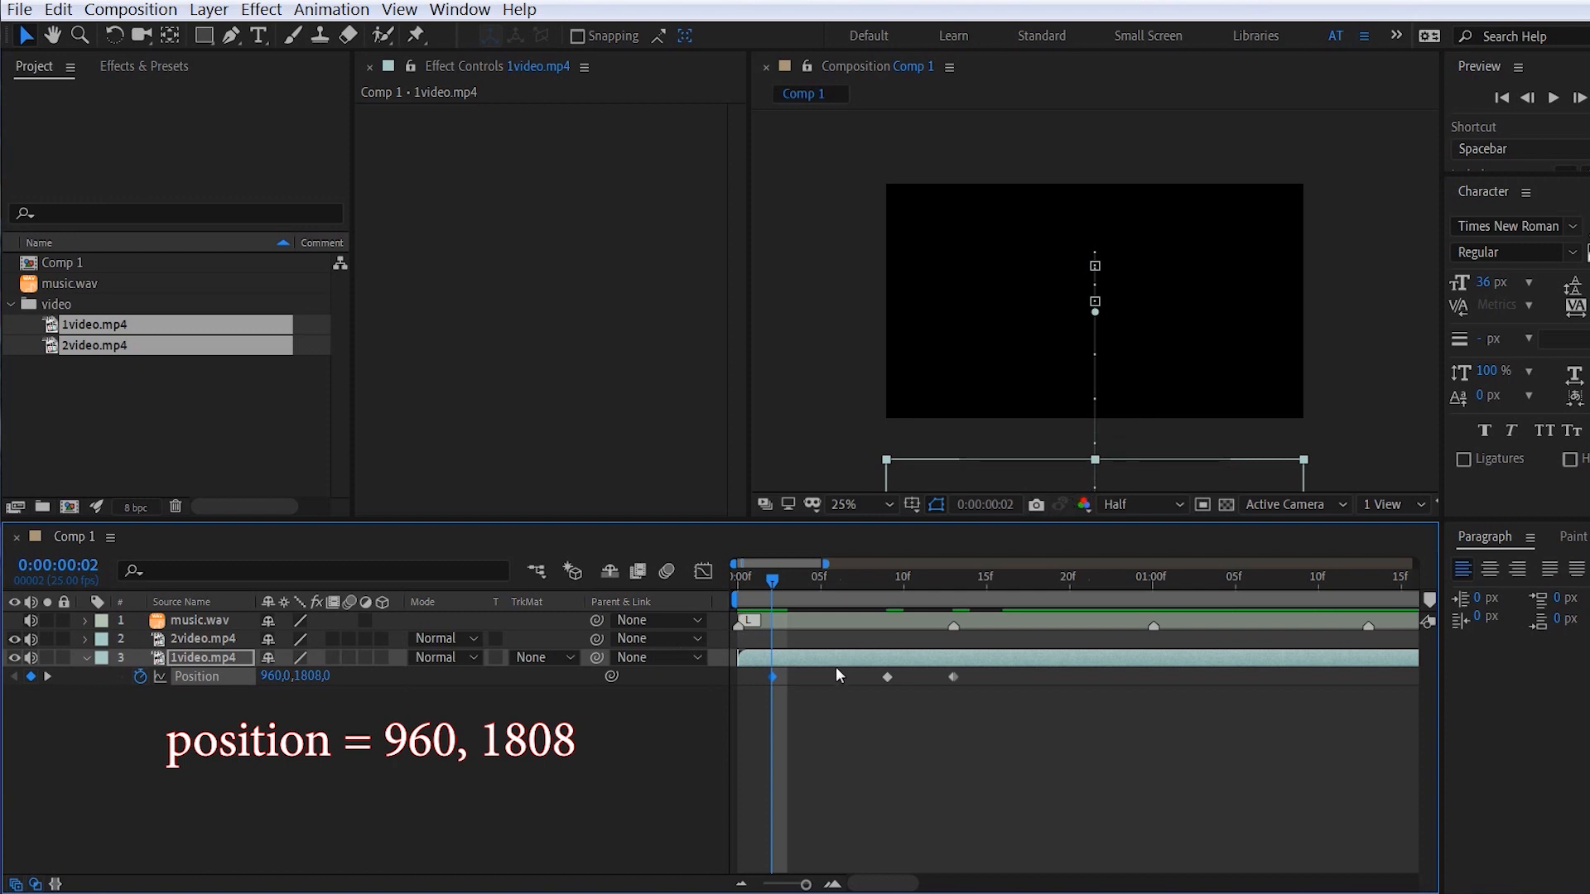
- Apply Easy Ease to all three Position keyframes of the 1video.mp4 layer
left_click_drag(752, 712, 1049, 669)
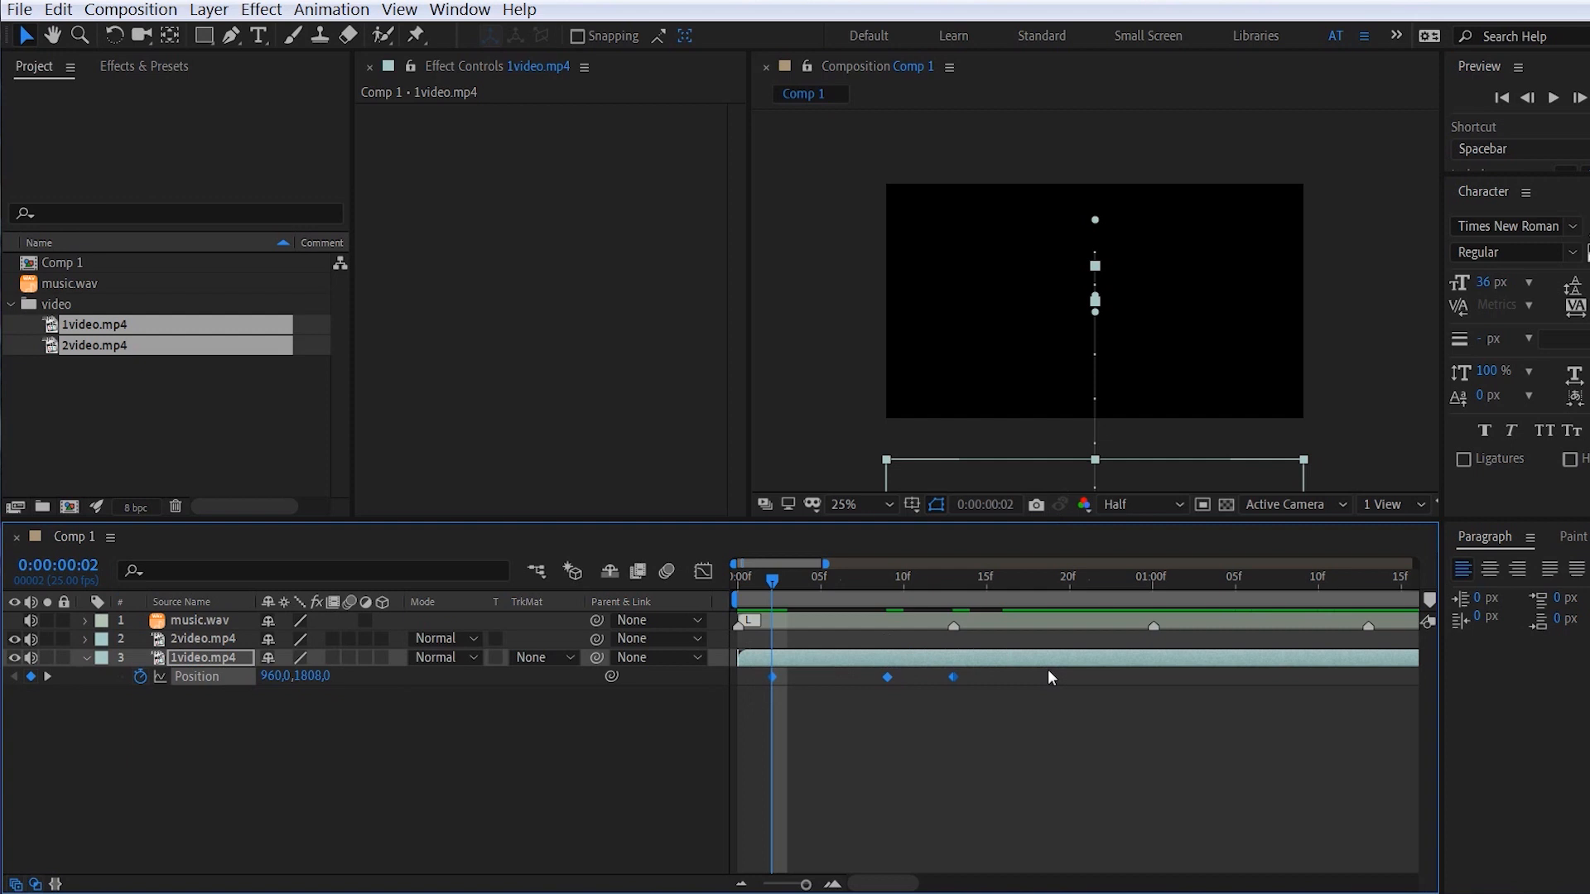
right_click(773, 679)
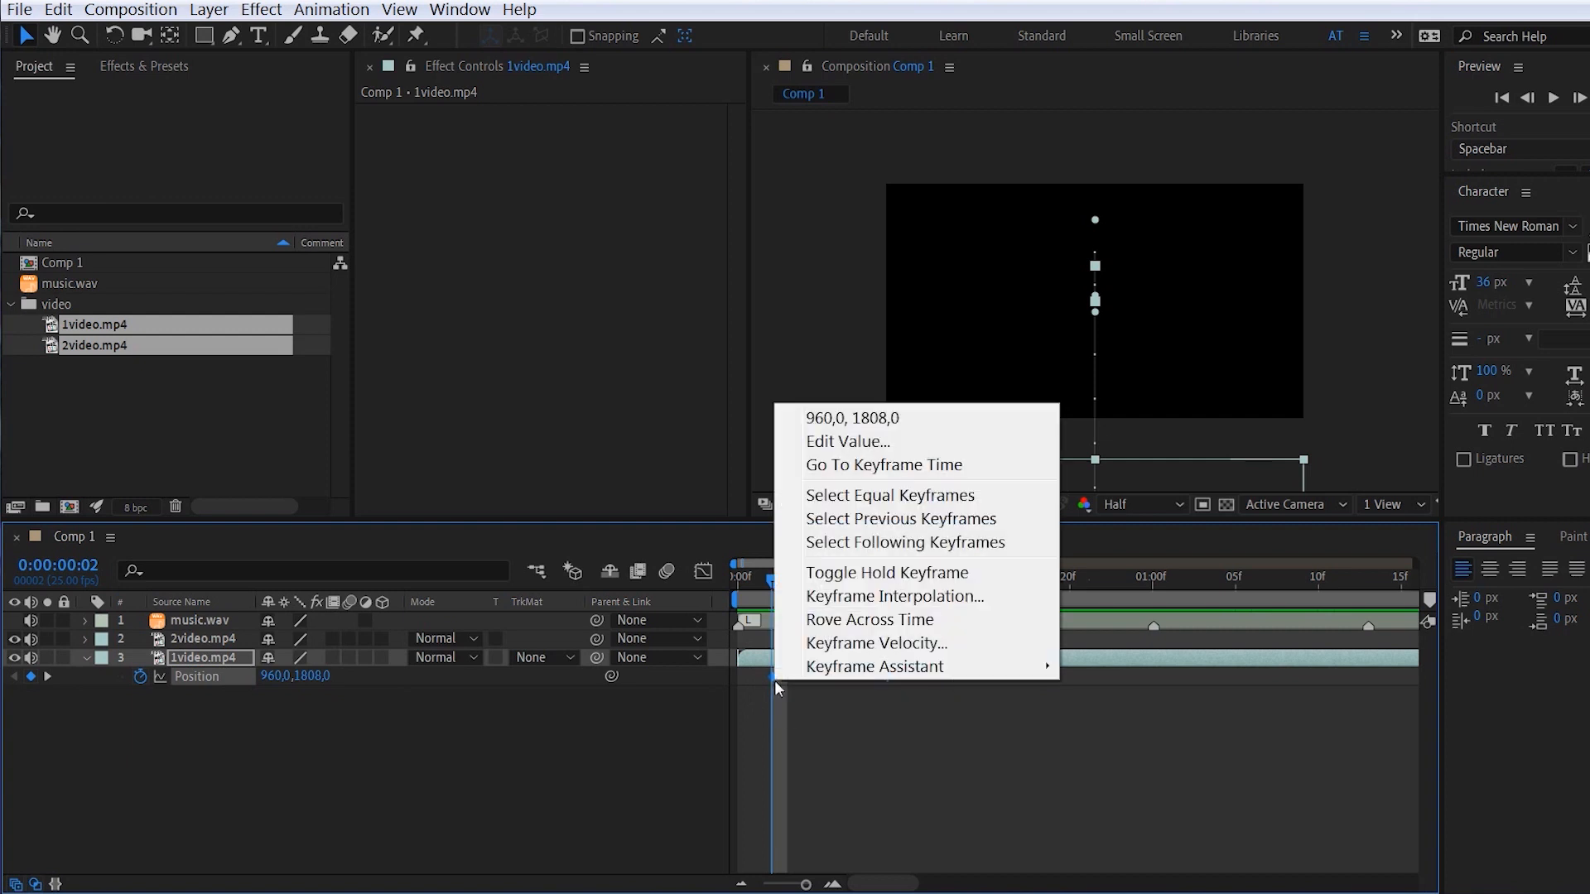
mouse_move(952, 667)
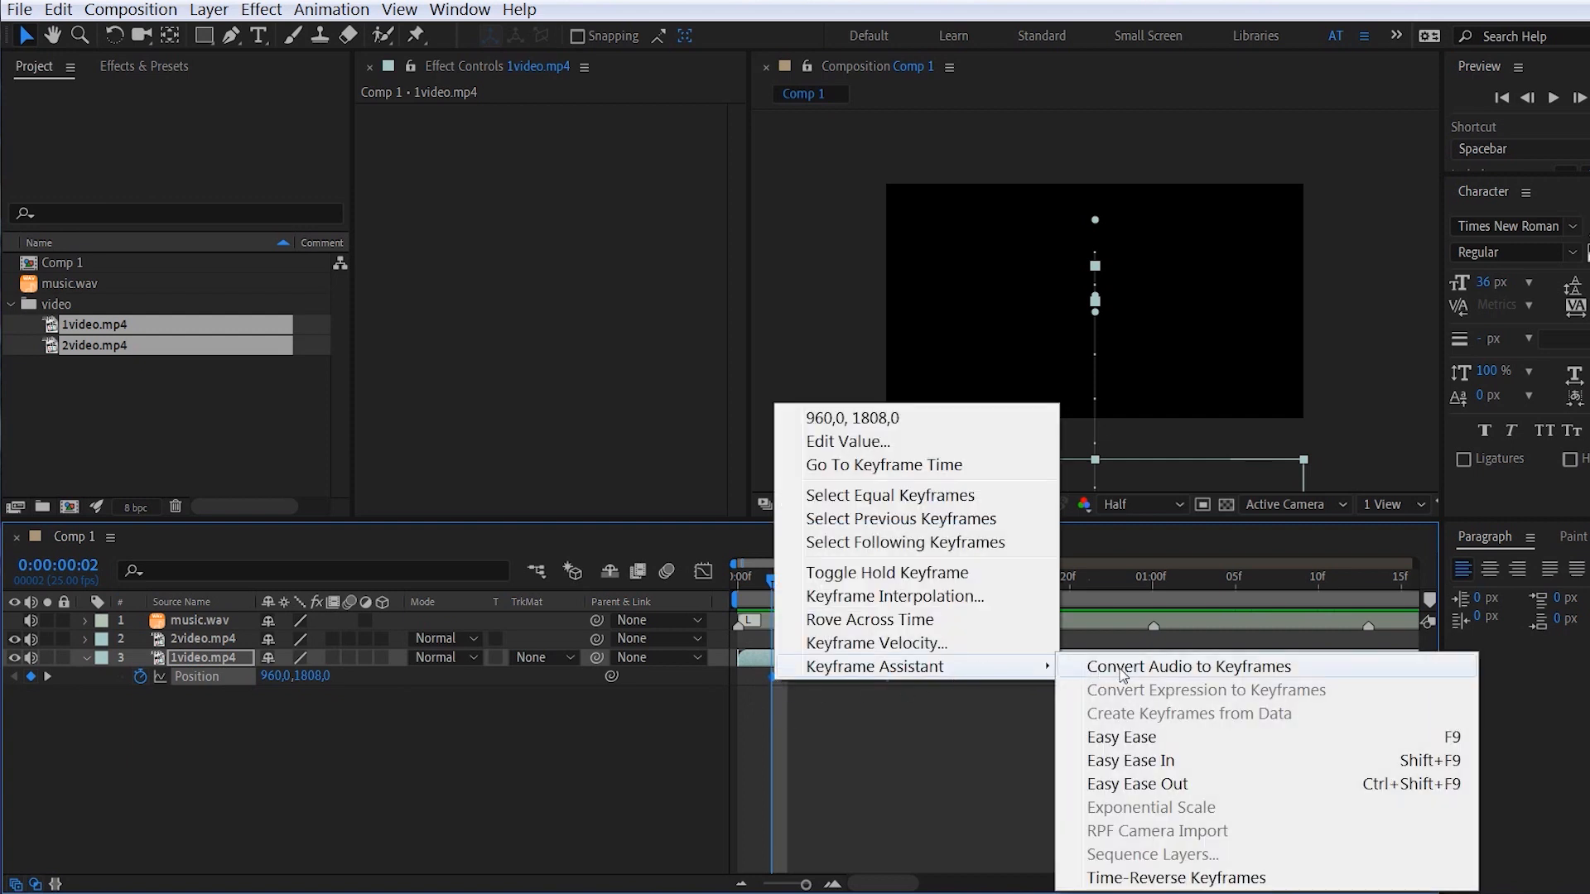
left_click(1177, 743)
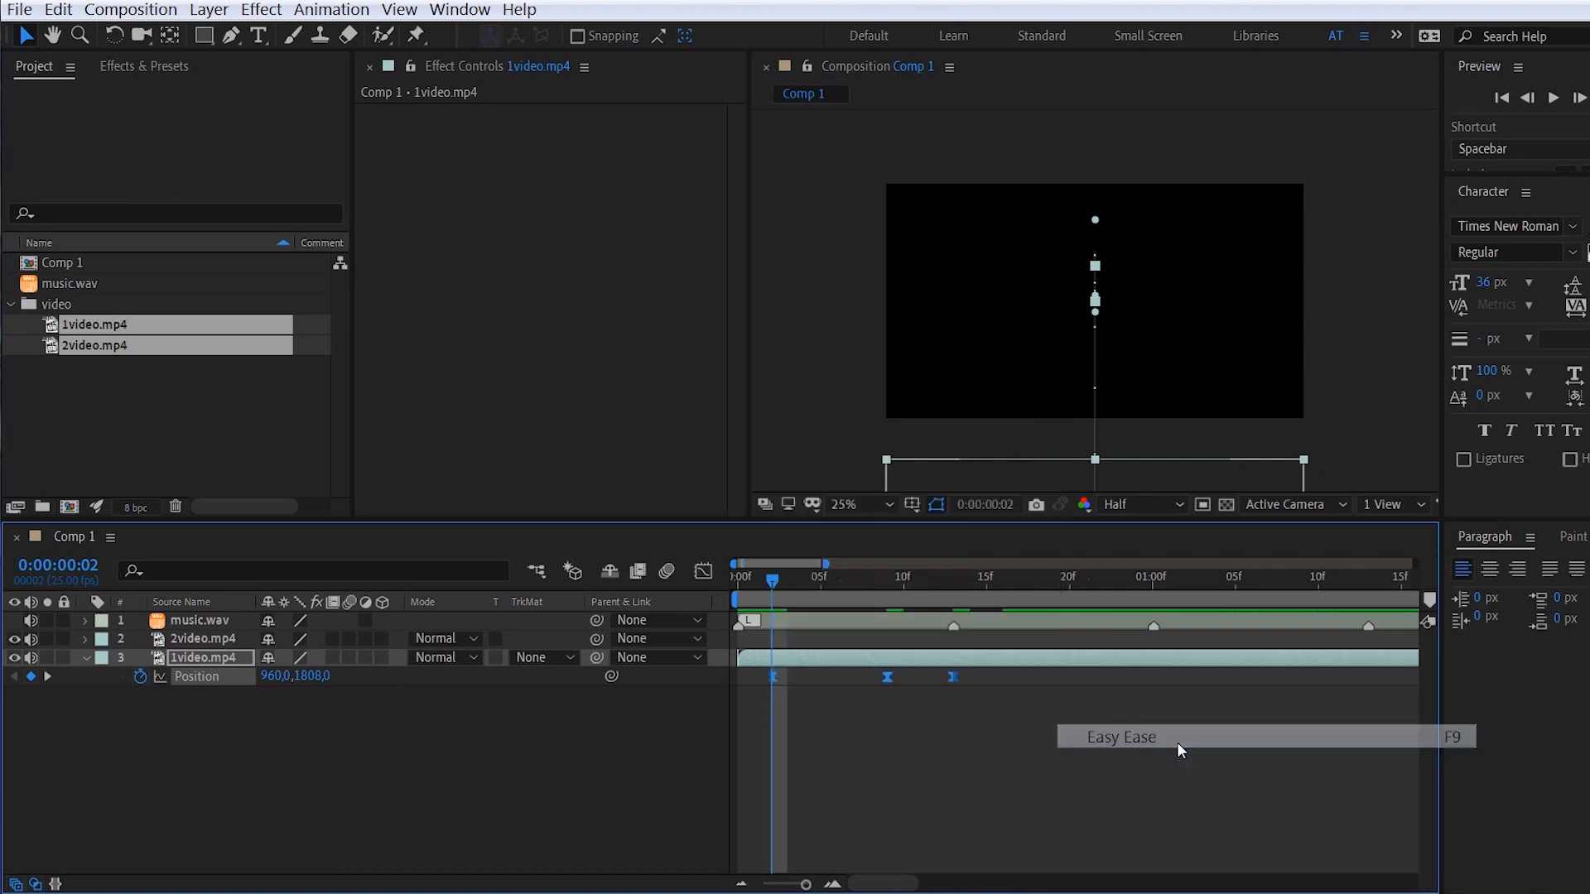
- Set the first Position keyframe's outgoing velocity influence to 56% and check its speed graph
left_click(763, 727)
left_click_drag(759, 725, 808, 669)
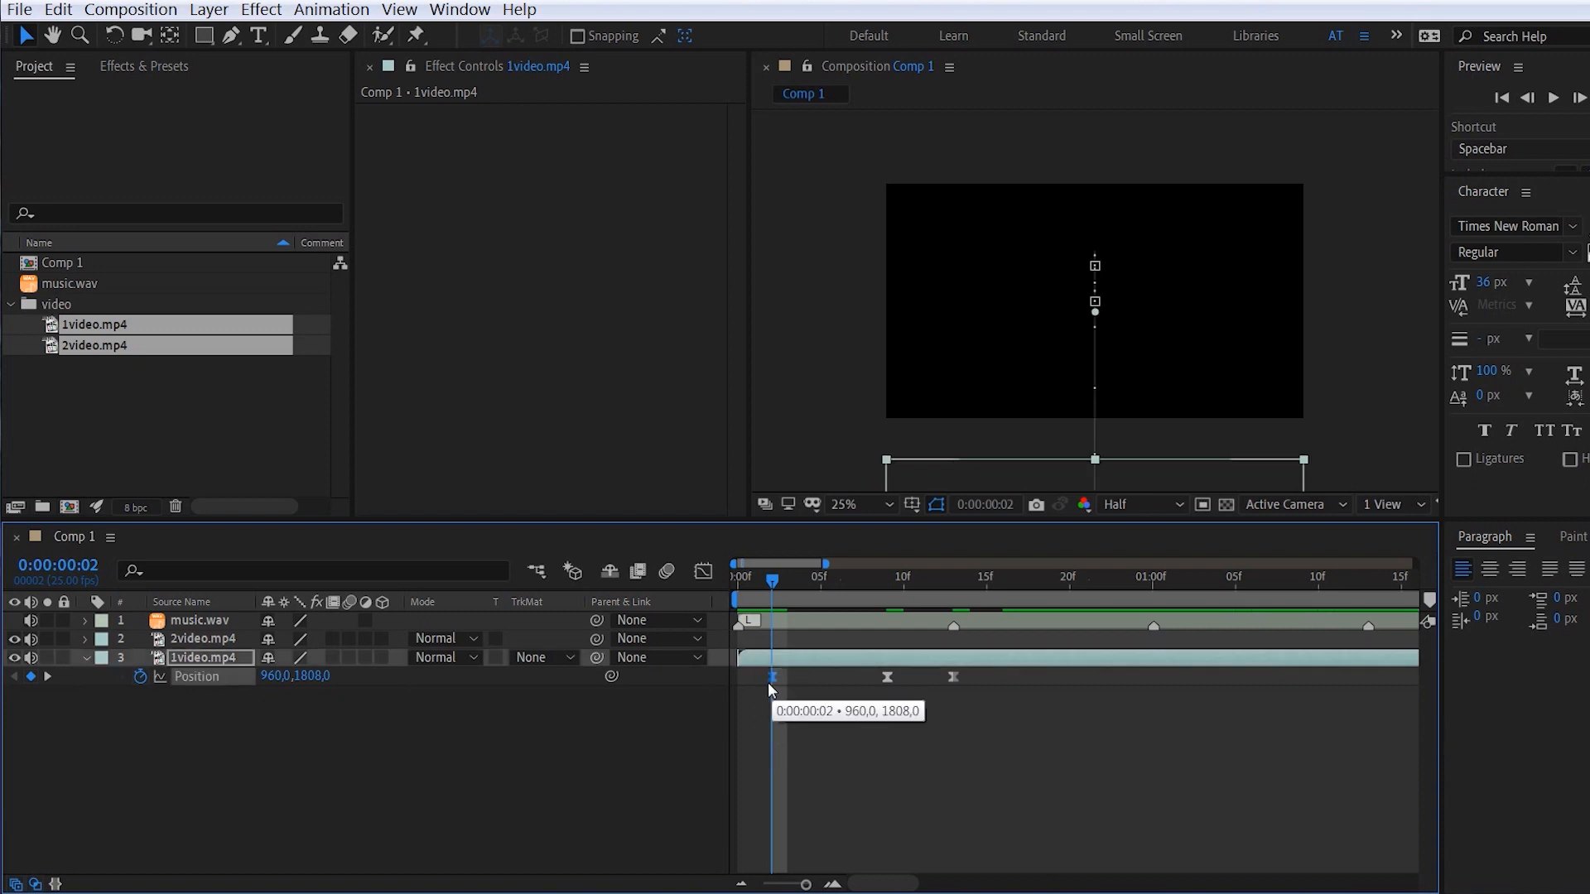
right_click(769, 680)
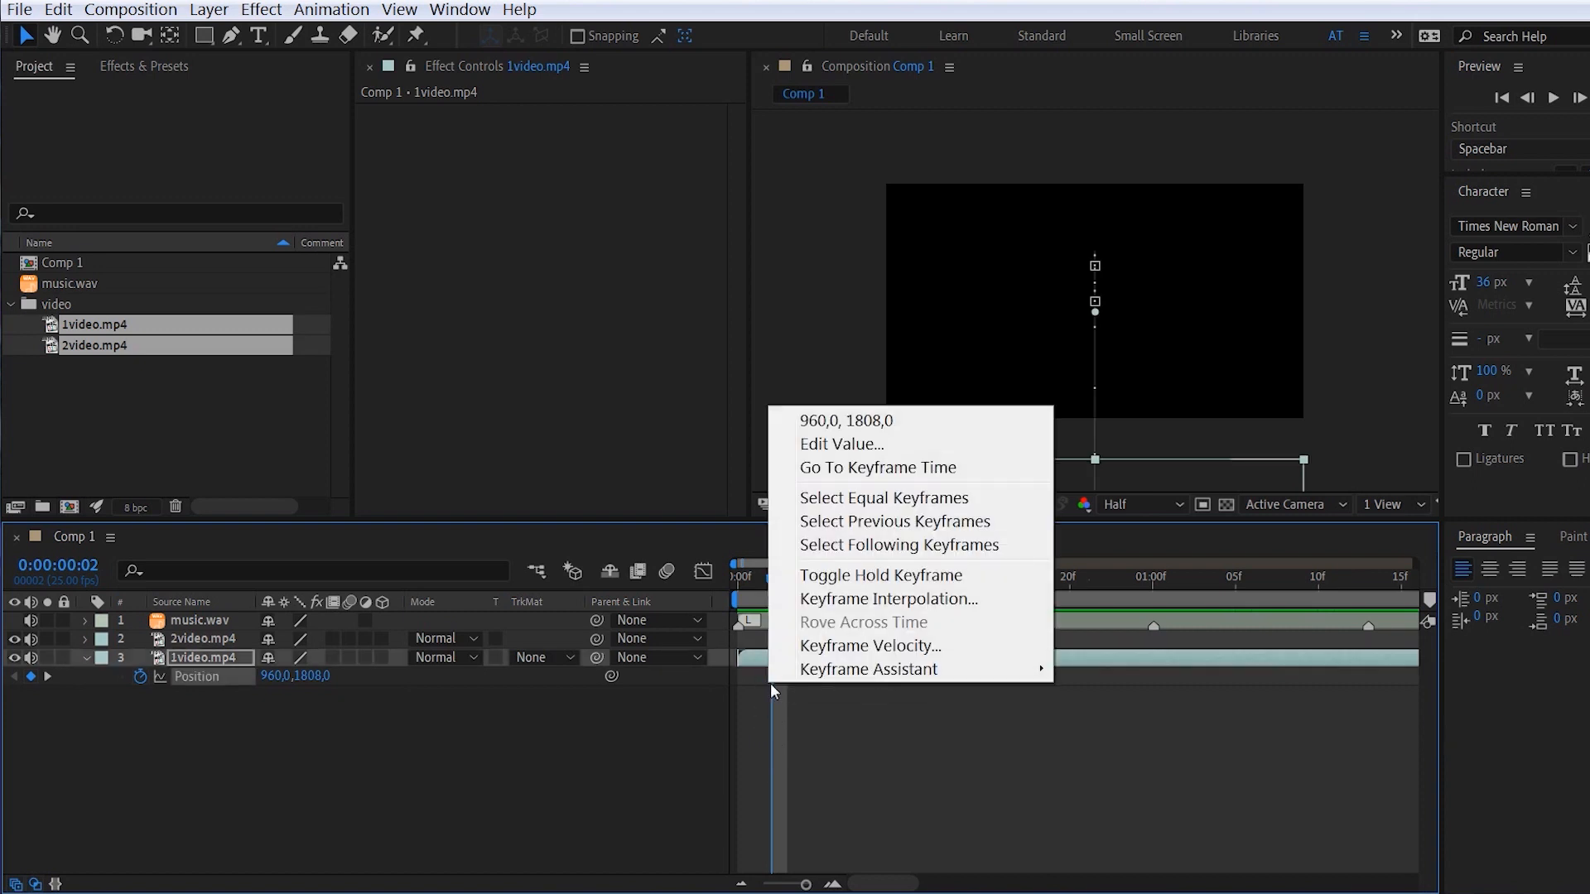
left_click(921, 647)
left_click_drag(1500, 438, 1524, 437)
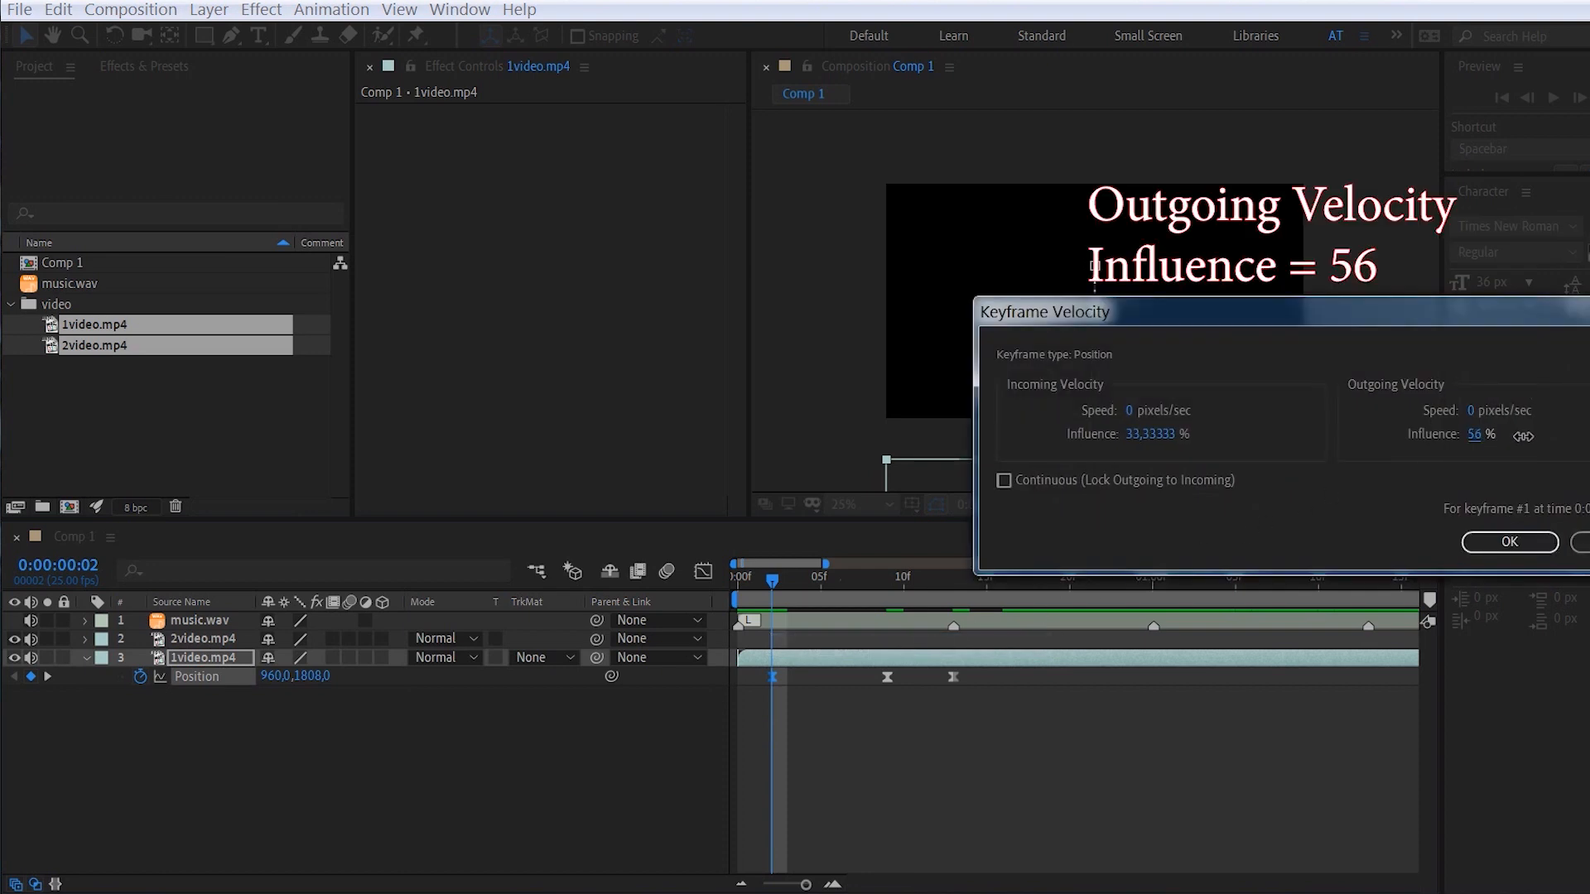
left_click(1500, 542)
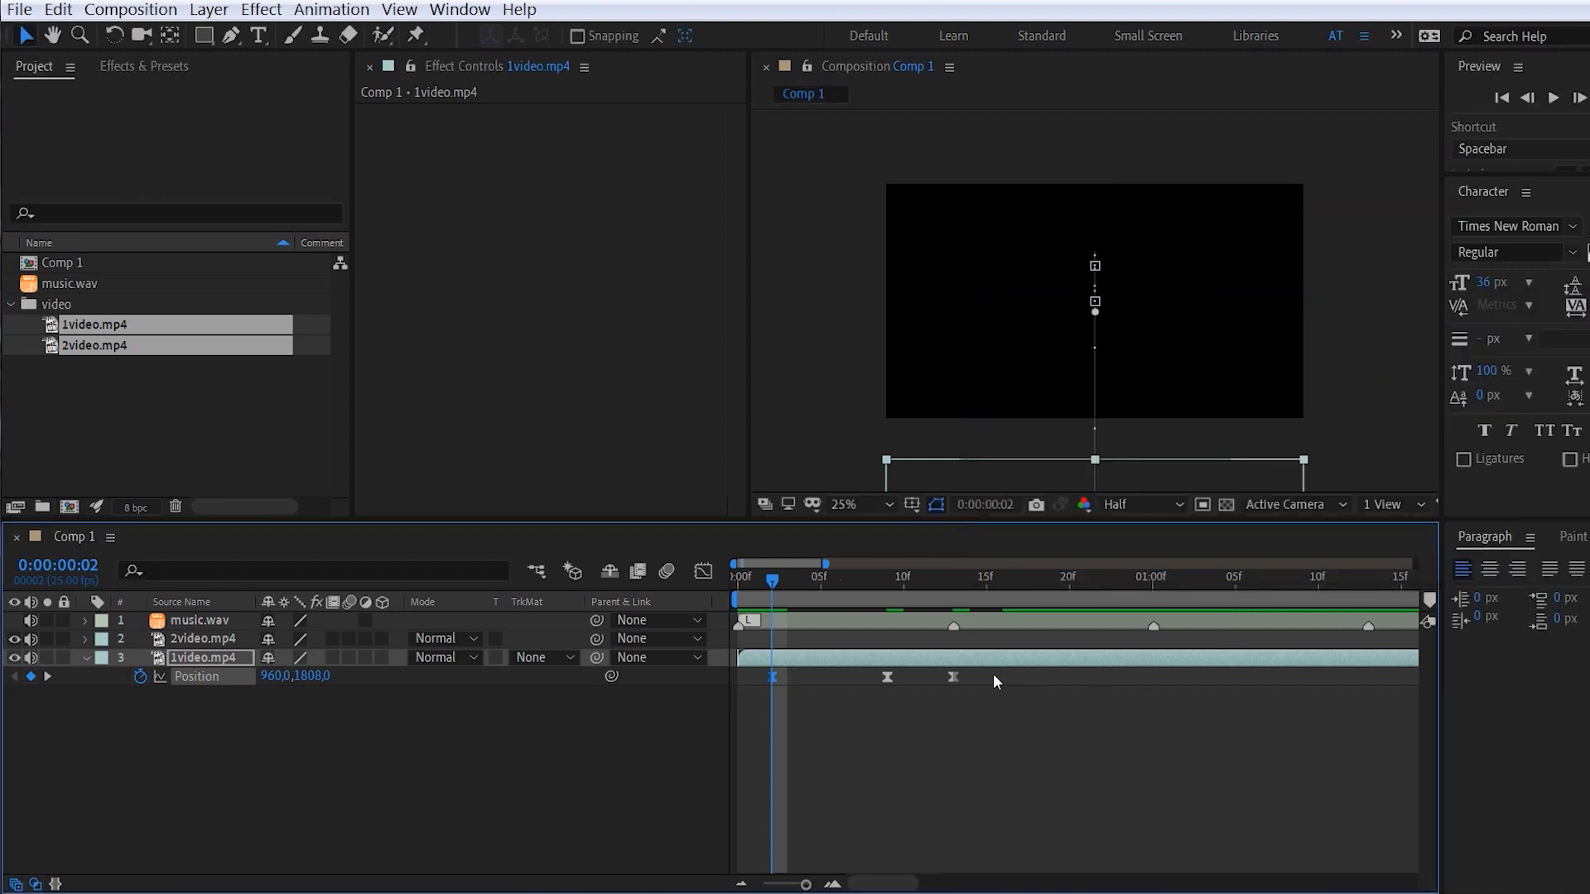
left_click(714, 573)
left_click(715, 571)
- Set the middle Position keyframe's incoming velocity influence to 56% and check the speed graph
right_click(886, 679)
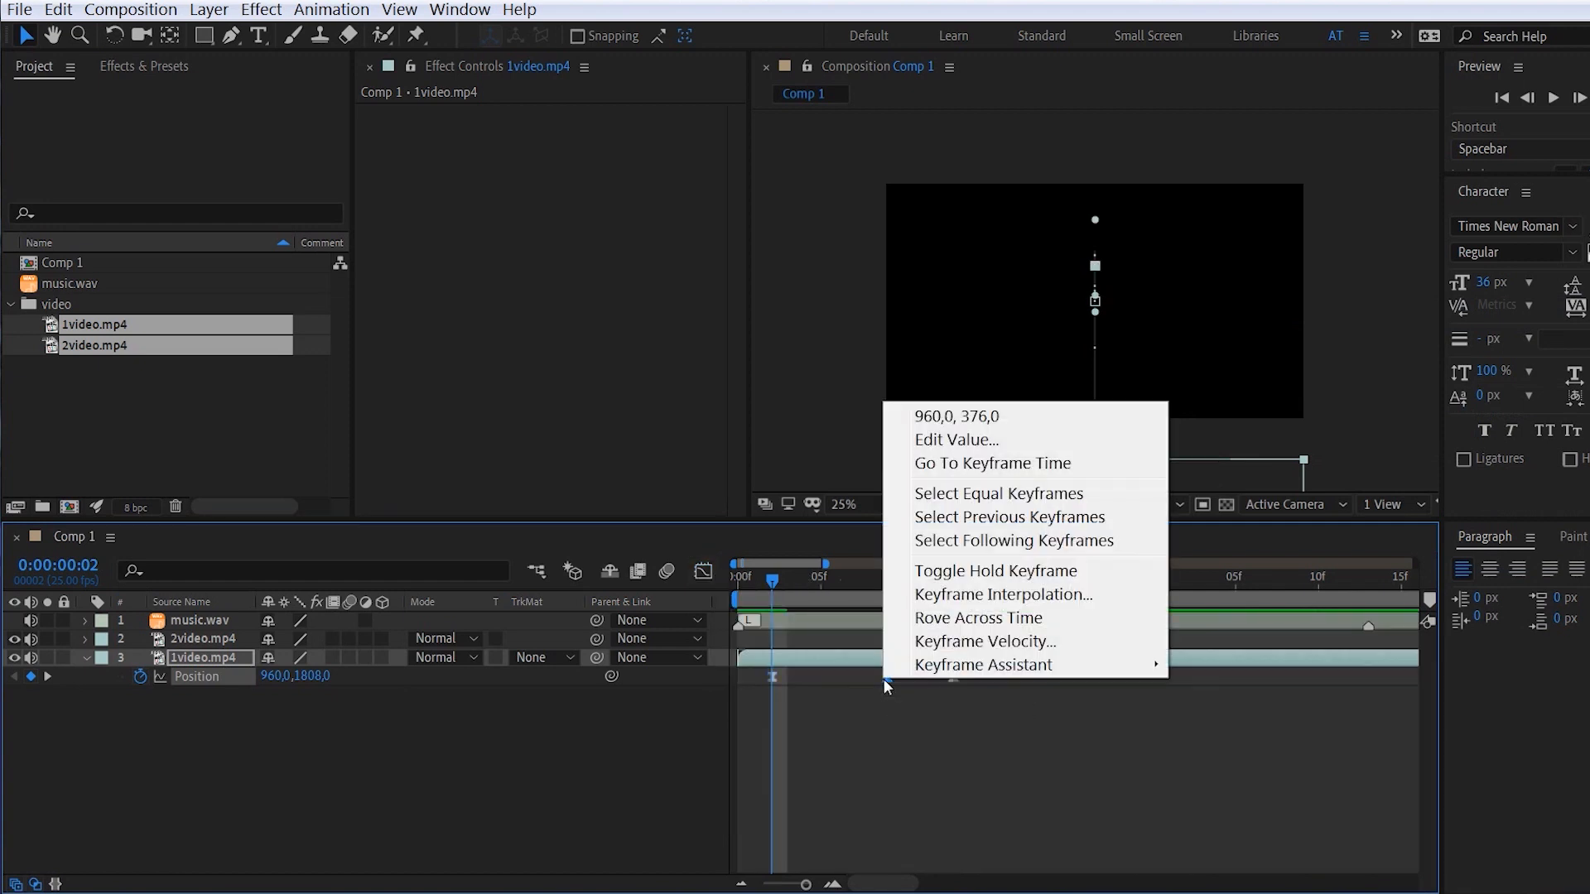
left_click(972, 641)
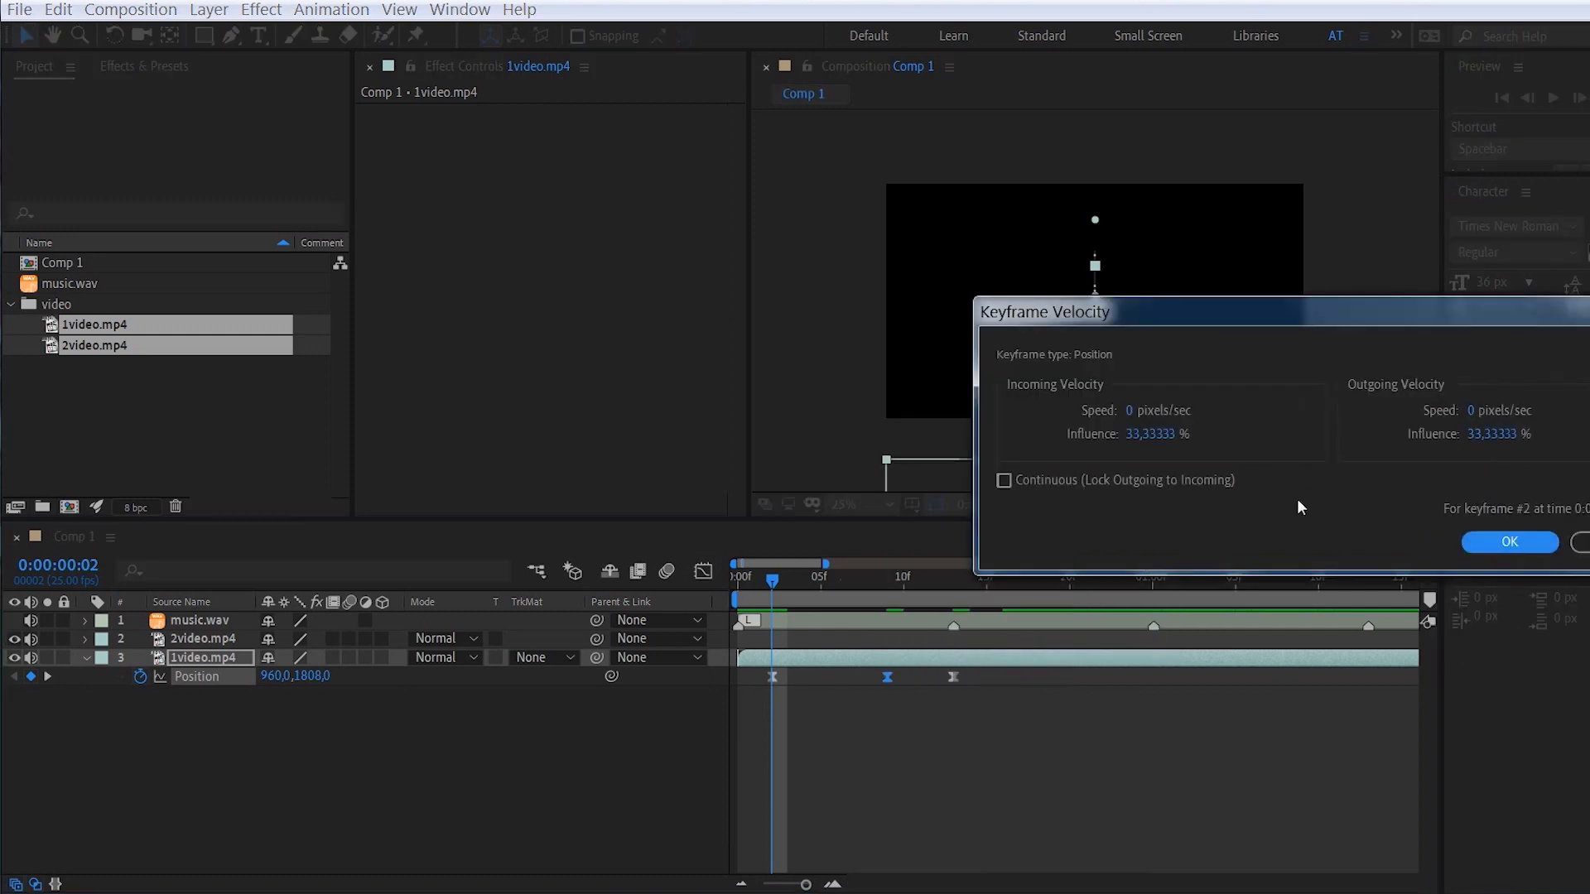
left_click(1140, 436)
left_click_drag(1140, 437, 1168, 443)
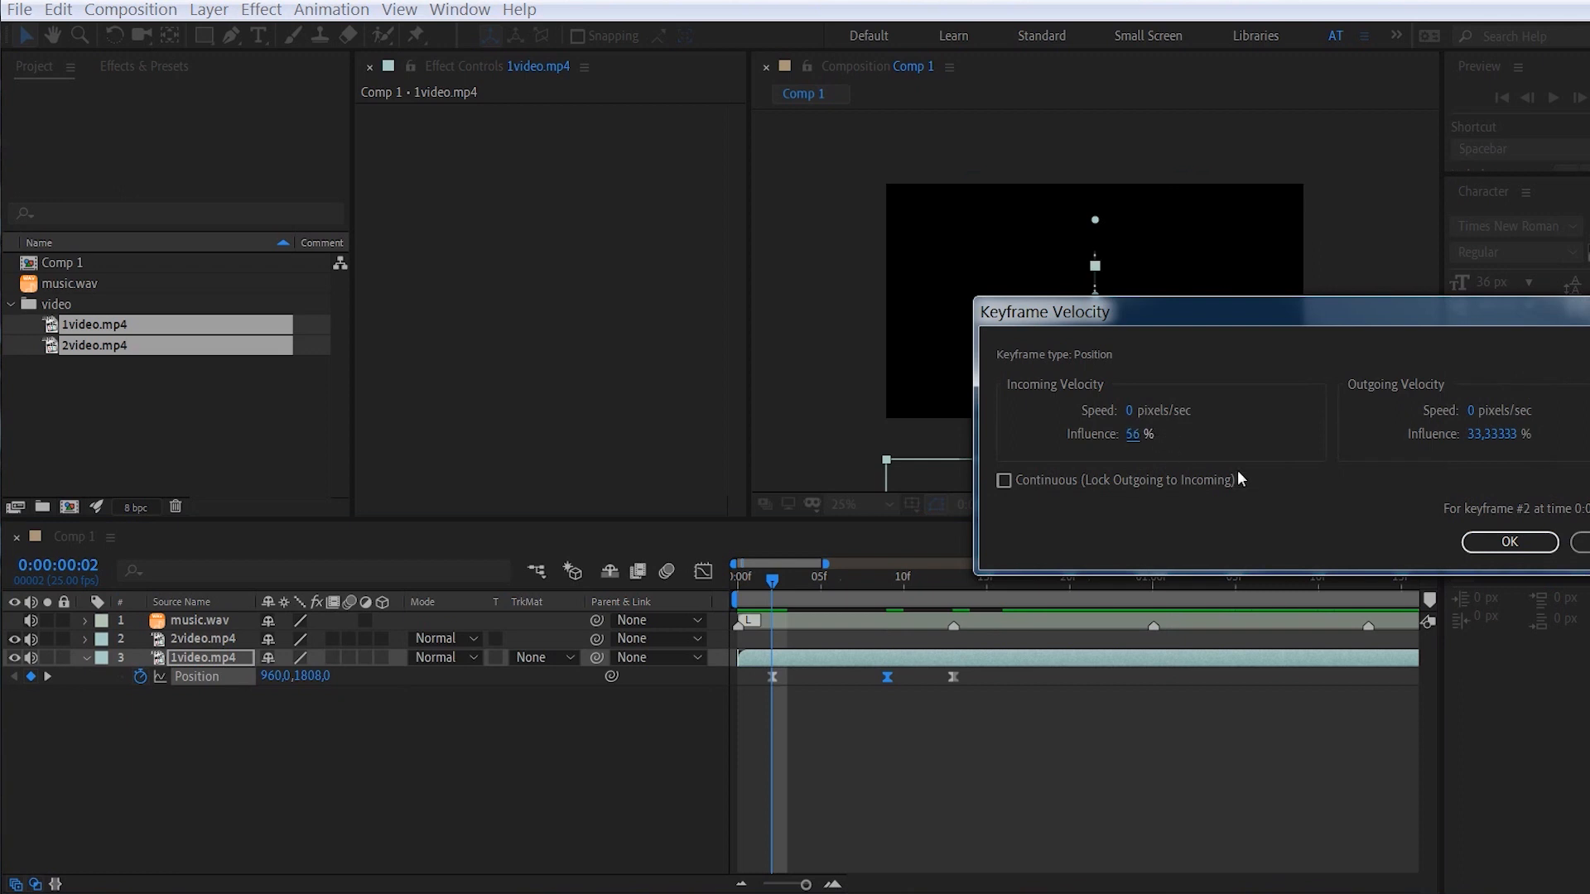
left_click(1478, 544)
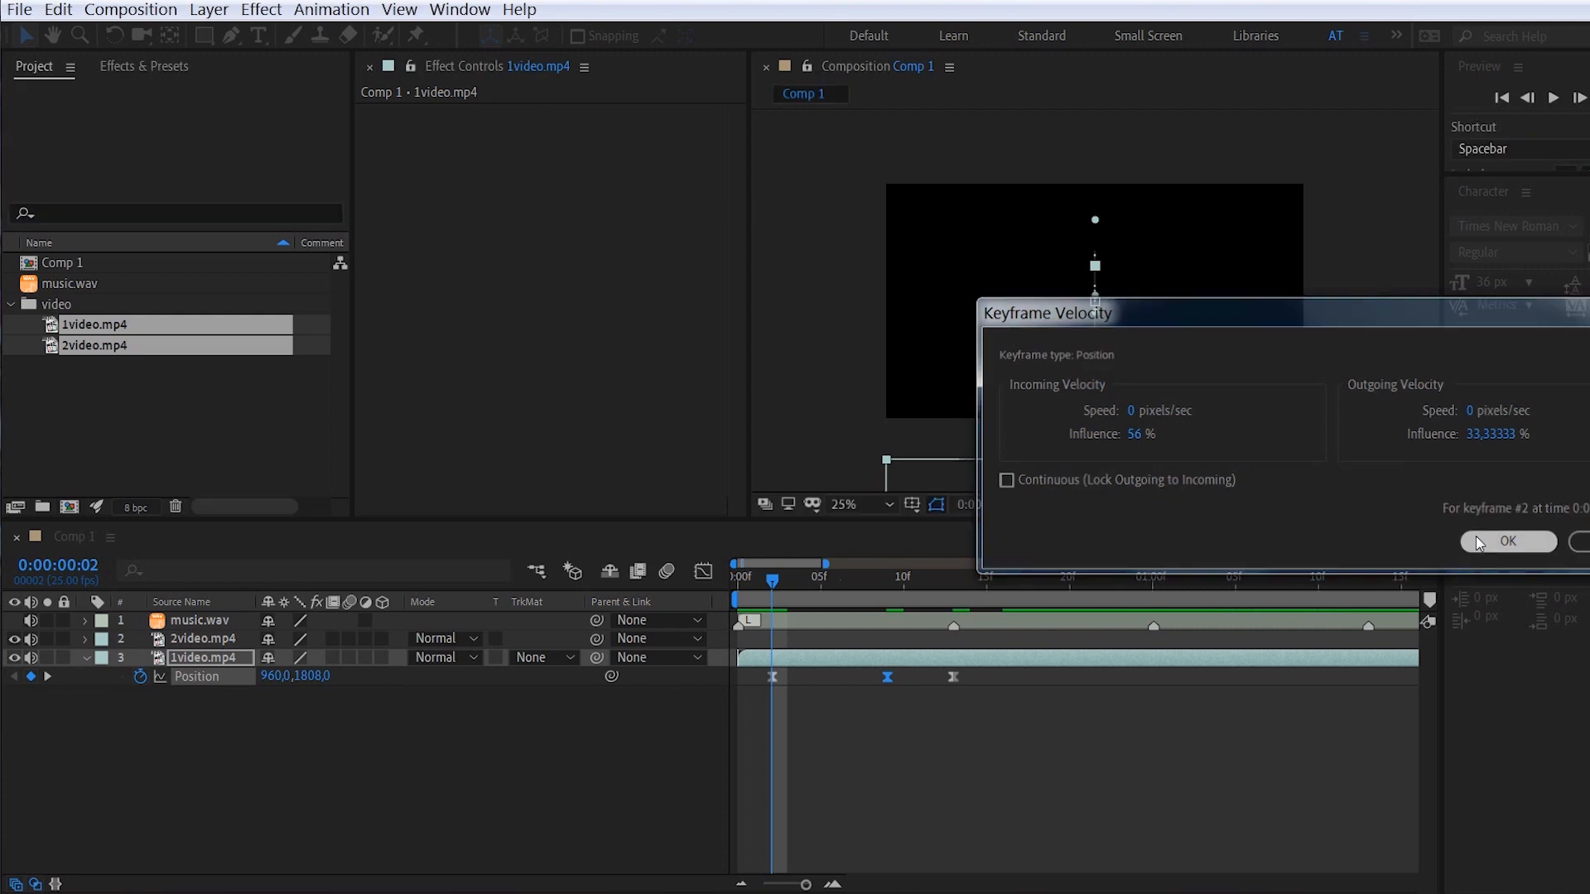
left_click(703, 573)
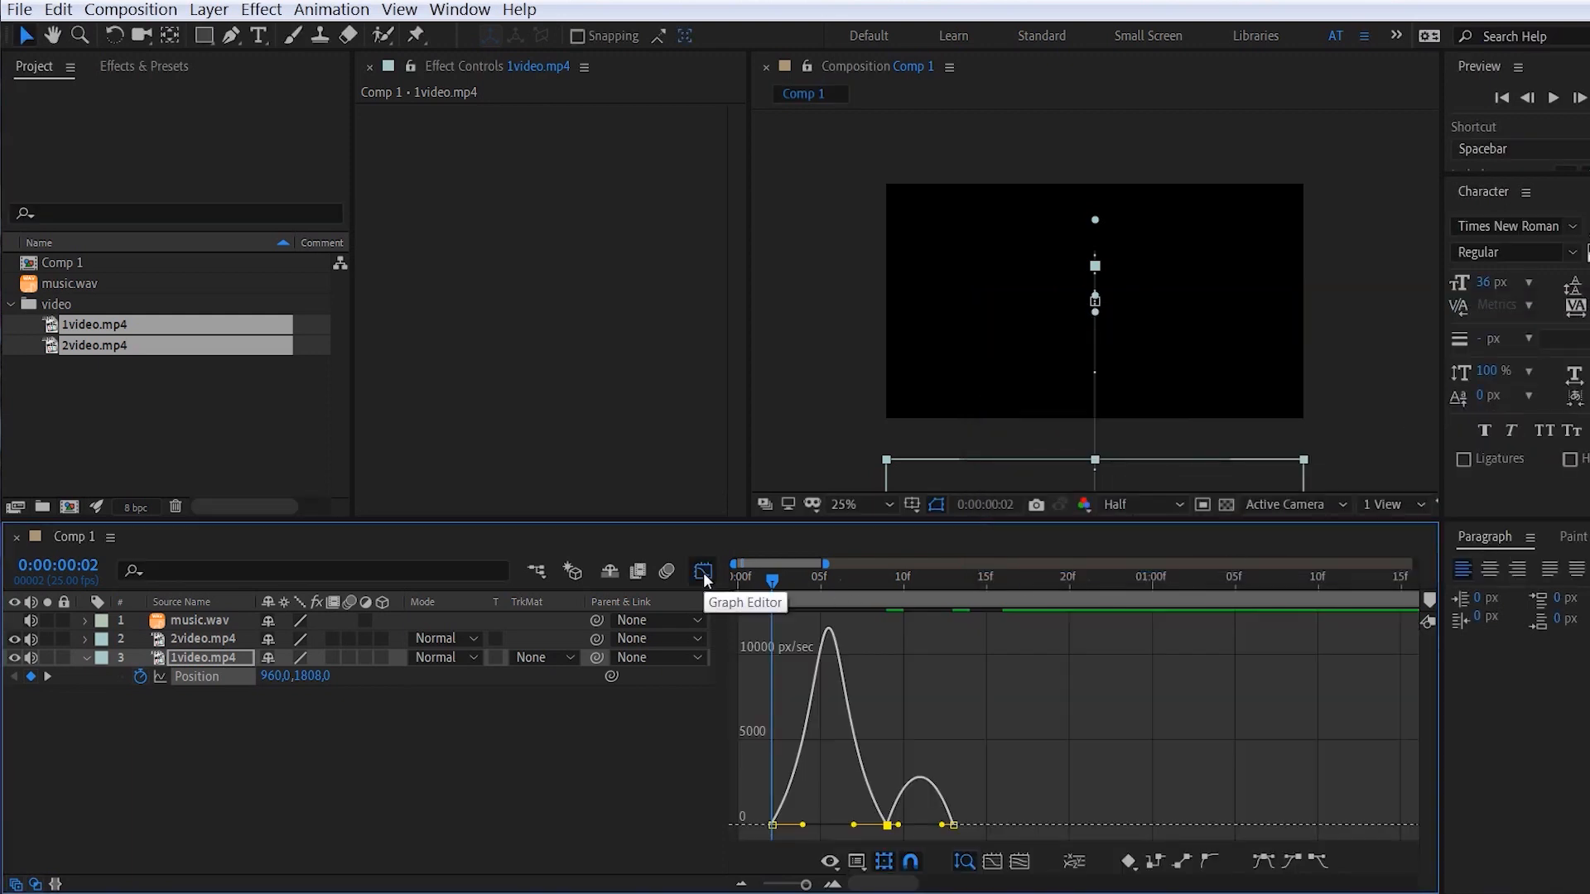
left_click(702, 573)
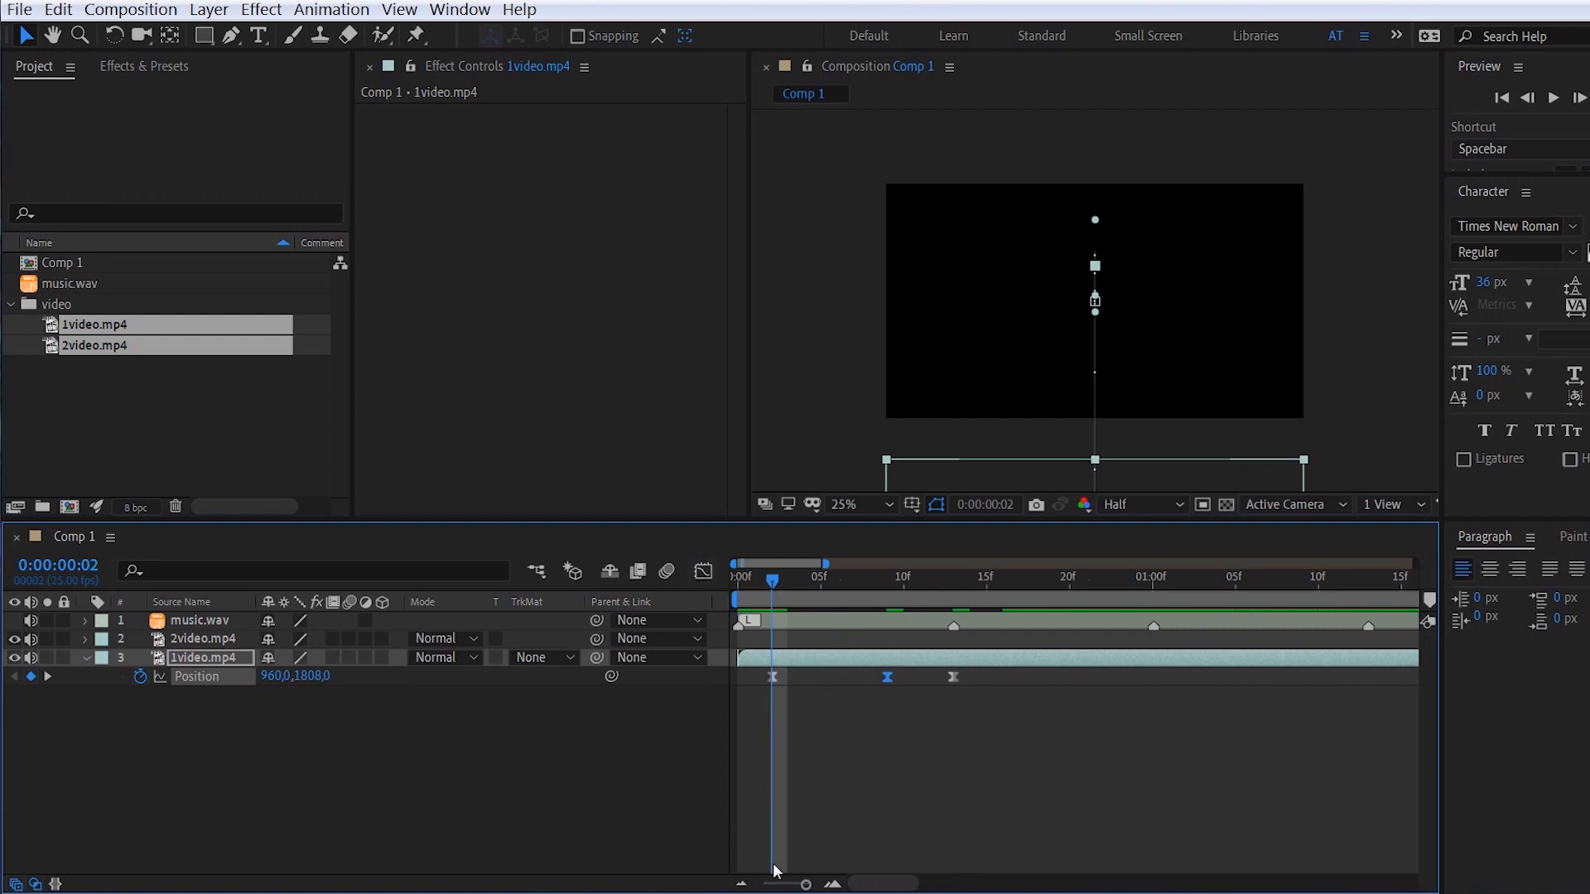
- Mute the audio of all three layers and end the work area at 0:00:01:24
left_click(742, 883)
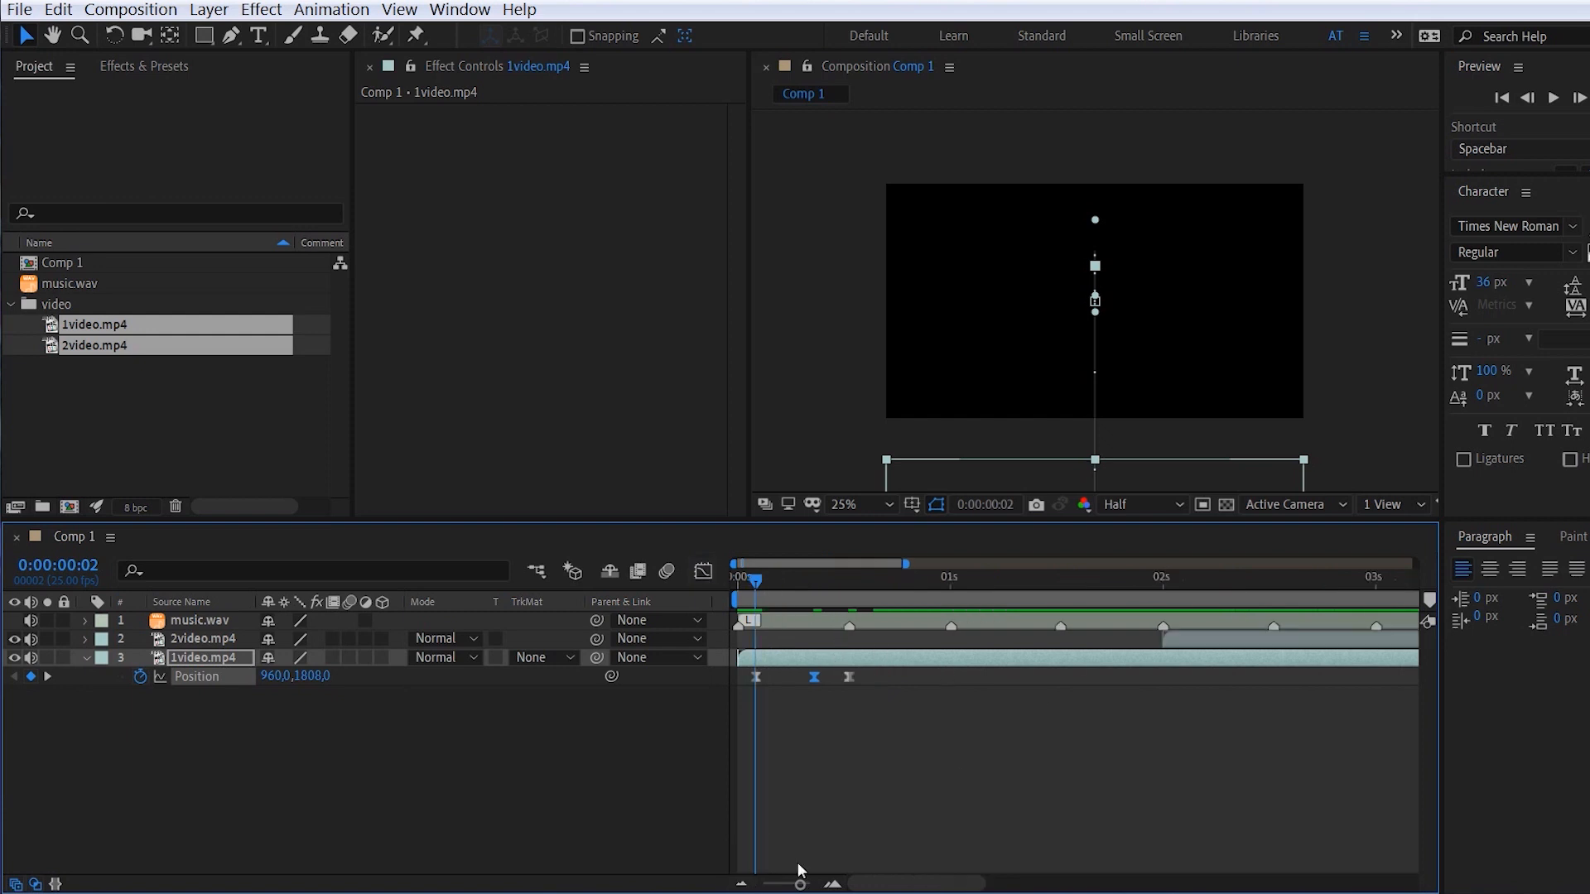
left_click(1158, 577)
left_click_drag(31, 620, 31, 639)
left_click(30, 658)
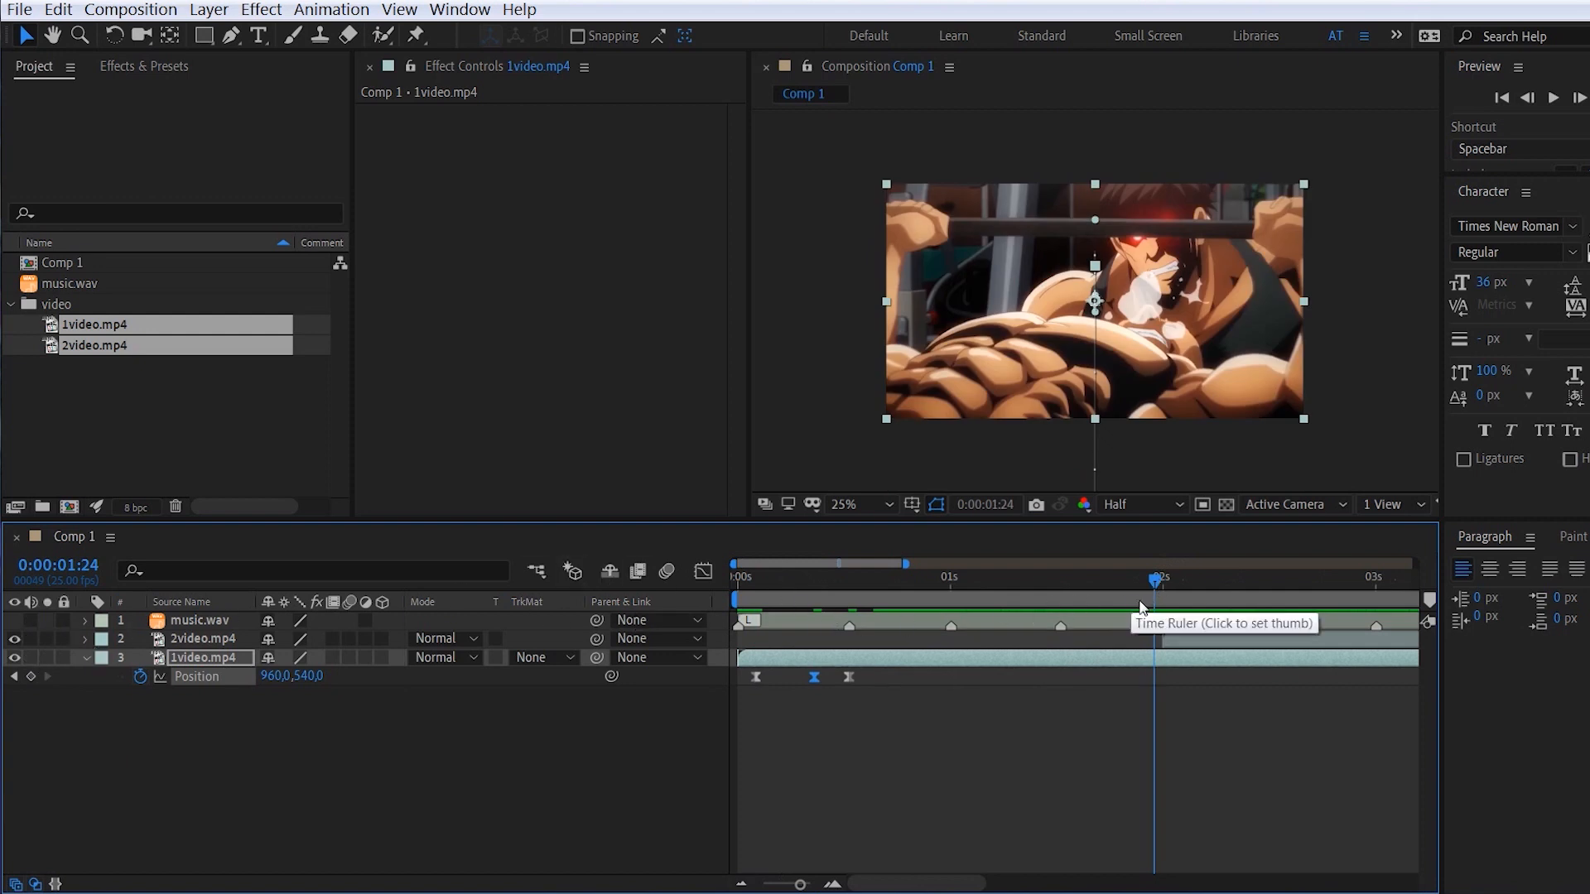
key("n")
- Preview the slide-in animation from the start of the composition
left_click_drag(783, 582, 672, 582)
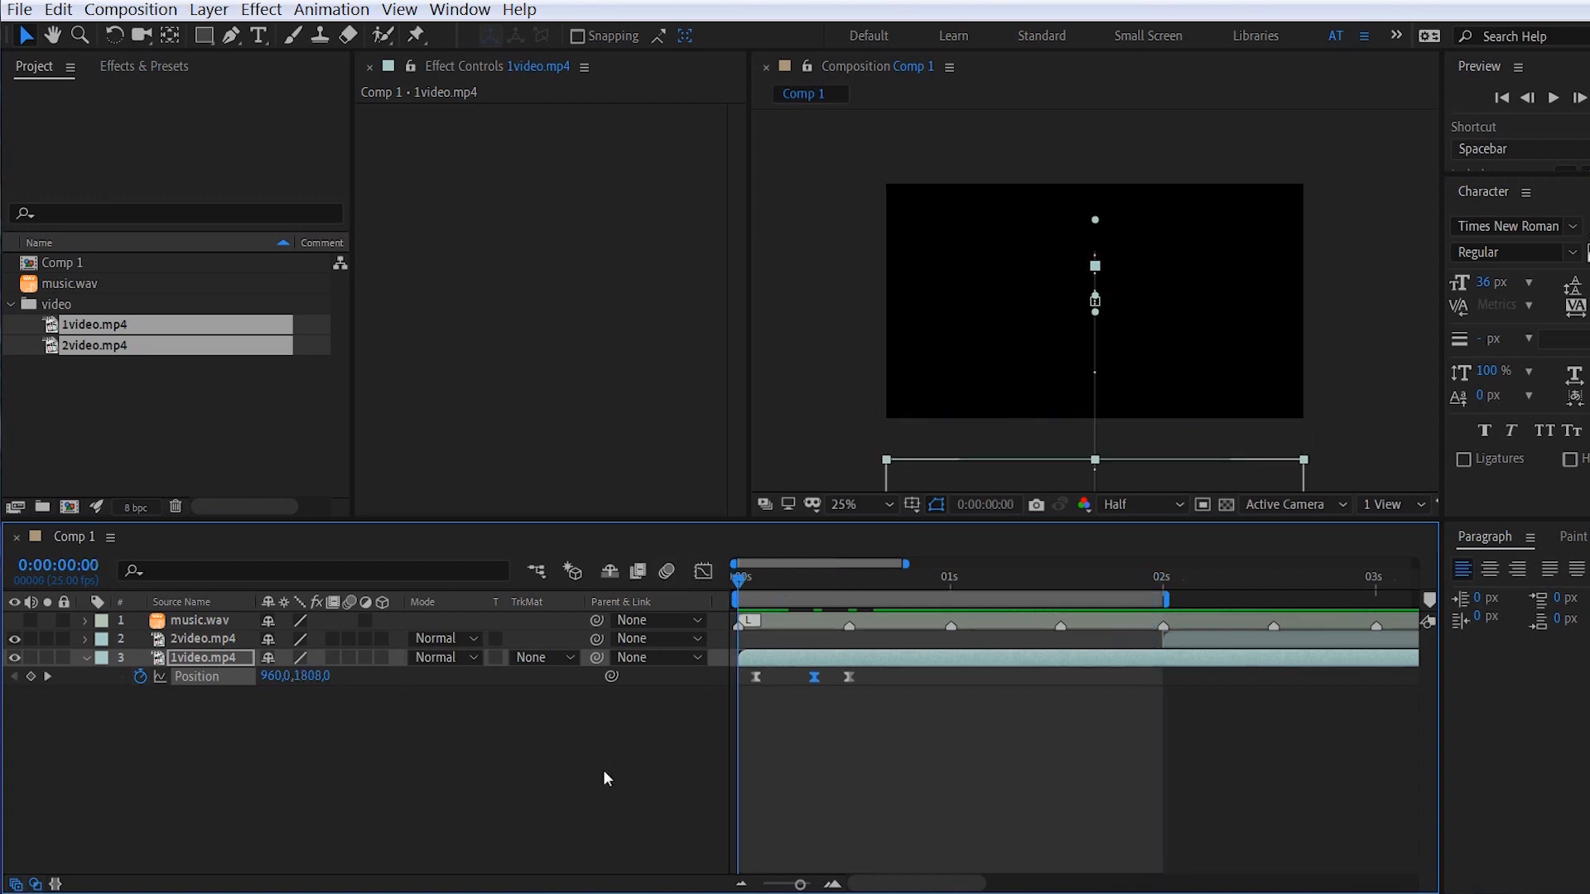
key("space")
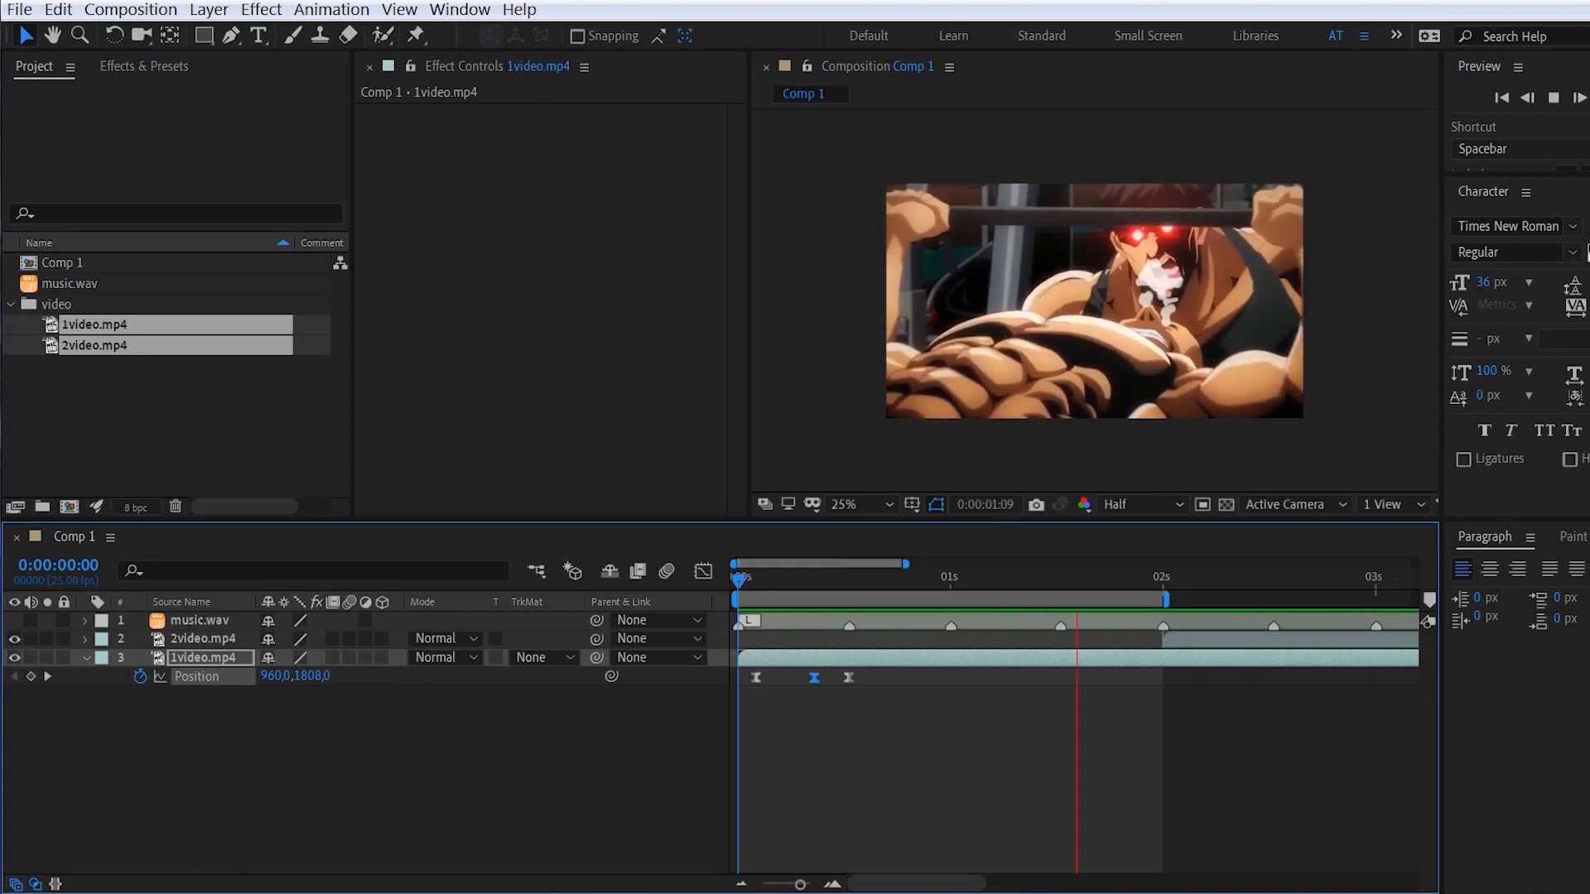
key("space")
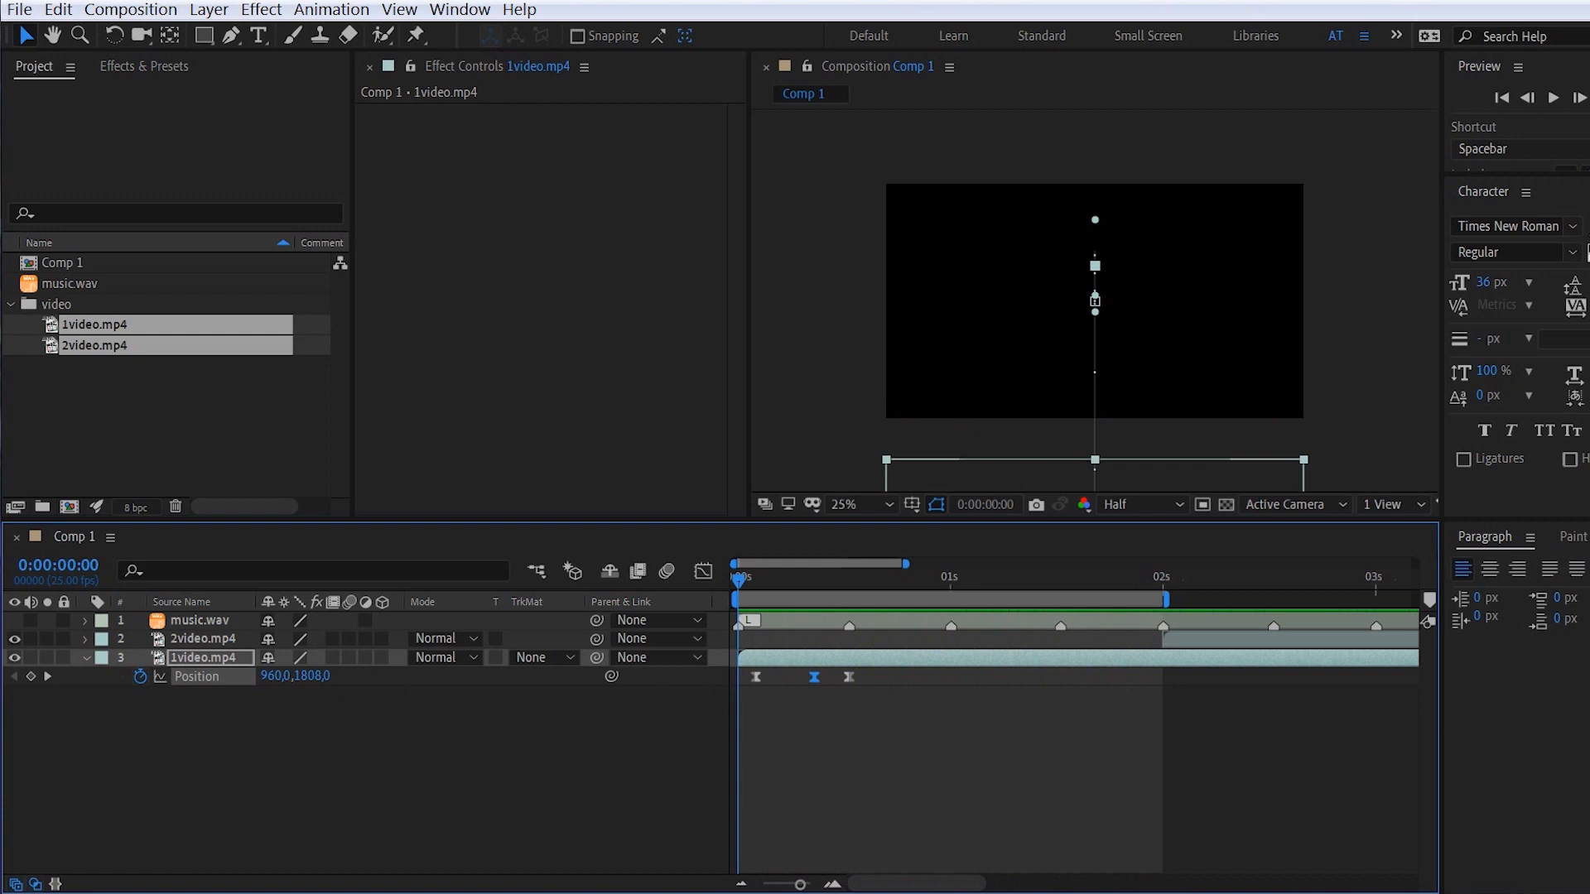
- Turn on motion blur for the composition and both video layers, and preview the animation with it
key("F11")
left_click(345, 635)
left_click(349, 658)
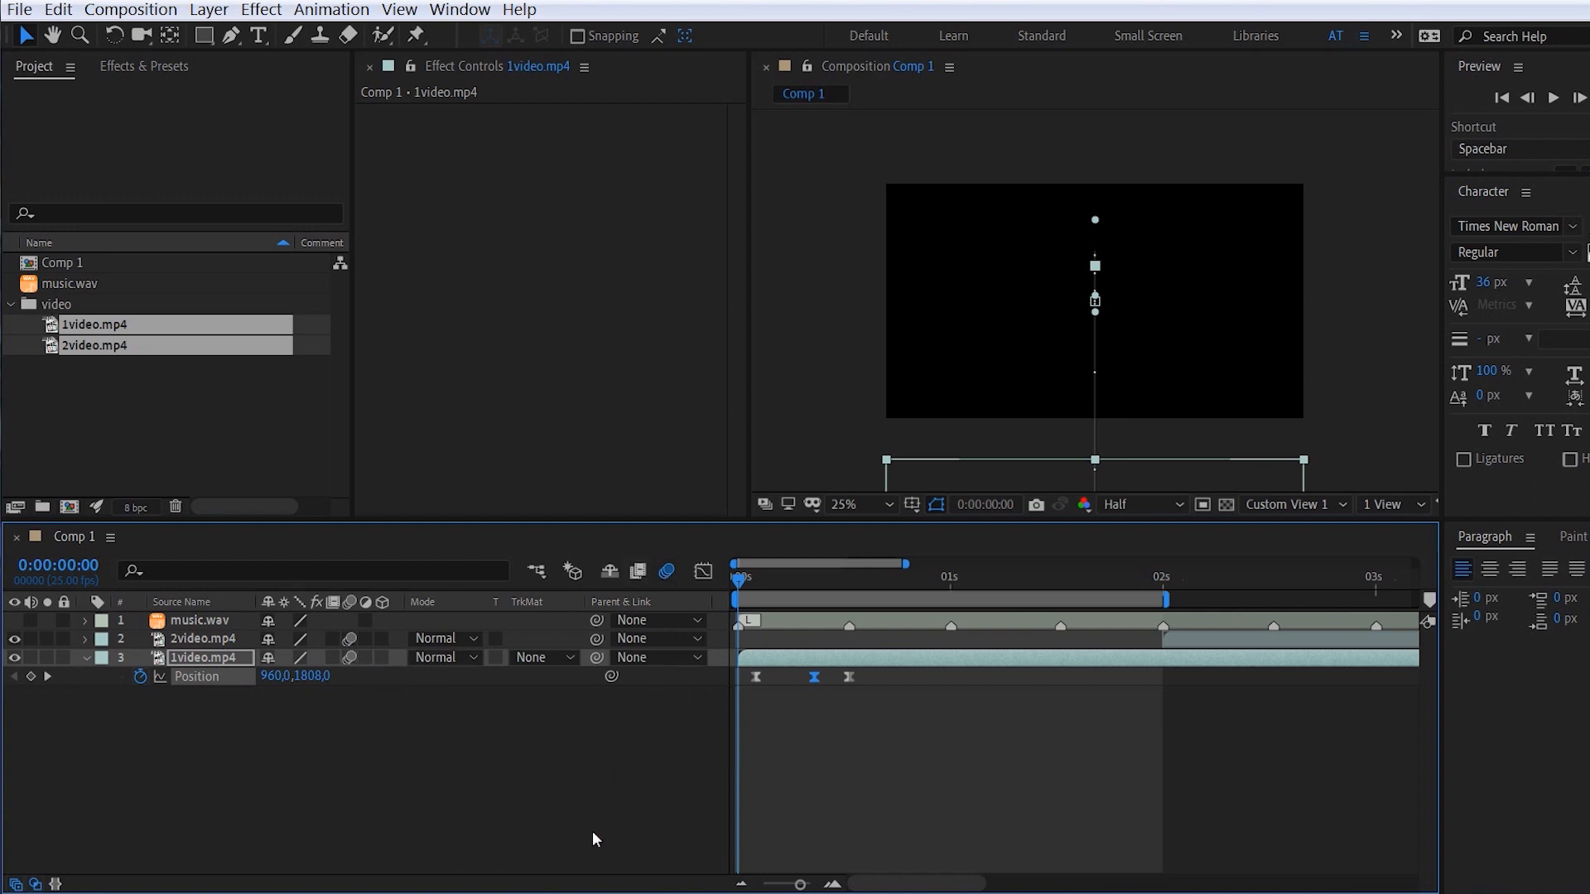
key("space")
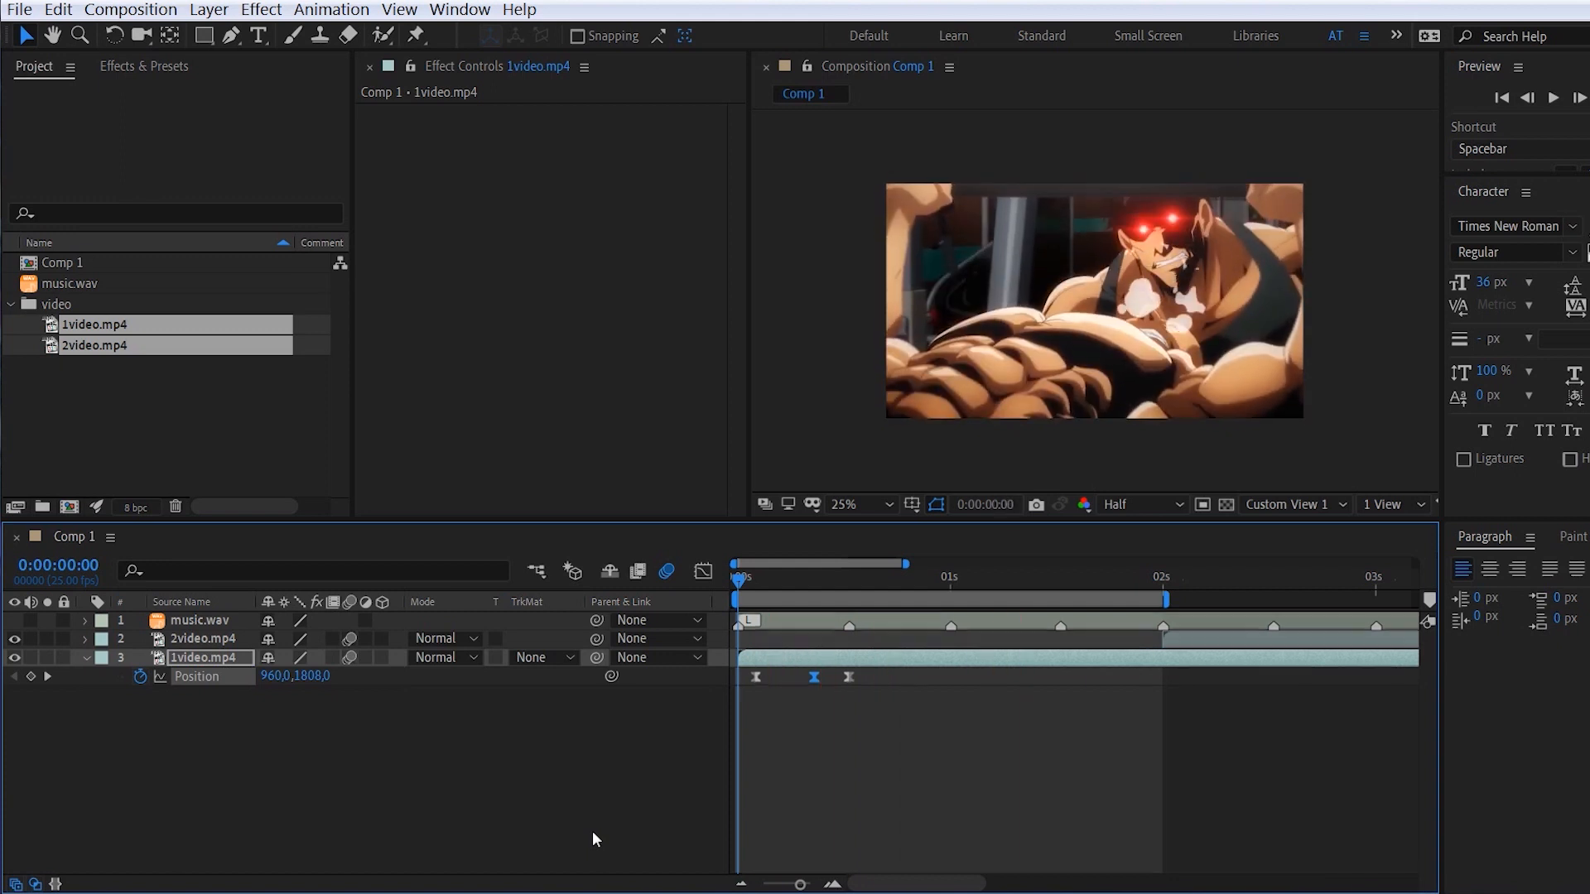
- Stop the preview and set the composition's motion blur Shutter Angle to 200°
key("space")
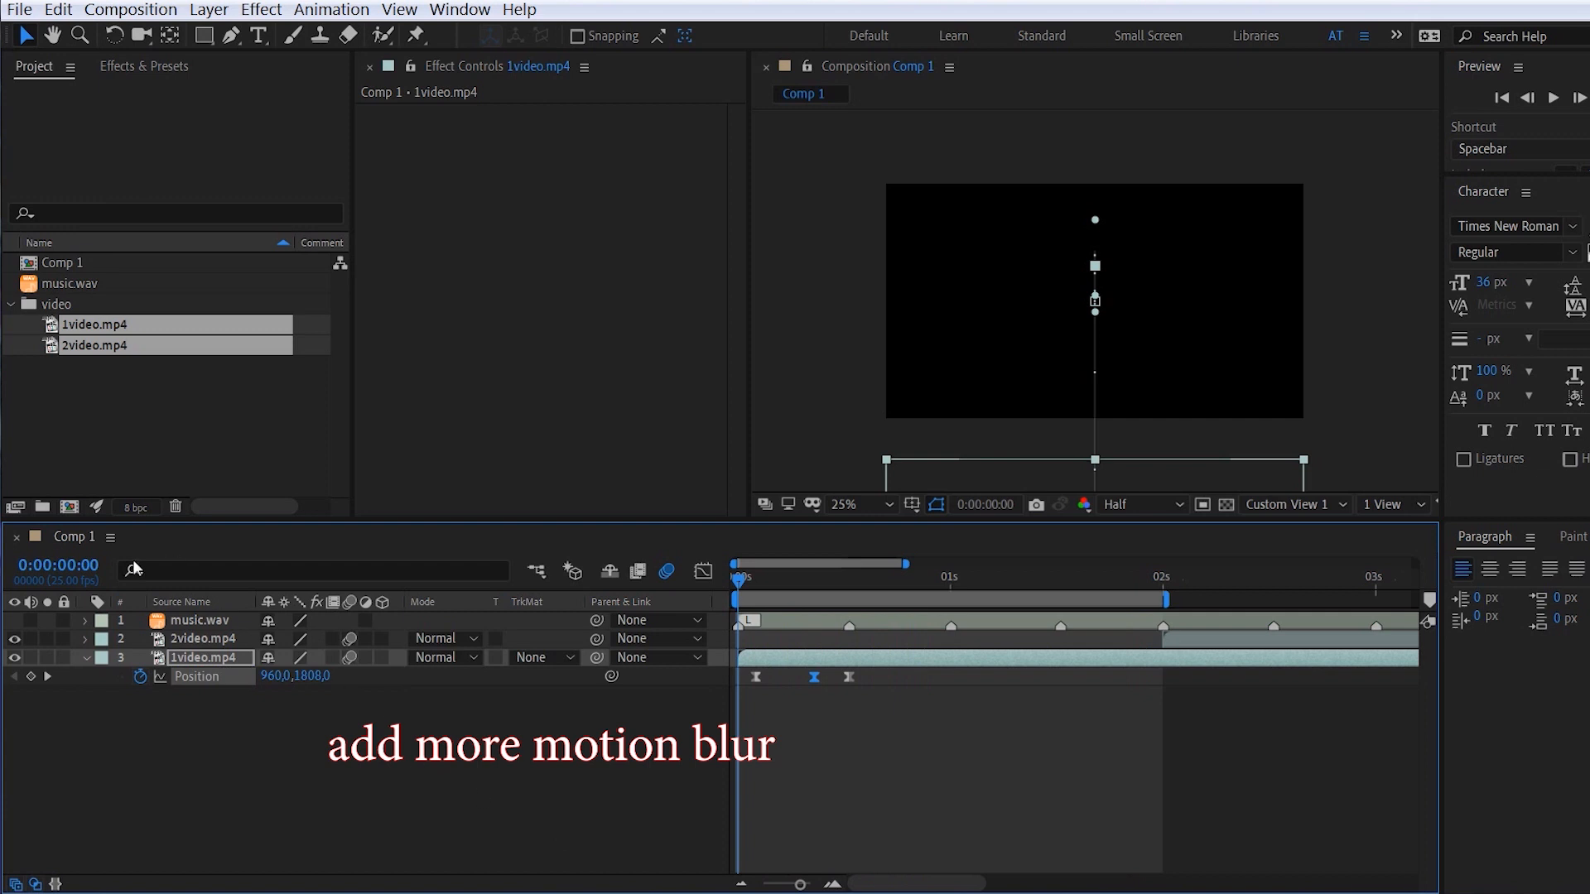
right_click(91, 539)
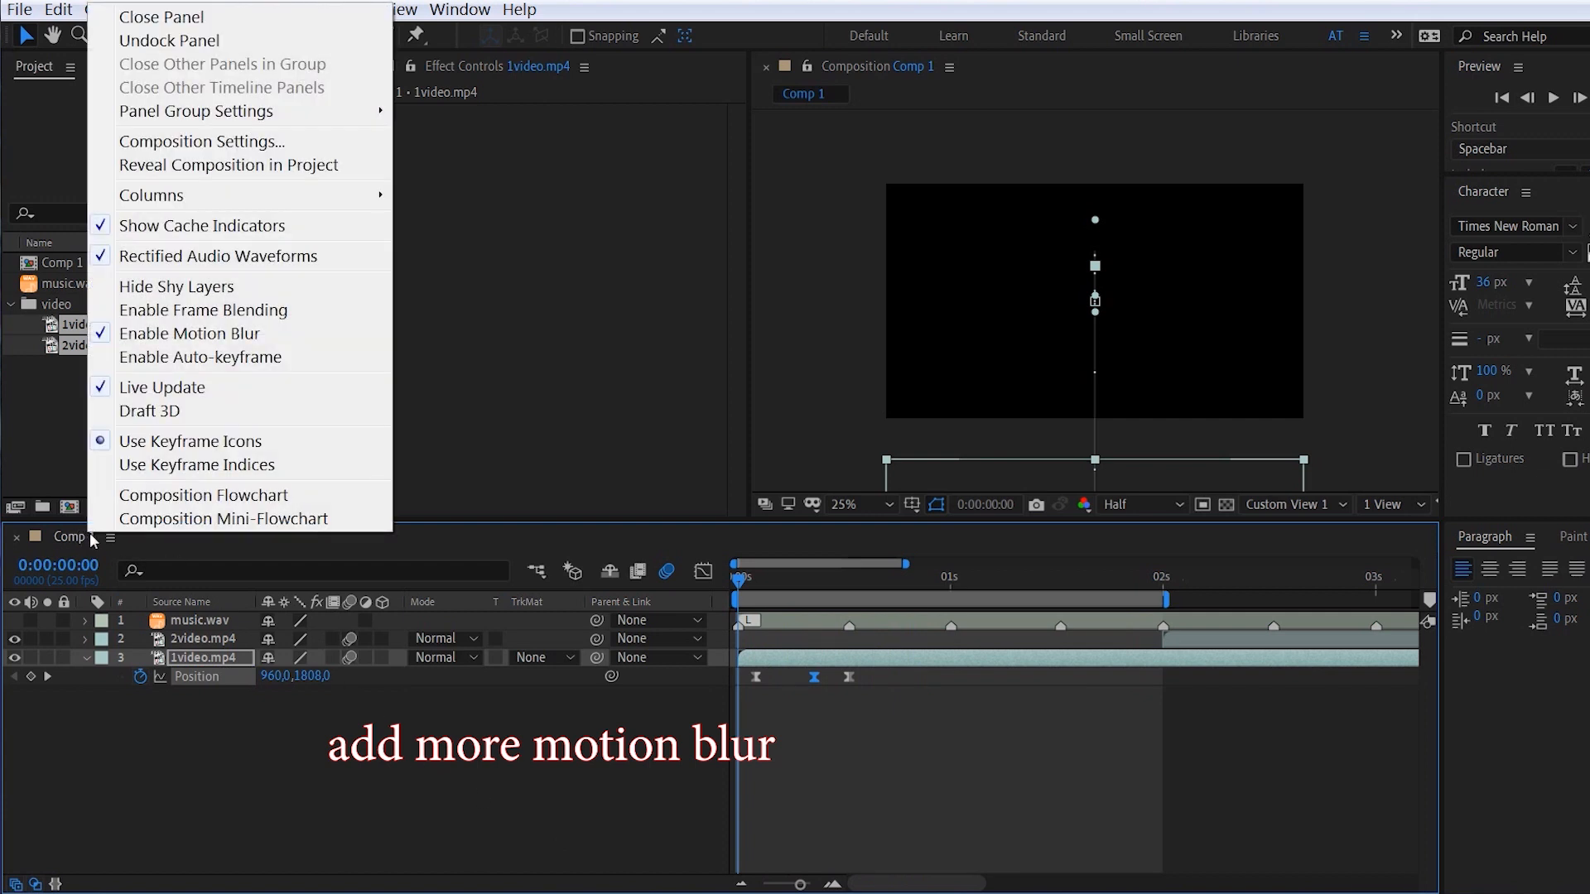
left_click(290, 139)
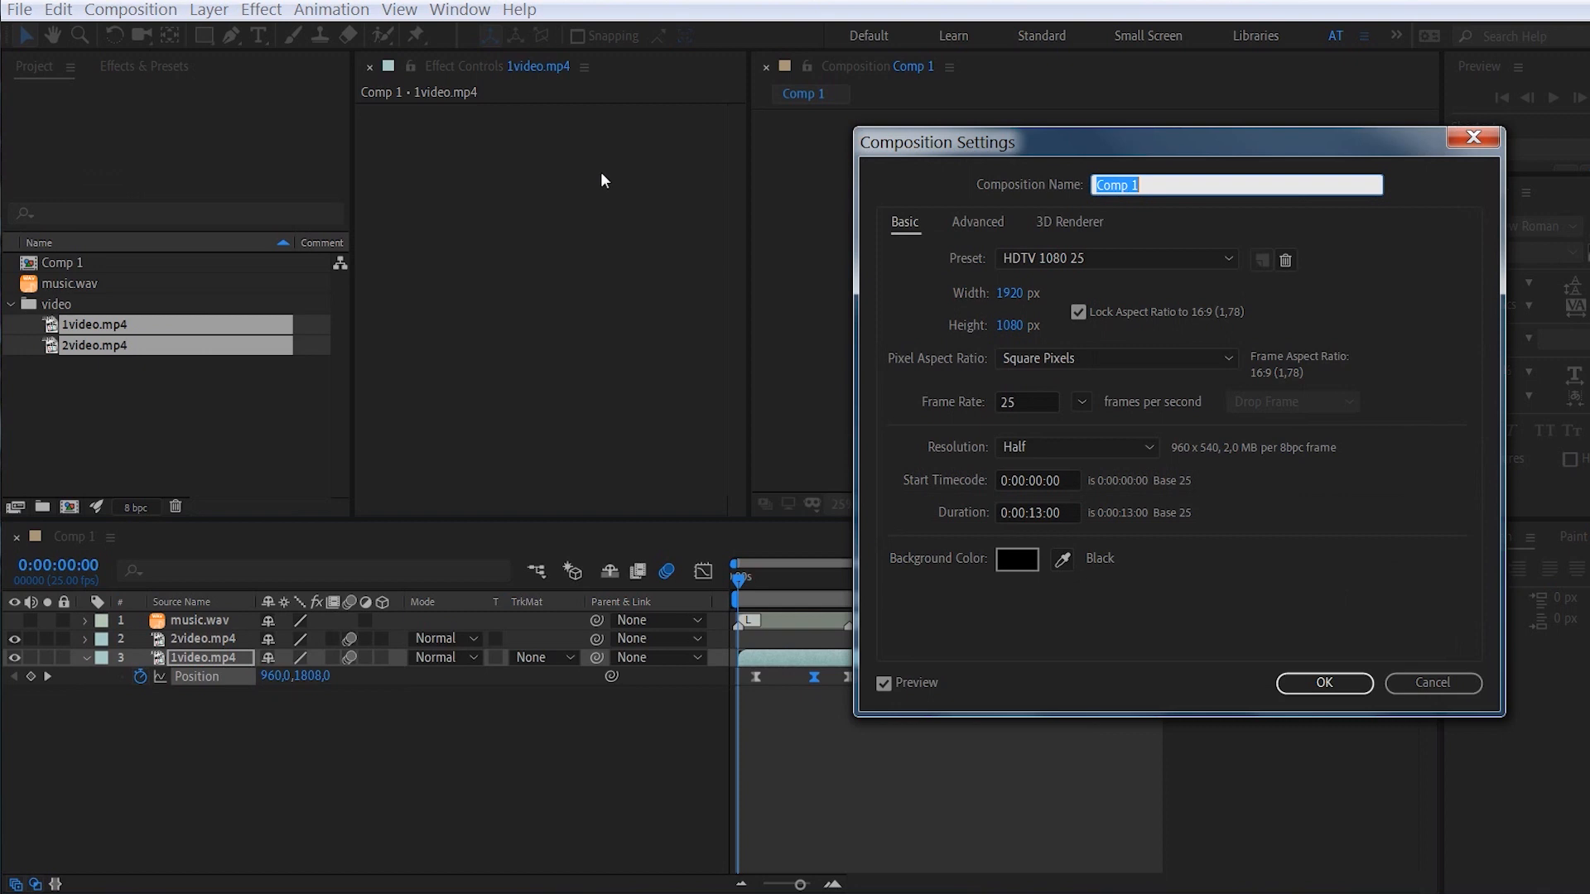
left_click(981, 222)
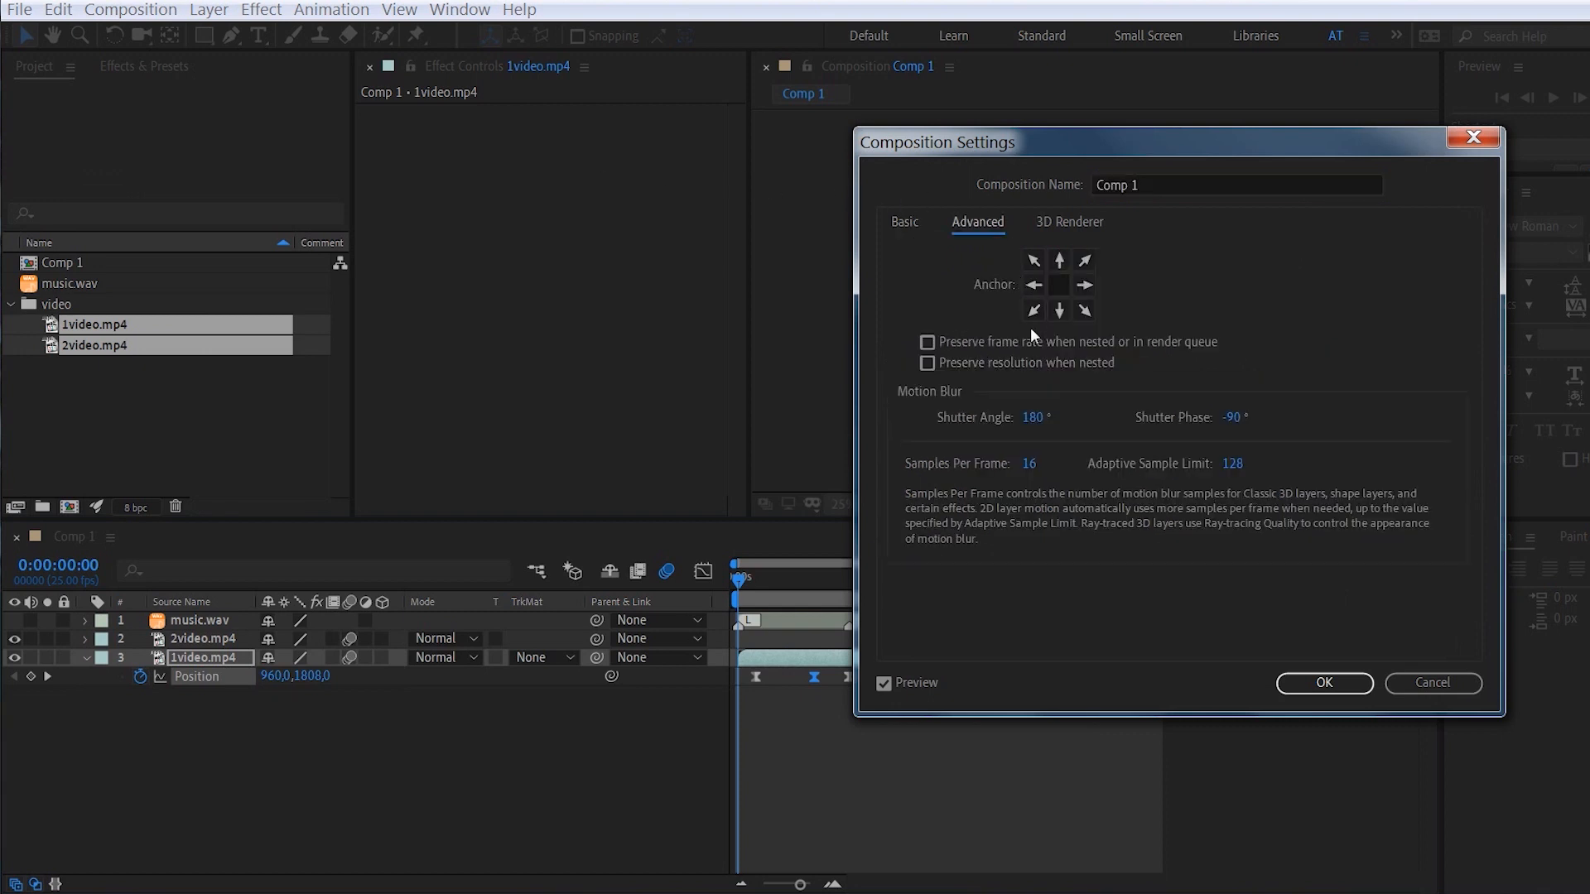
left_click(1029, 414)
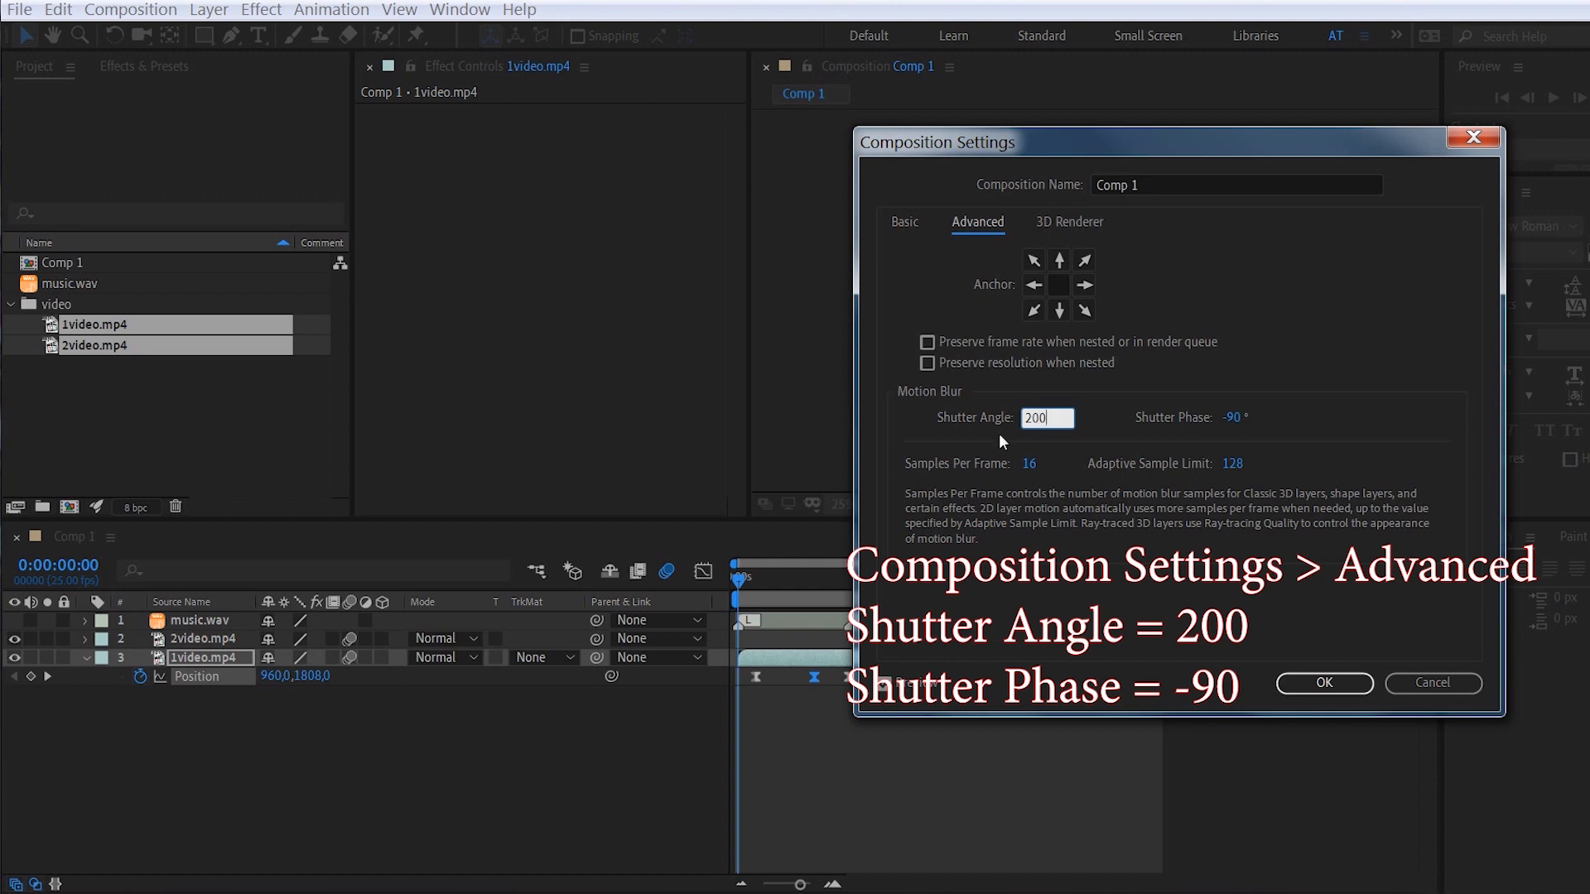
left_click(957, 432)
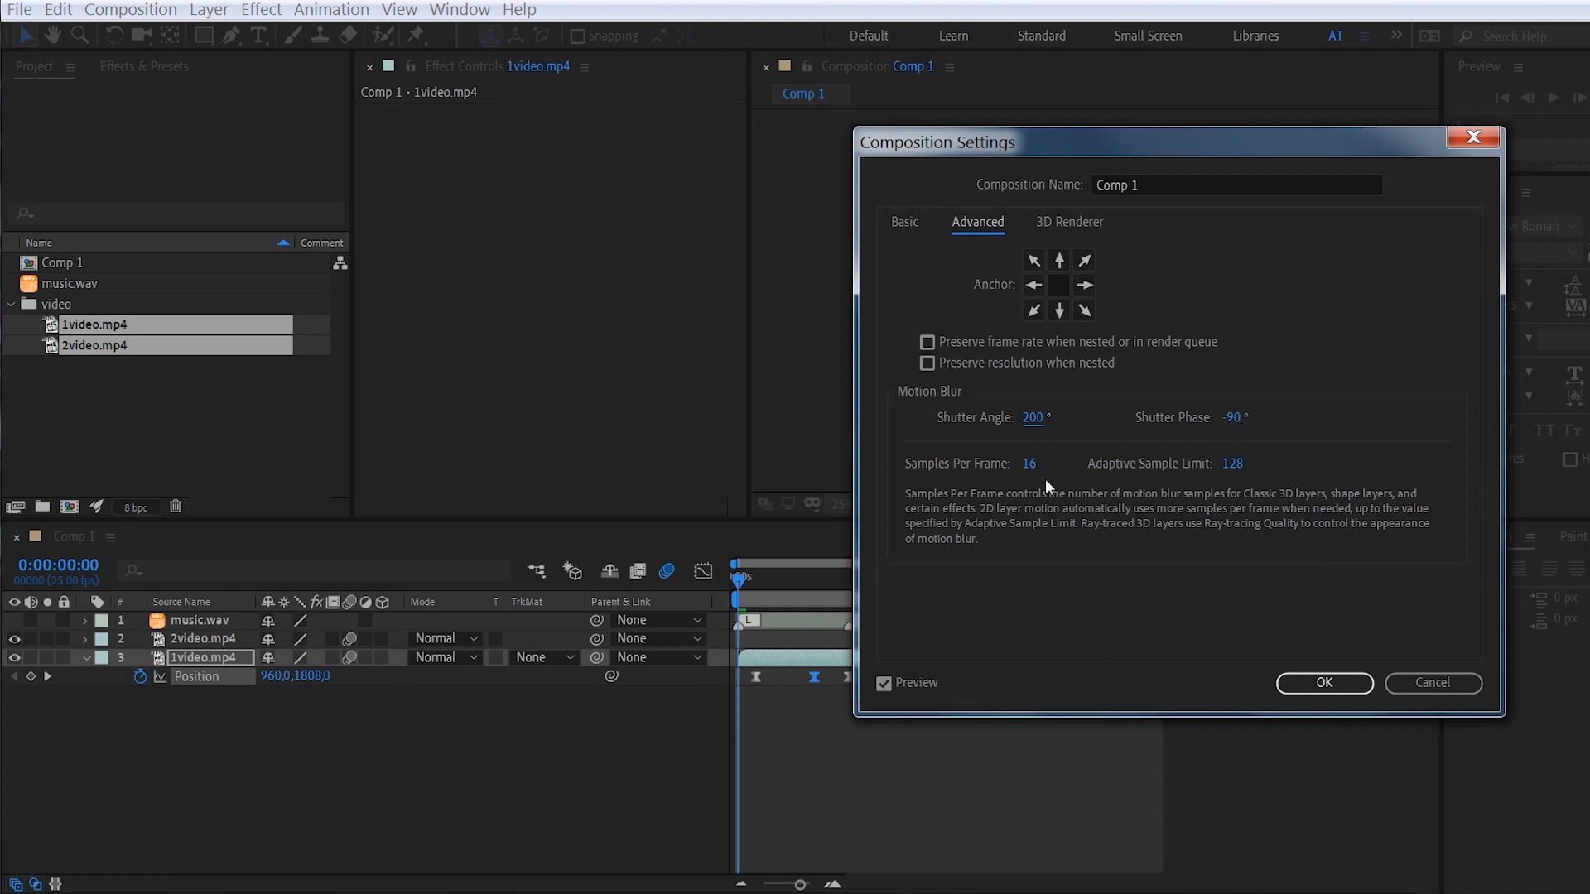
left_click(1299, 684)
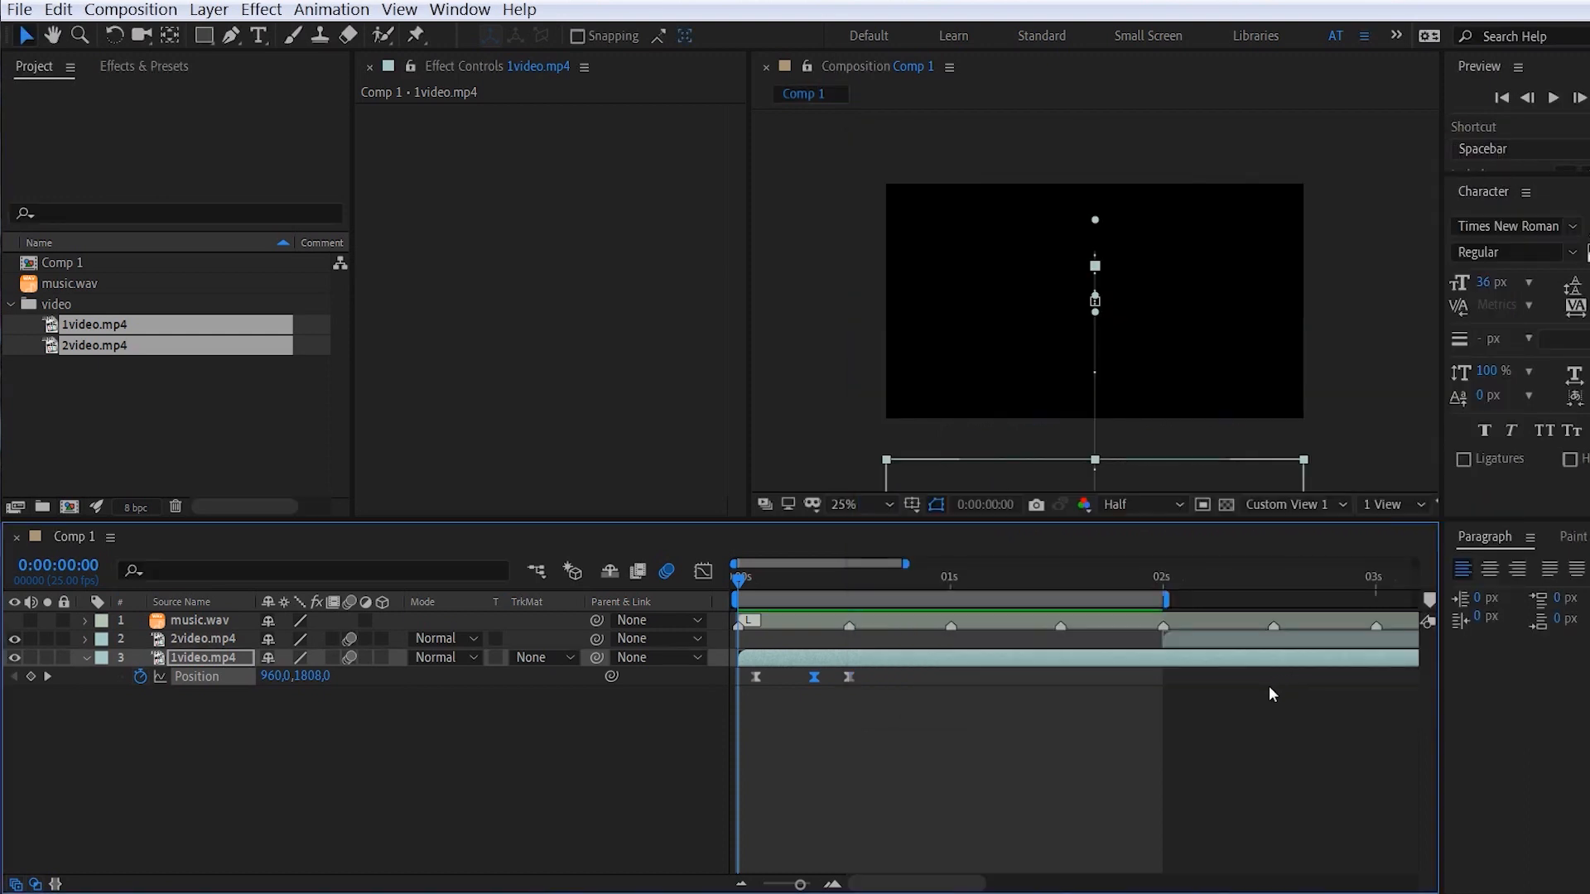
- Deselect the keyframes and preview the slide-in with the stronger motion blur
left_click(609, 755)
key("space")
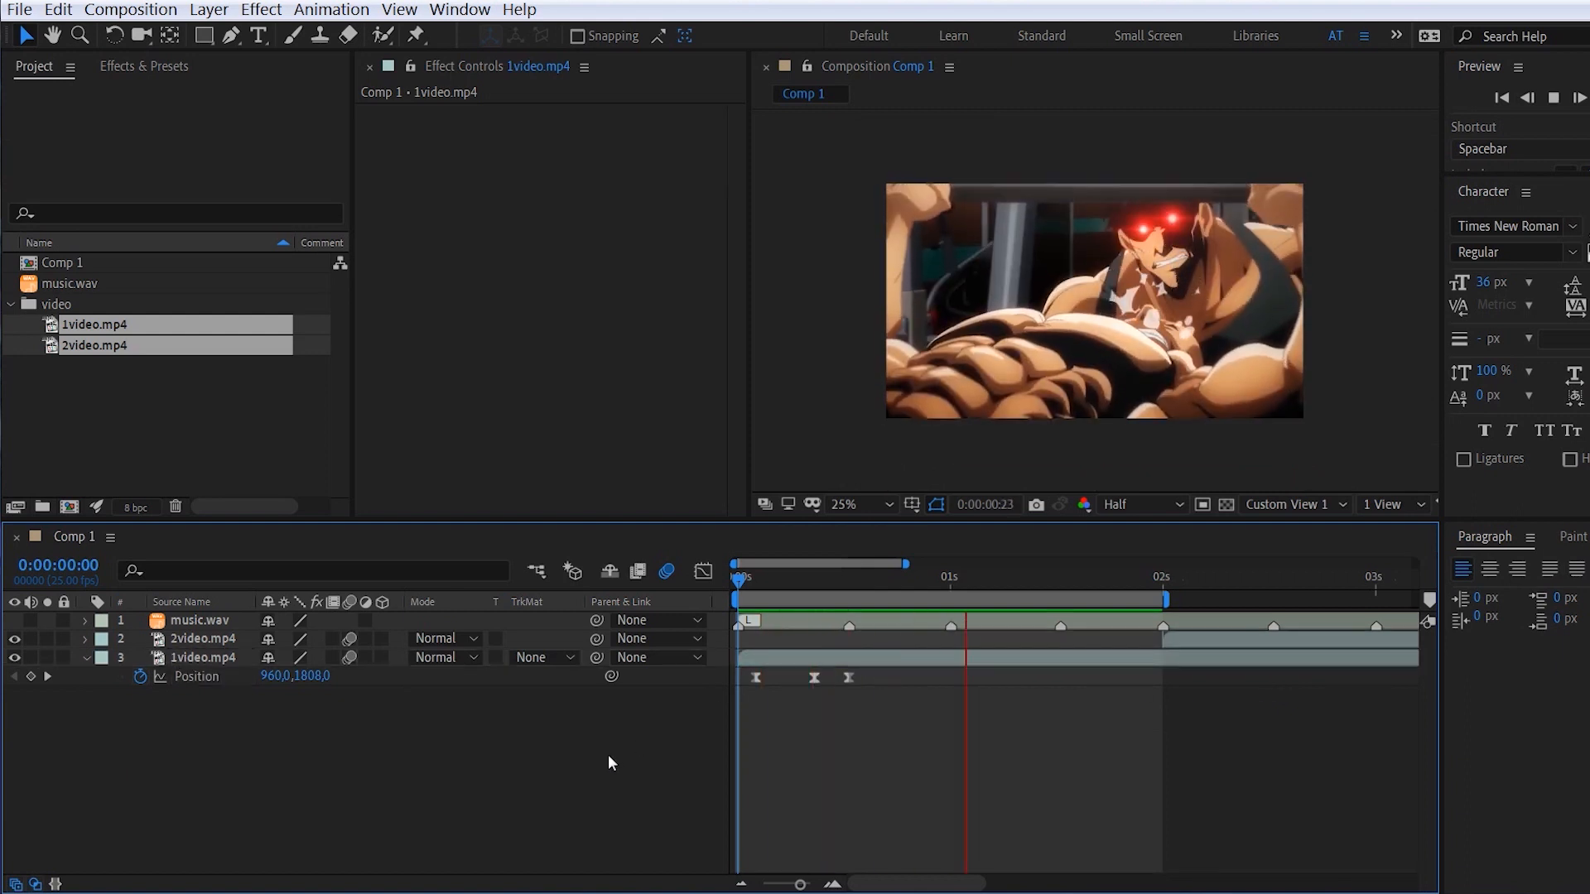
key("space")
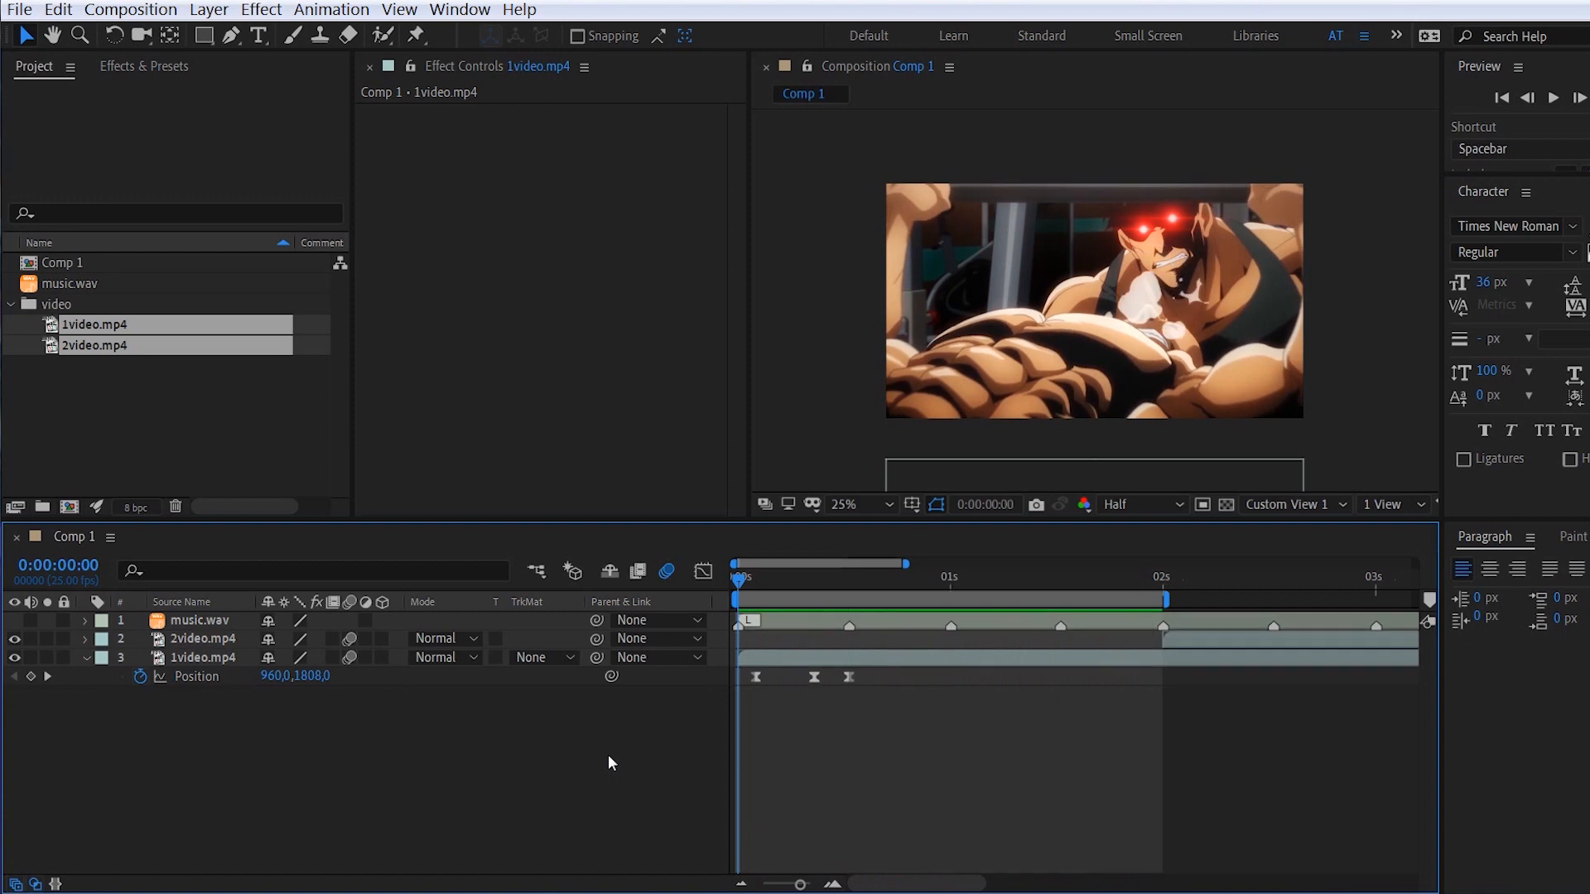
- Extend the end of the work area to 0:00:04:07, near the end of the 2video.mp4 layer
left_click(741, 884)
left_click_drag(1160, 594, 1190, 593)
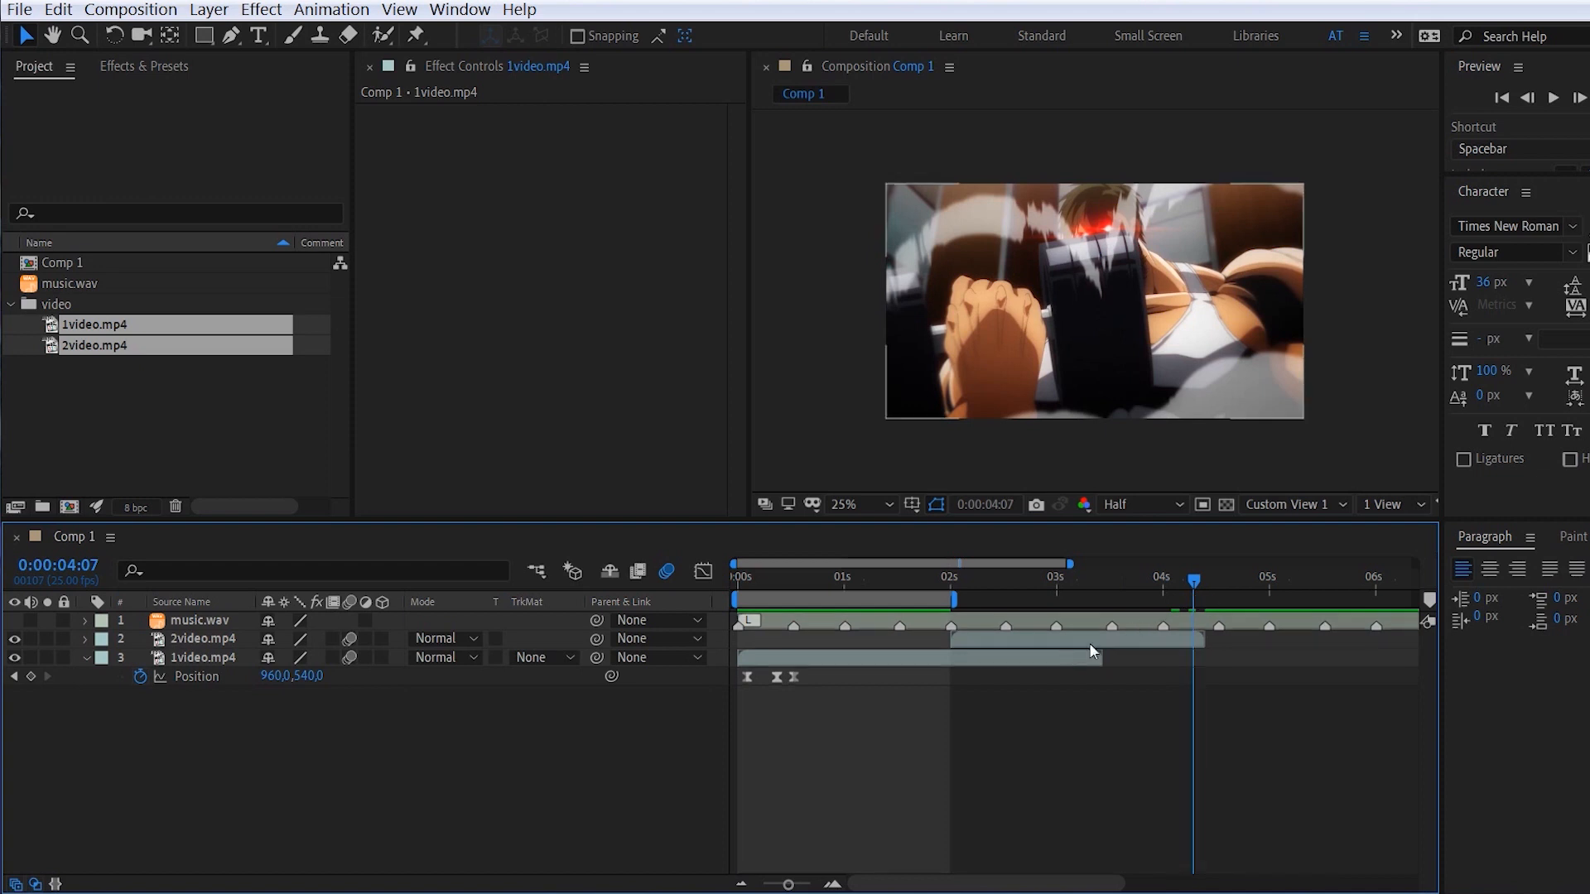
key("n")
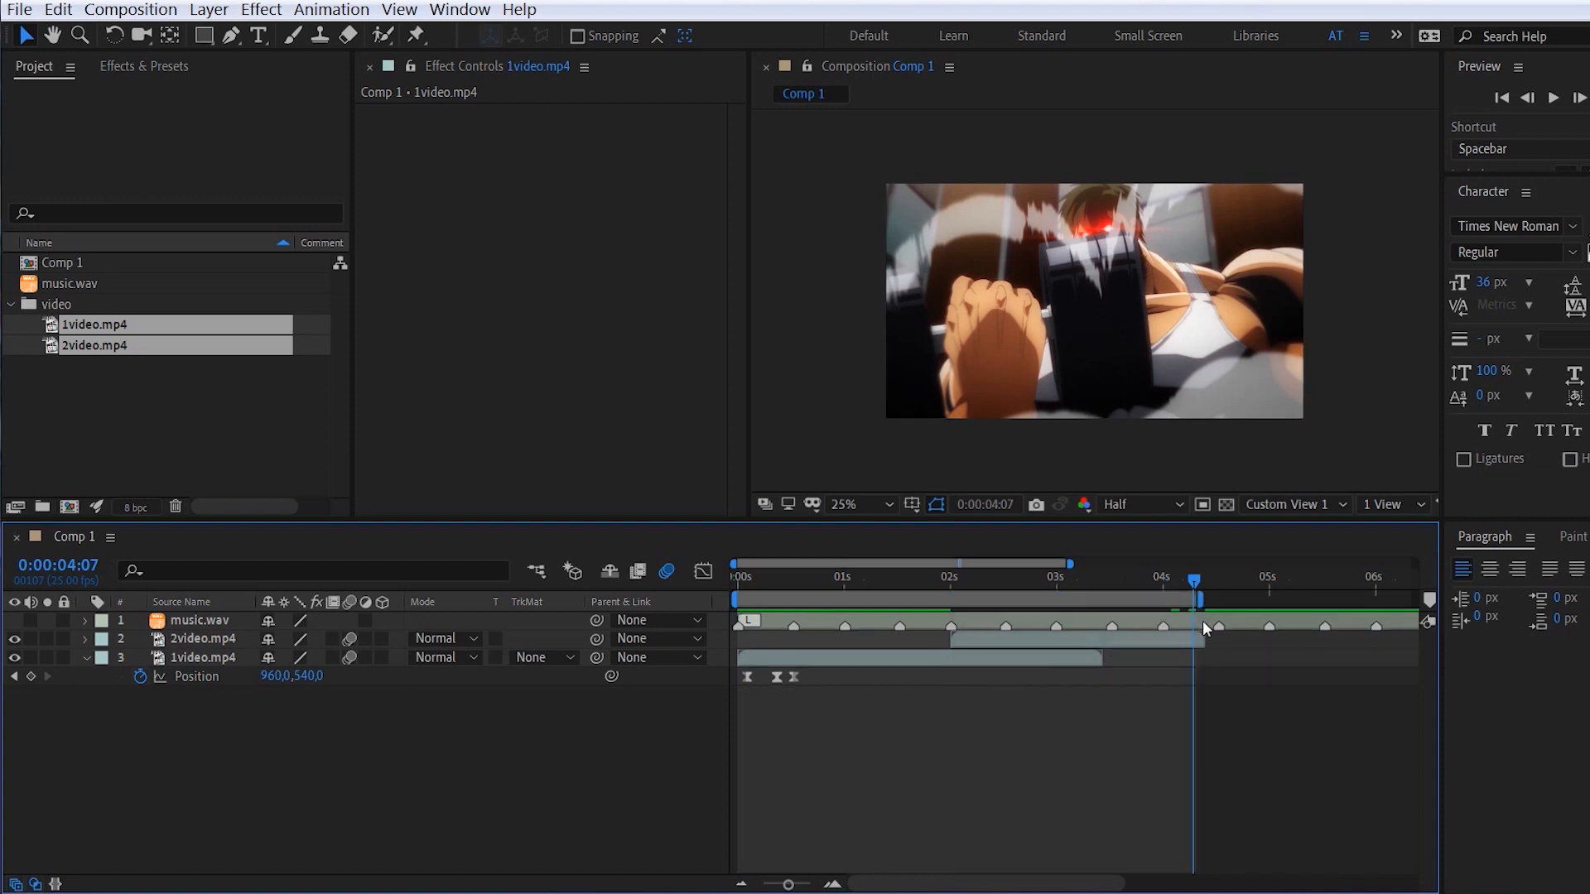
- Copy the three Position keyframes of 1video.mp4, paste them onto 2video.mp4 at 0:00:02:01, and reveal its keyframes
left_click_drag(926, 723, 735, 677)
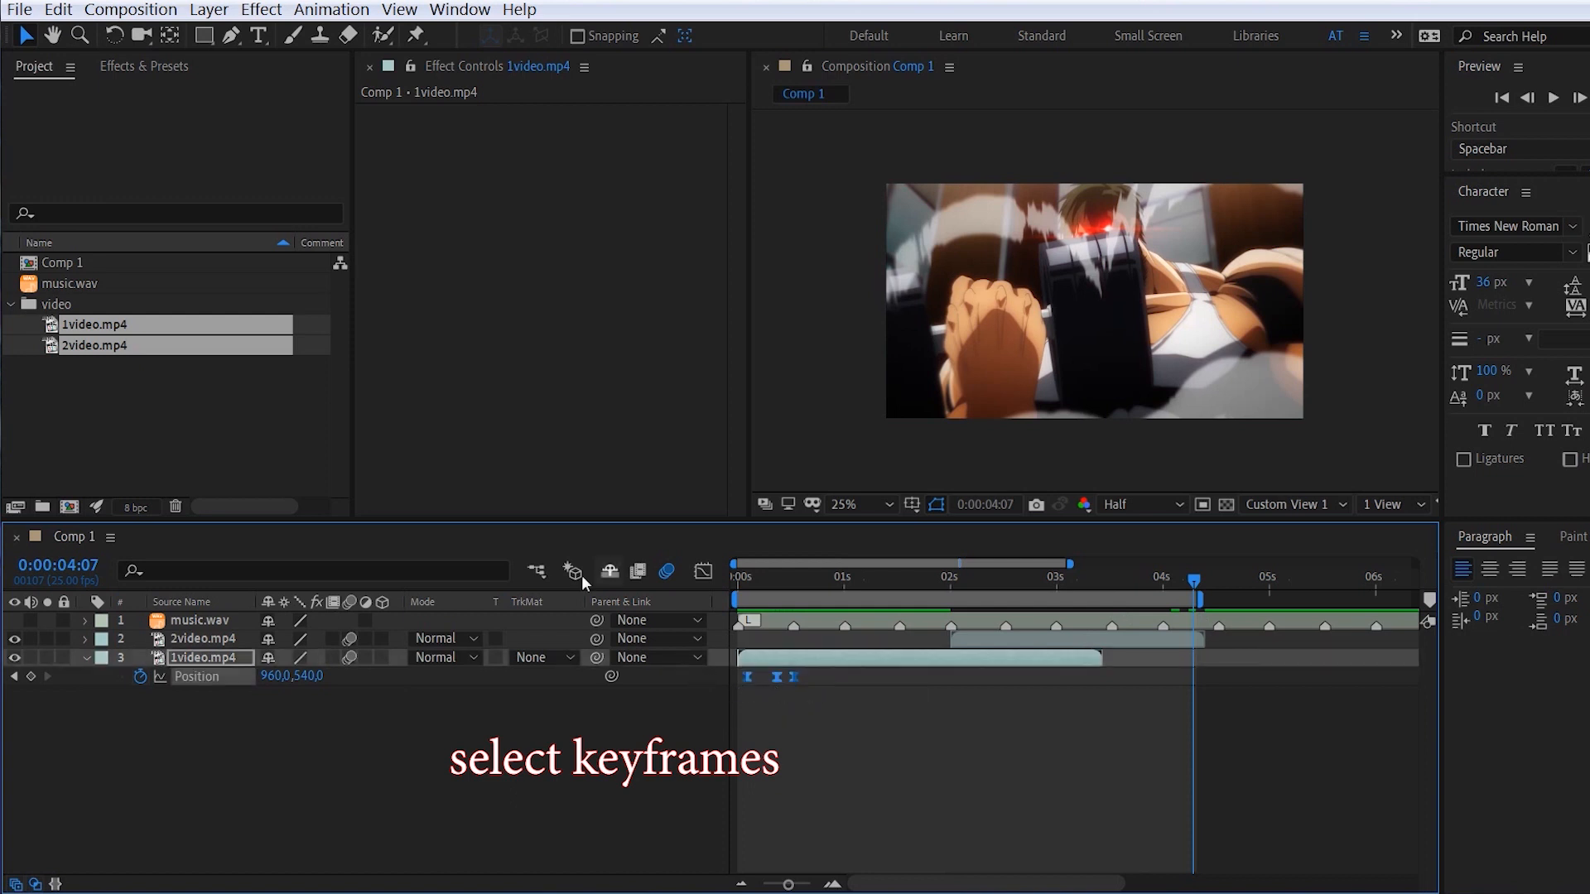
left_click(59, 11)
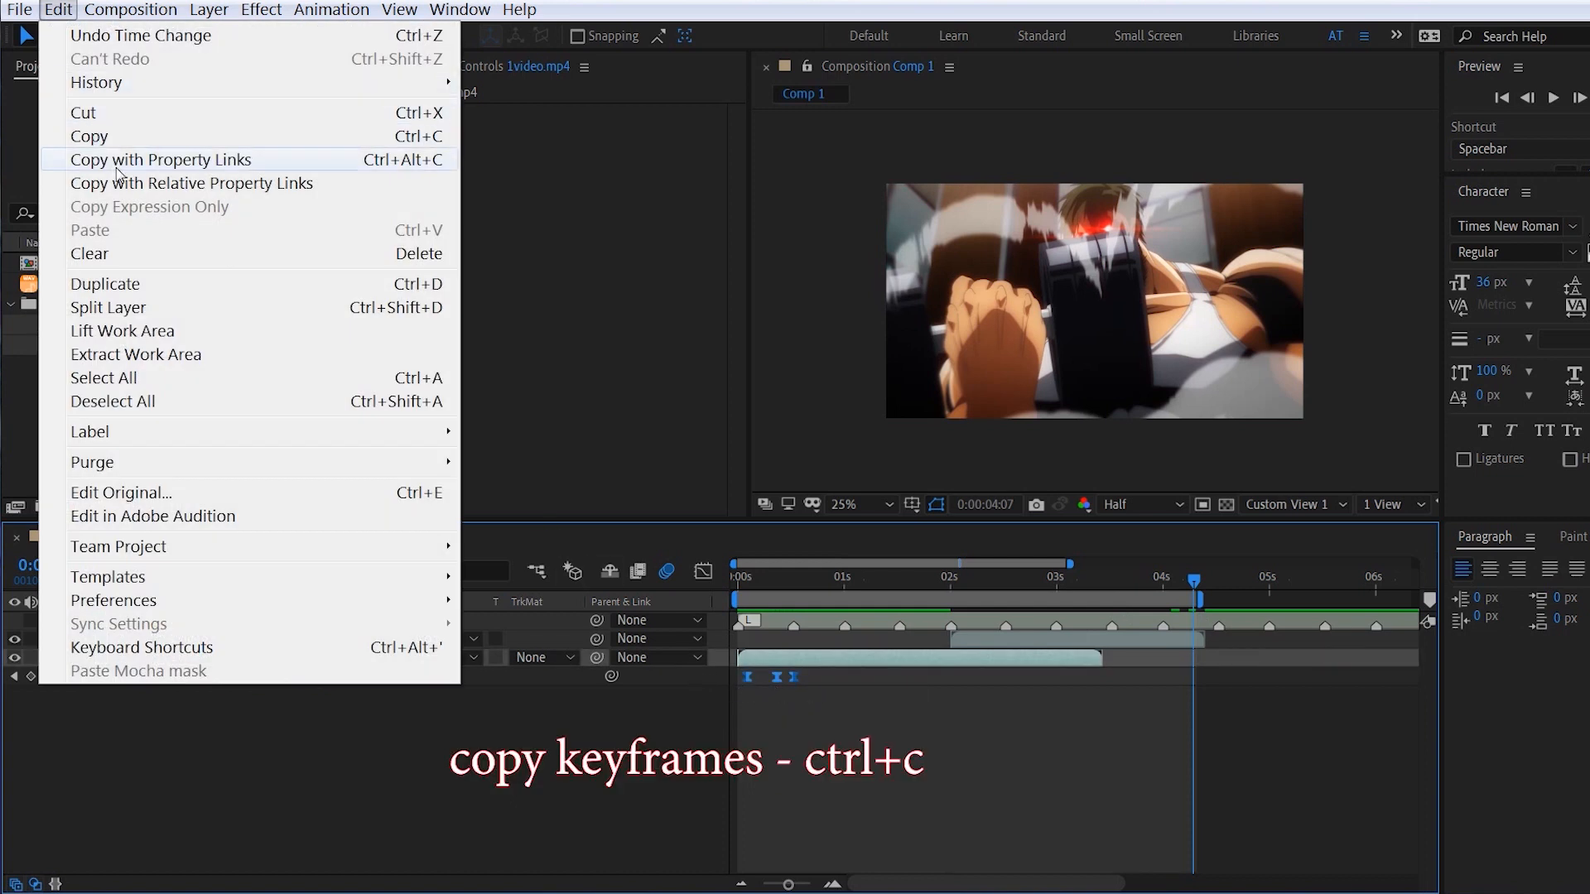
left_click(199, 138)
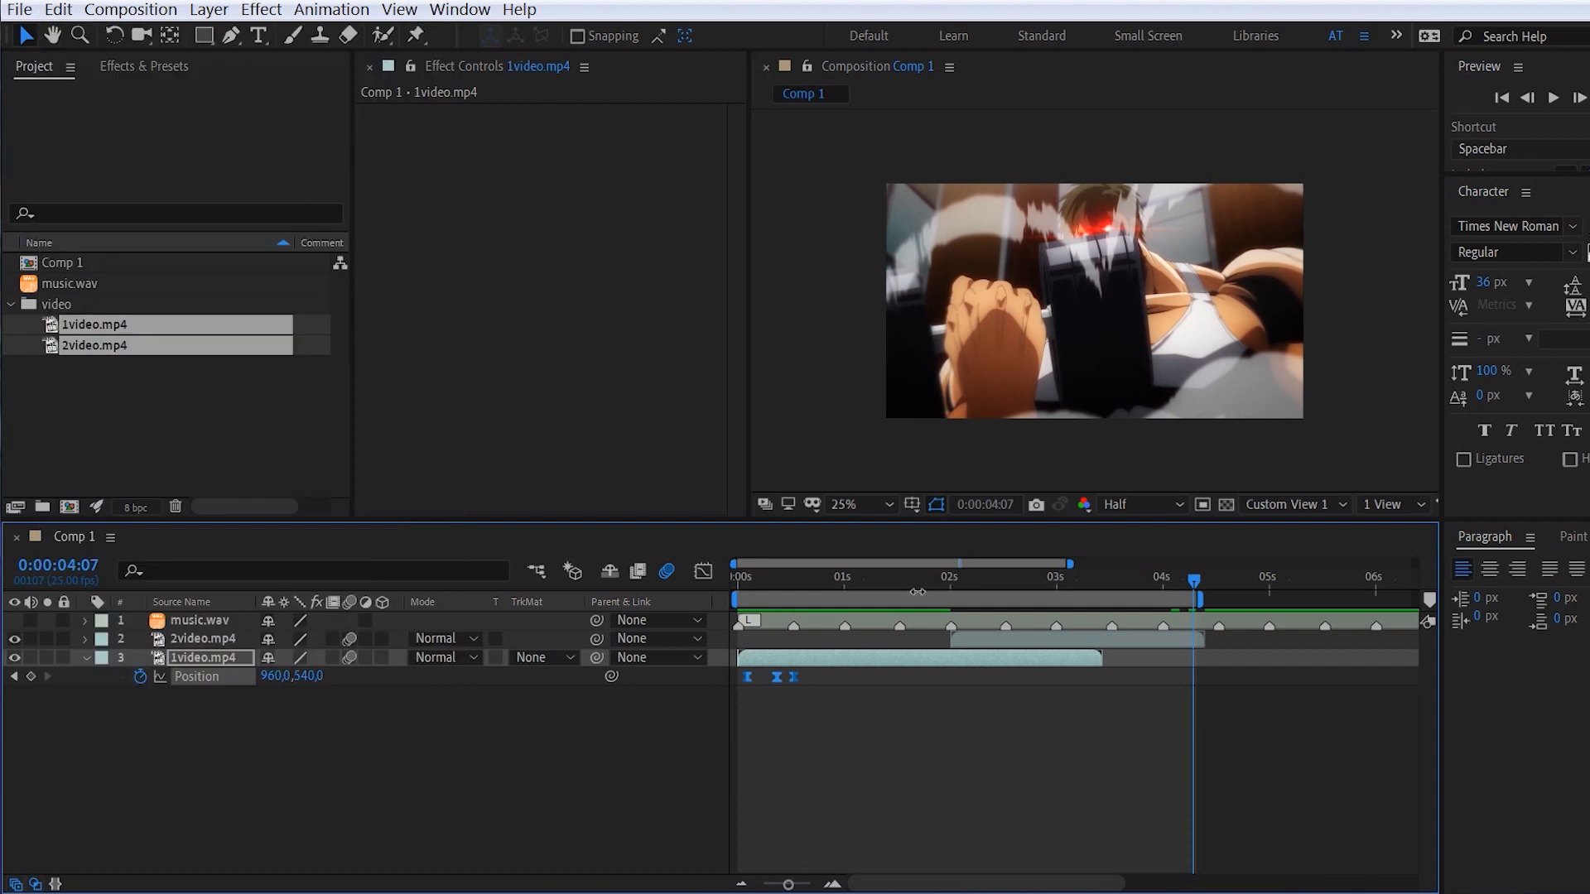
left_click(954, 581)
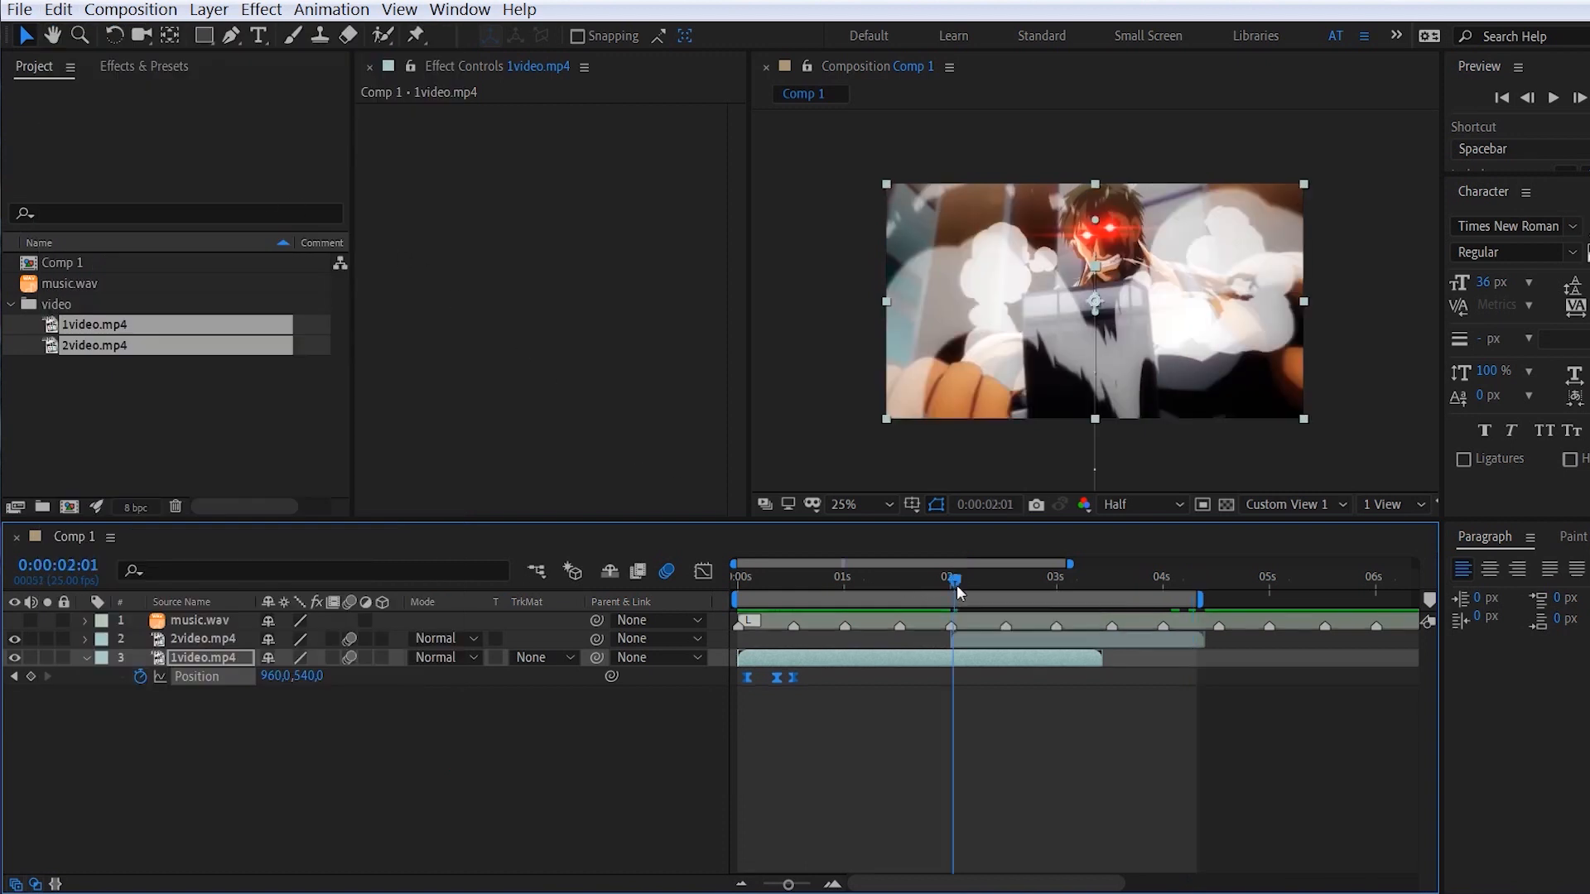
left_click(1004, 641)
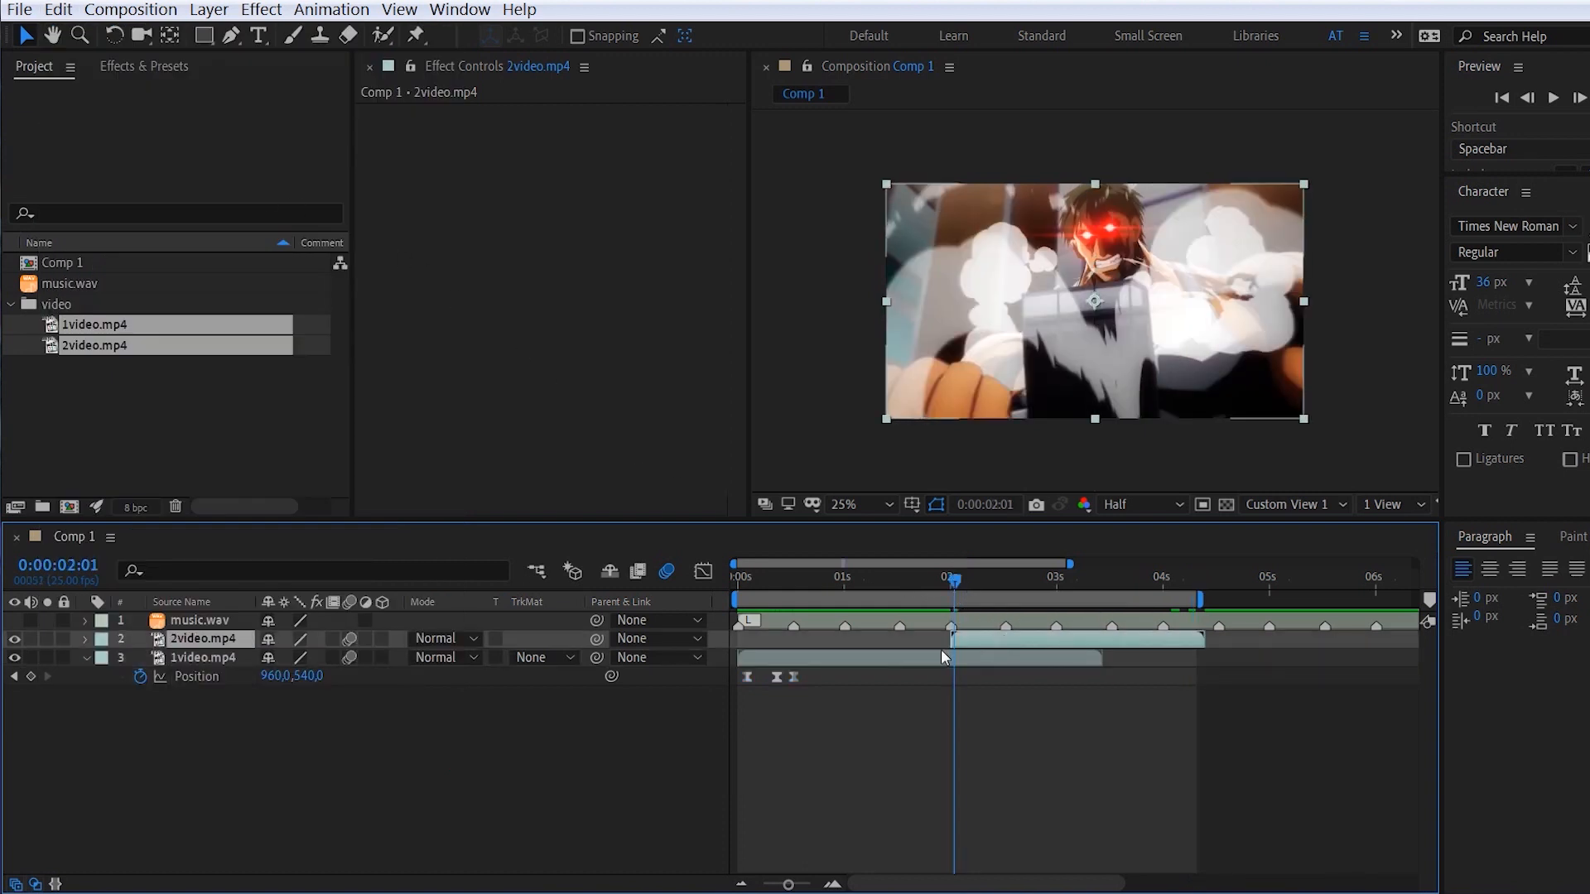
left_click(58, 10)
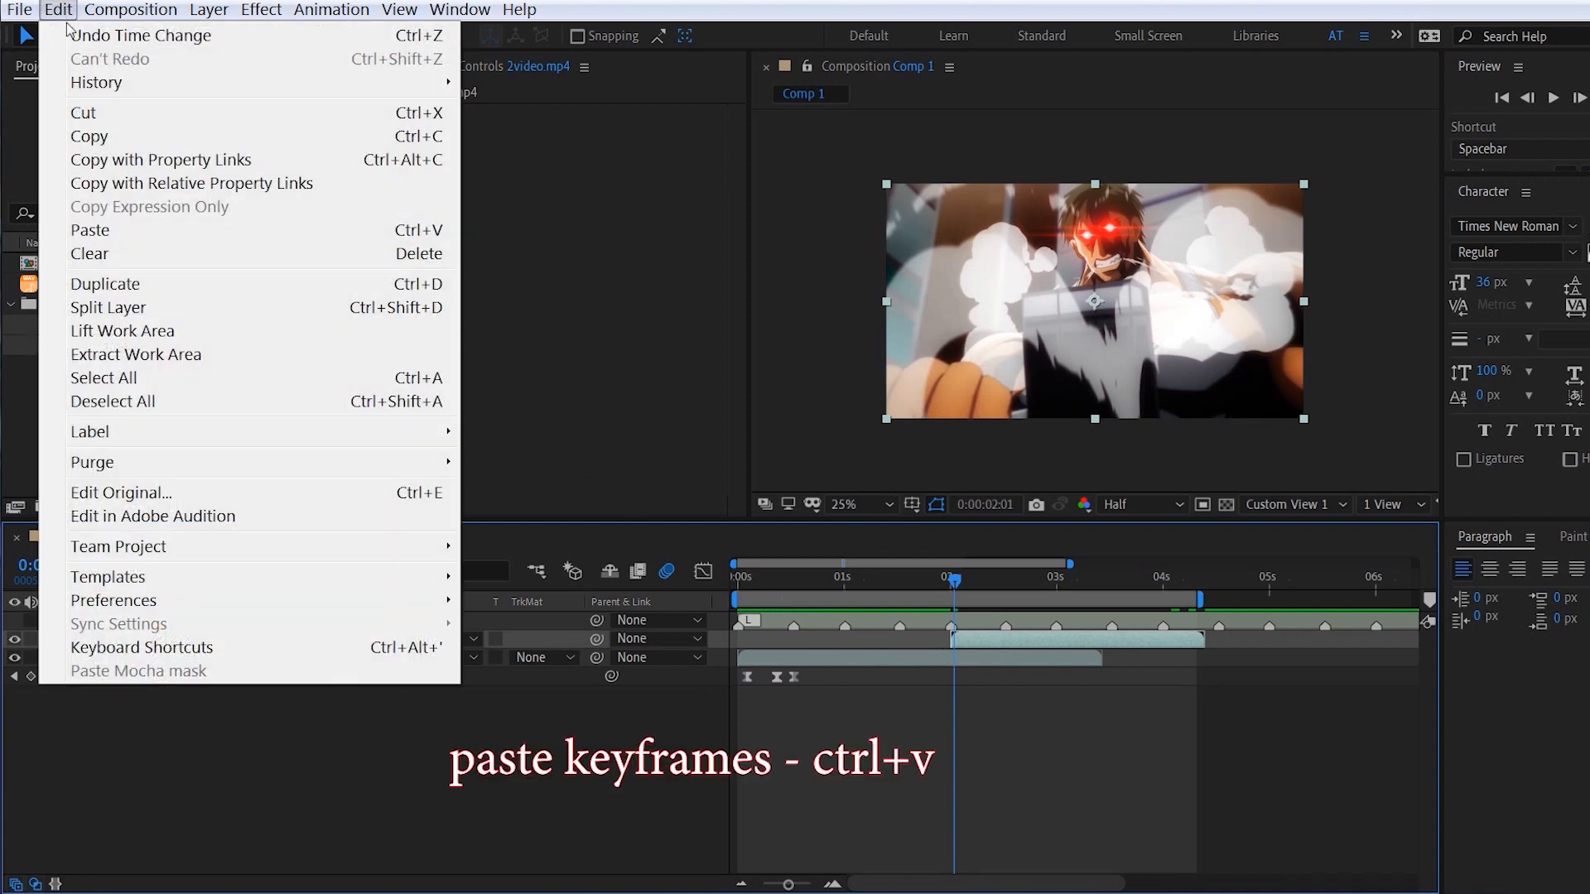
left_click(191, 223)
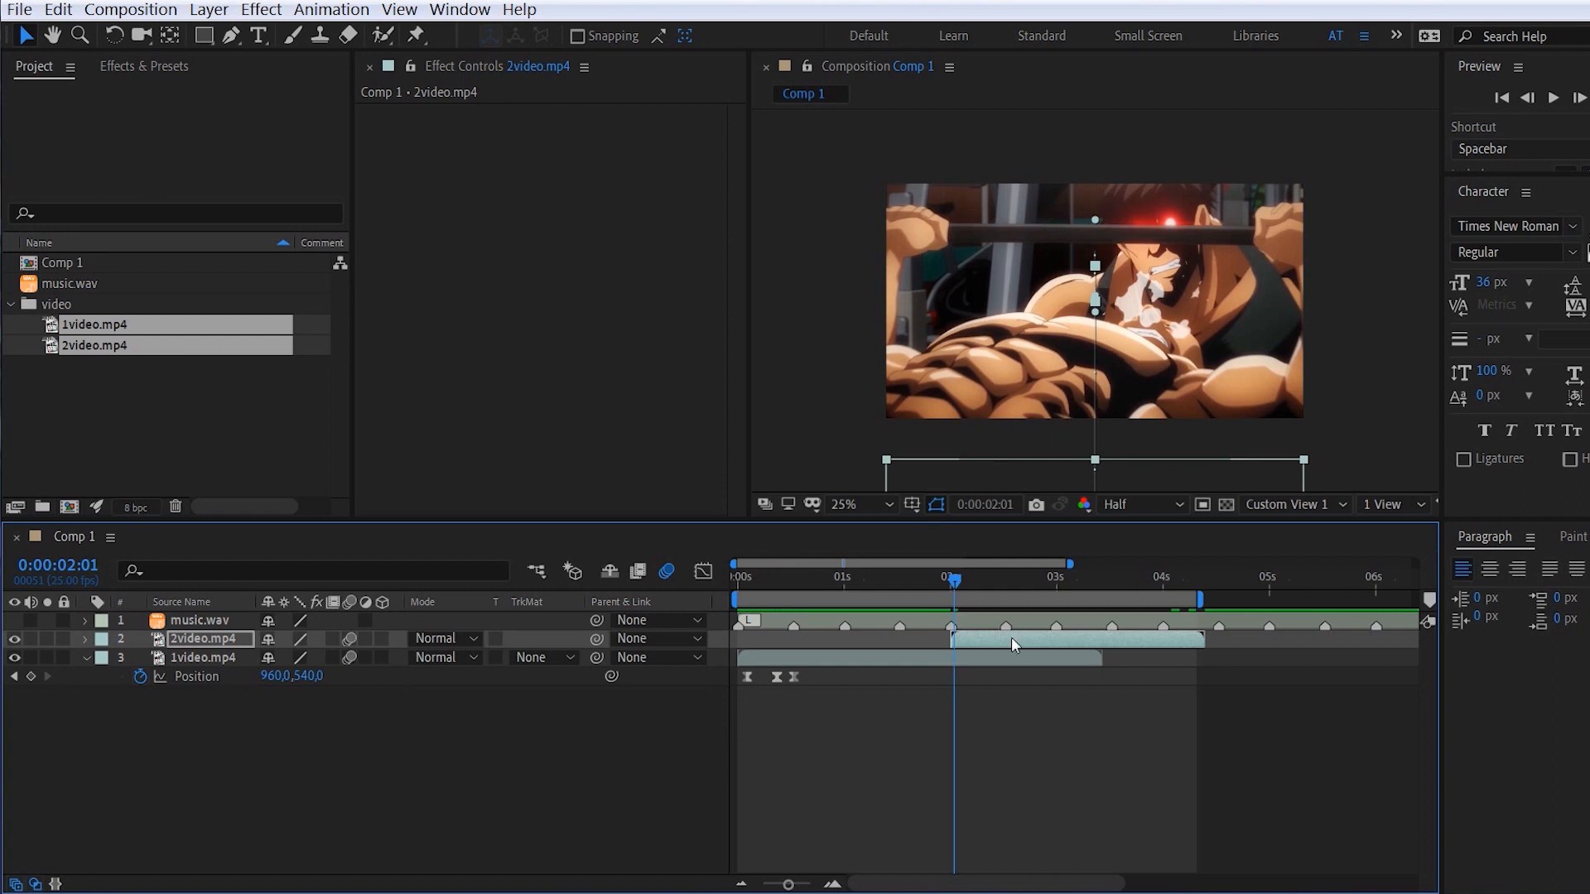
key("u")
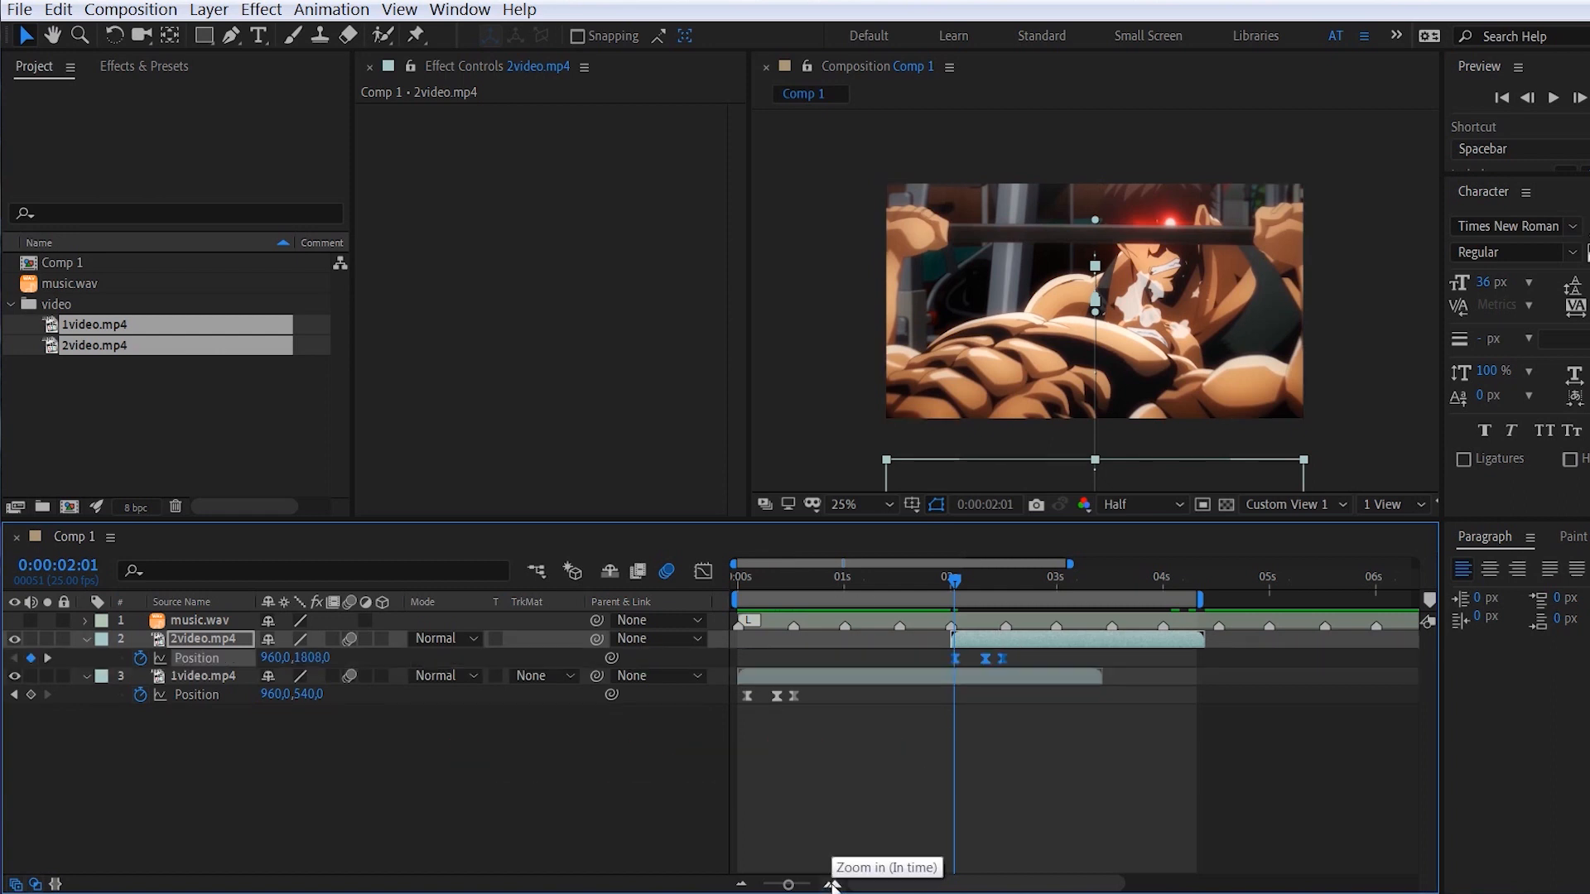
- Shift 2video.mp4's Position keyframes together so the last one falls on the beat marker at 0:00:02:13, and check their graph
left_click(832, 884)
left_click(832, 884)
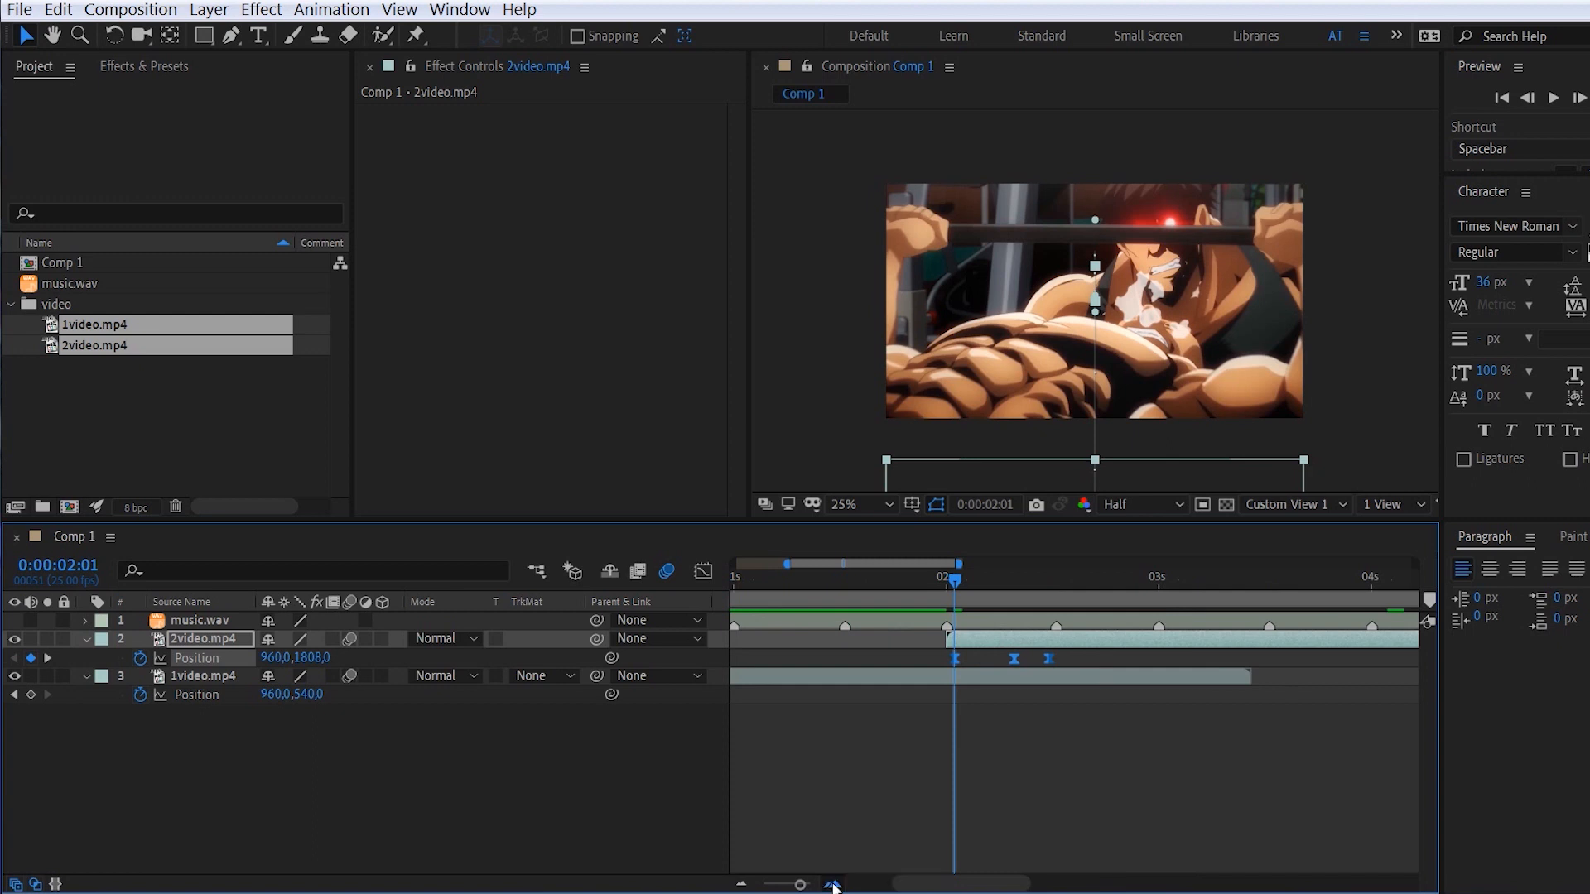
left_click(1159, 580)
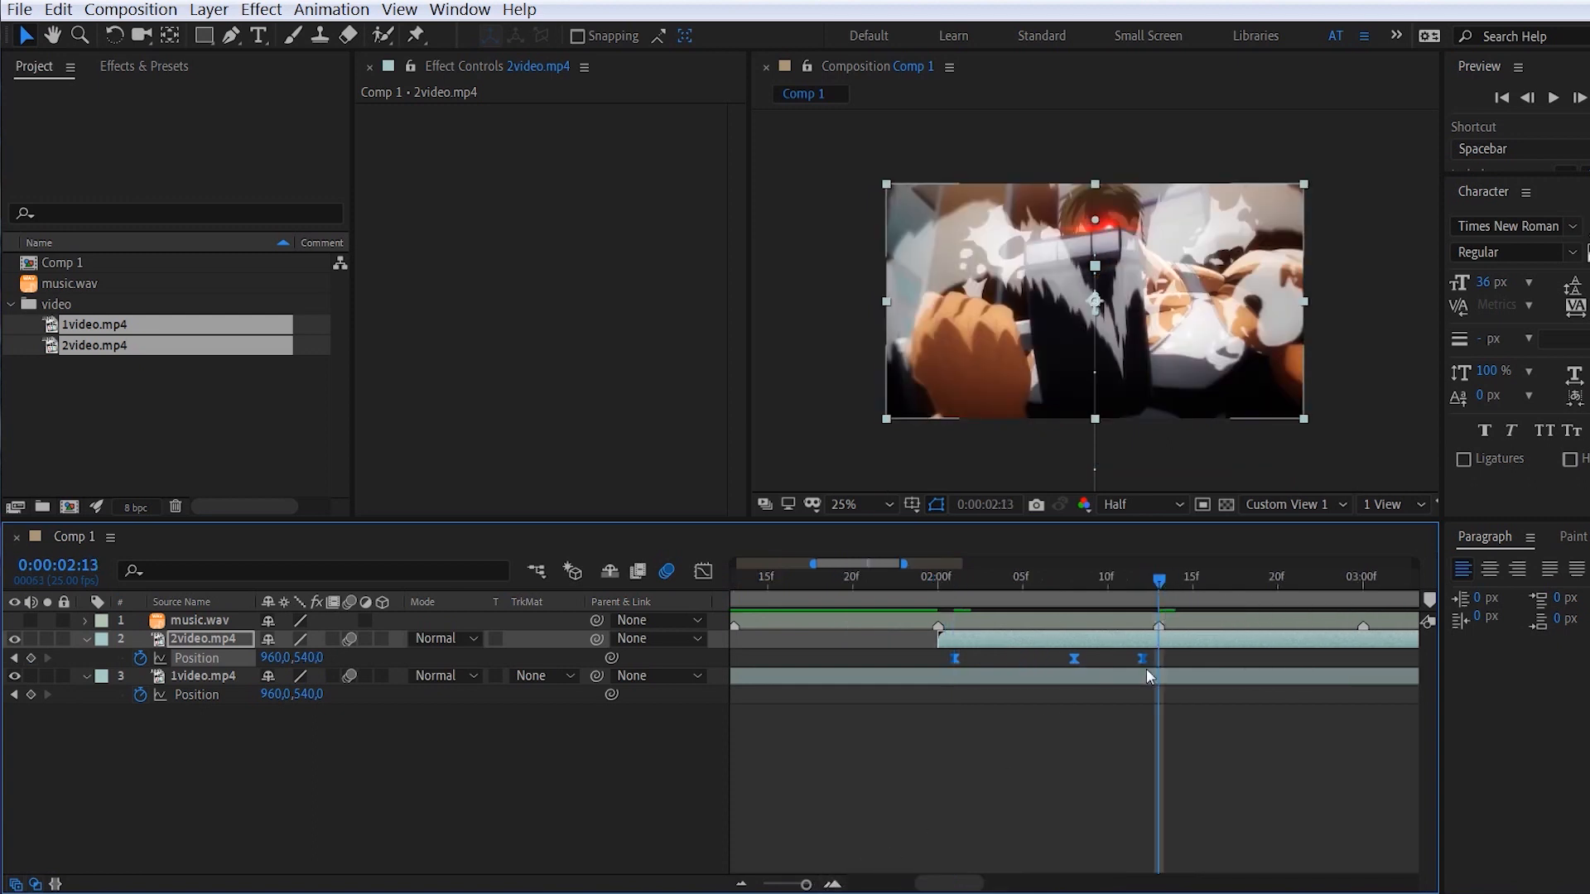
left_click_drag(1139, 663, 1156, 659)
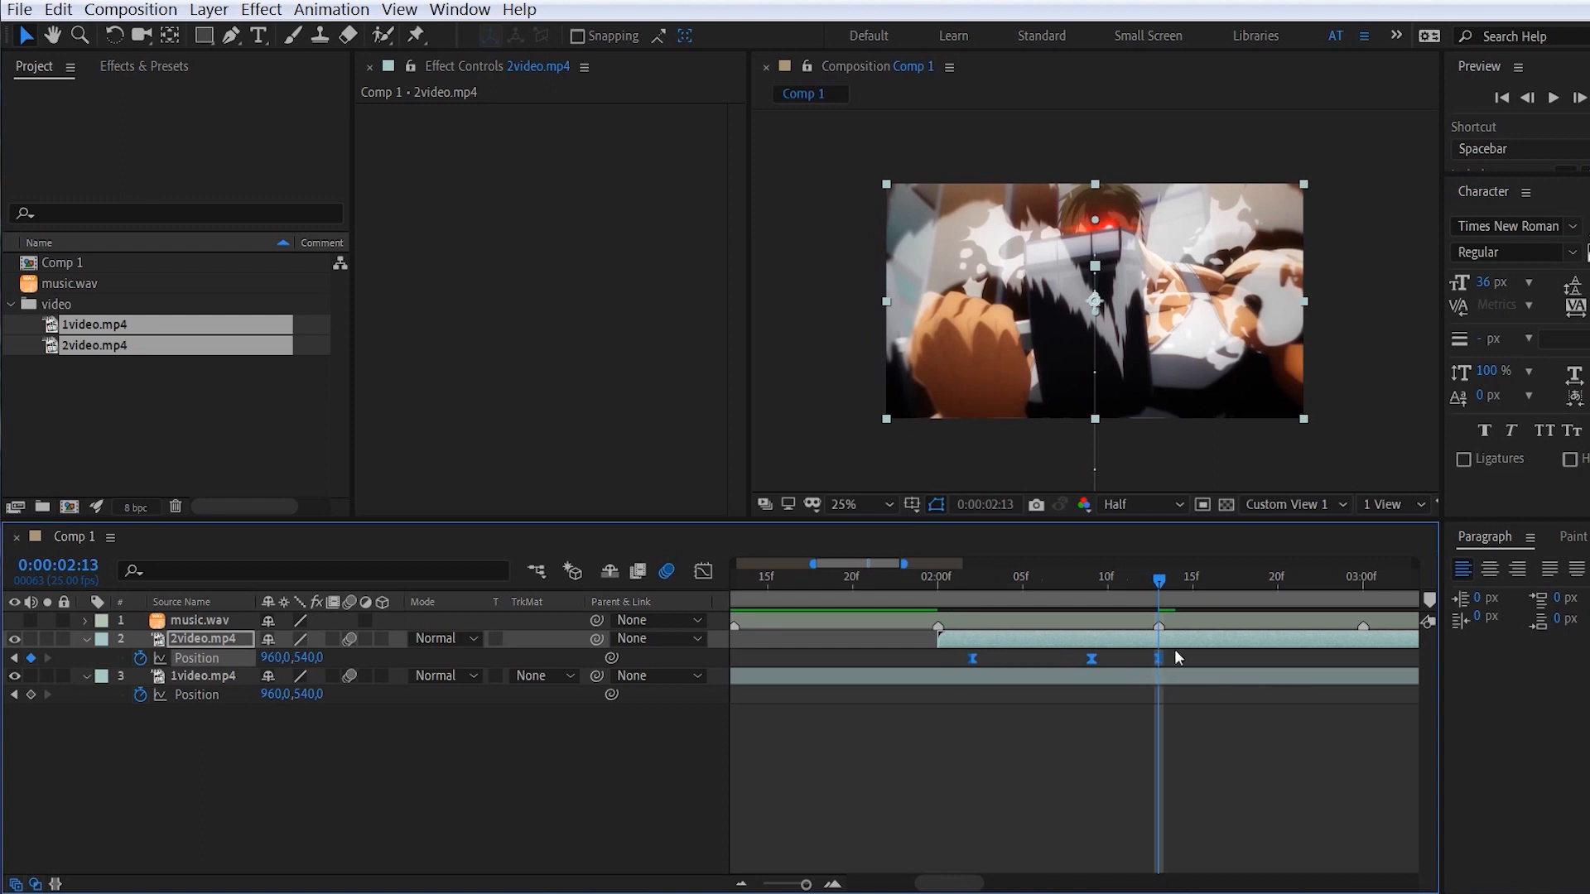
left_click(702, 572)
left_click(703, 571)
left_click(1060, 635)
- Preview both clips' slide-in animations from the start of the composition
left_click(744, 883)
left_click(745, 882)
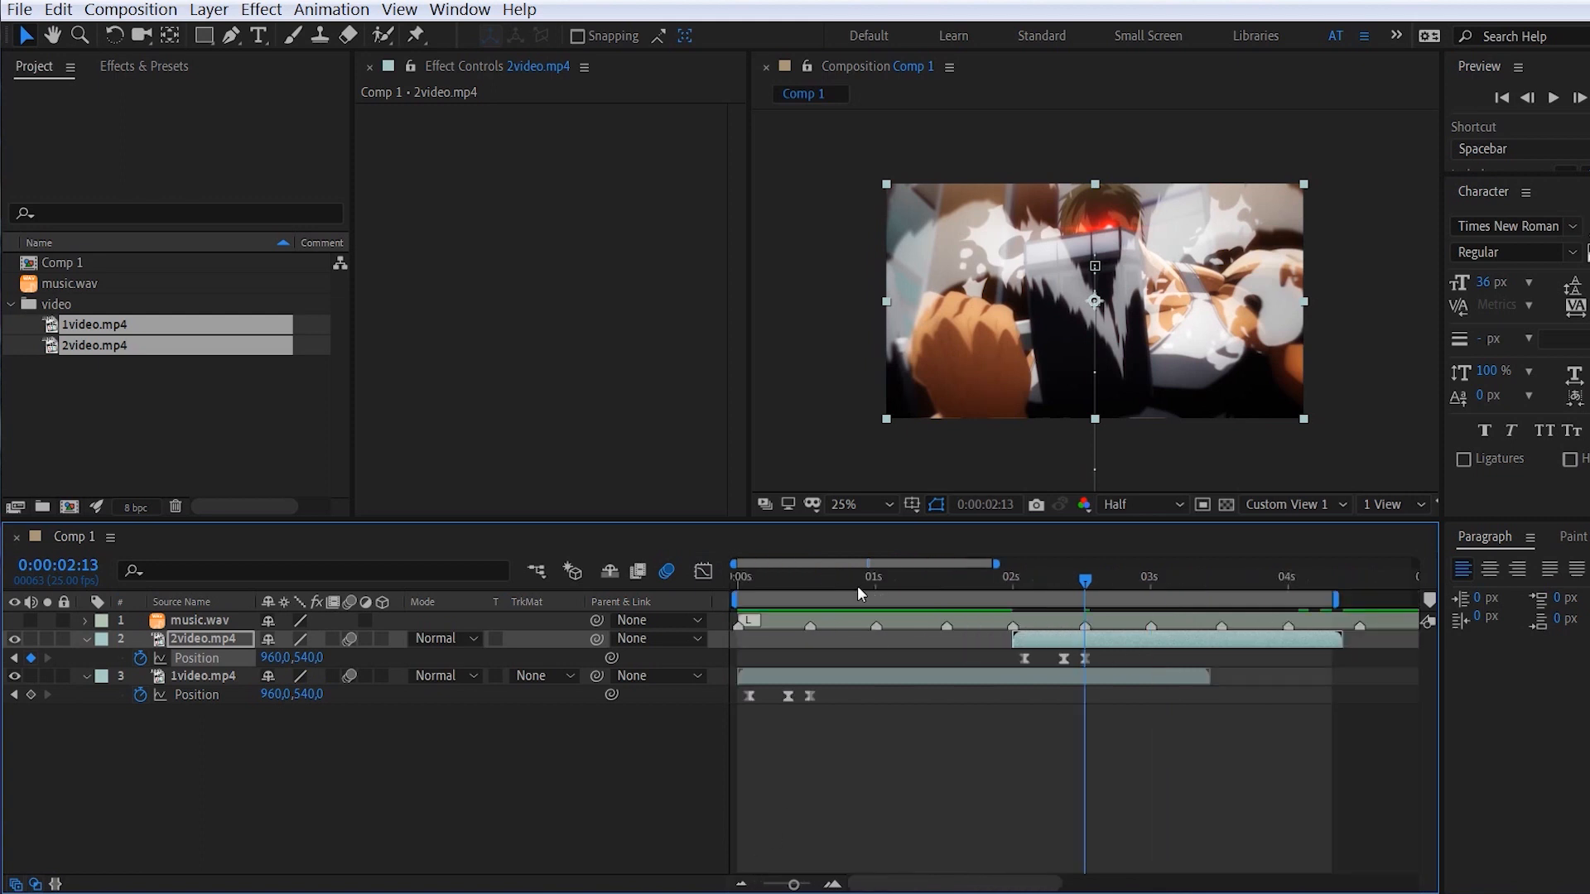
key("Home")
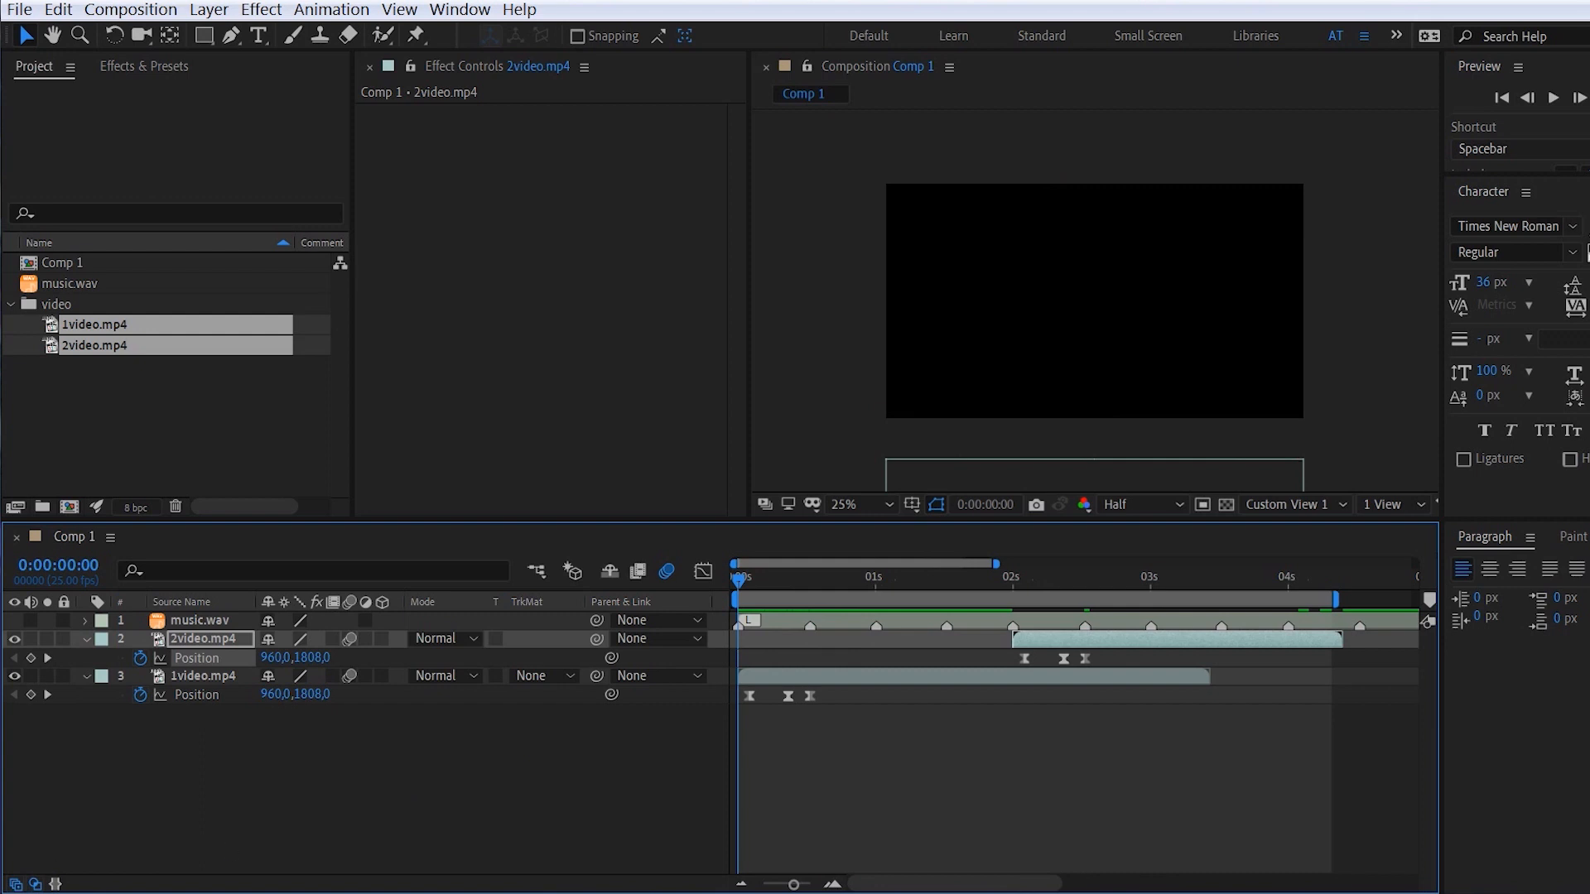
key("space")
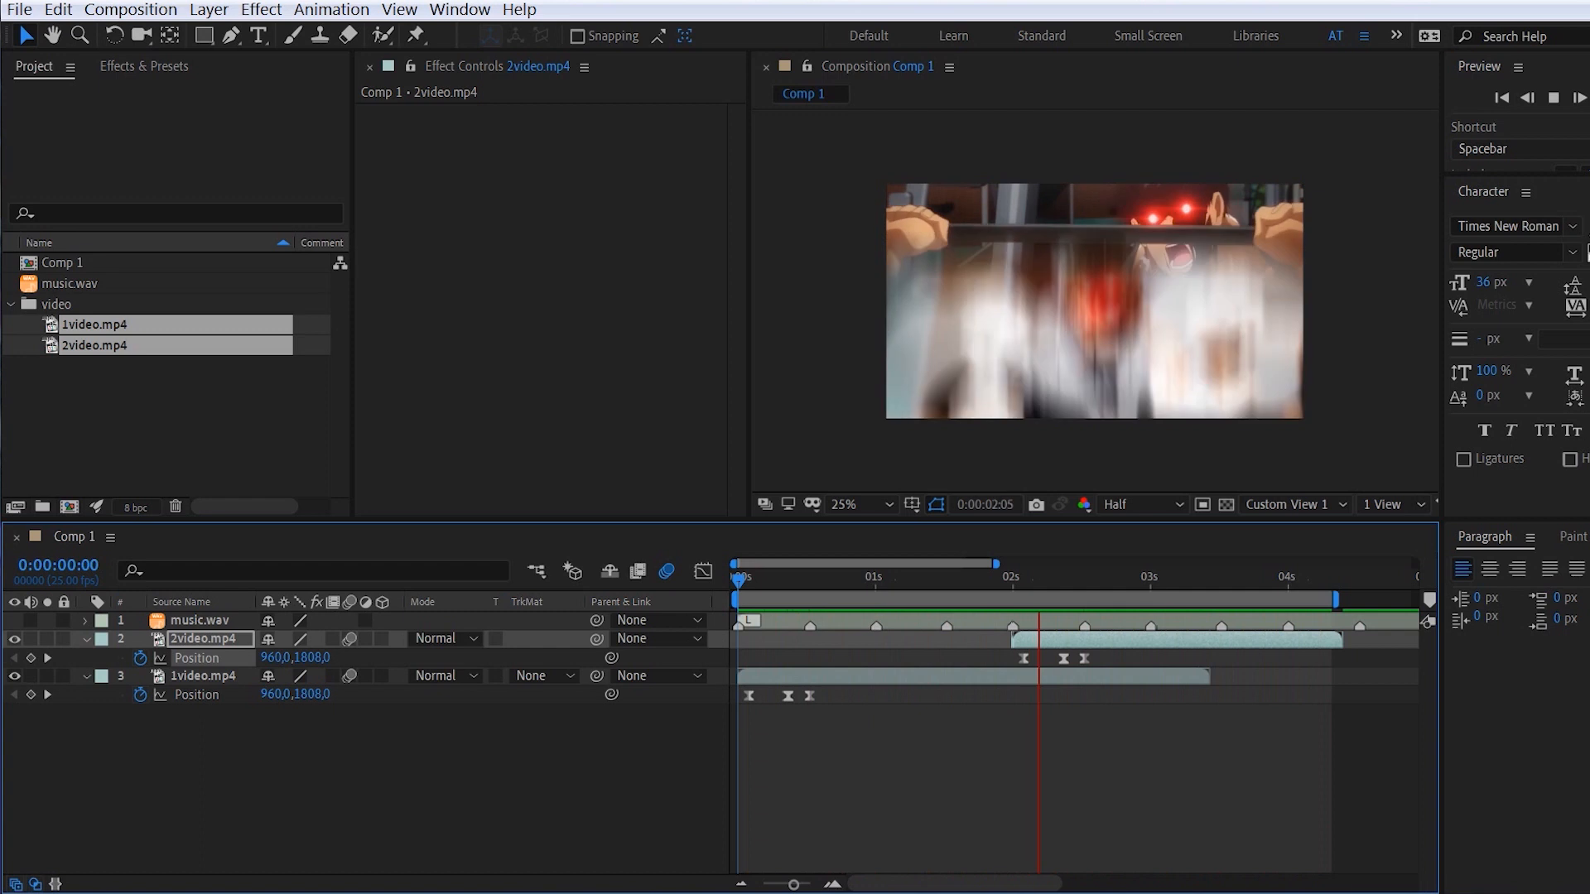
key("space")
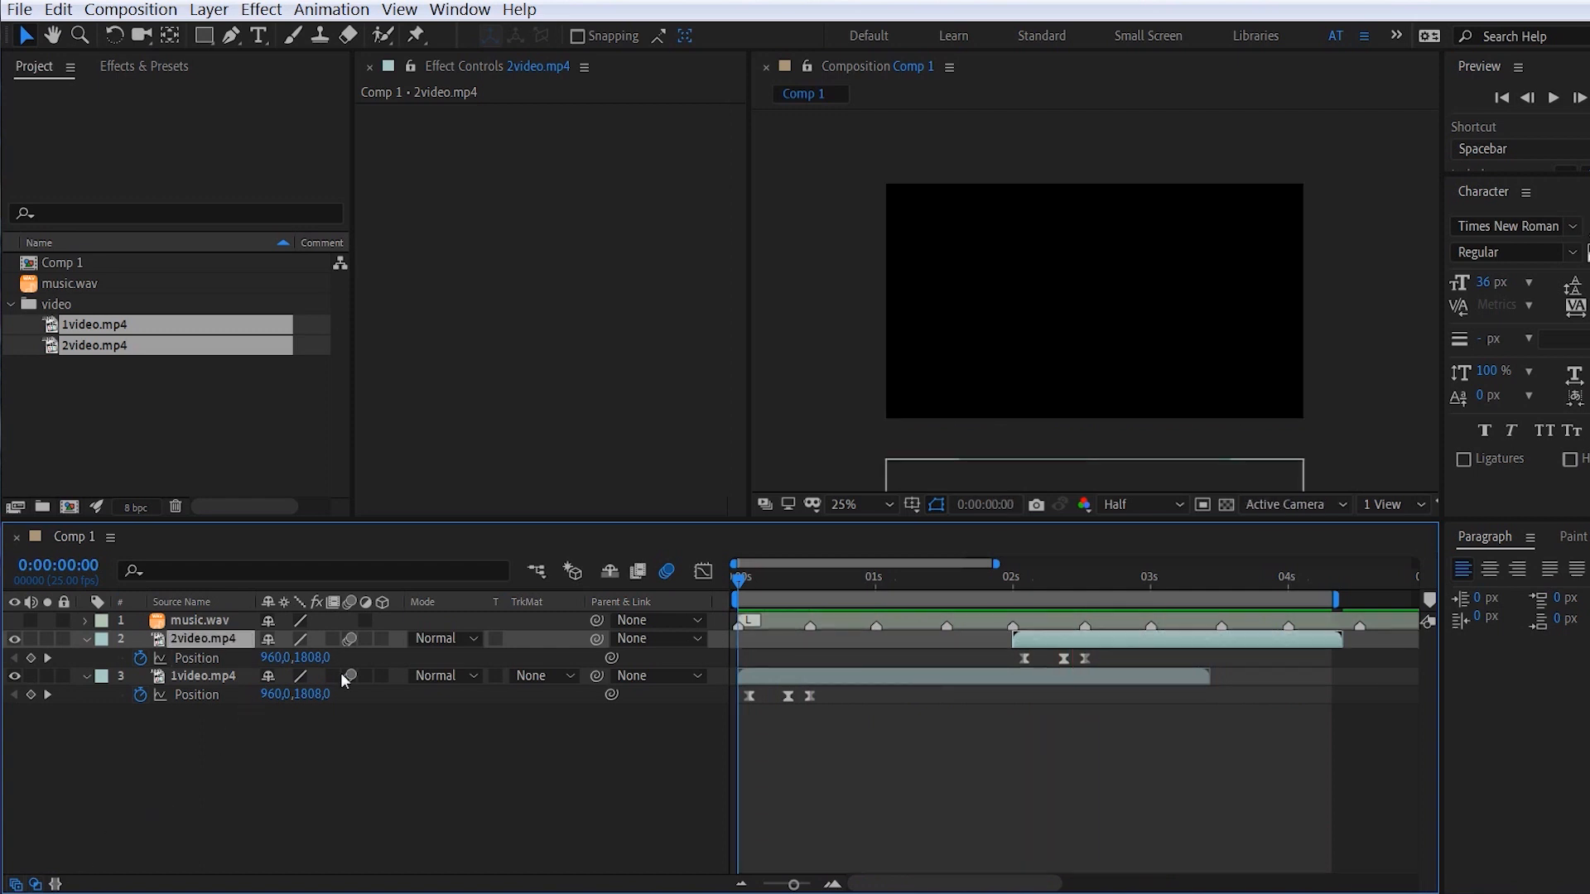
- At 0:00:00:09, apply the CC RepeTile effect to the 1video.mp4 layer and set Expand Down to 242
left_click_drag(792, 582, 788, 584)
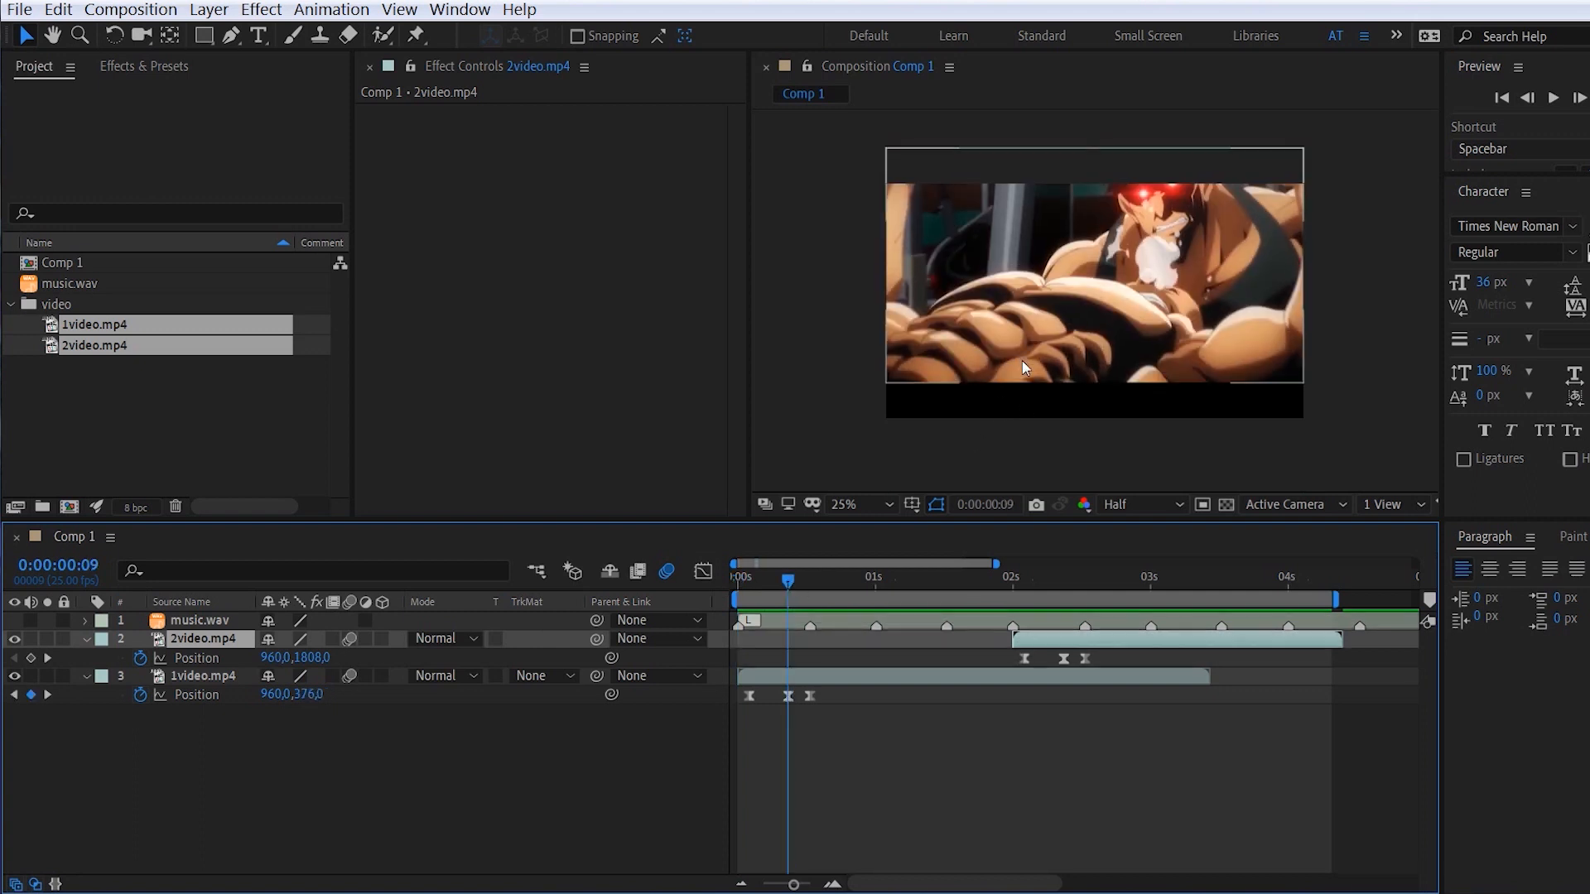
left_click(217, 677)
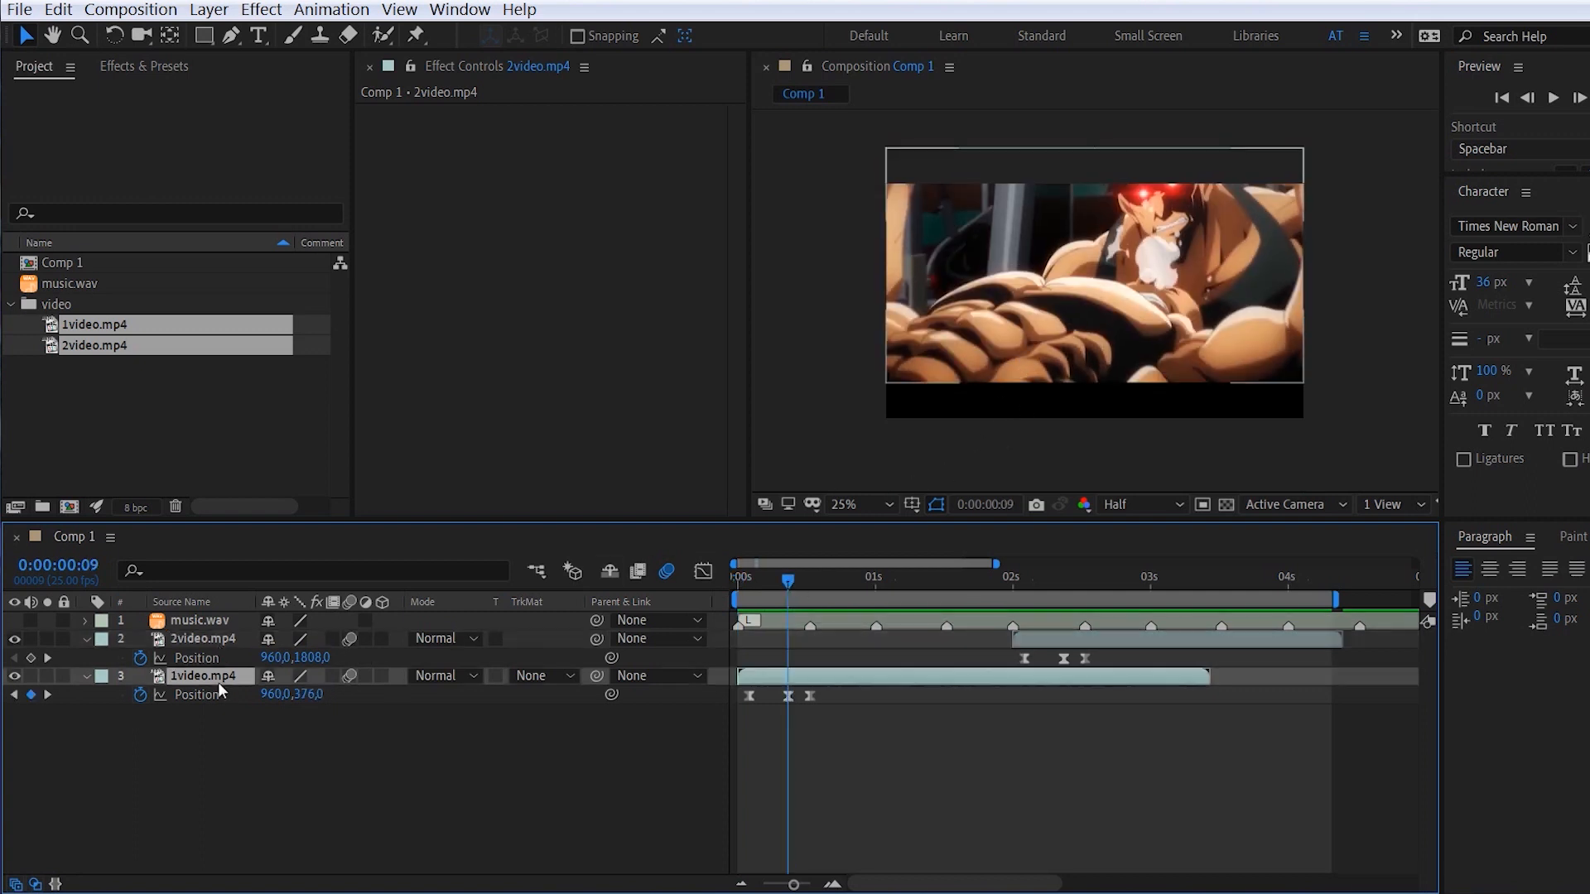
left_click(152, 72)
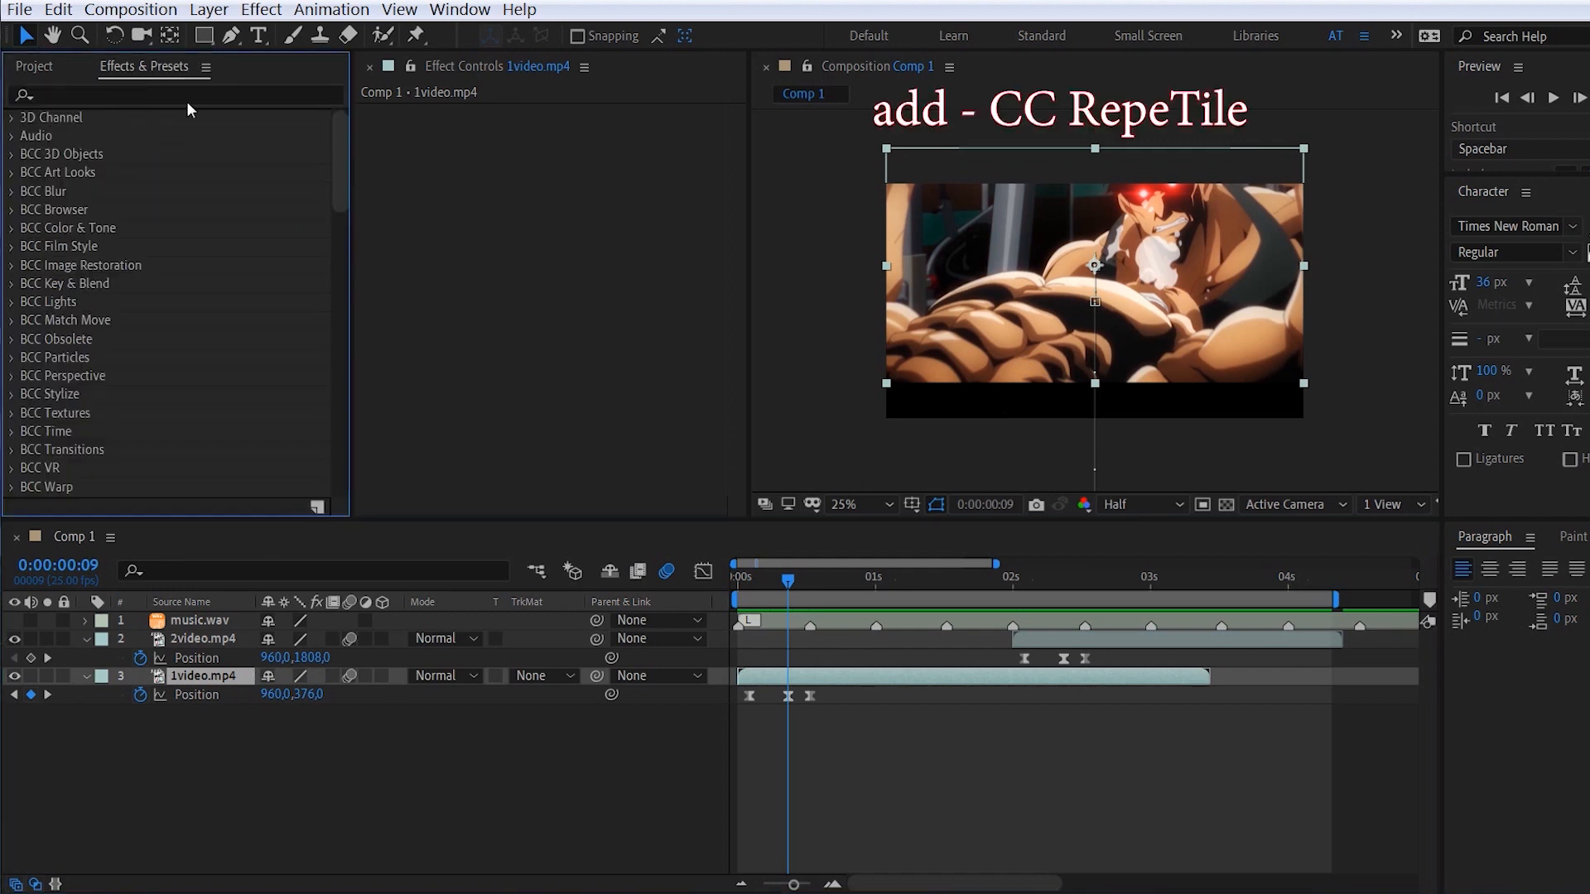
left_click(218, 88)
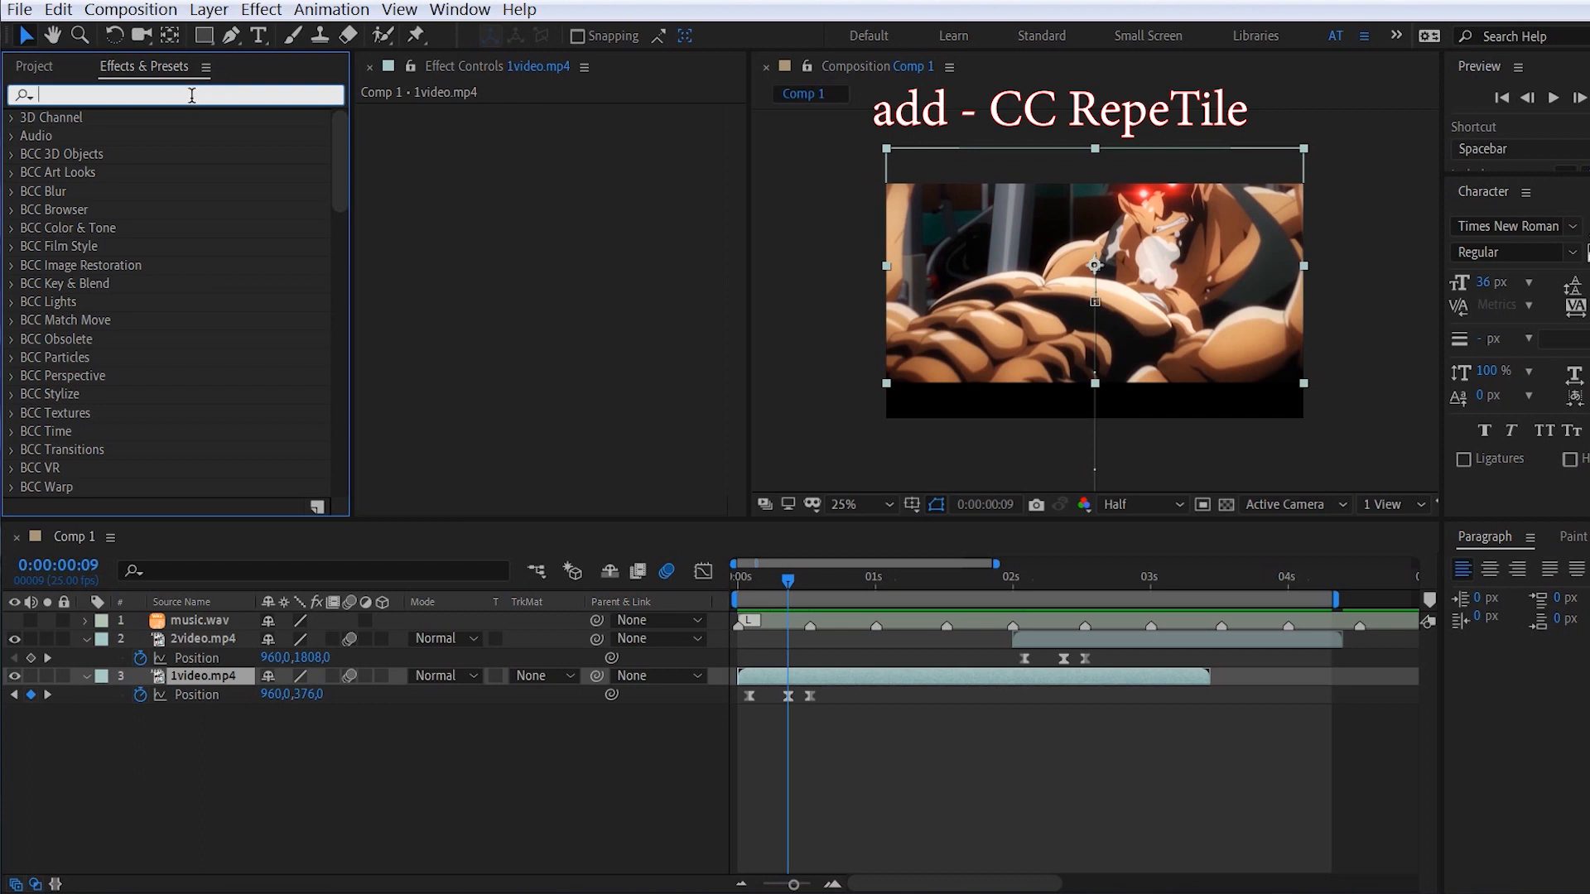
type("cc")
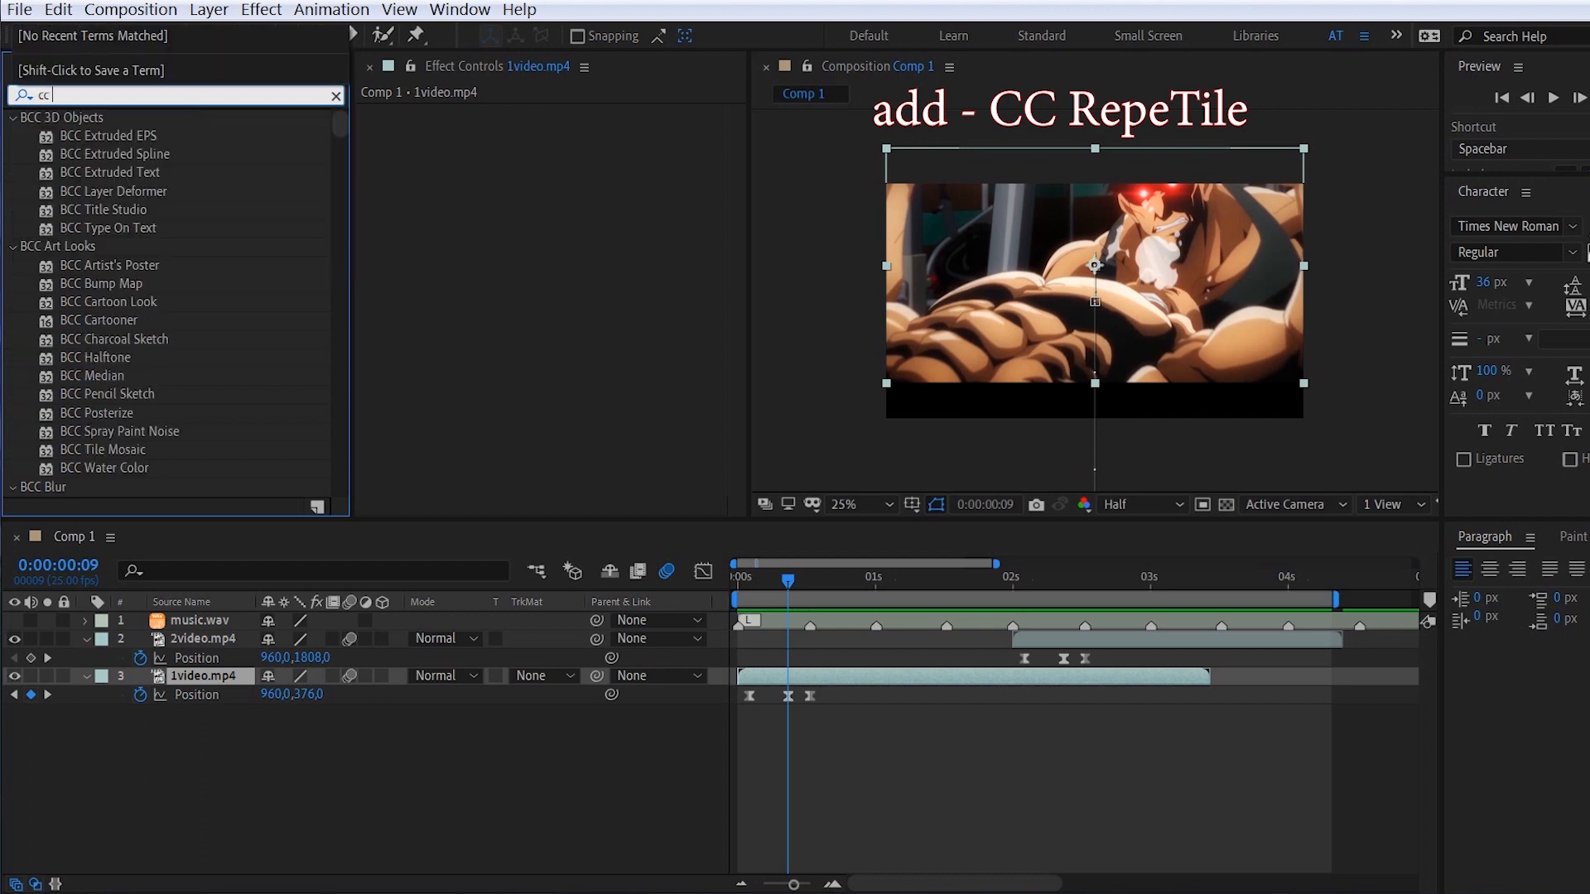
type(" re")
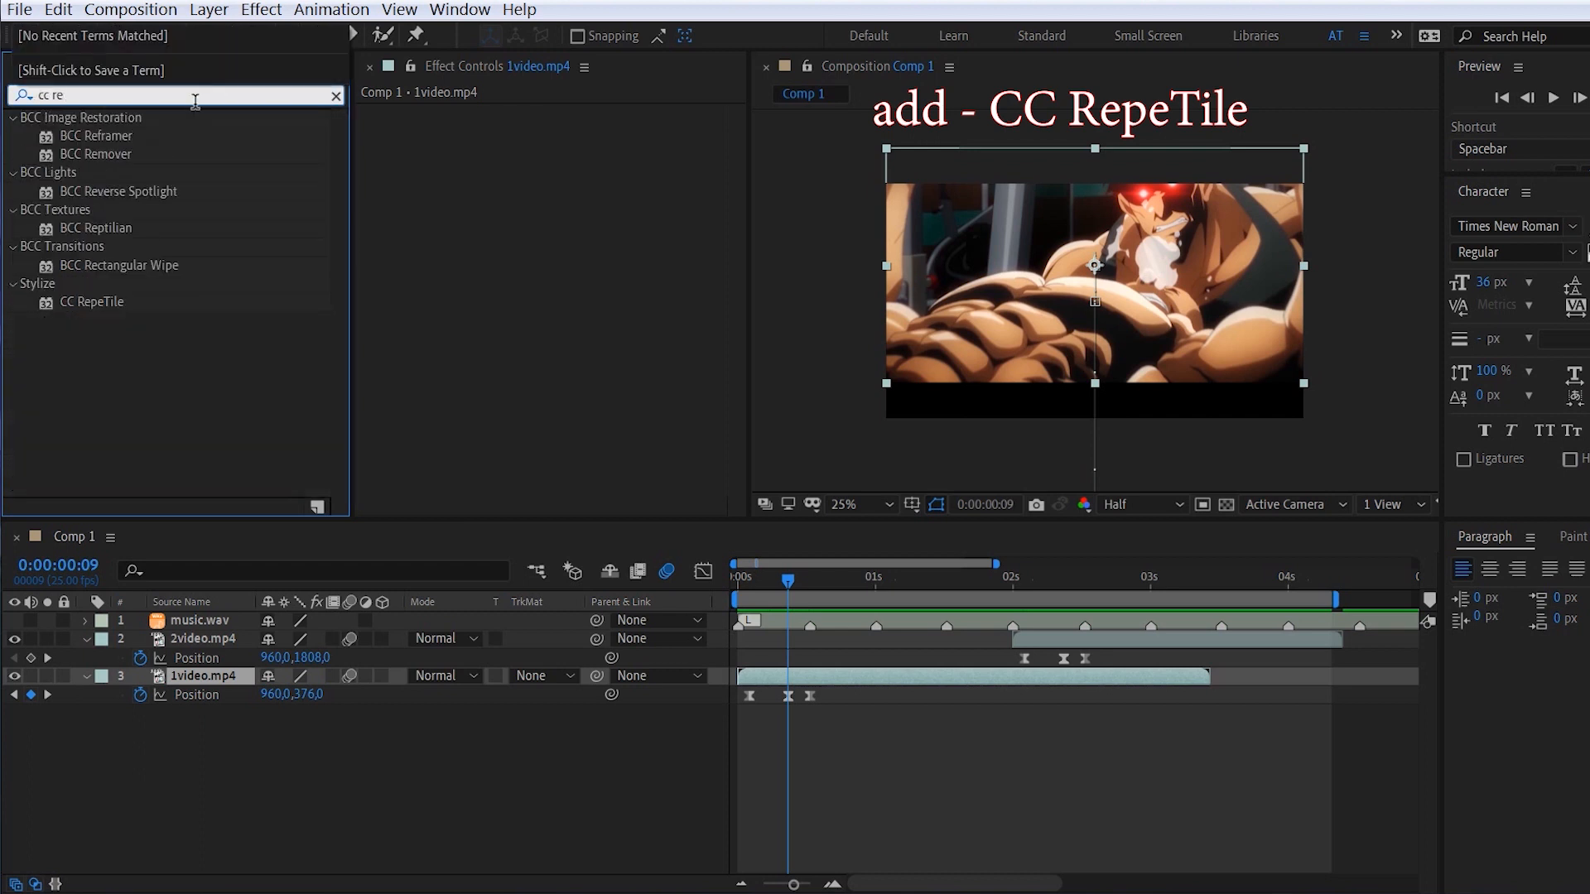
type("p")
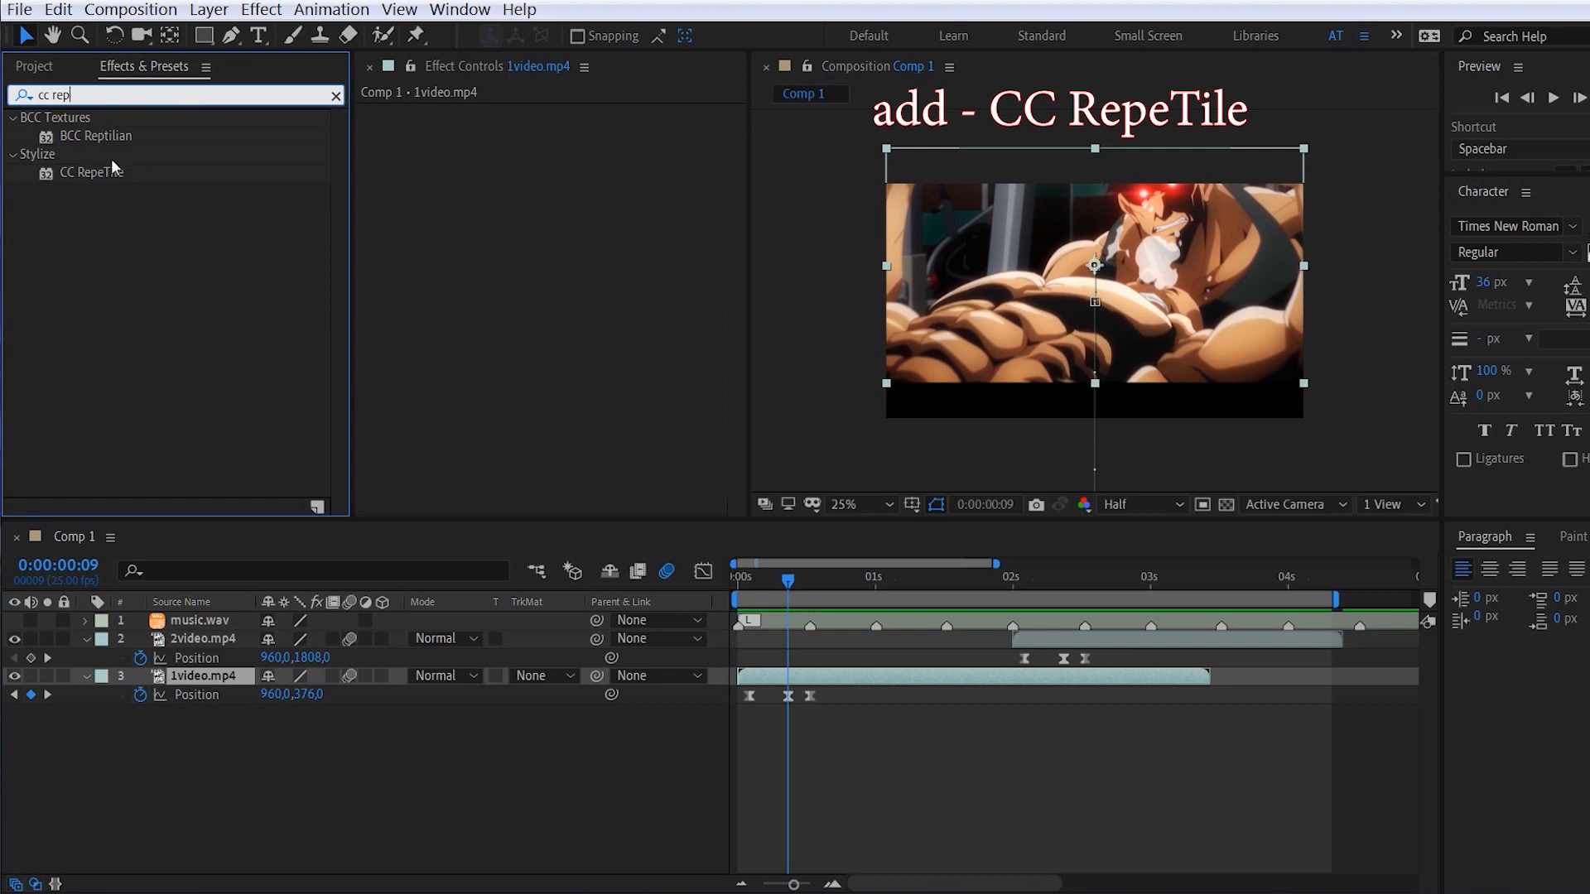
left_click_drag(98, 176, 520, 210)
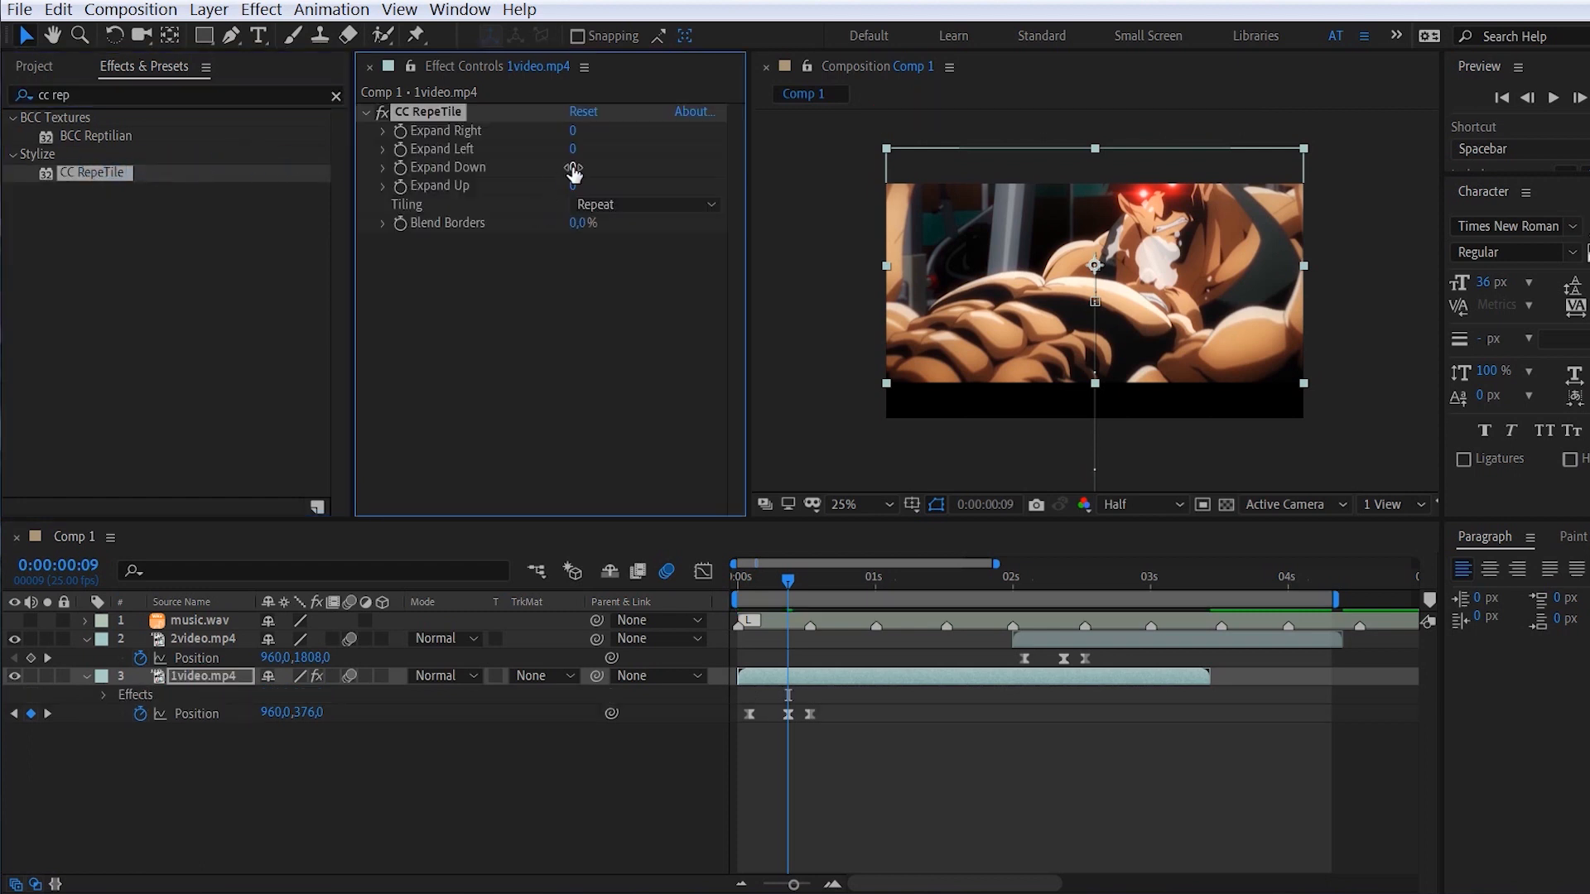
left_click_drag(578, 166, 836, 172)
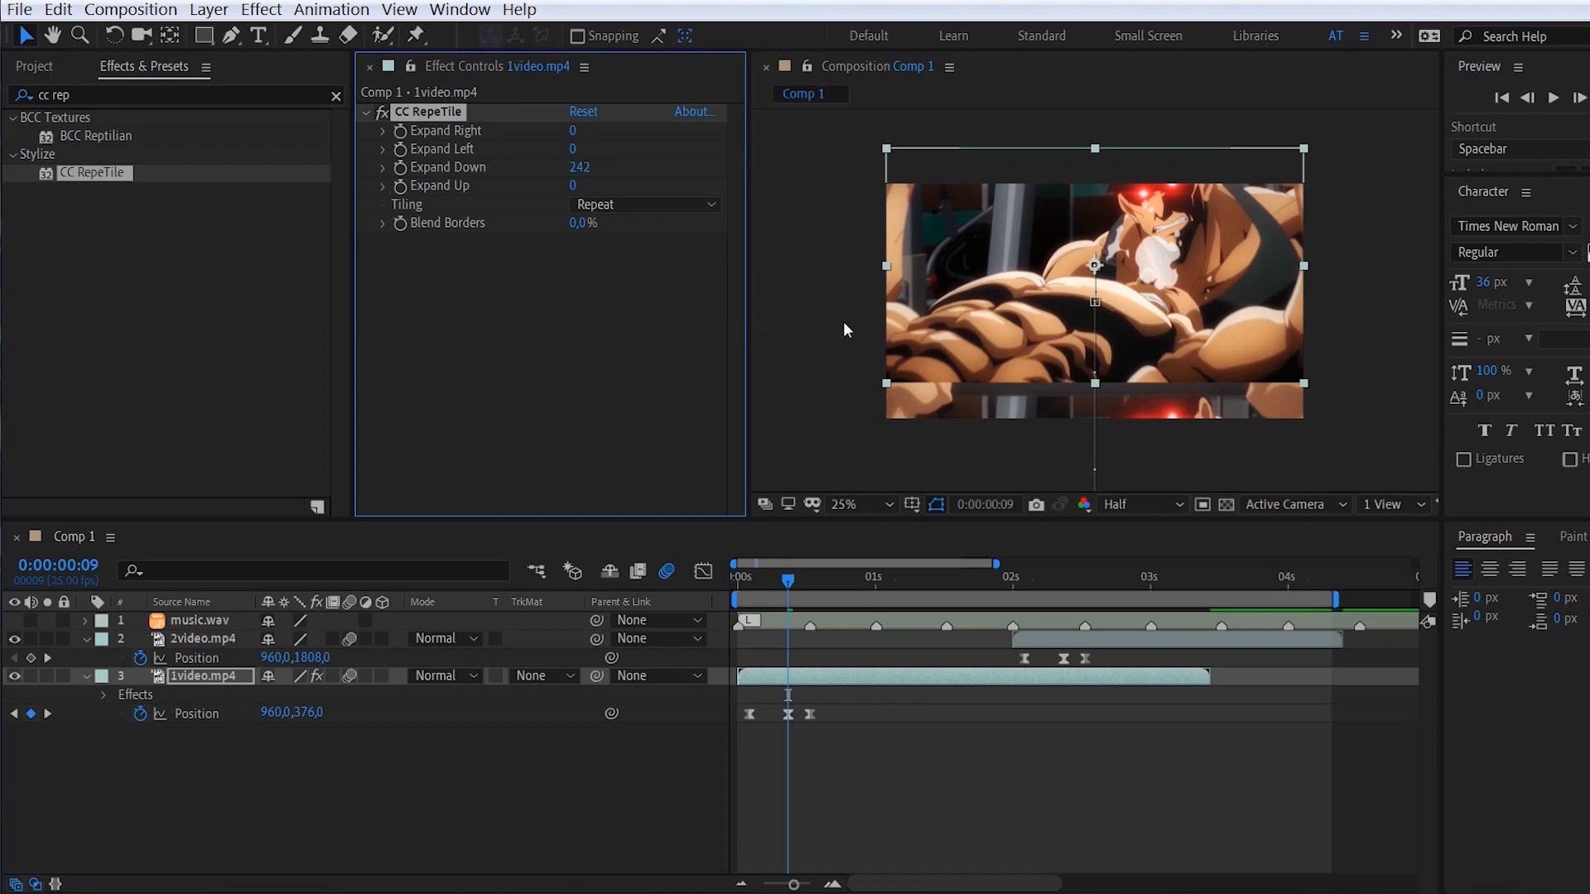
- Set the CC RepeTile Tiling on 1video.mp4 to Unfold and copy the effect
left_click(613, 204)
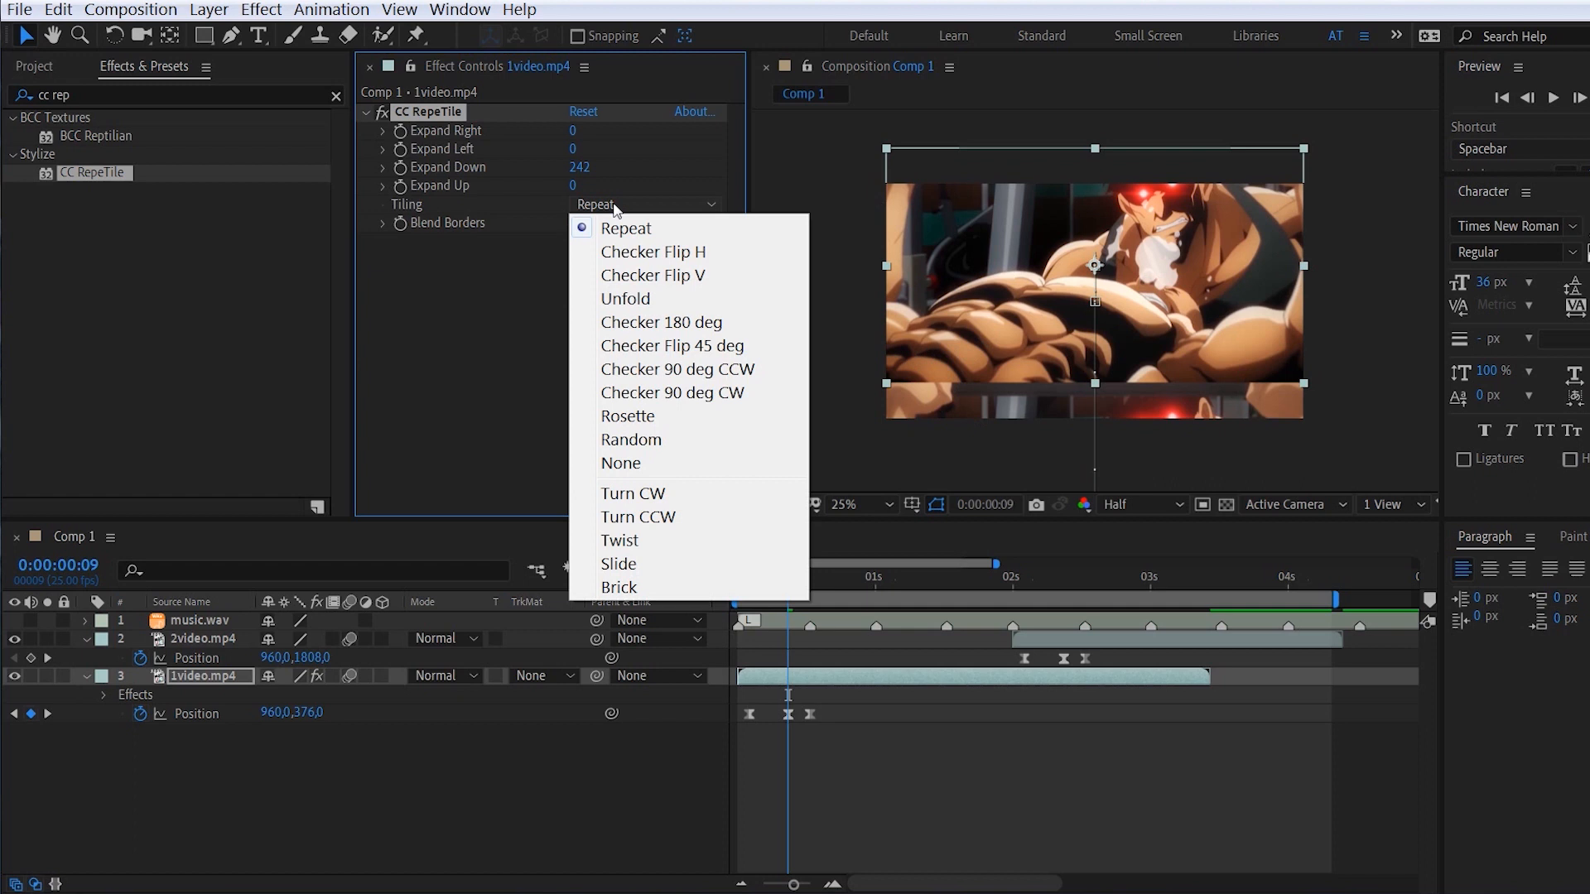
left_click(674, 299)
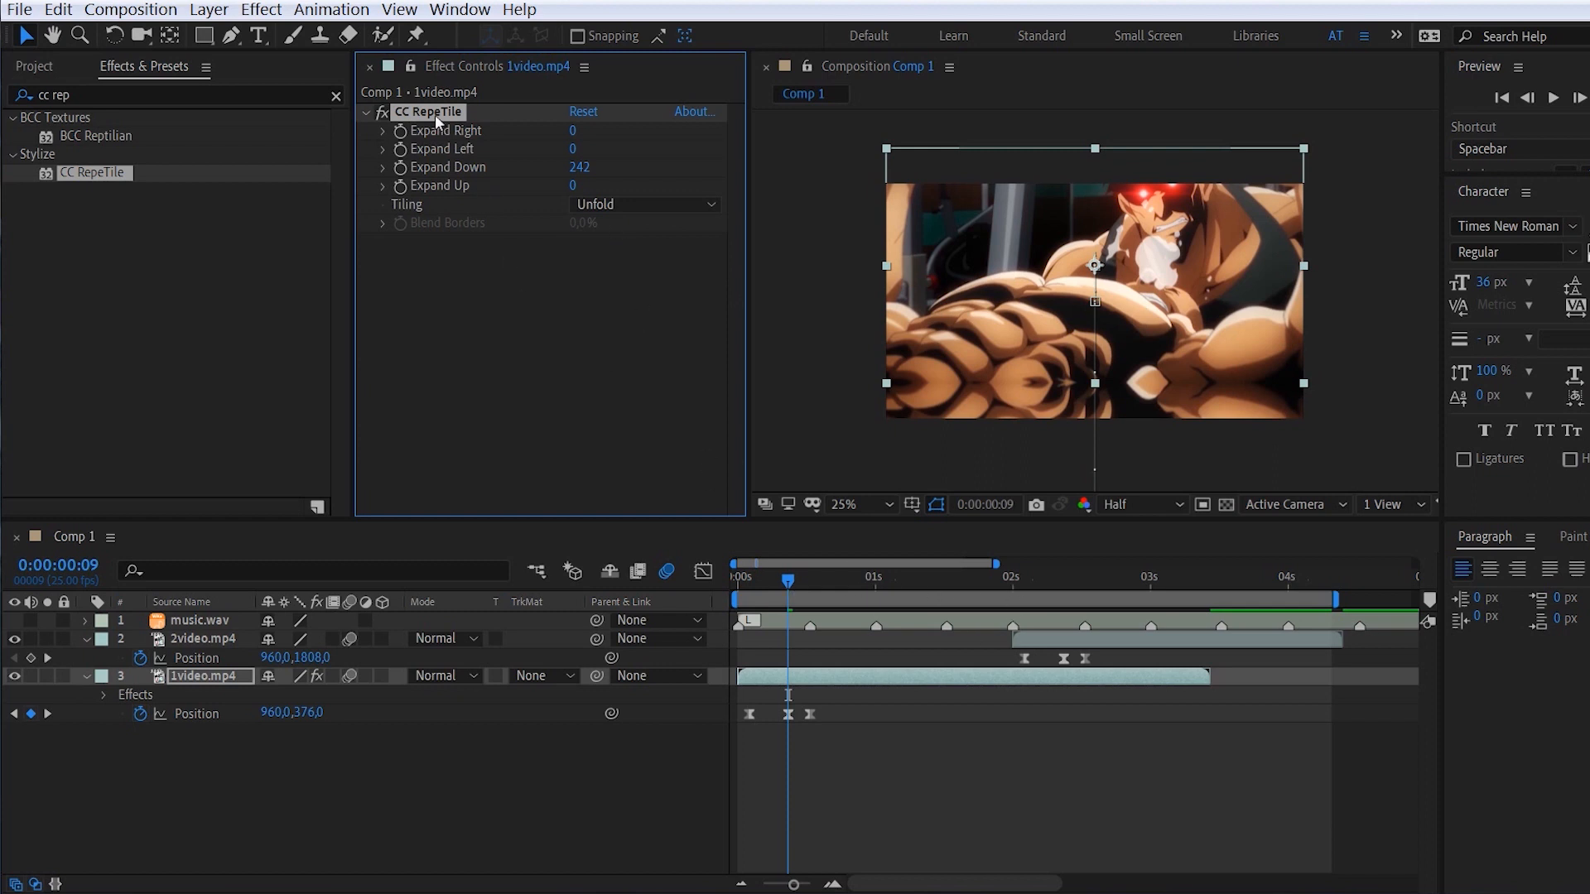
left_click(59, 17)
left_click(202, 138)
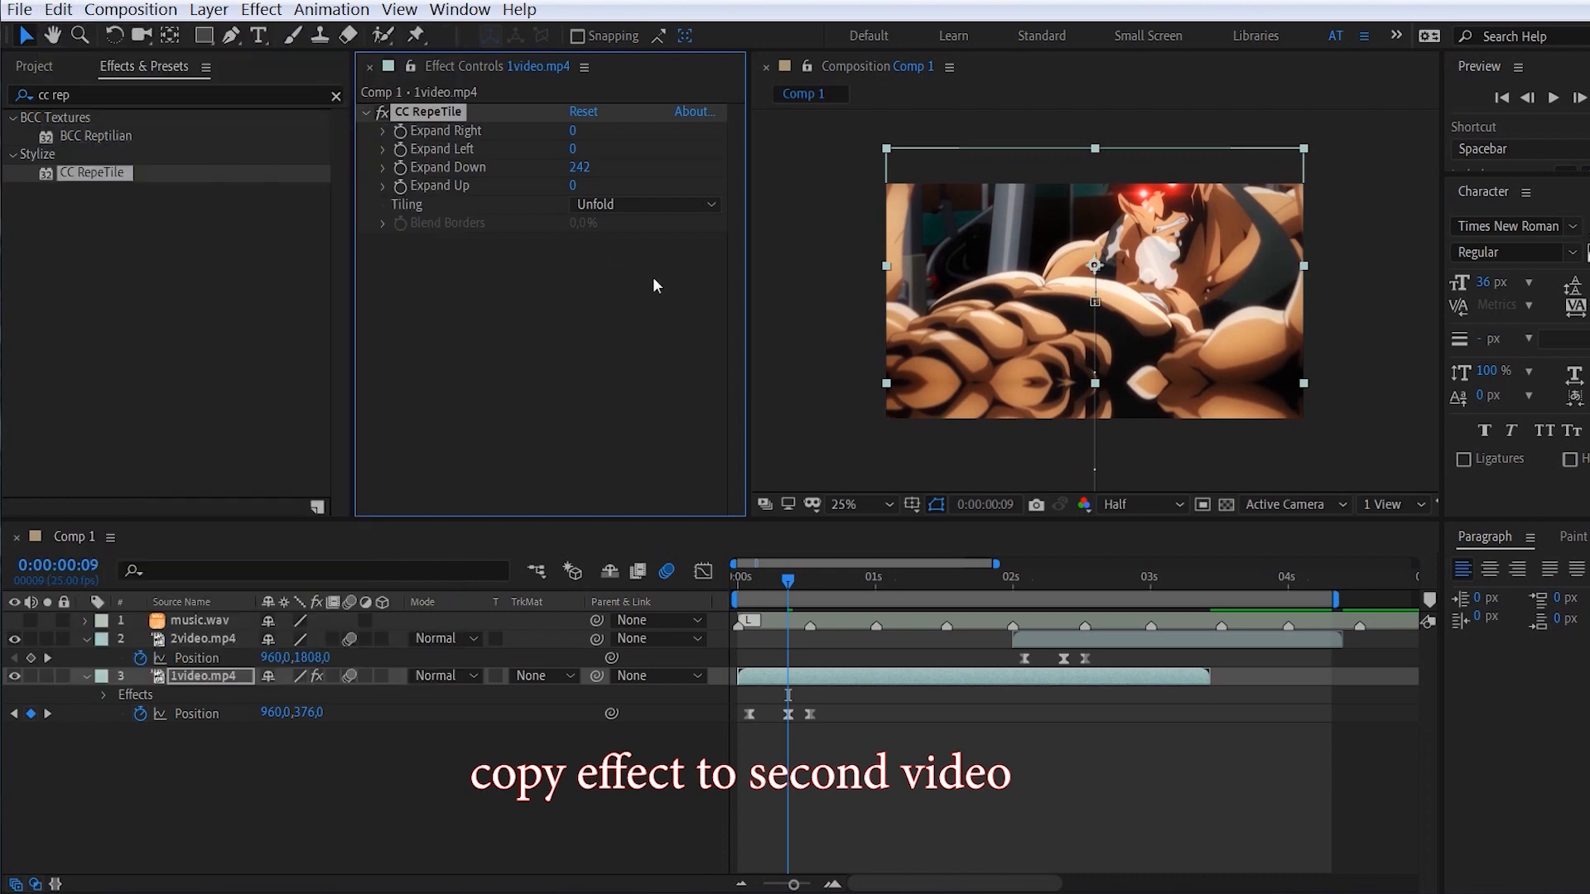
- Paste the copied CC RepeTile effect onto the 2video.mp4 layer
left_click(1041, 643)
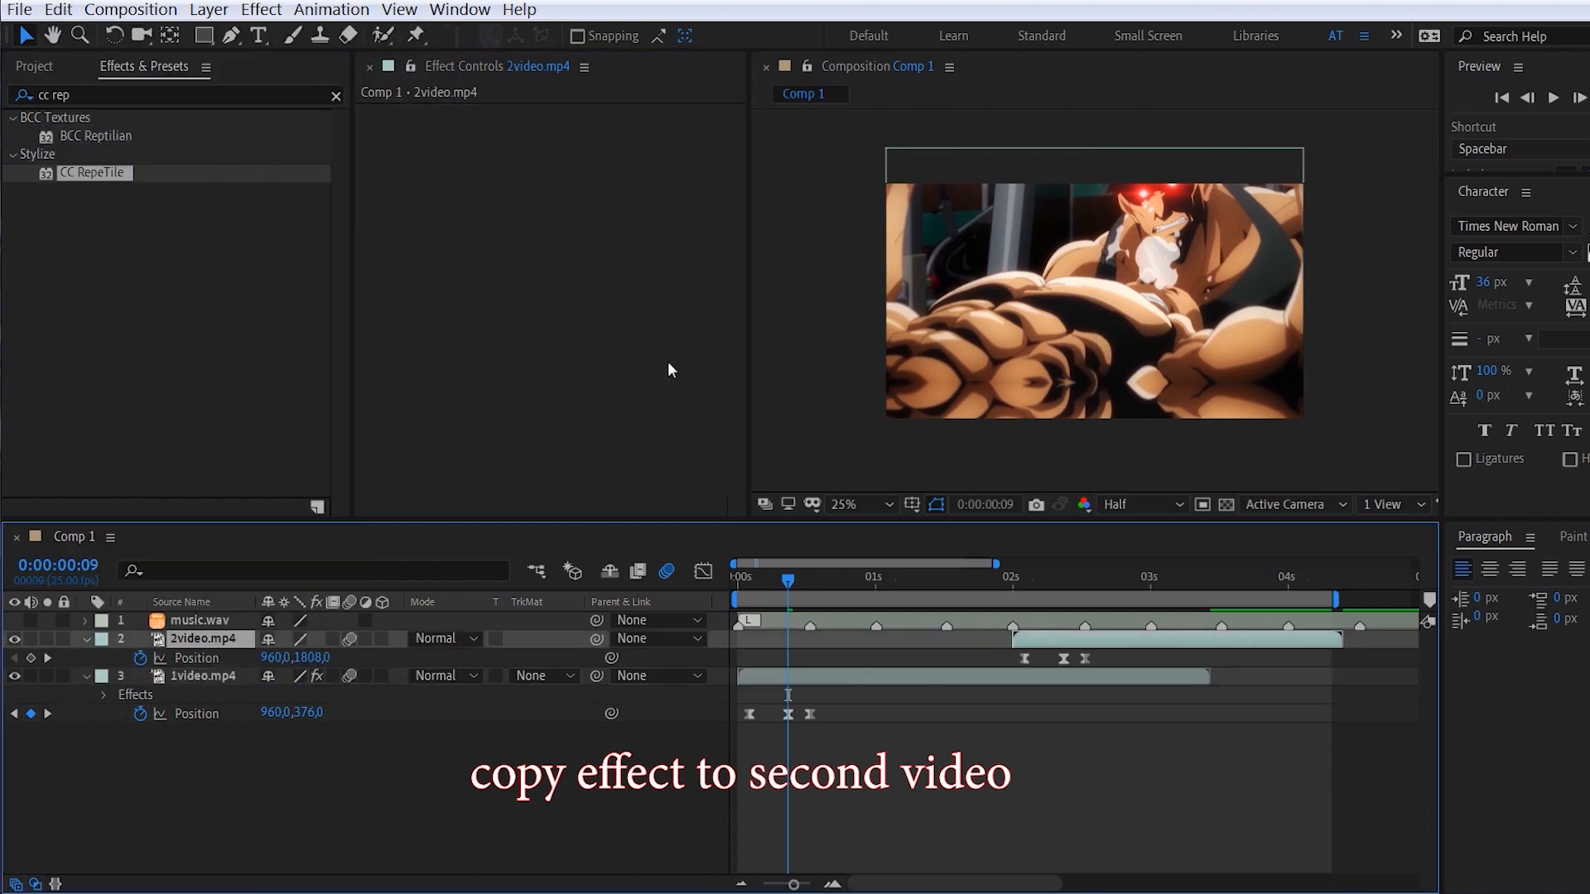
left_click(430, 197)
left_click(58, 11)
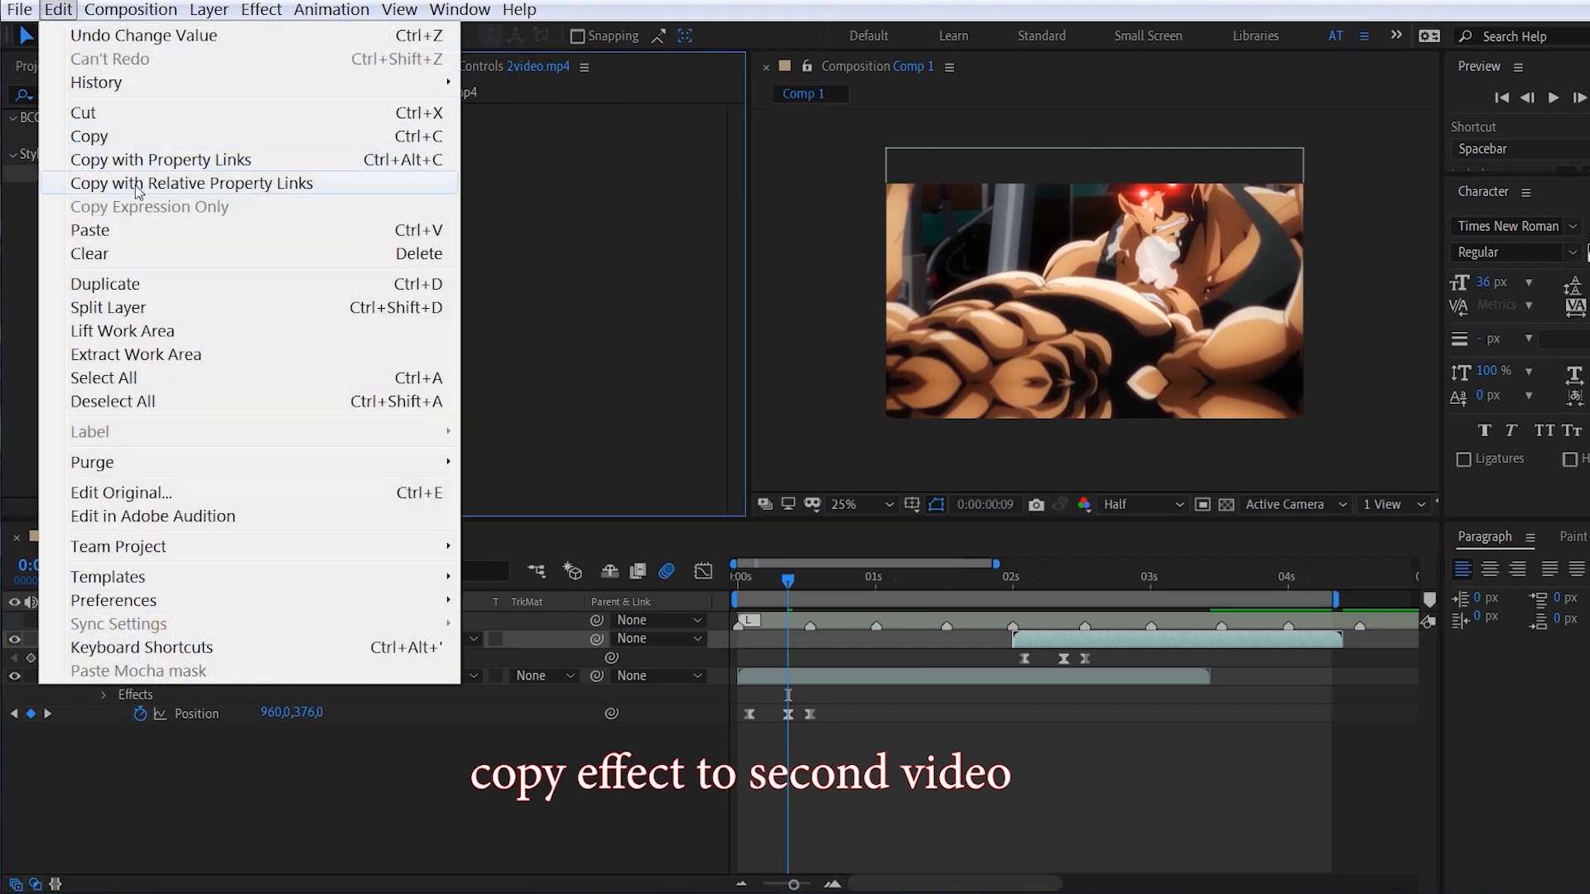
left_click(248, 231)
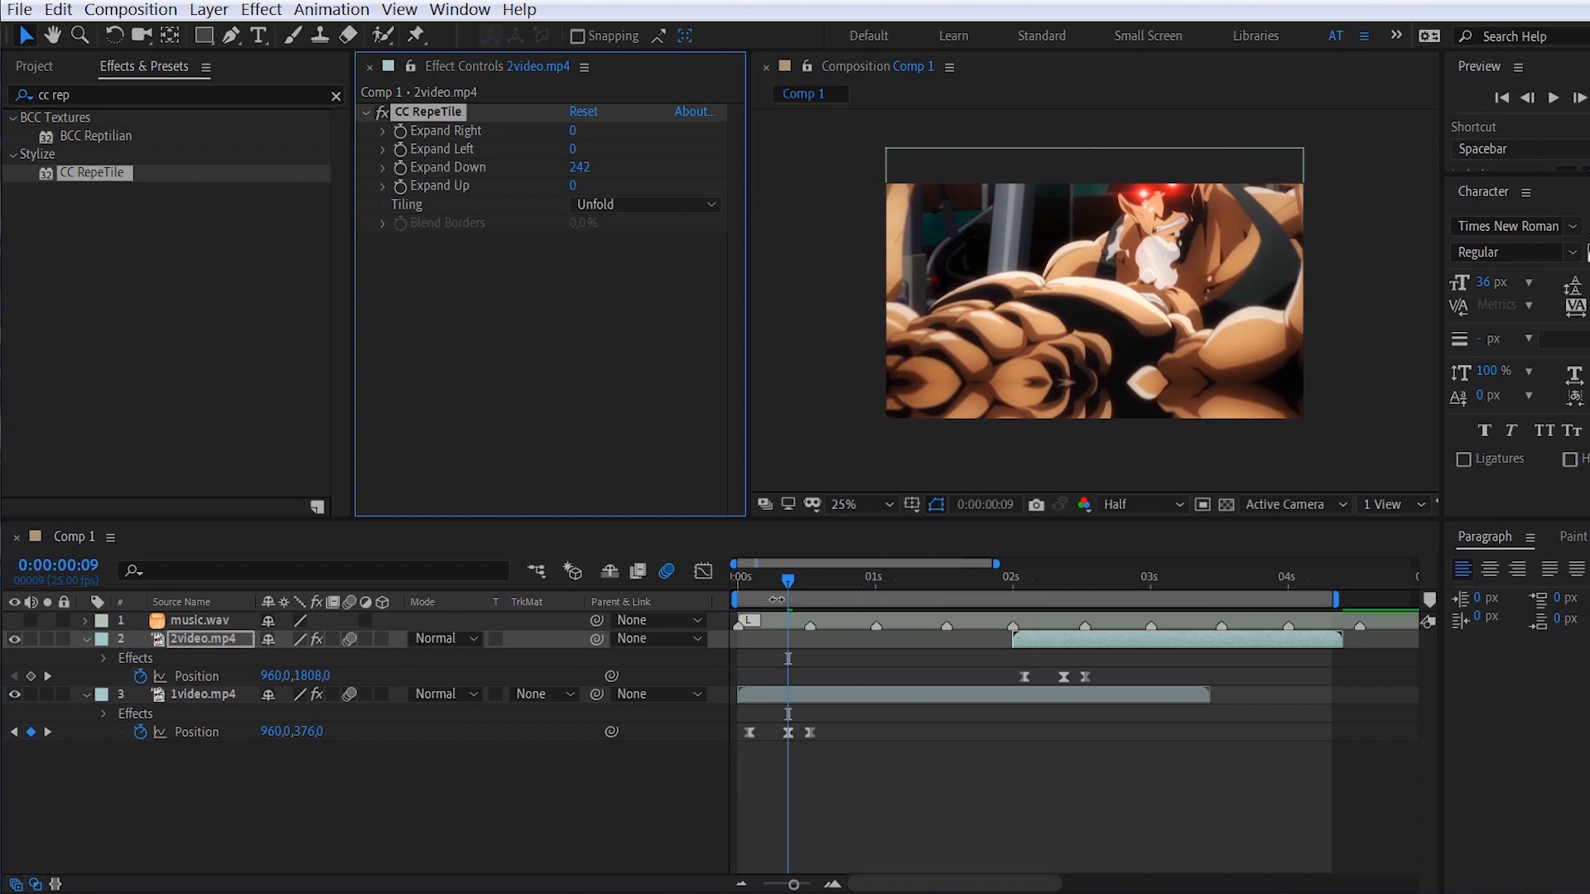
- Preview the composition from its start to check the tiled edges during the slide-ins
key("Home")
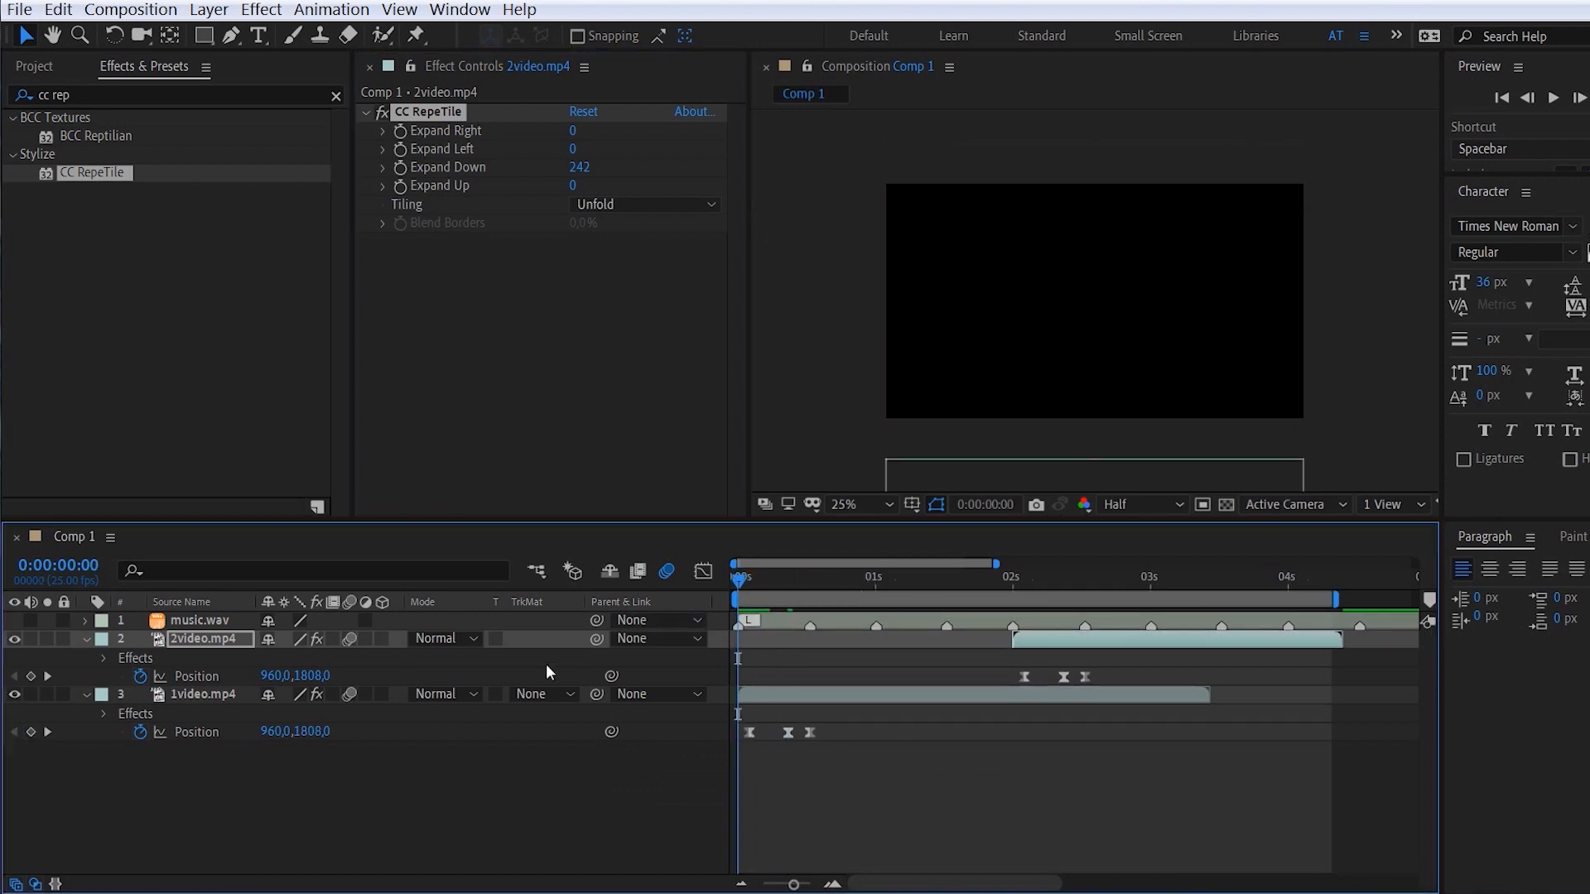
key("space")
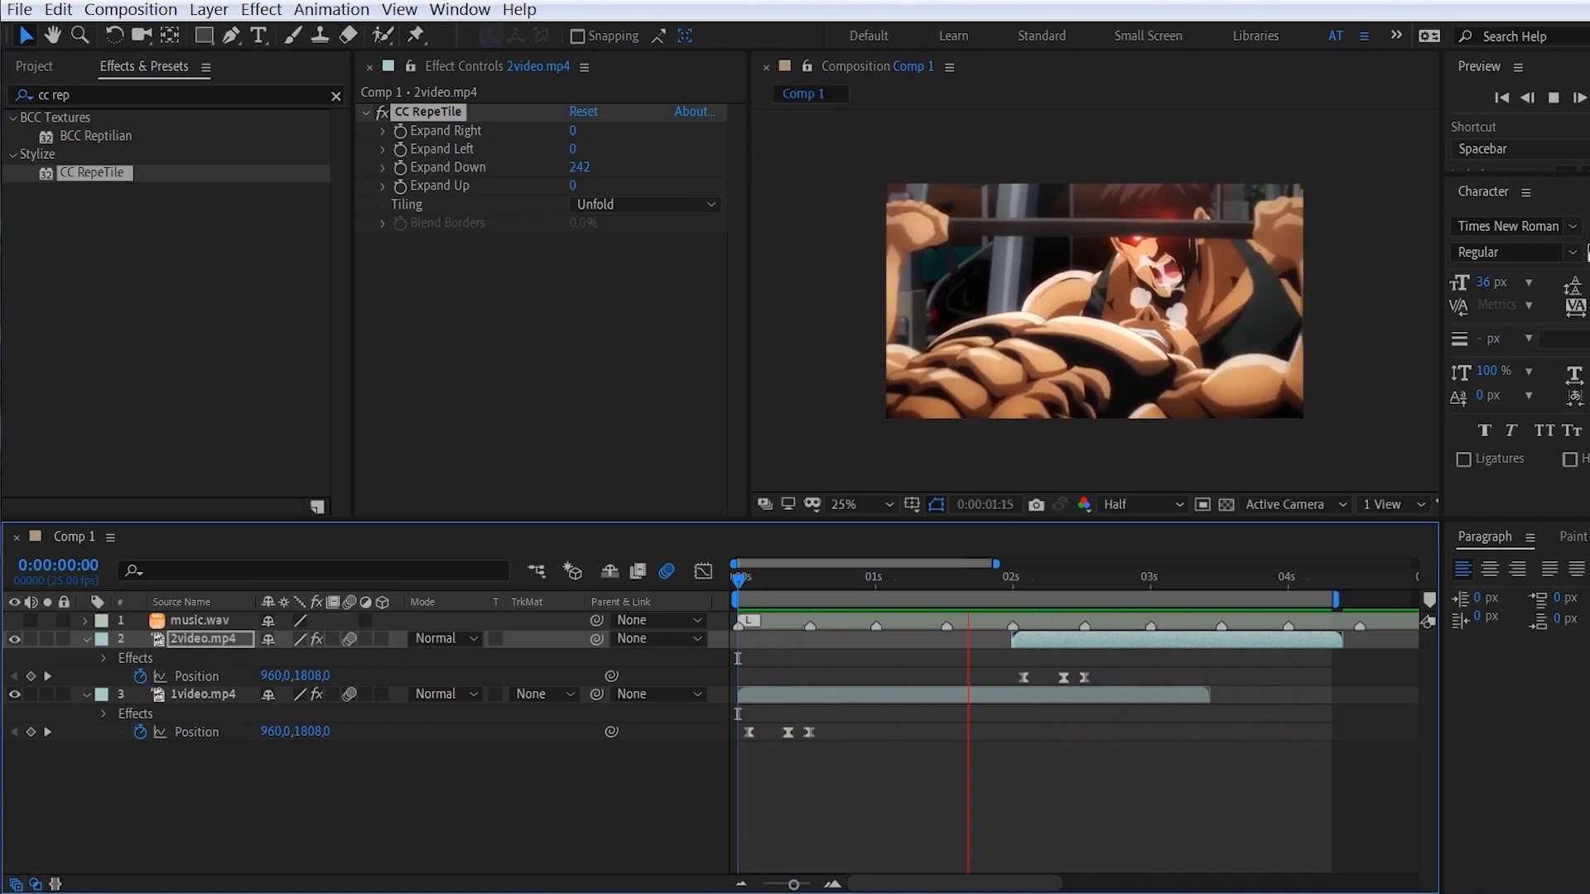
key("space")
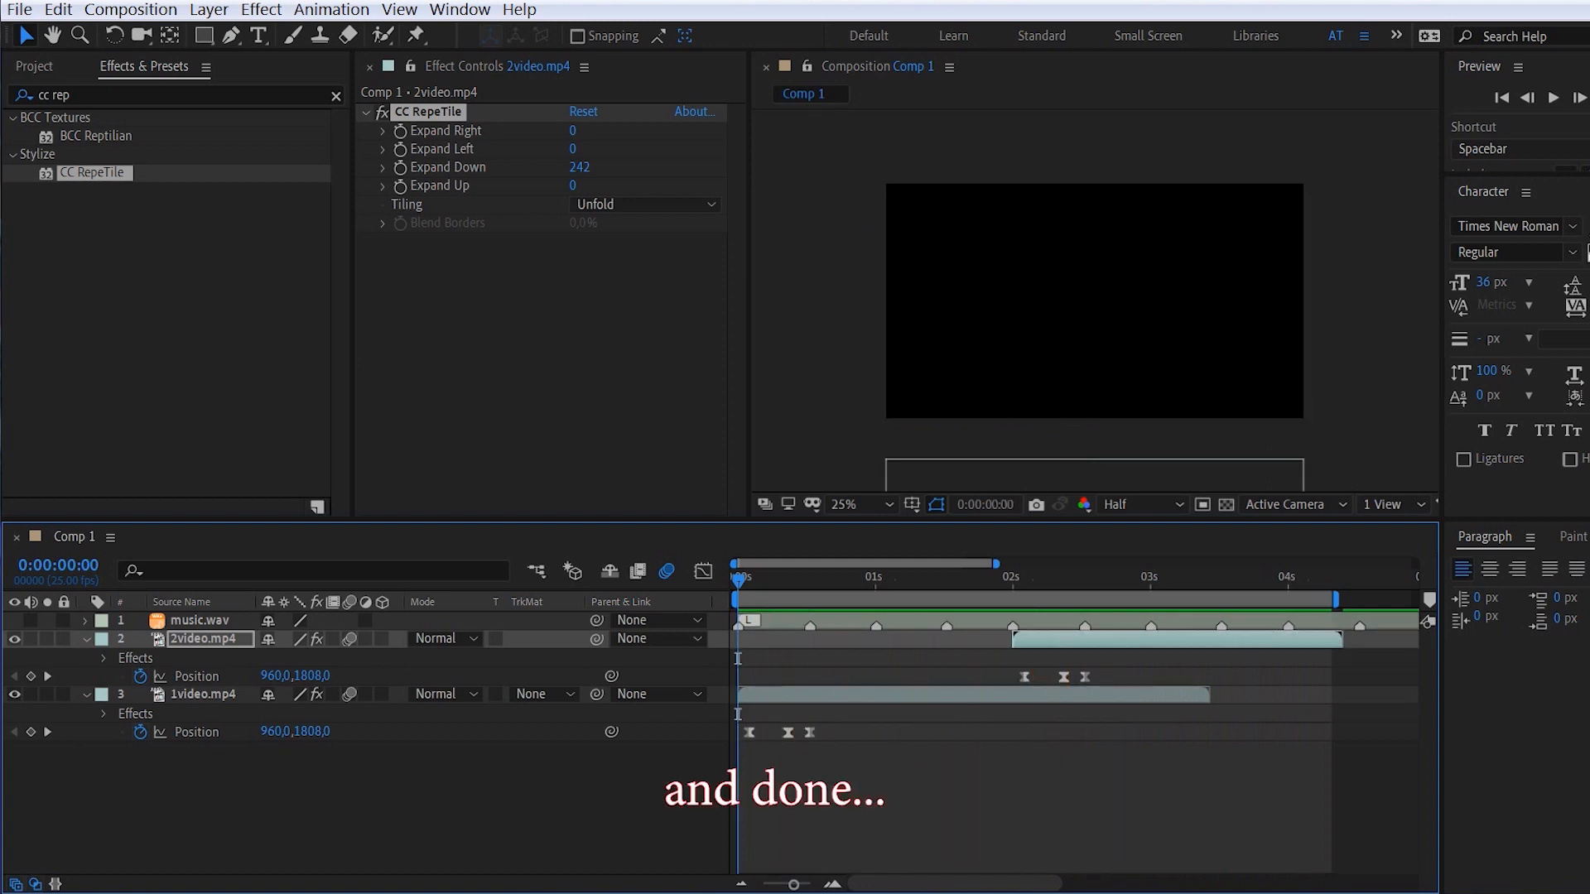
- Duplicate the 1video.mp4 layer and trim the upper copy so it starts at the beat marker at 0:00:01:00
left_click(810, 696)
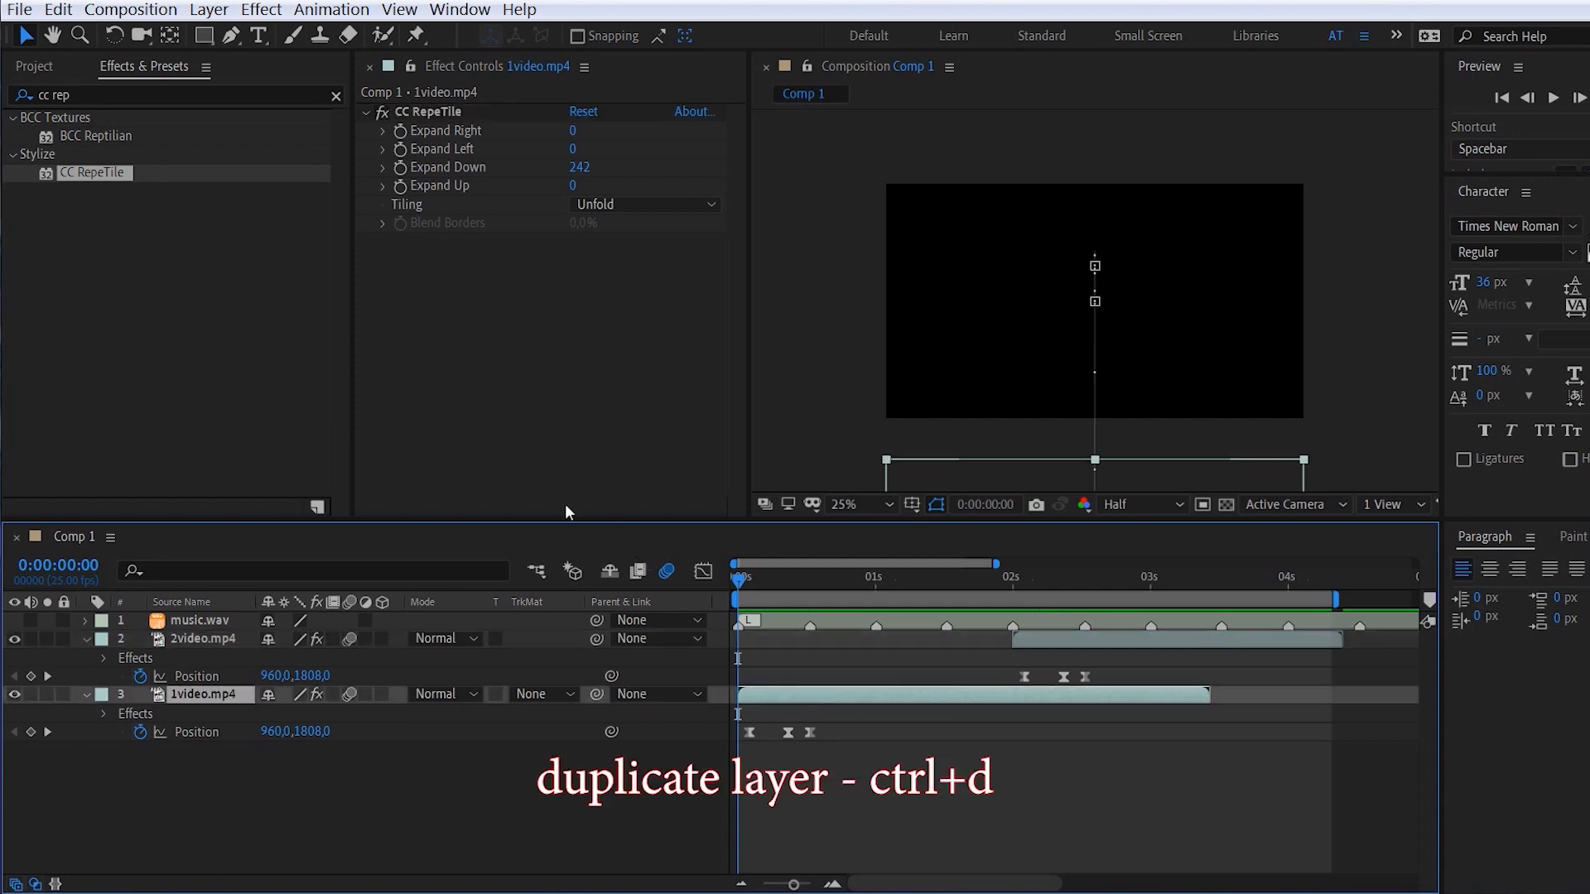
left_click(58, 9)
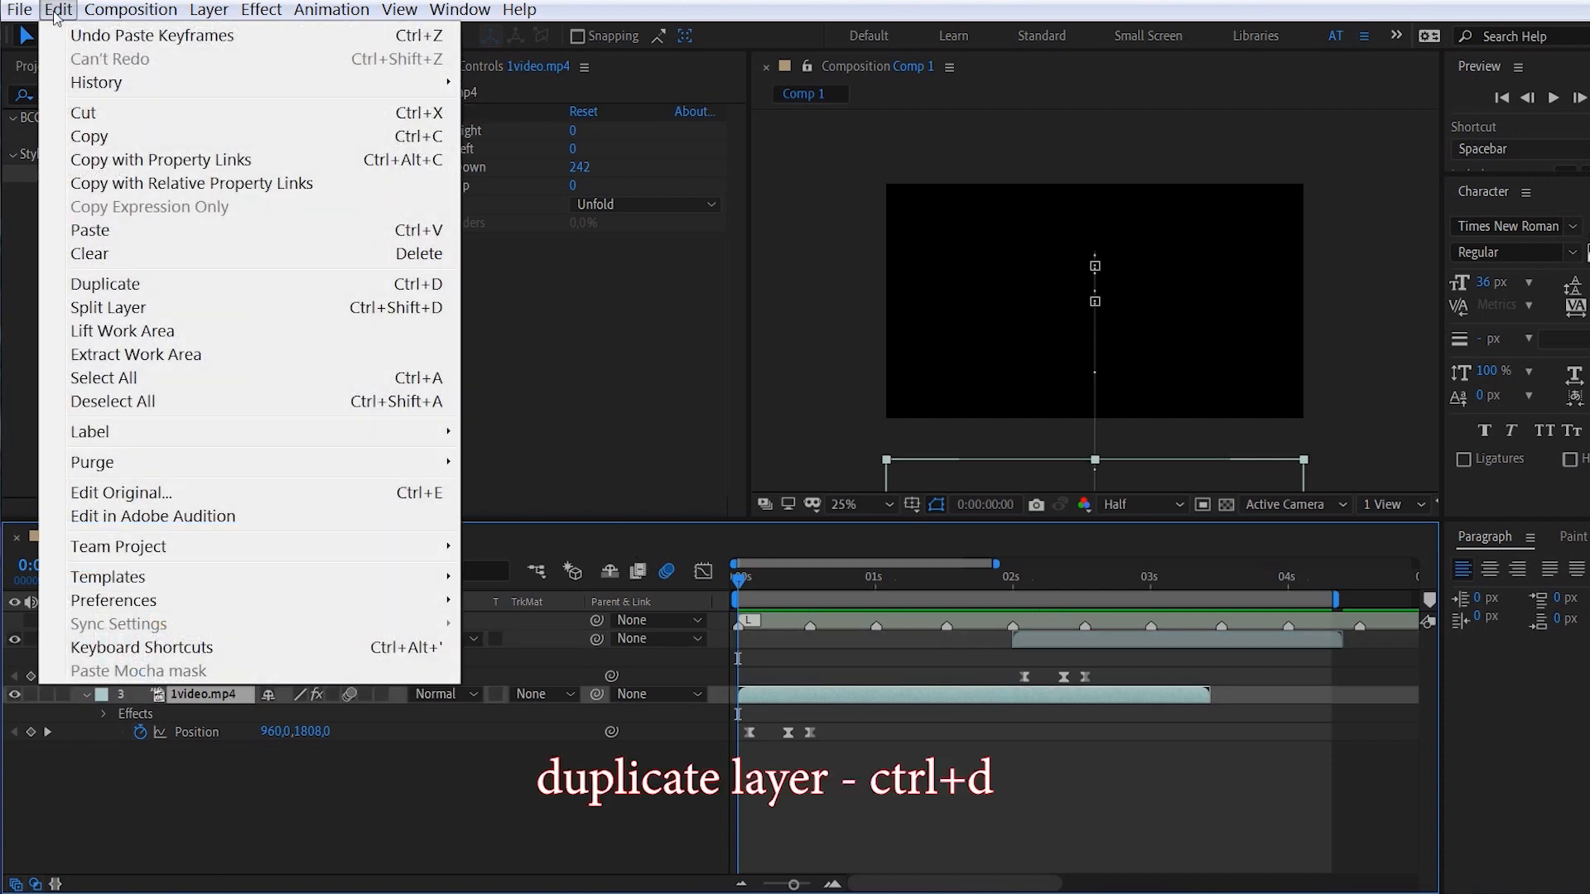
left_click(240, 283)
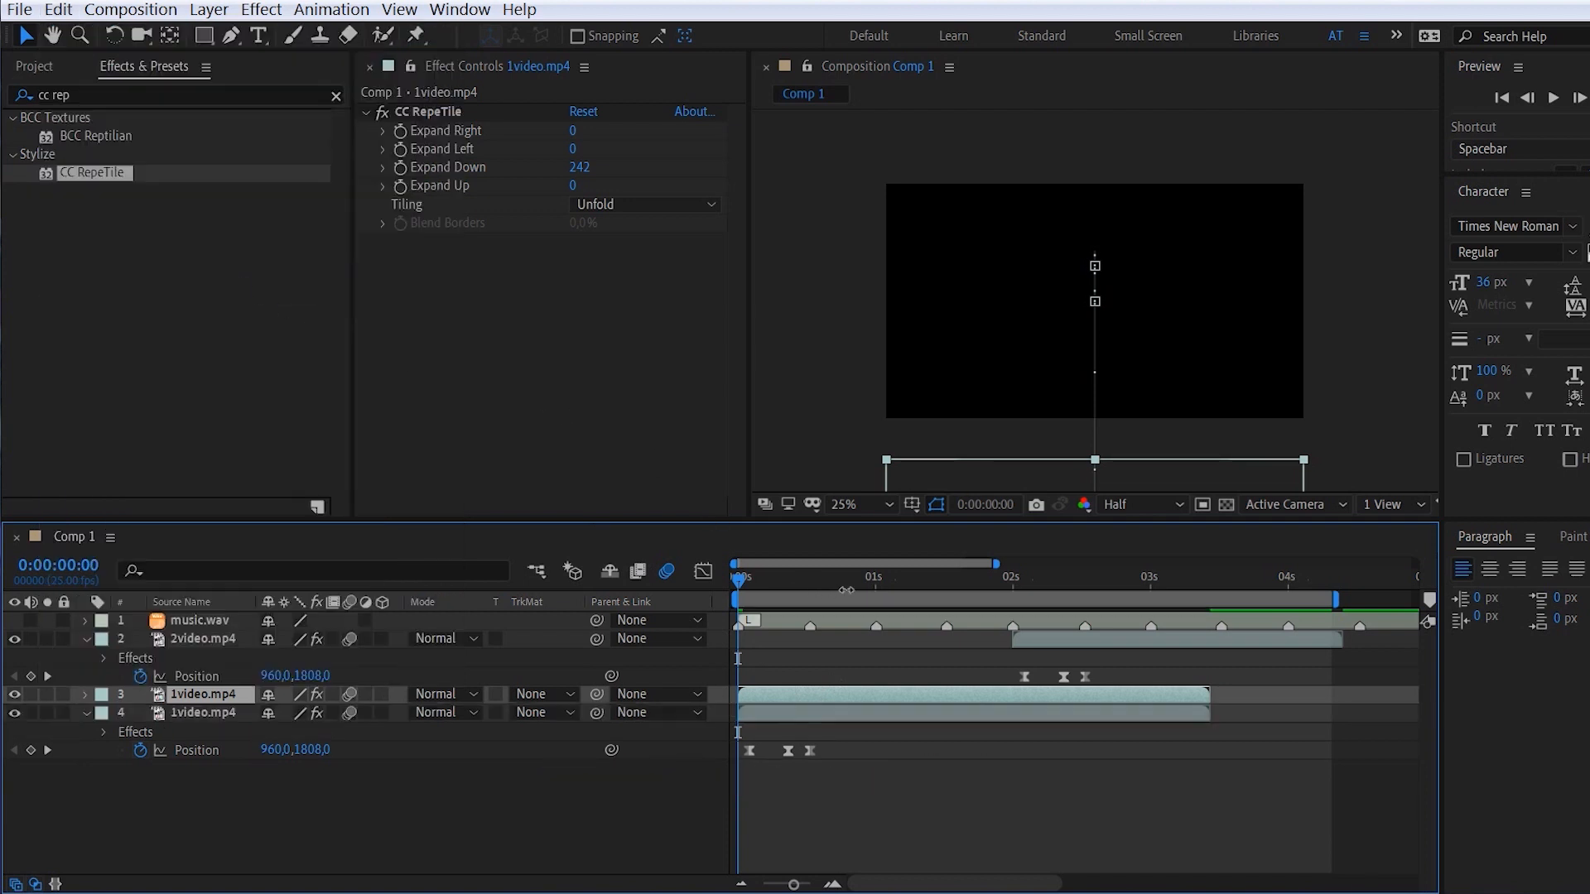
left_click(874, 586)
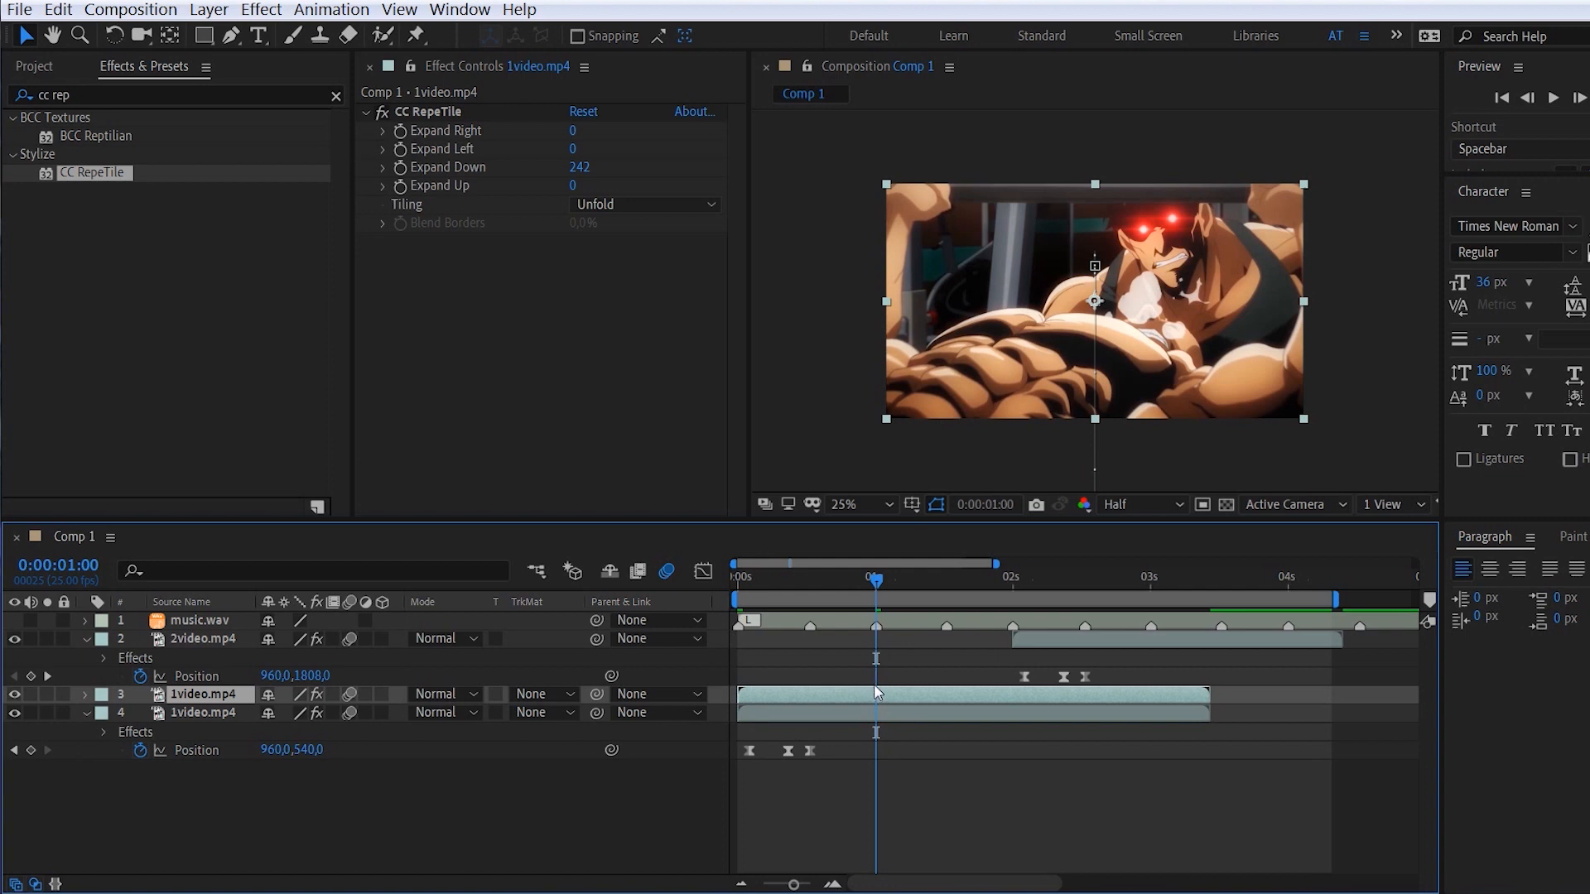
key("alt+bracketleft")
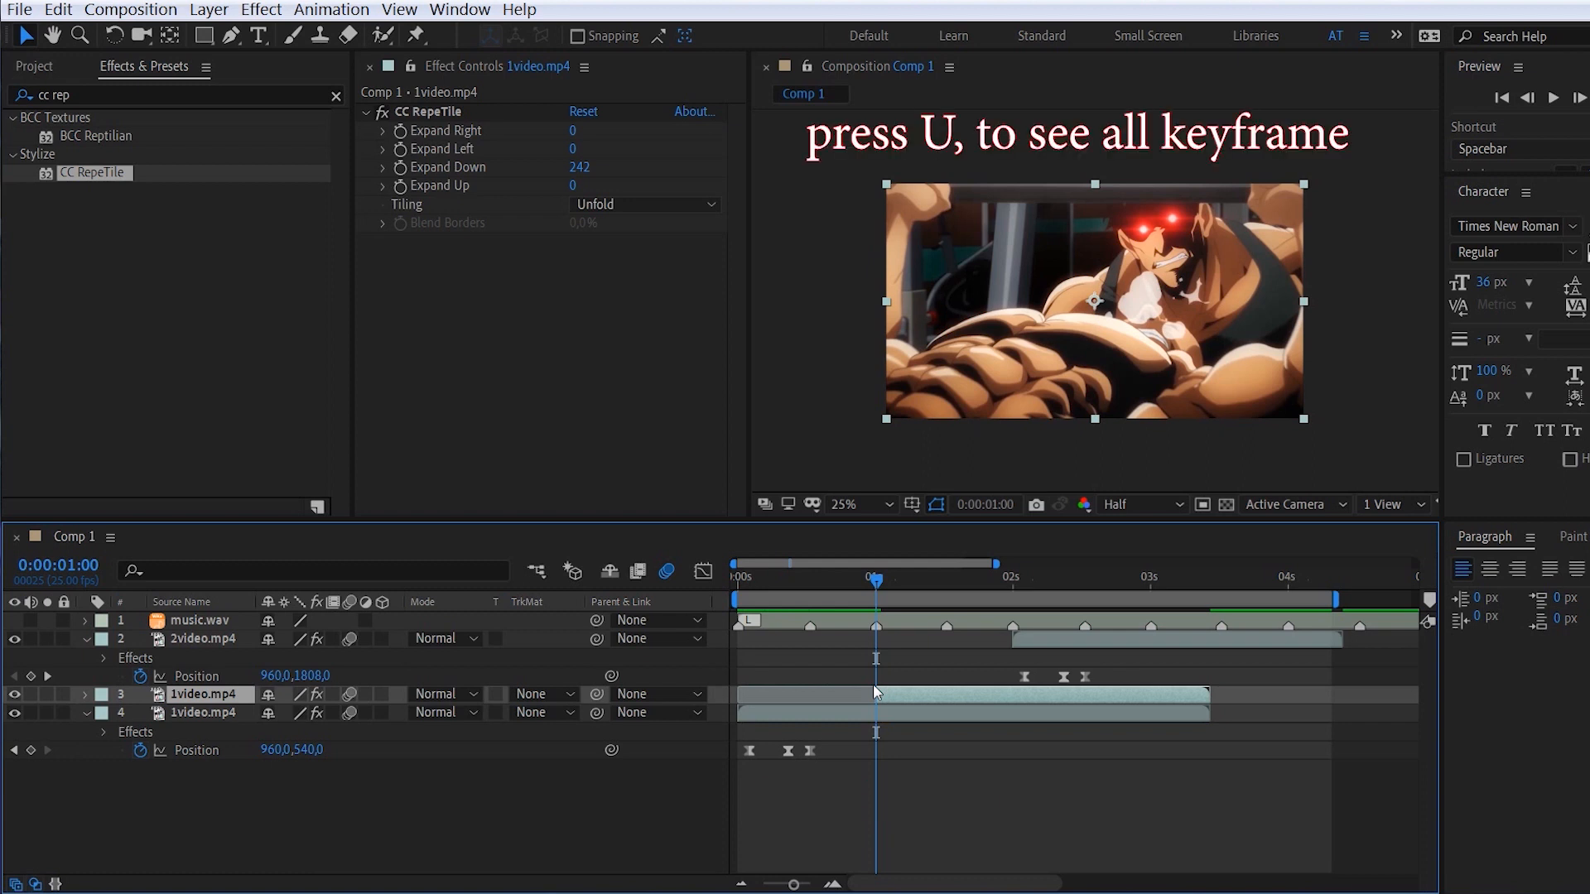
- Reveal the upper 1video.mp4 copy's Position keyframes and shift them together so the last one falls on the beat marker at 0:00:01:13
key("u")
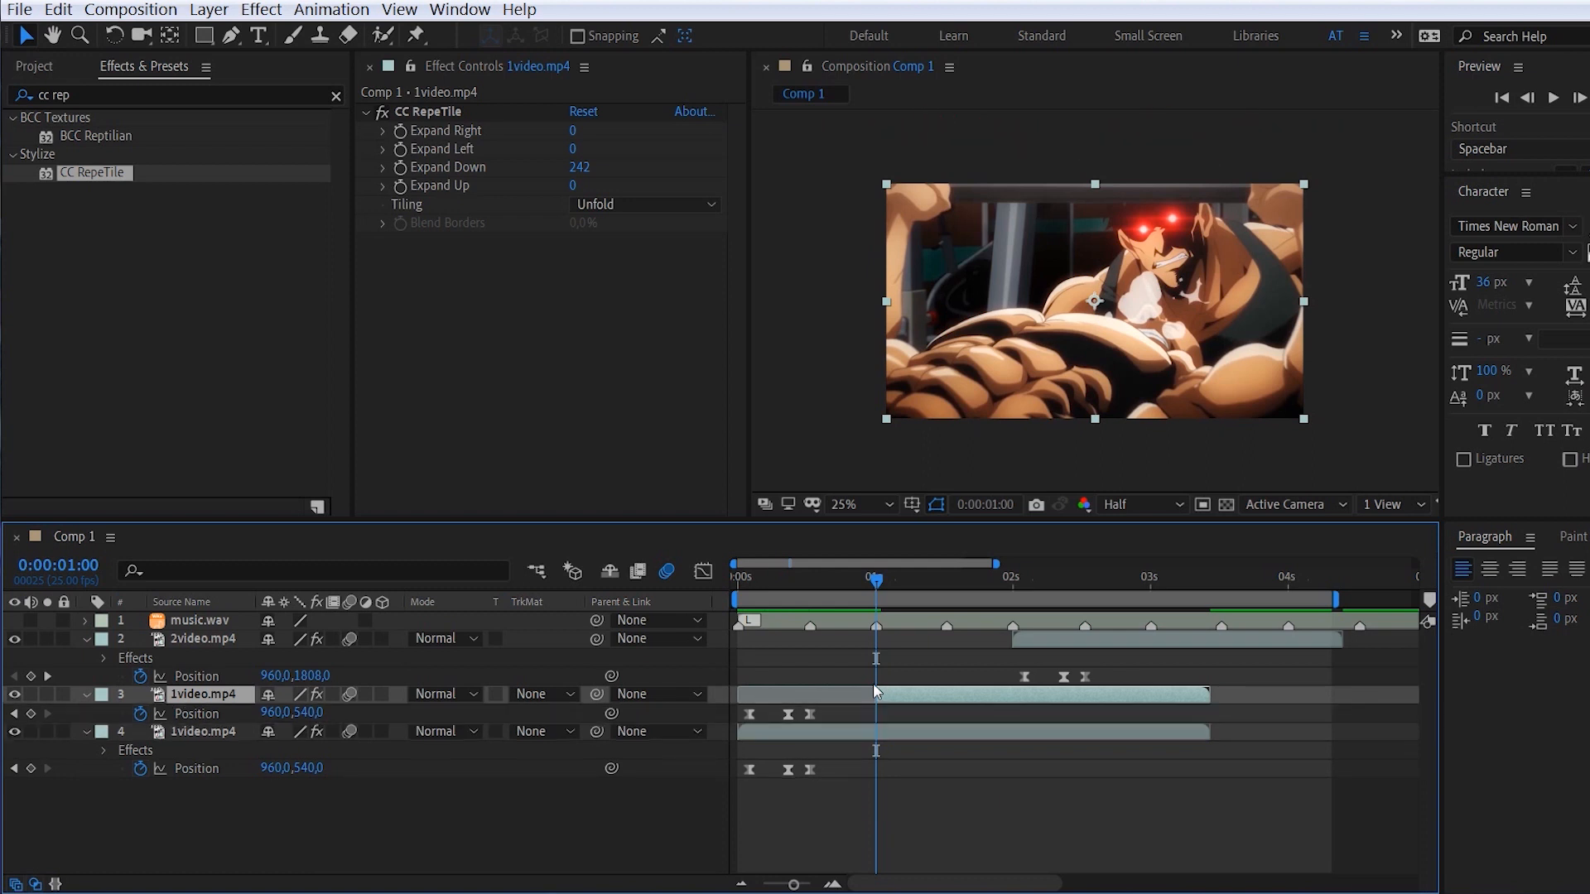
left_click(944, 589)
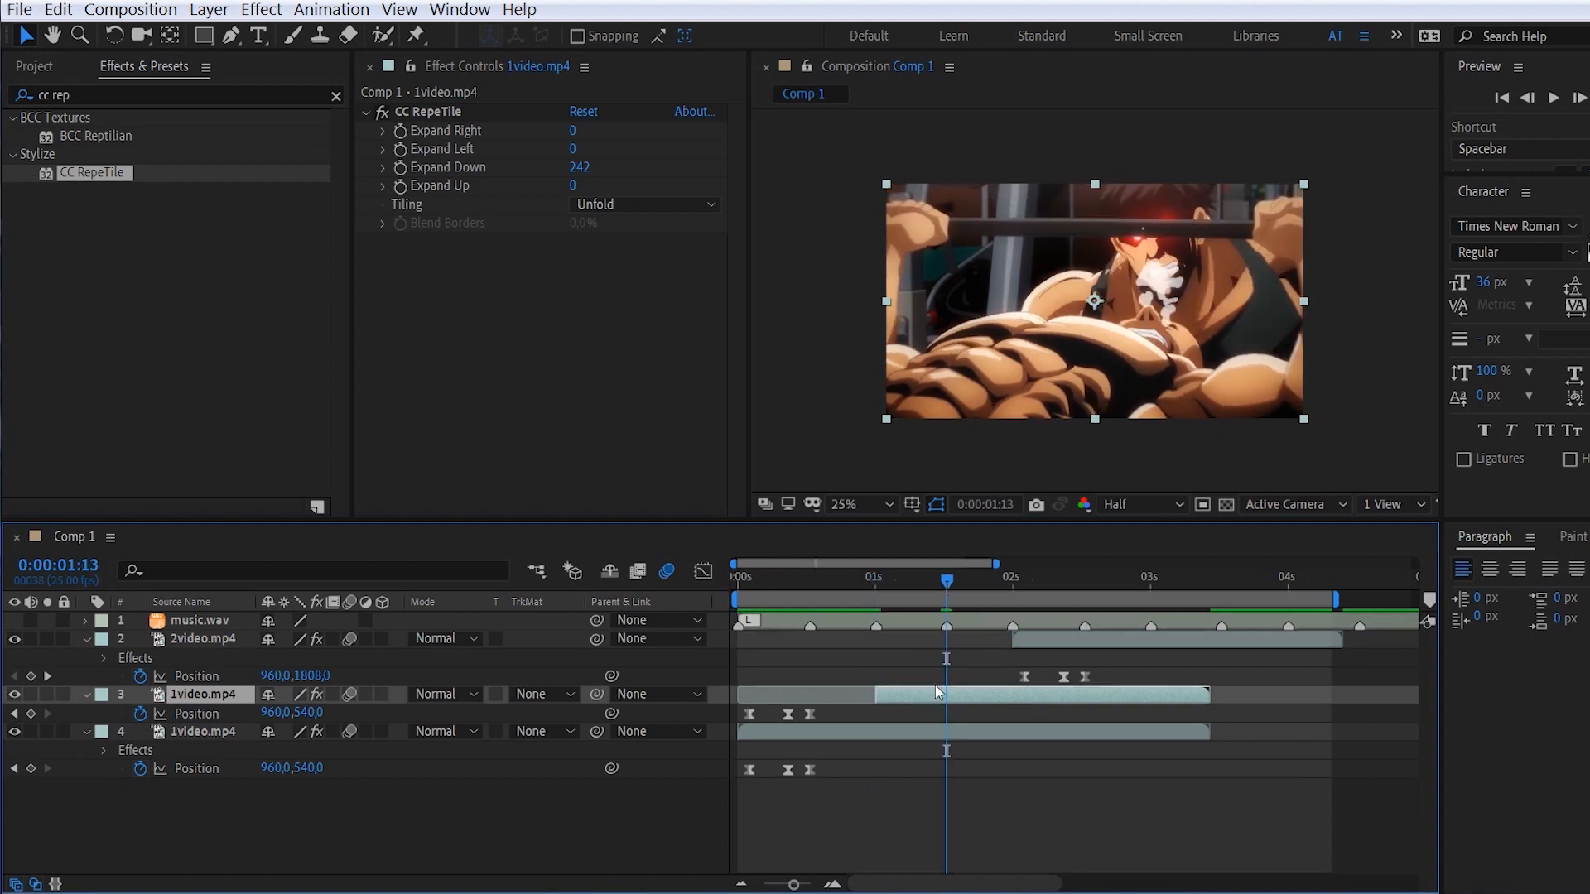
left_click_drag(827, 715, 949, 711)
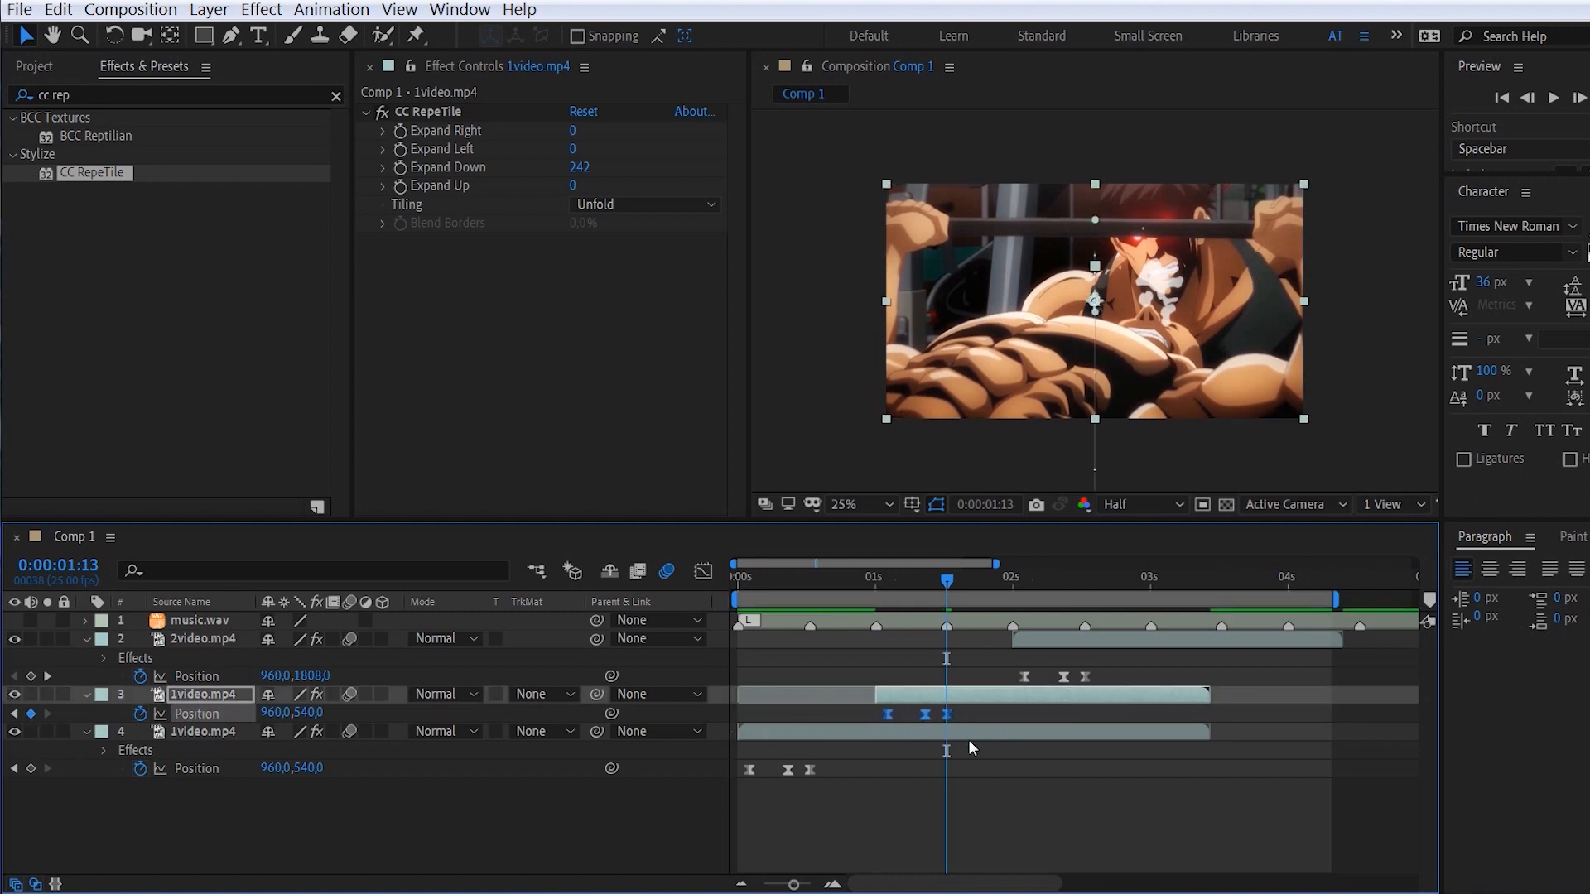
left_click(832, 884)
left_click(832, 884)
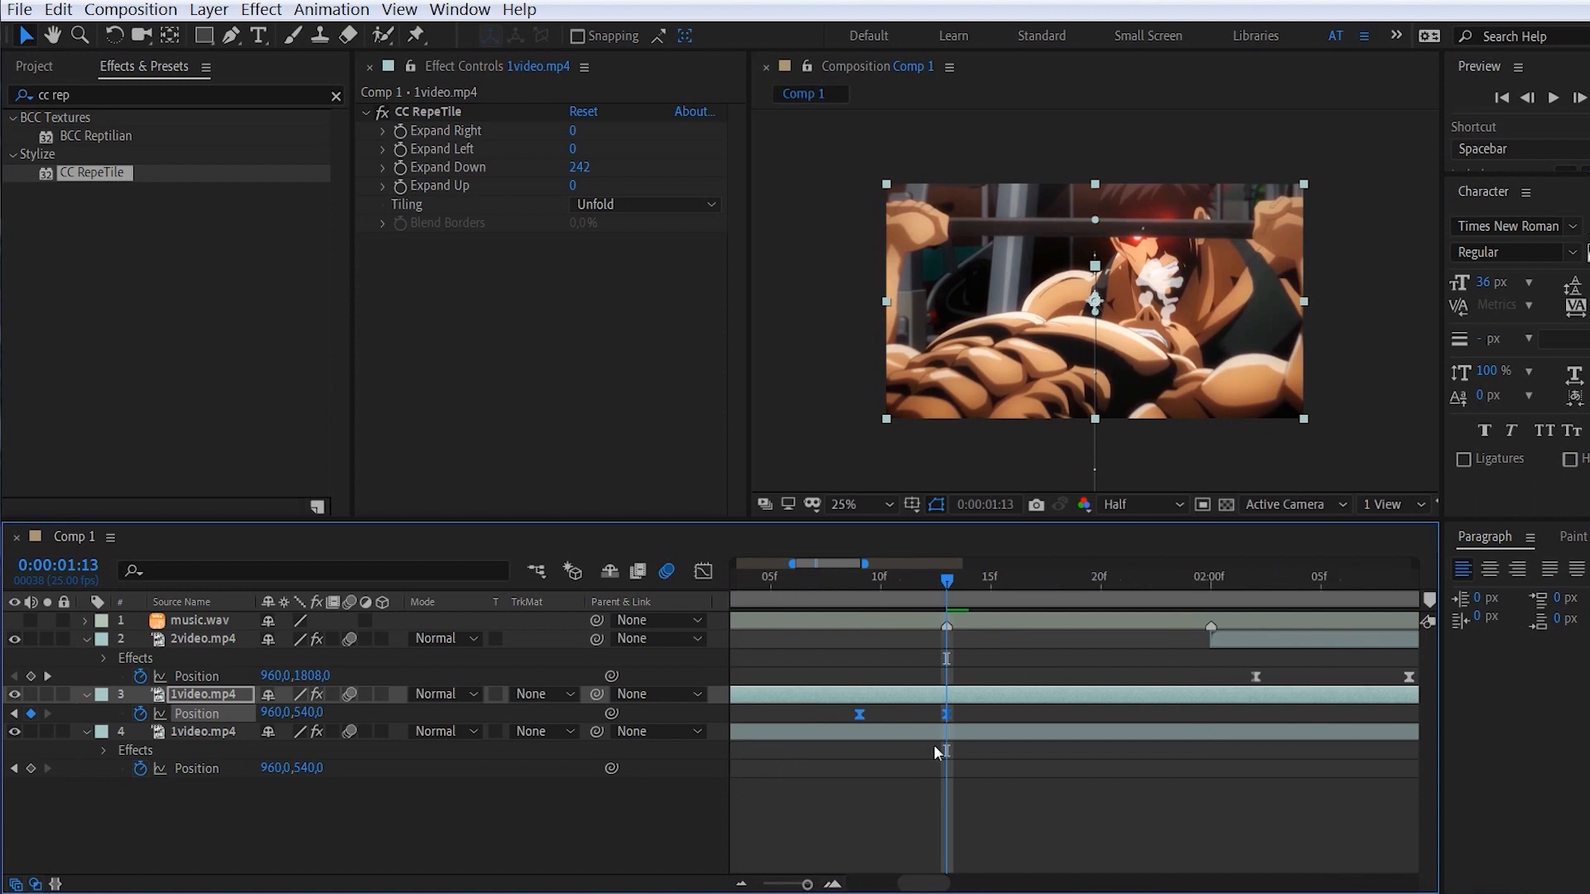
left_click(744, 885)
left_click(743, 885)
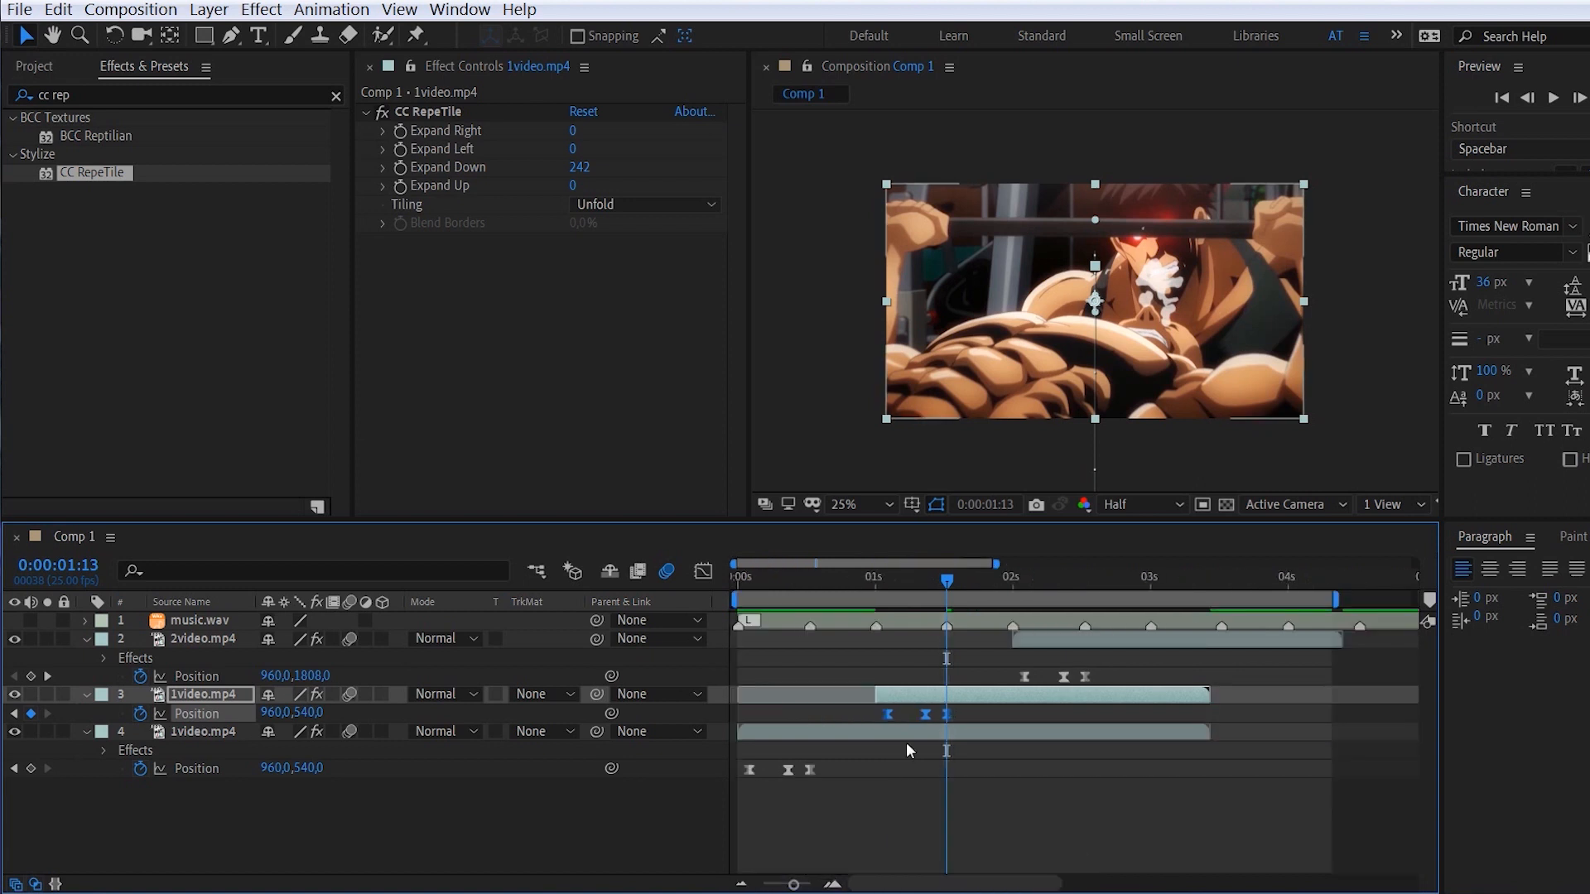
- Find the Color Correction effect Tint and apply it to the upper 1video.mp4 copy
left_click(588, 382)
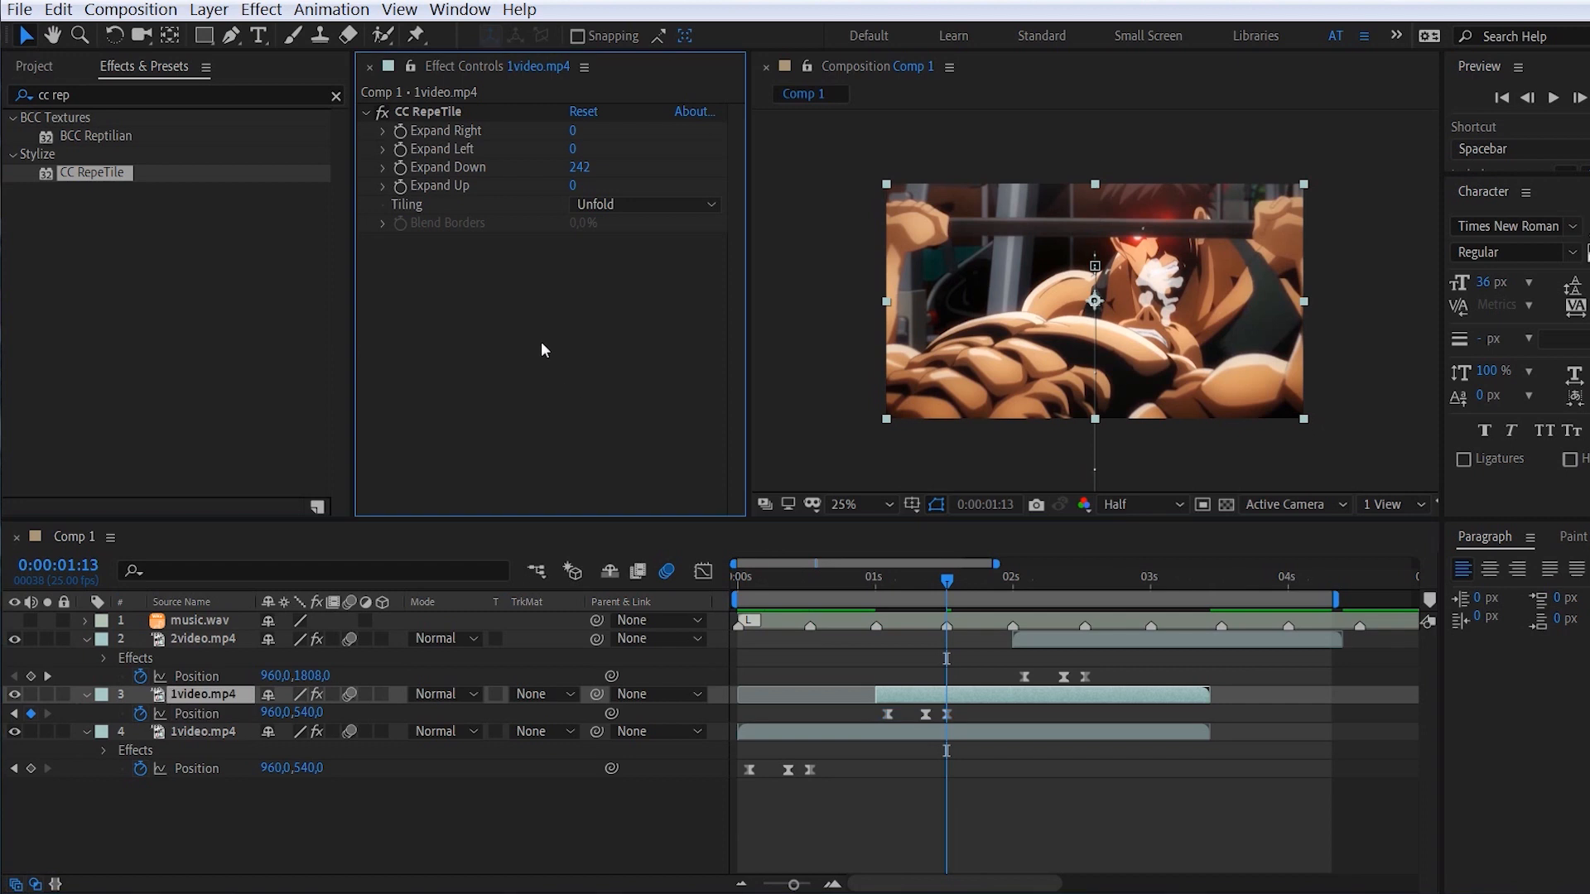
left_click(335, 96)
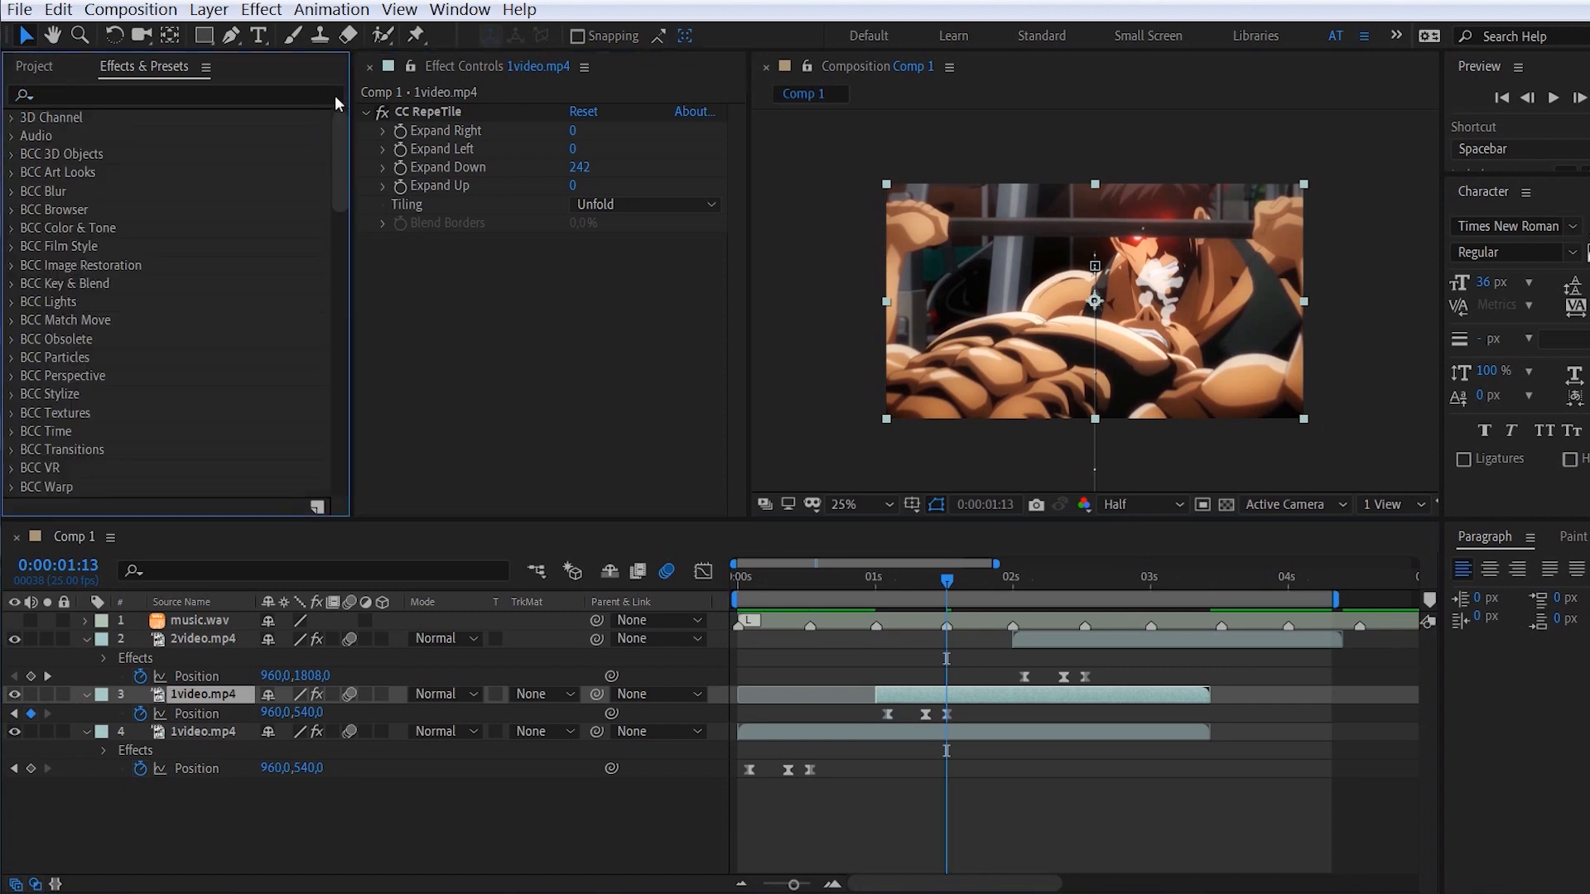
left_click(248, 97)
type("ti")
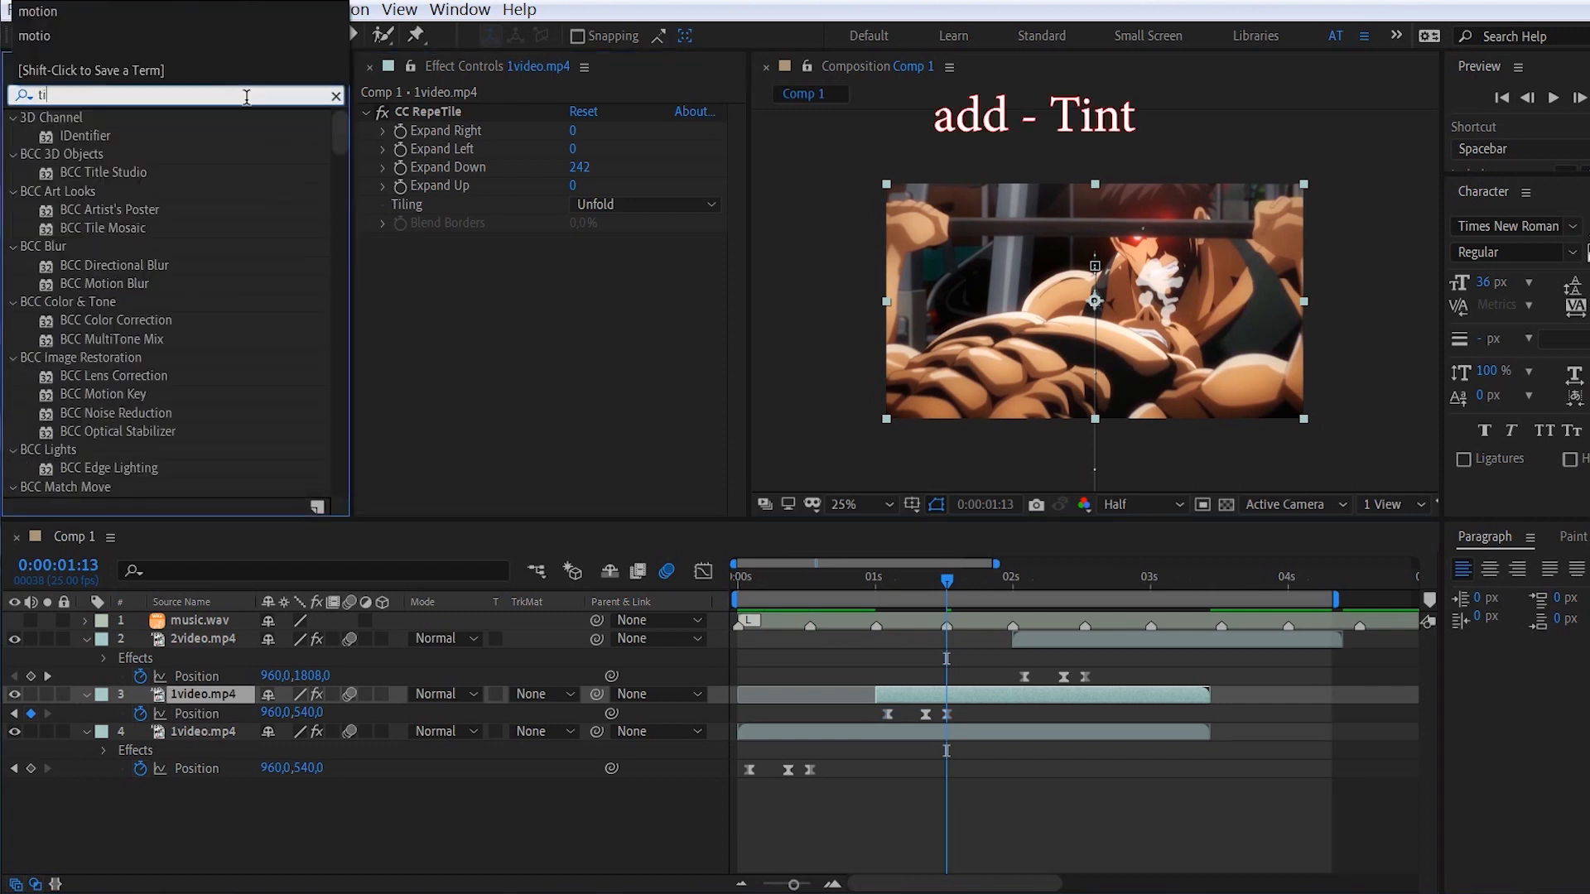
type("n")
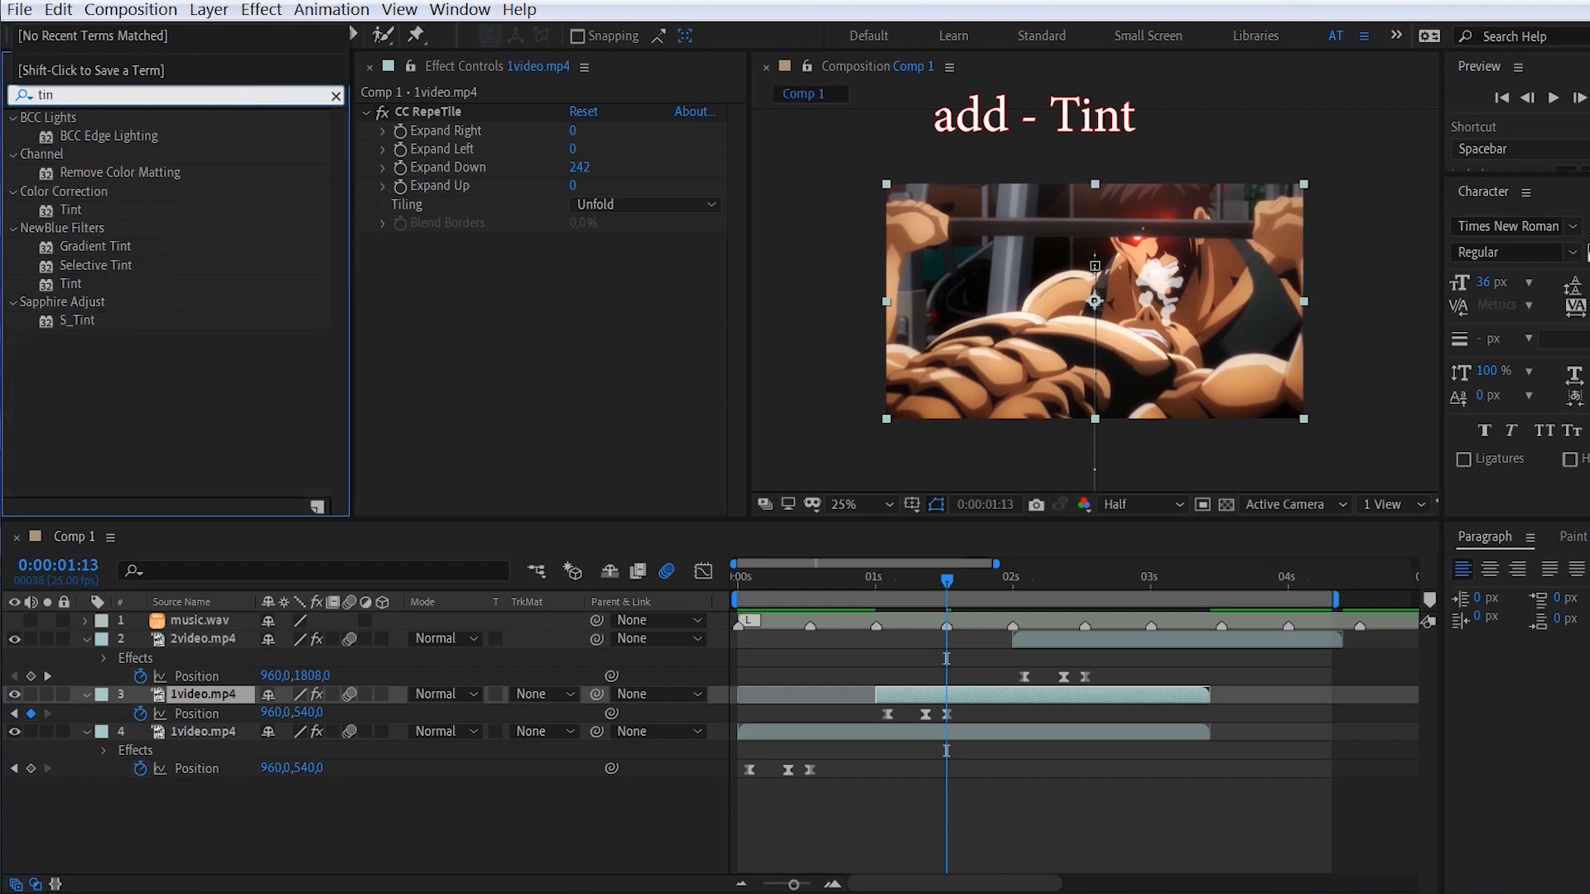
type("t")
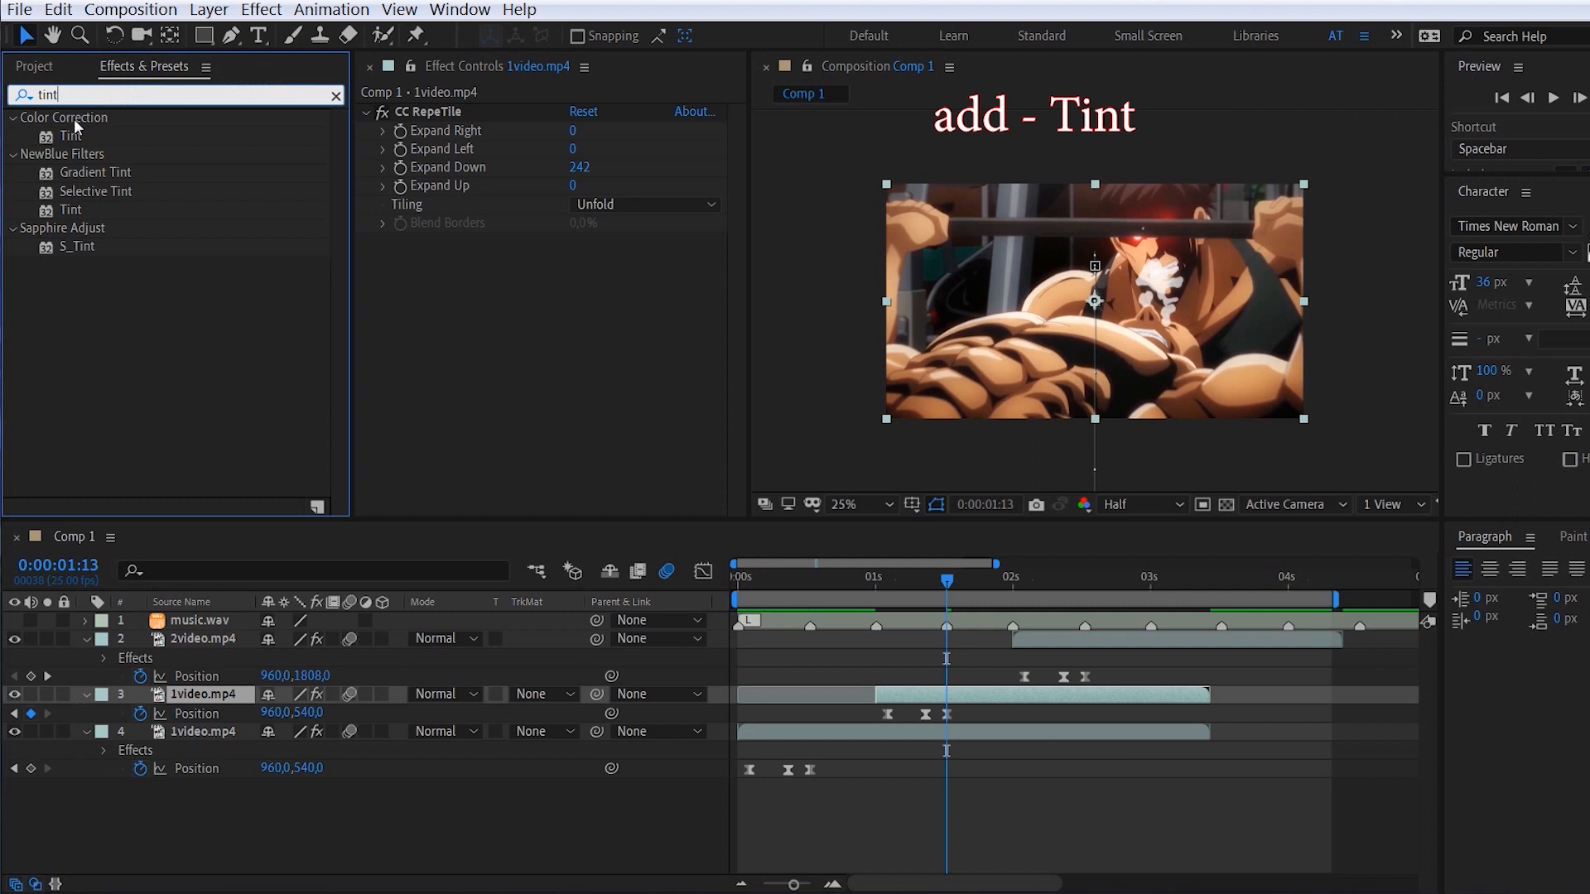
left_click_drag(70, 136, 468, 304)
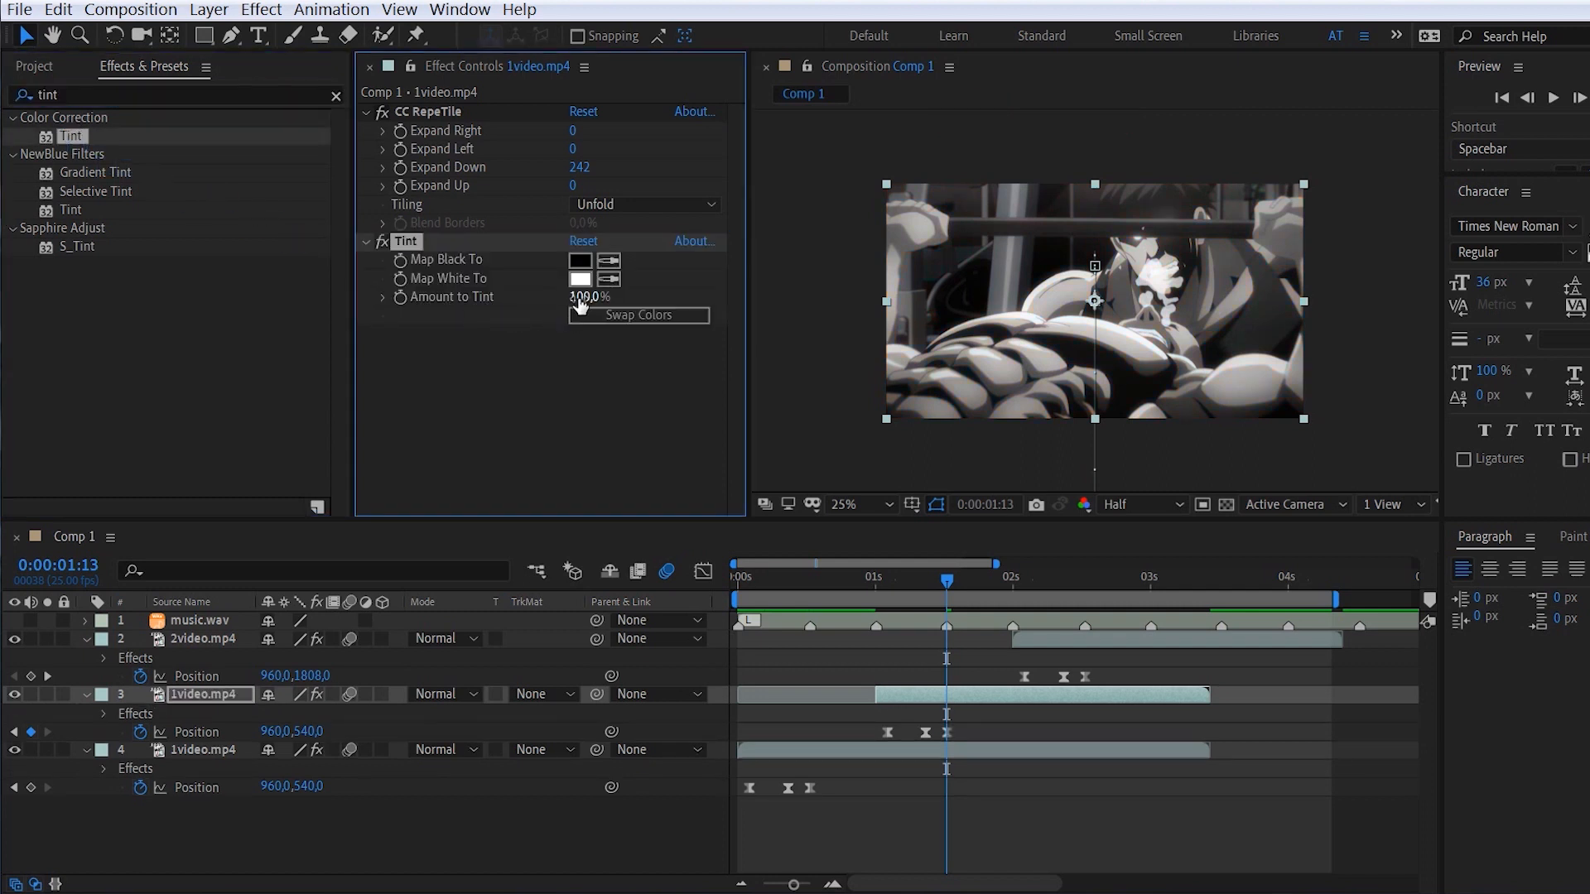
- Set the Tint effect's Map White To colour to red EF3D3D and Amount to Tint to 65%
mouse_move(584, 296)
left_mouse_down()
mouse_move(530, 299)
mouse_move(591, 295)
mouse_move(565, 298)
left_mouse_up()
left_click(580, 279)
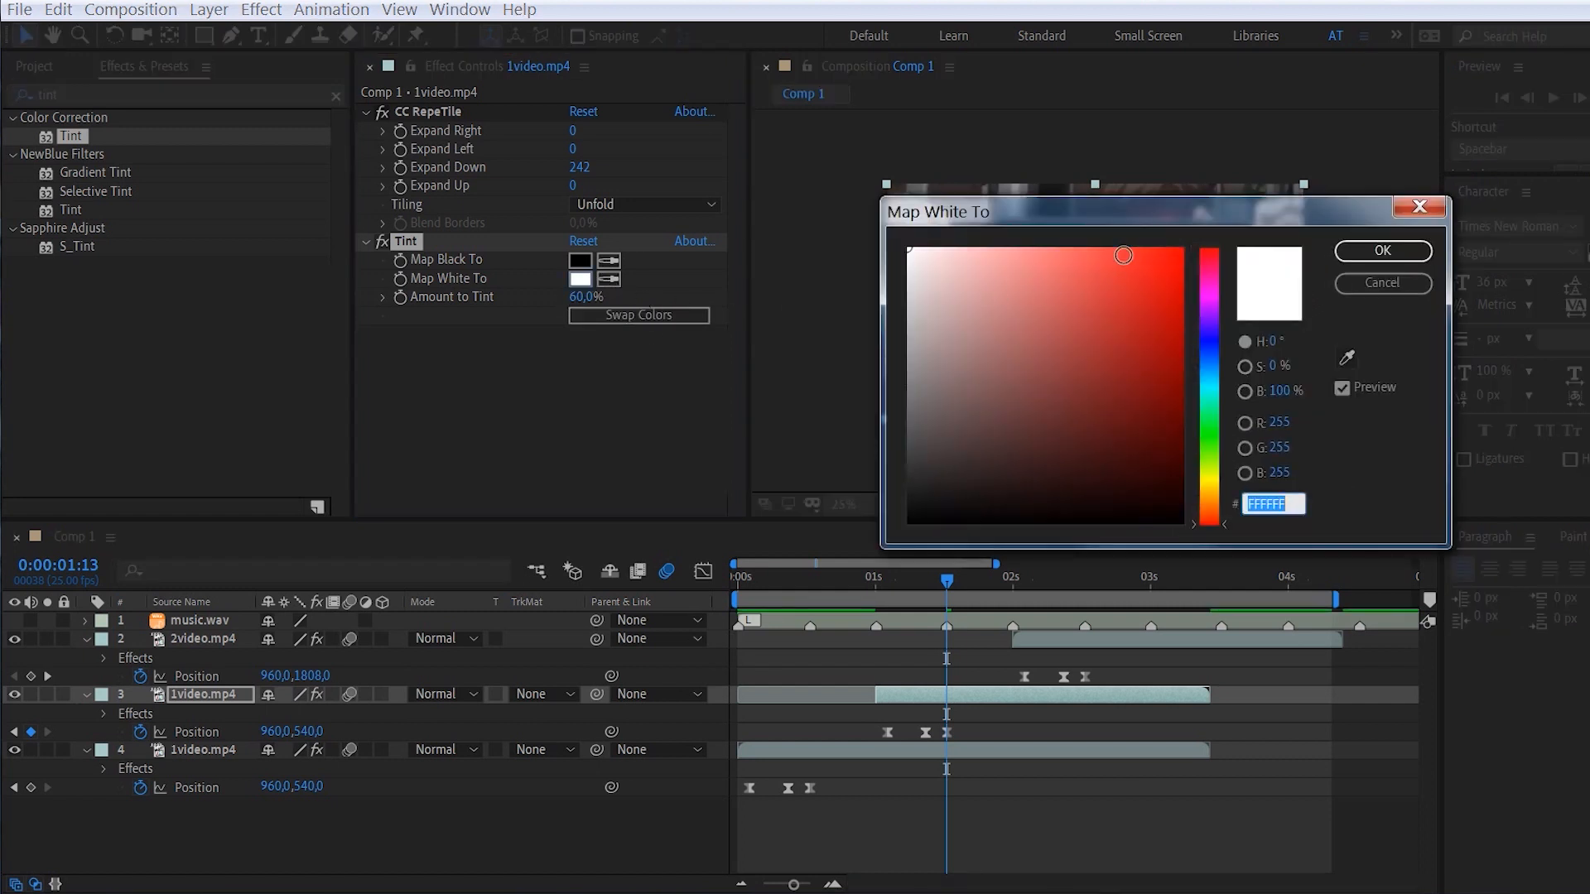
left_click(1113, 265)
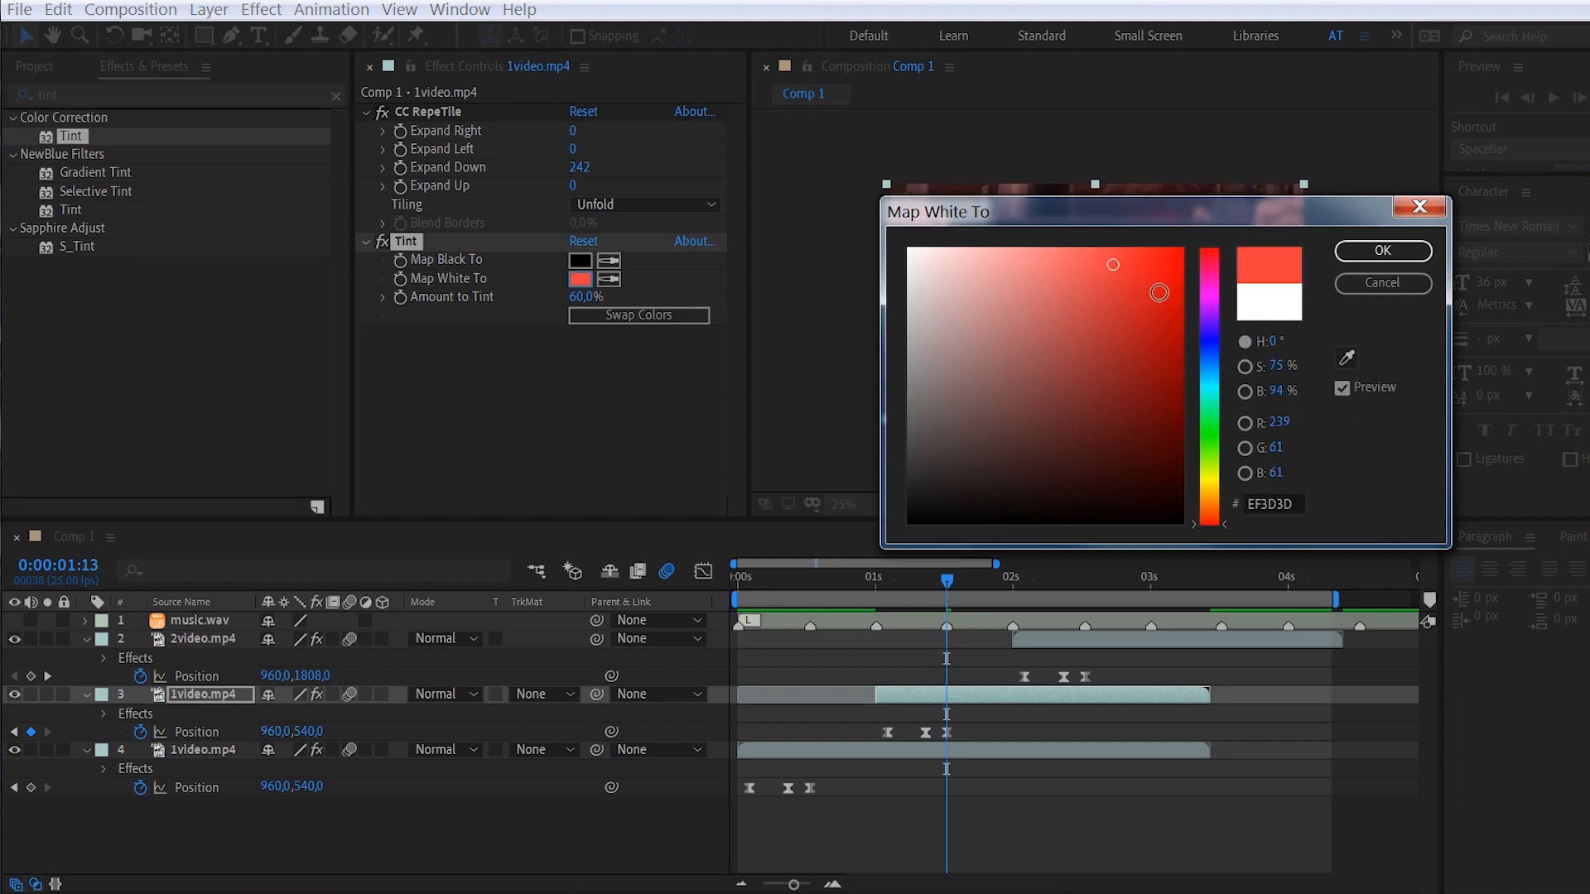
left_click(1381, 253)
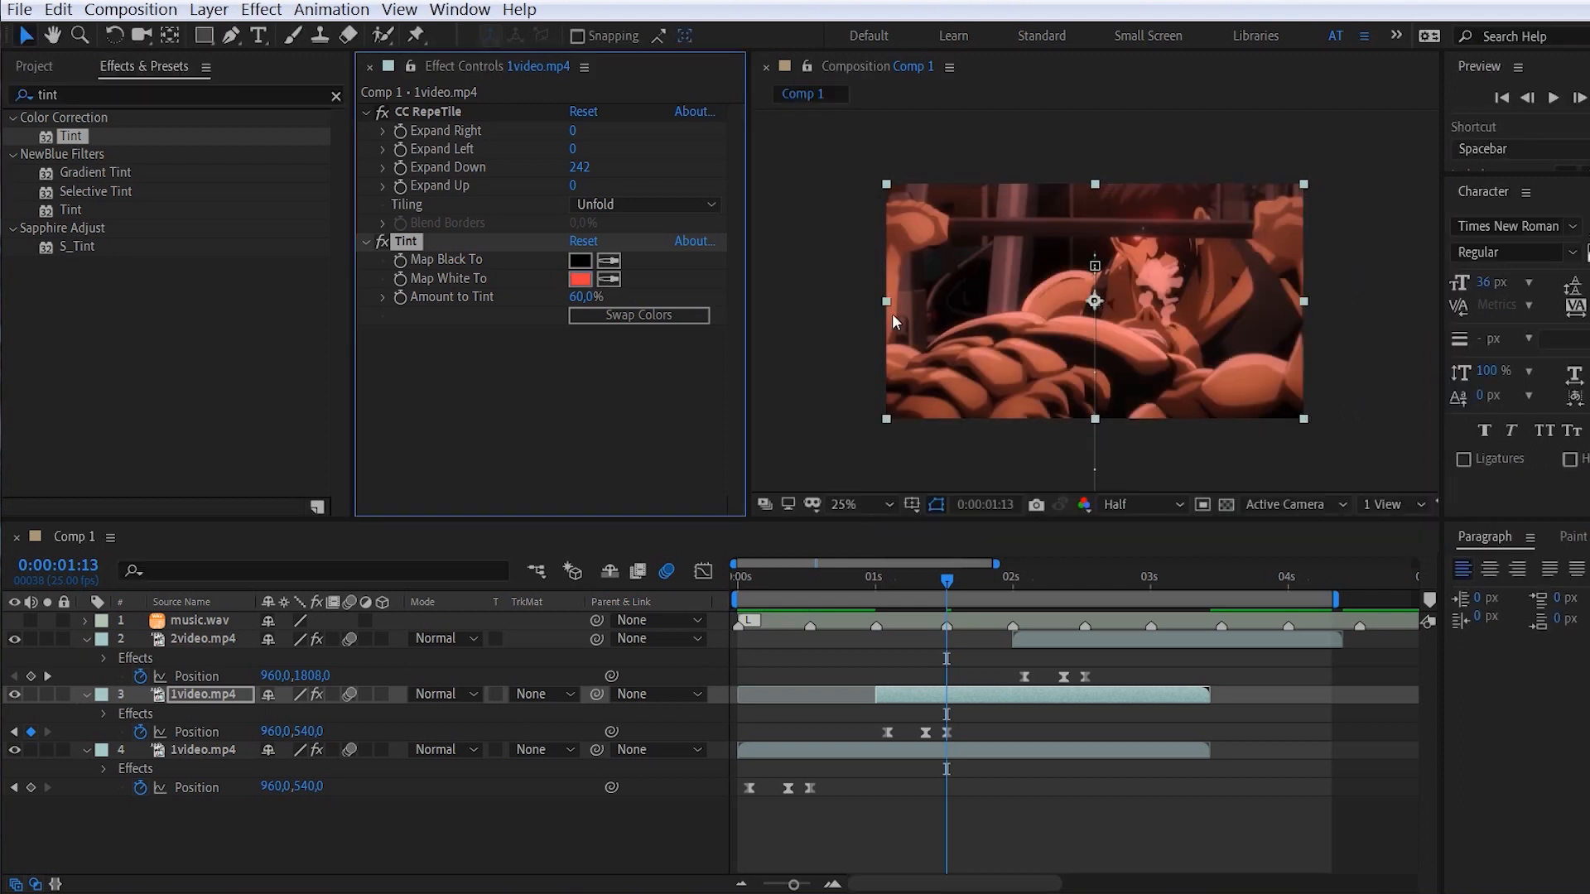
left_click_drag(589, 296, 597, 297)
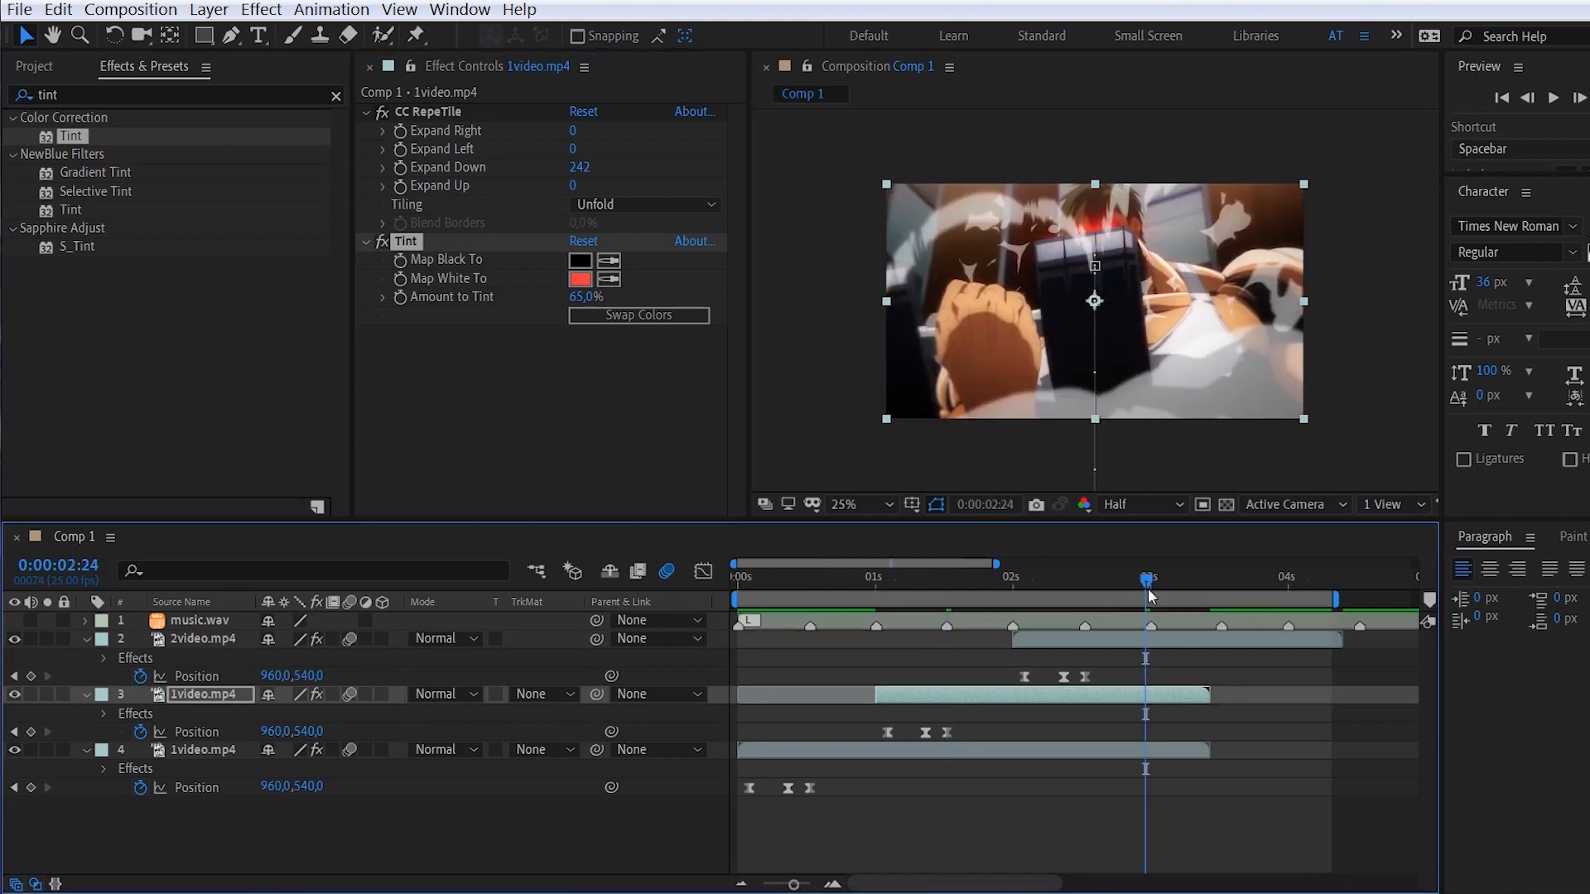
- Duplicate the 2video.mp4 layer, trim the upper copy to start at 0:00:03:00, and reveal its Position keyframes
left_click_drag(1147, 593, 1150, 594)
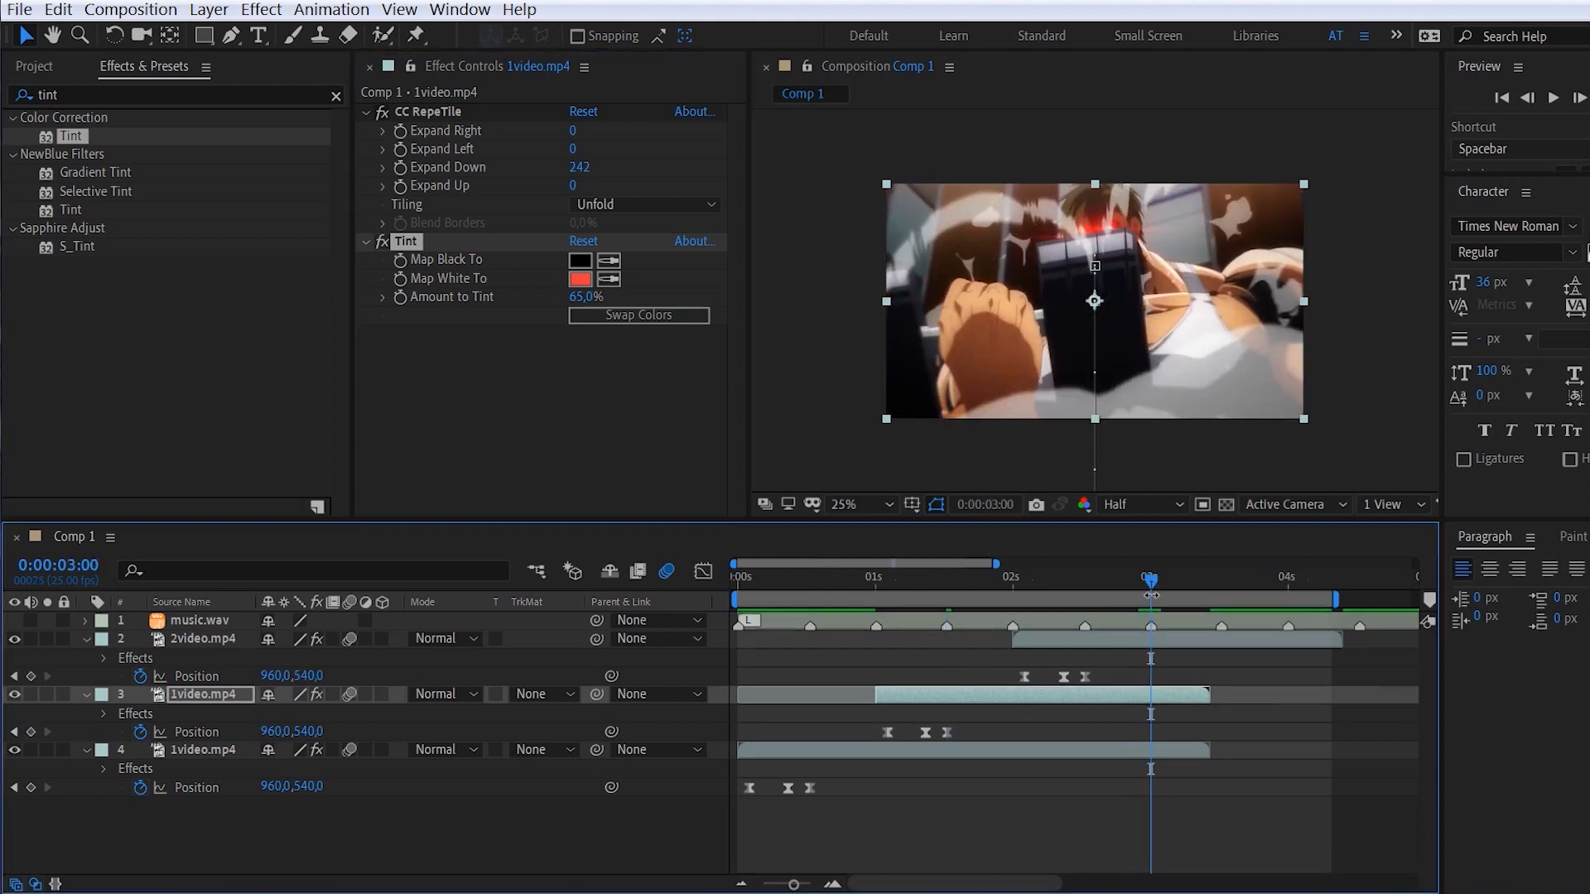
left_click(1089, 638)
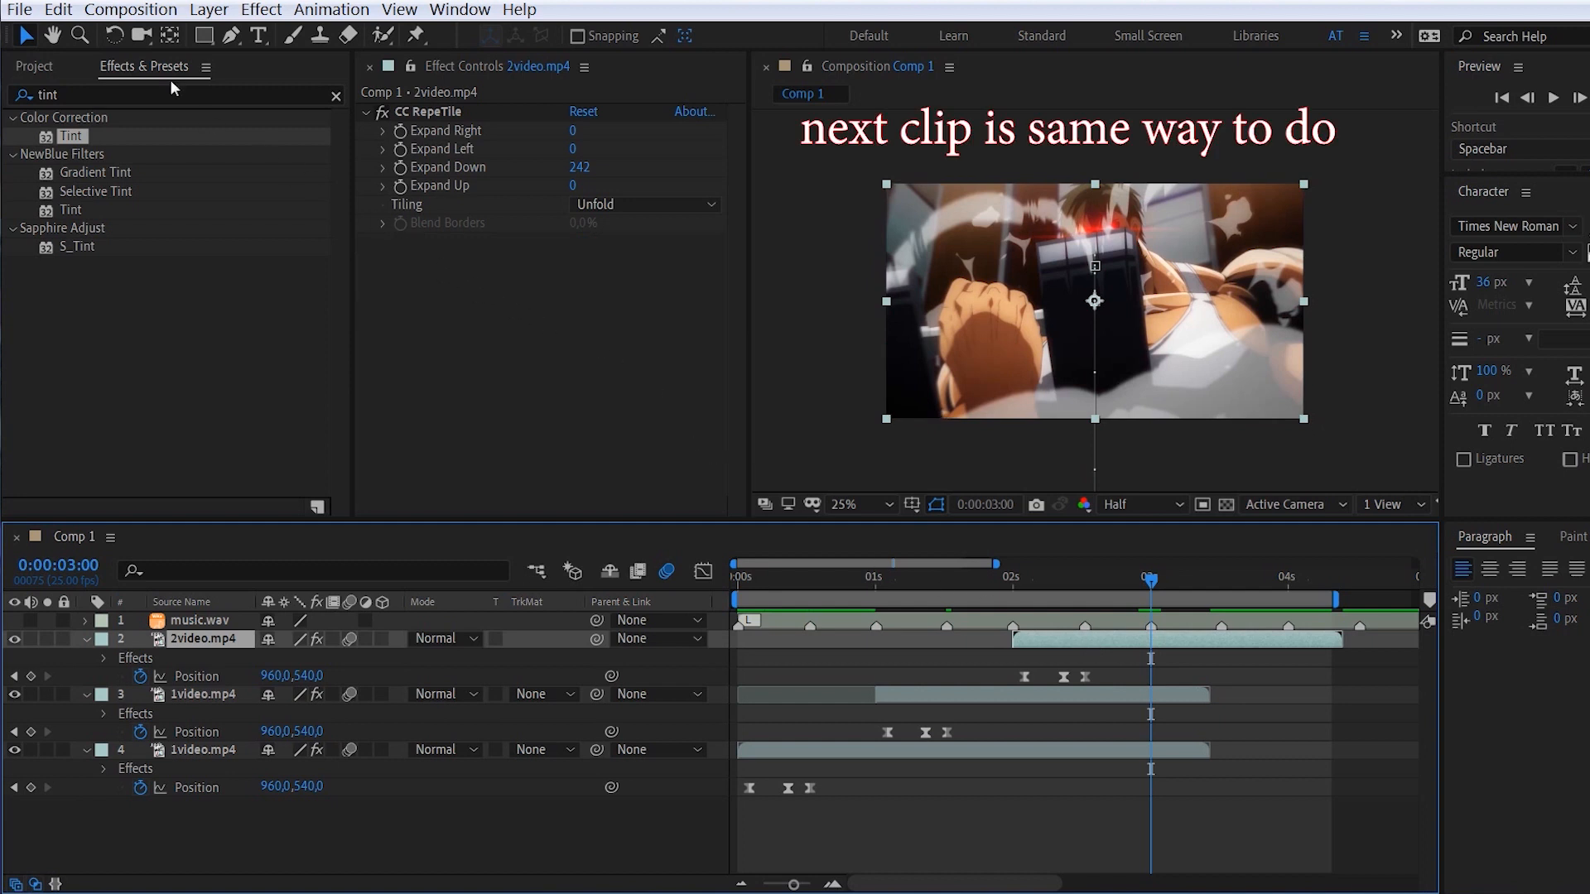
left_click(58, 10)
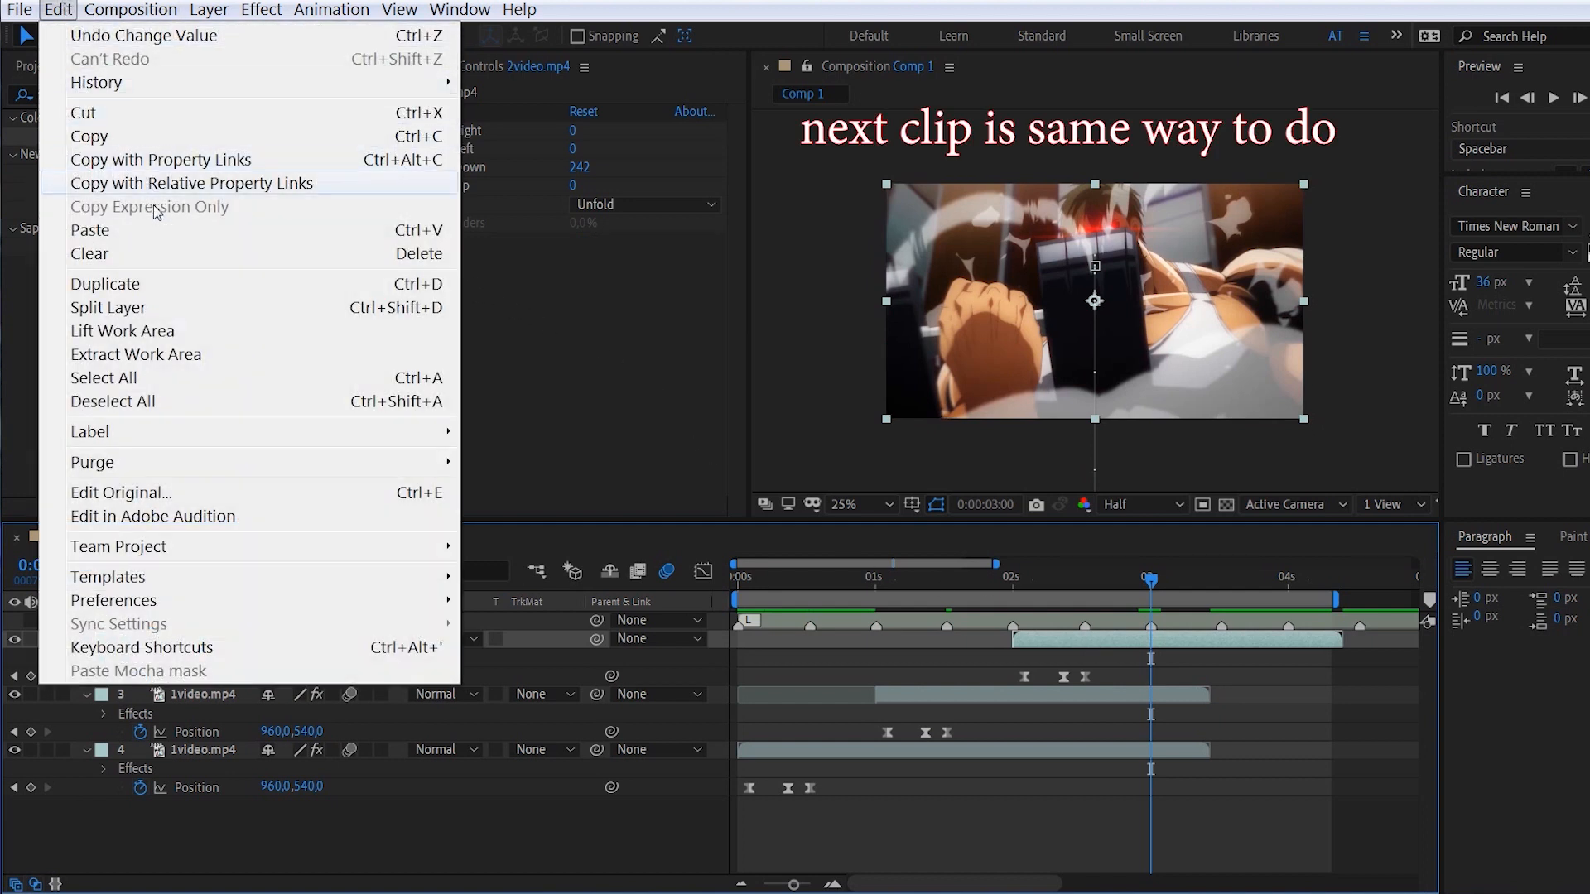
left_click(204, 283)
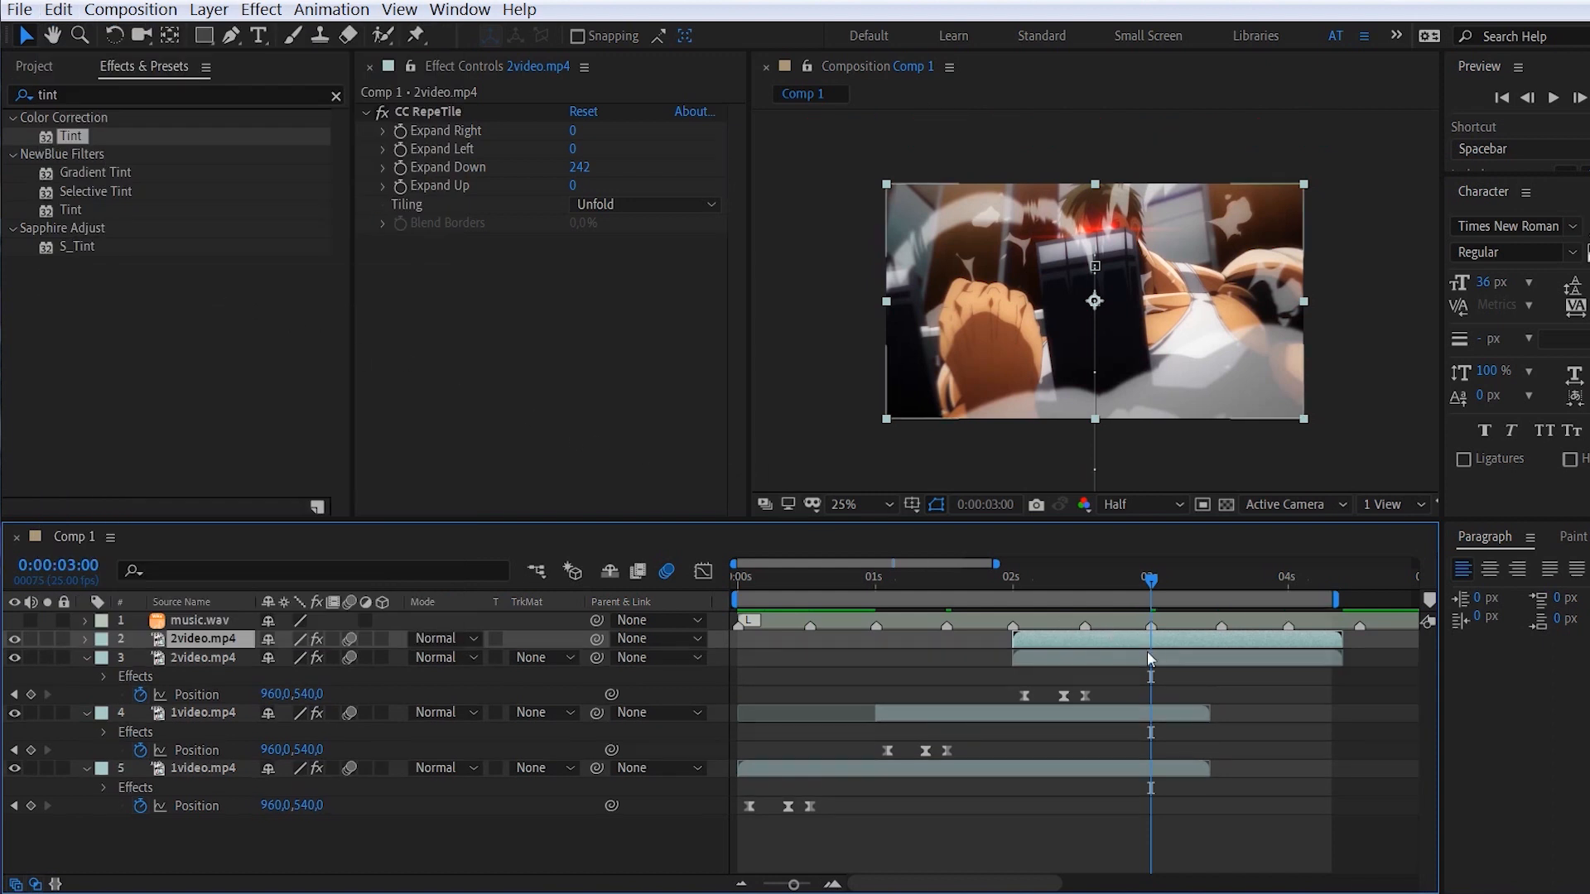
key("alt+bracketleft")
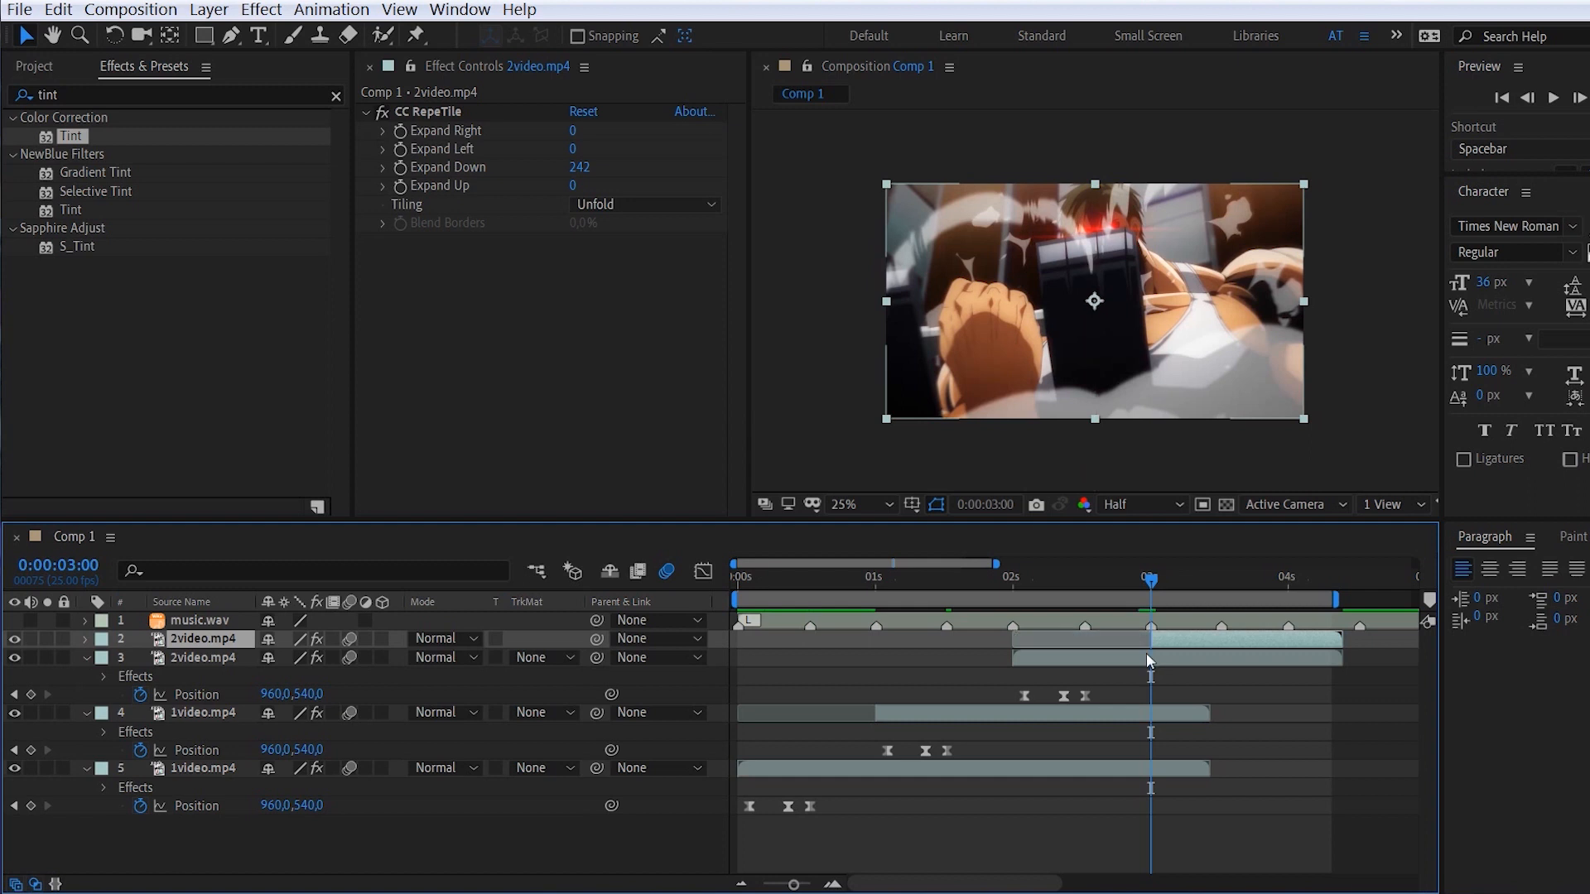
key("p")
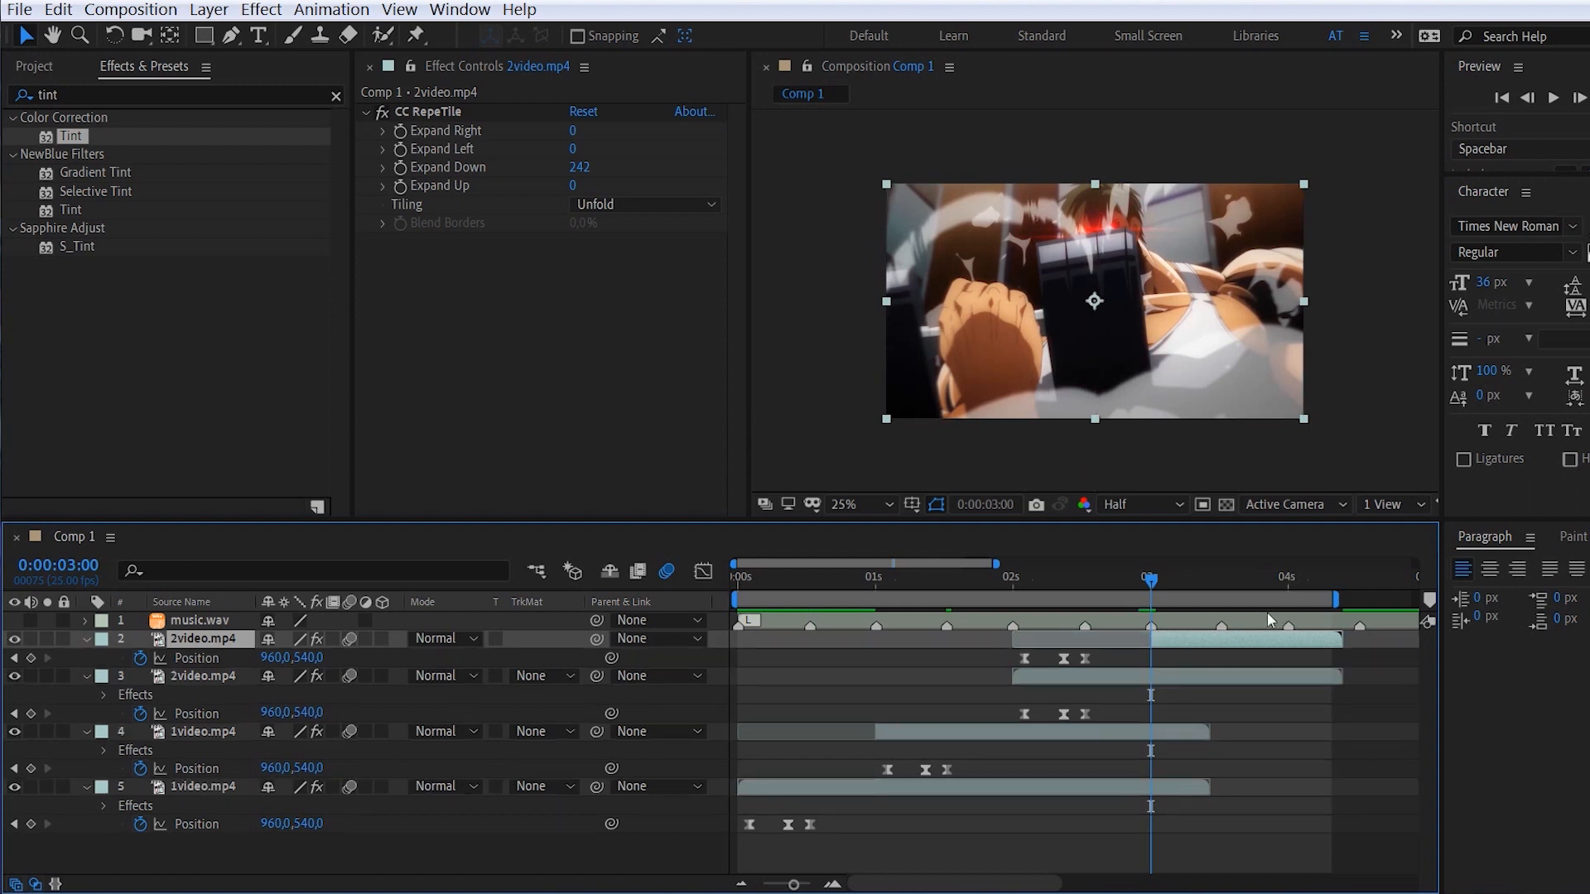
- Shift the upper 2video.mp4 copy's Position keyframes together so the last one falls on the beat marker at 0:00:03:13
mouse_move(1220, 583)
left_mouse_down()
mouse_move(1248, 587)
mouse_move(1223, 596)
left_mouse_up()
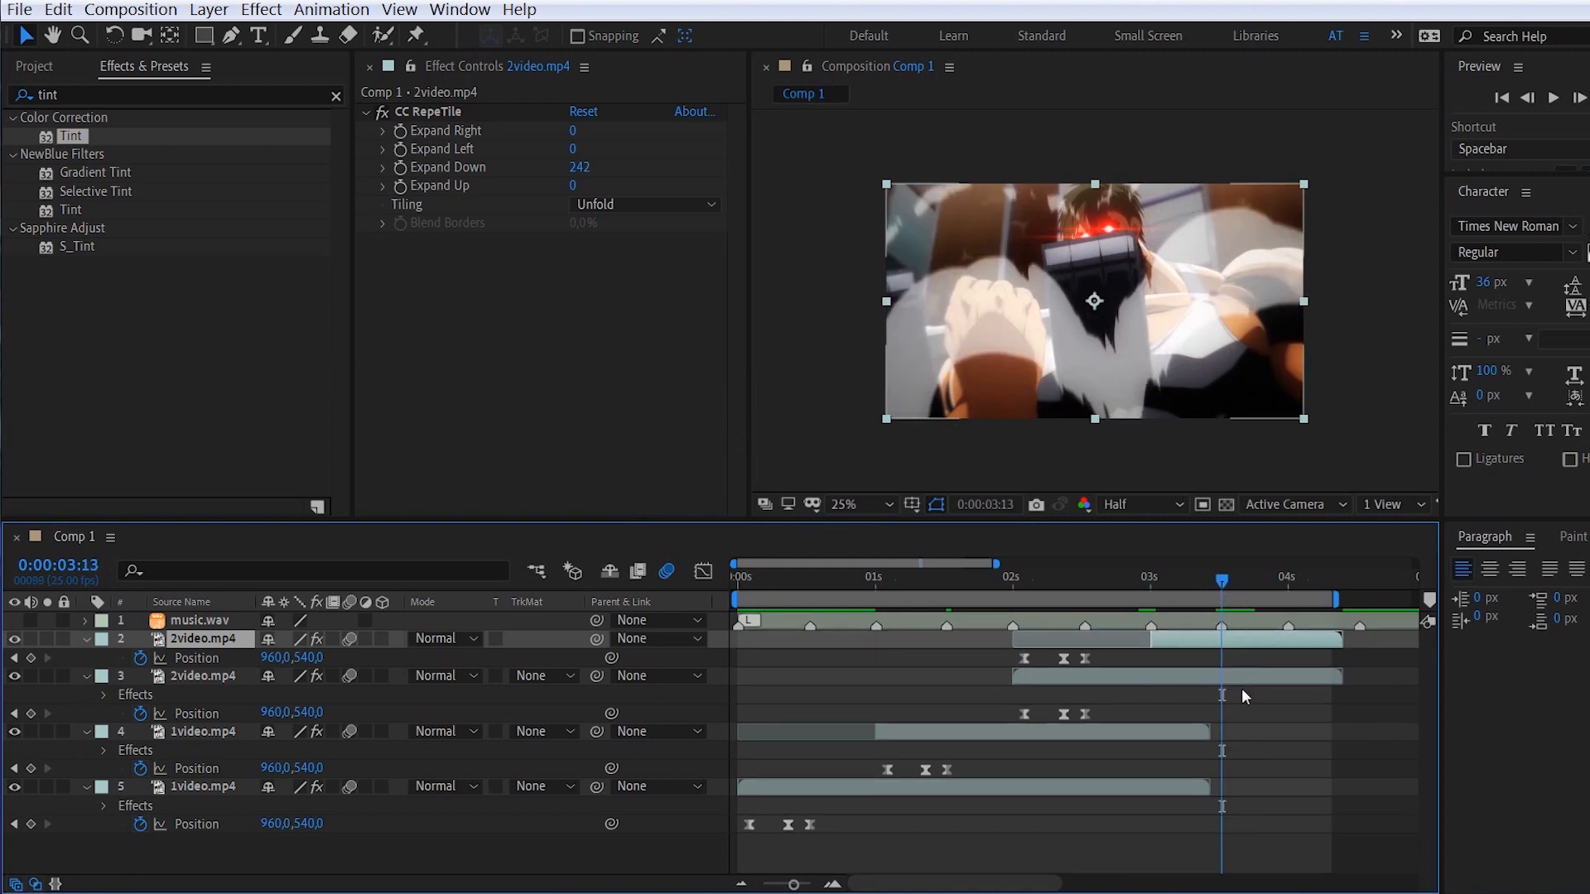
left_click_drag(1159, 654, 1225, 677)
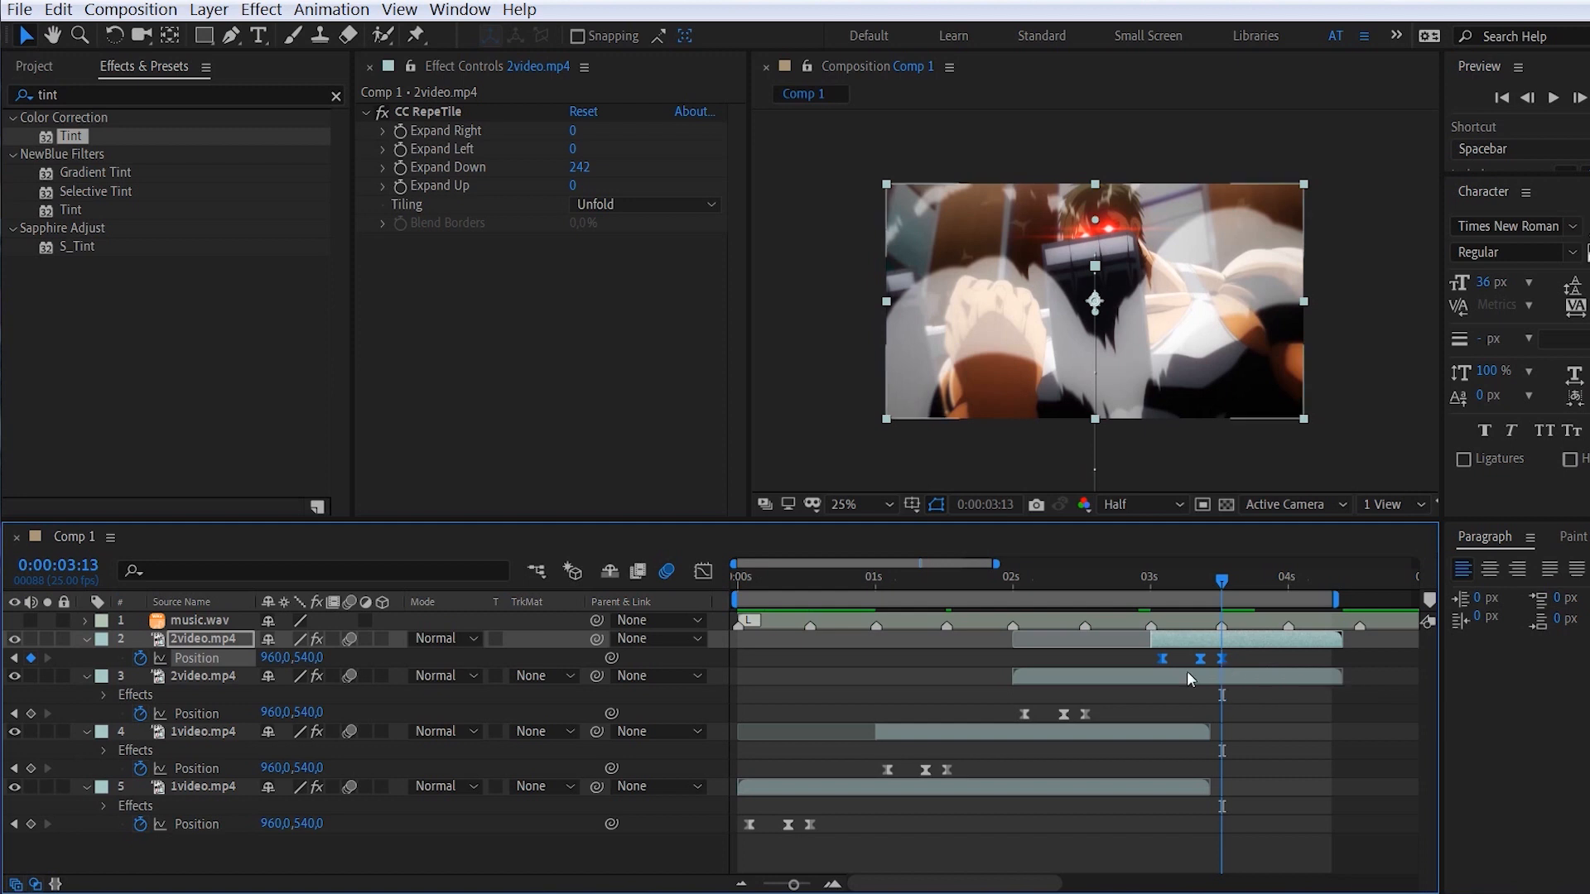
- Copy the red Tint effect from the upper 1video.mp4 copy and paste it onto the upper 2video.mp4 copy
left_click(1161, 677)
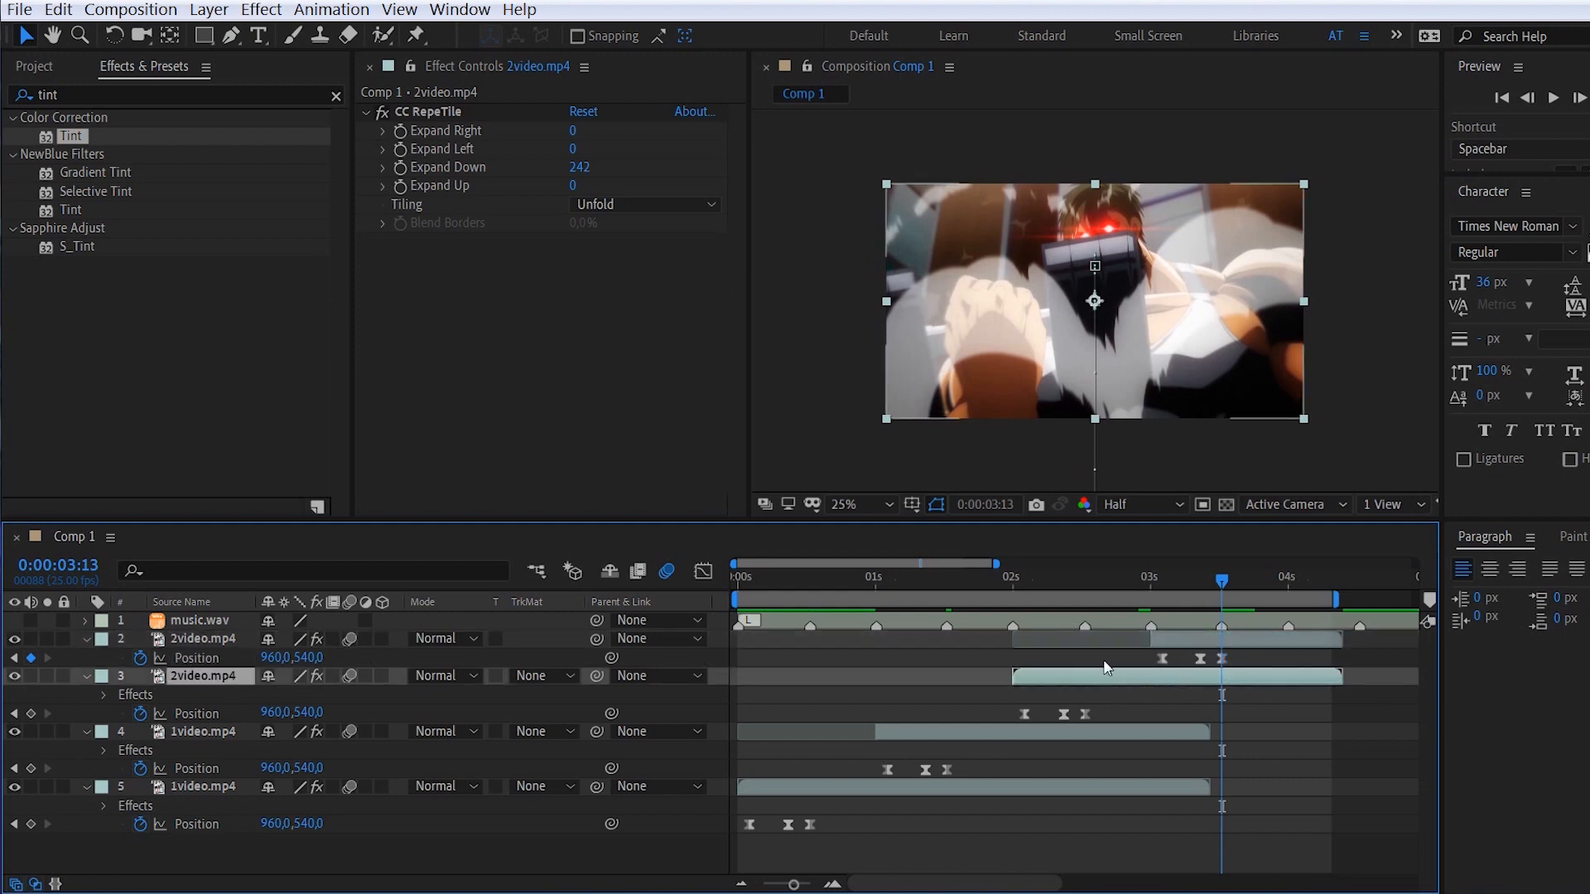
left_click(985, 728)
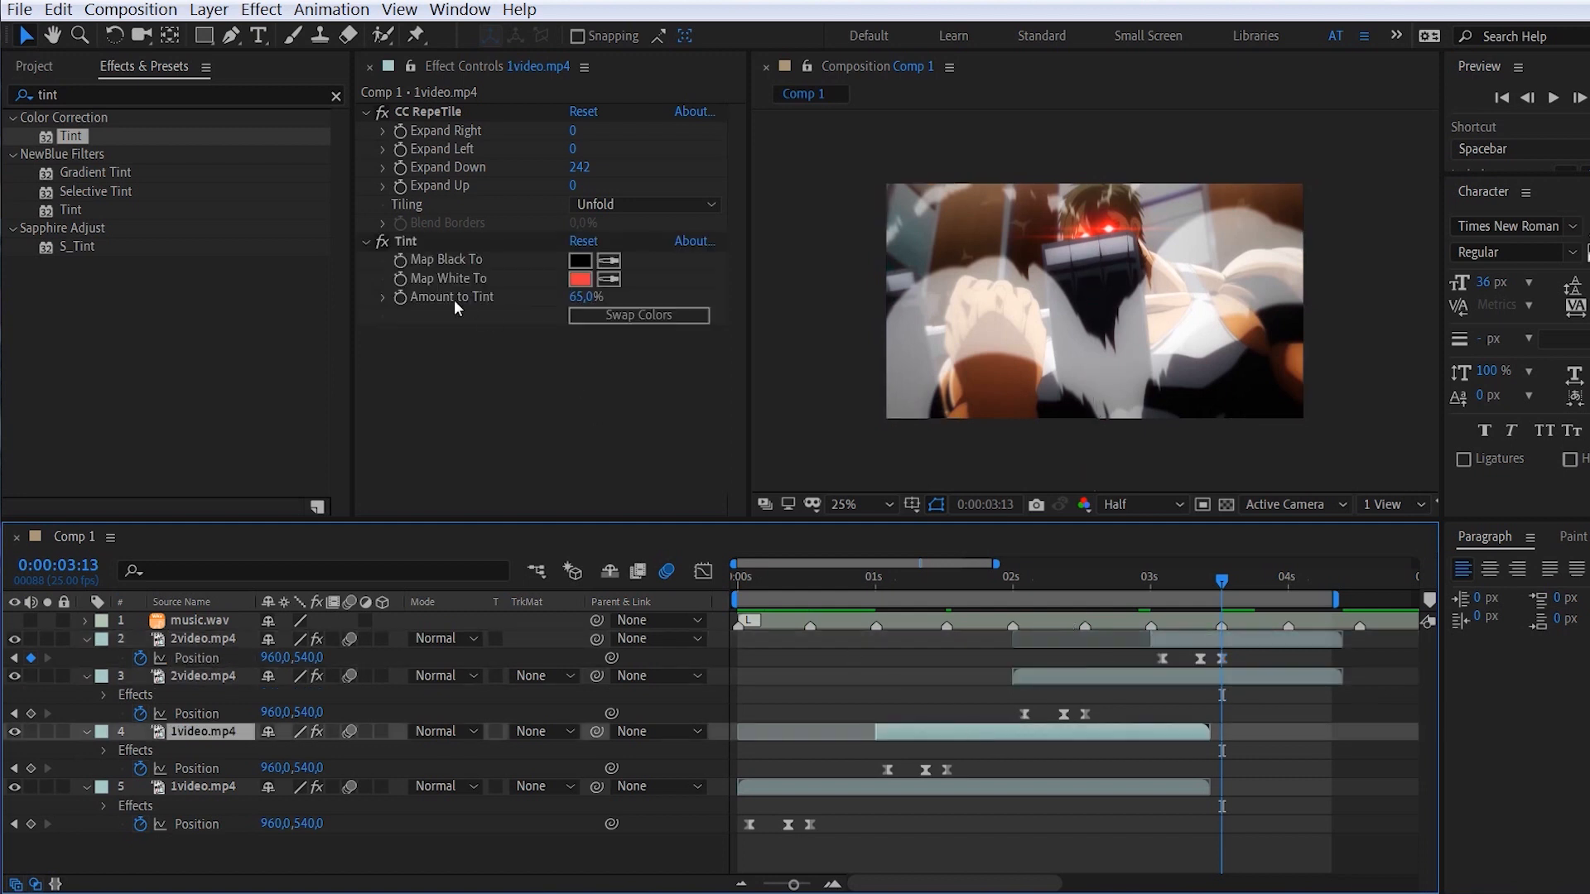
left_click(408, 241)
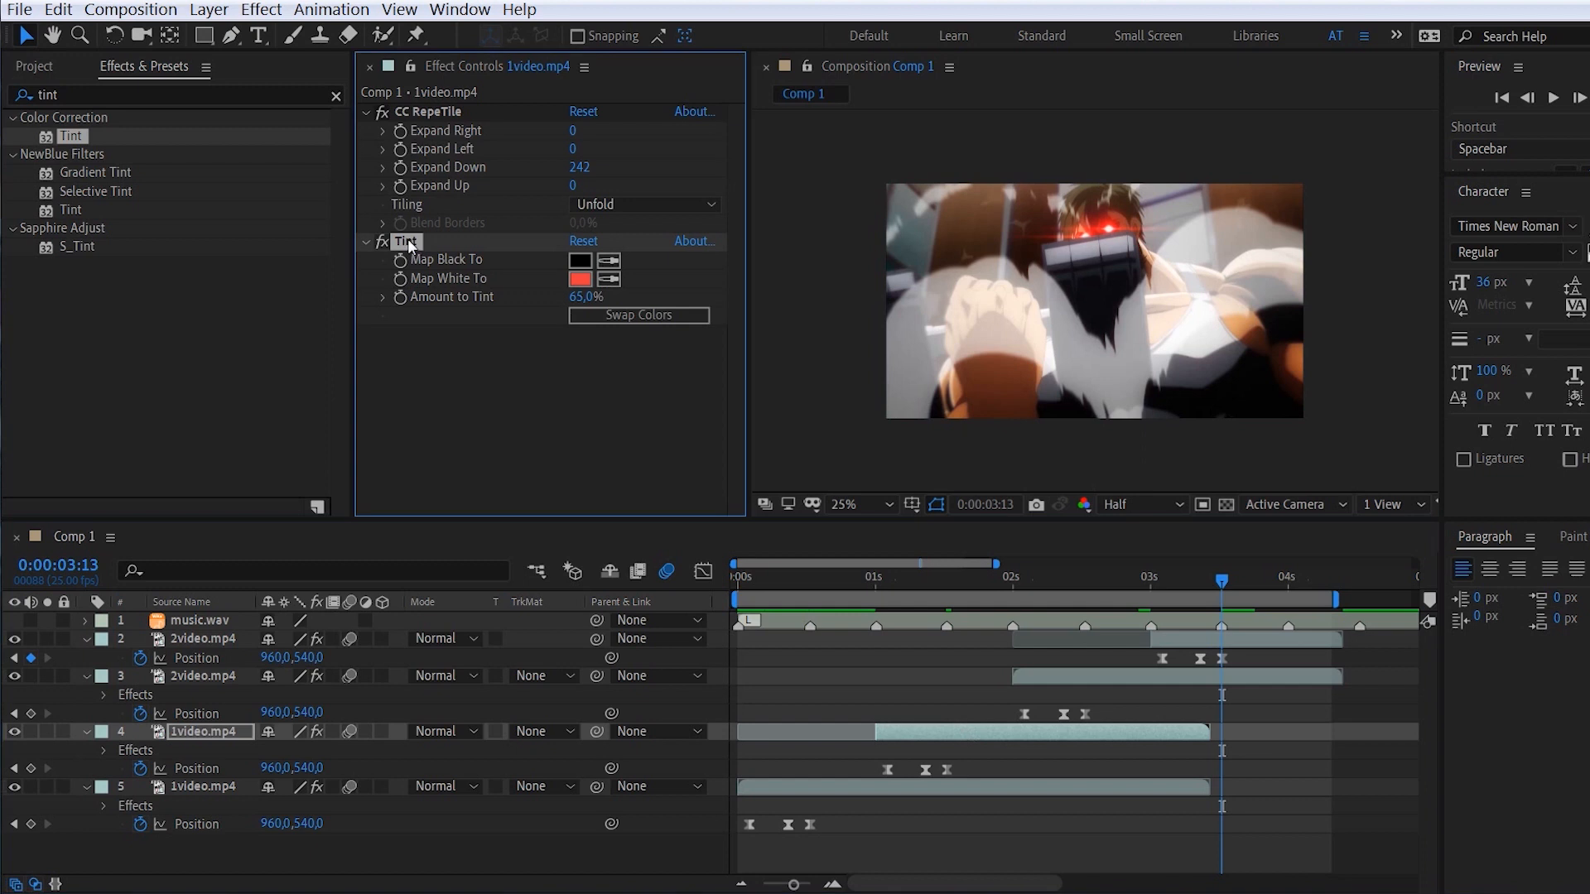
left_click(60, 10)
left_click(127, 132)
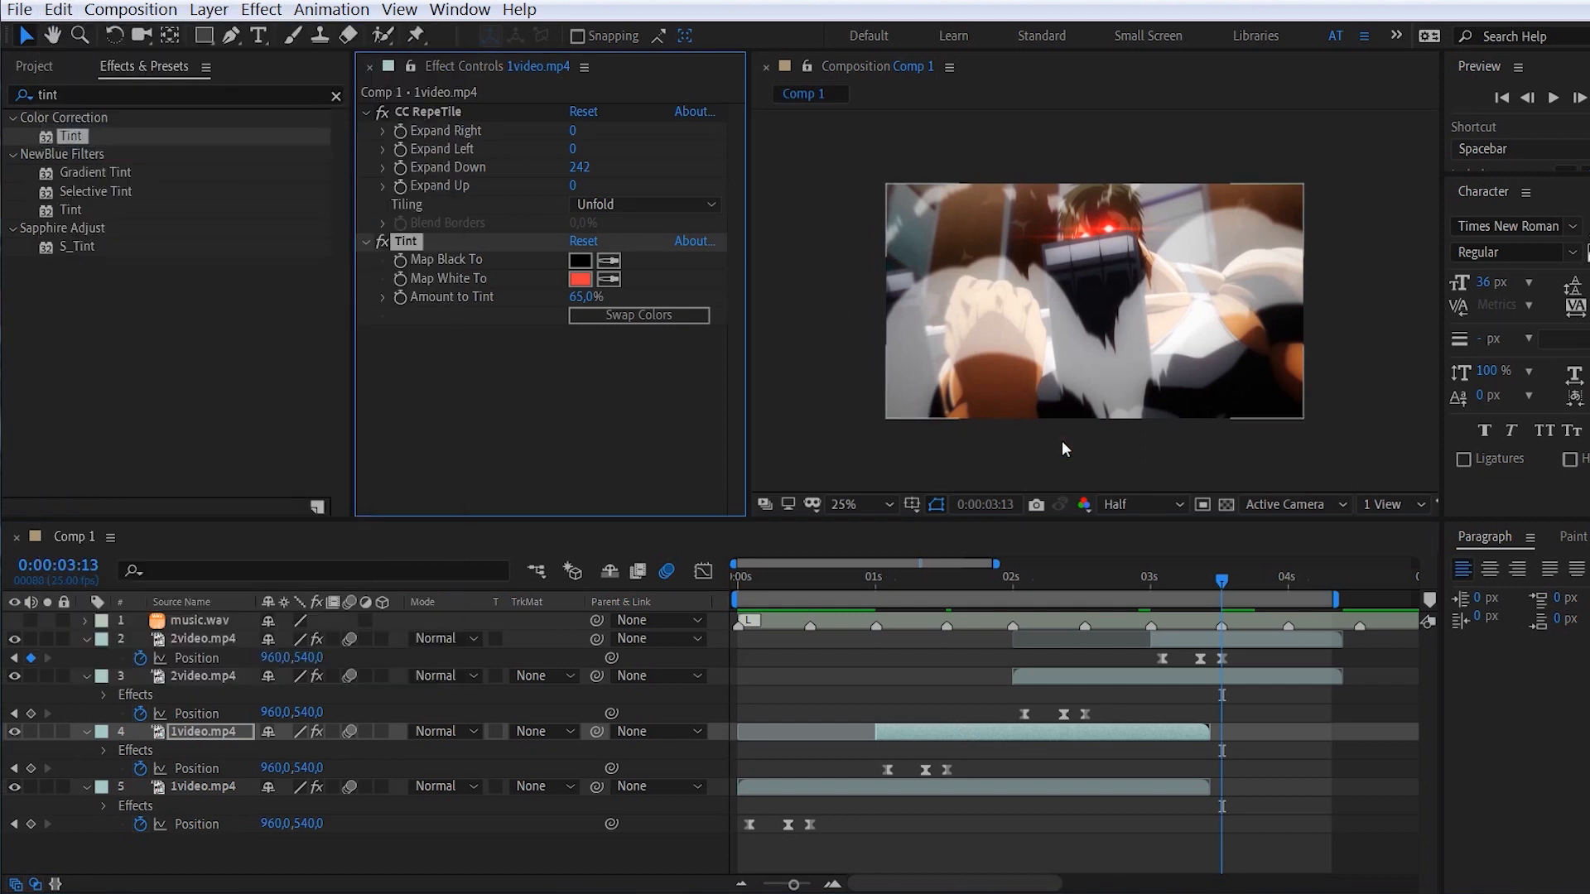
left_click(1213, 631)
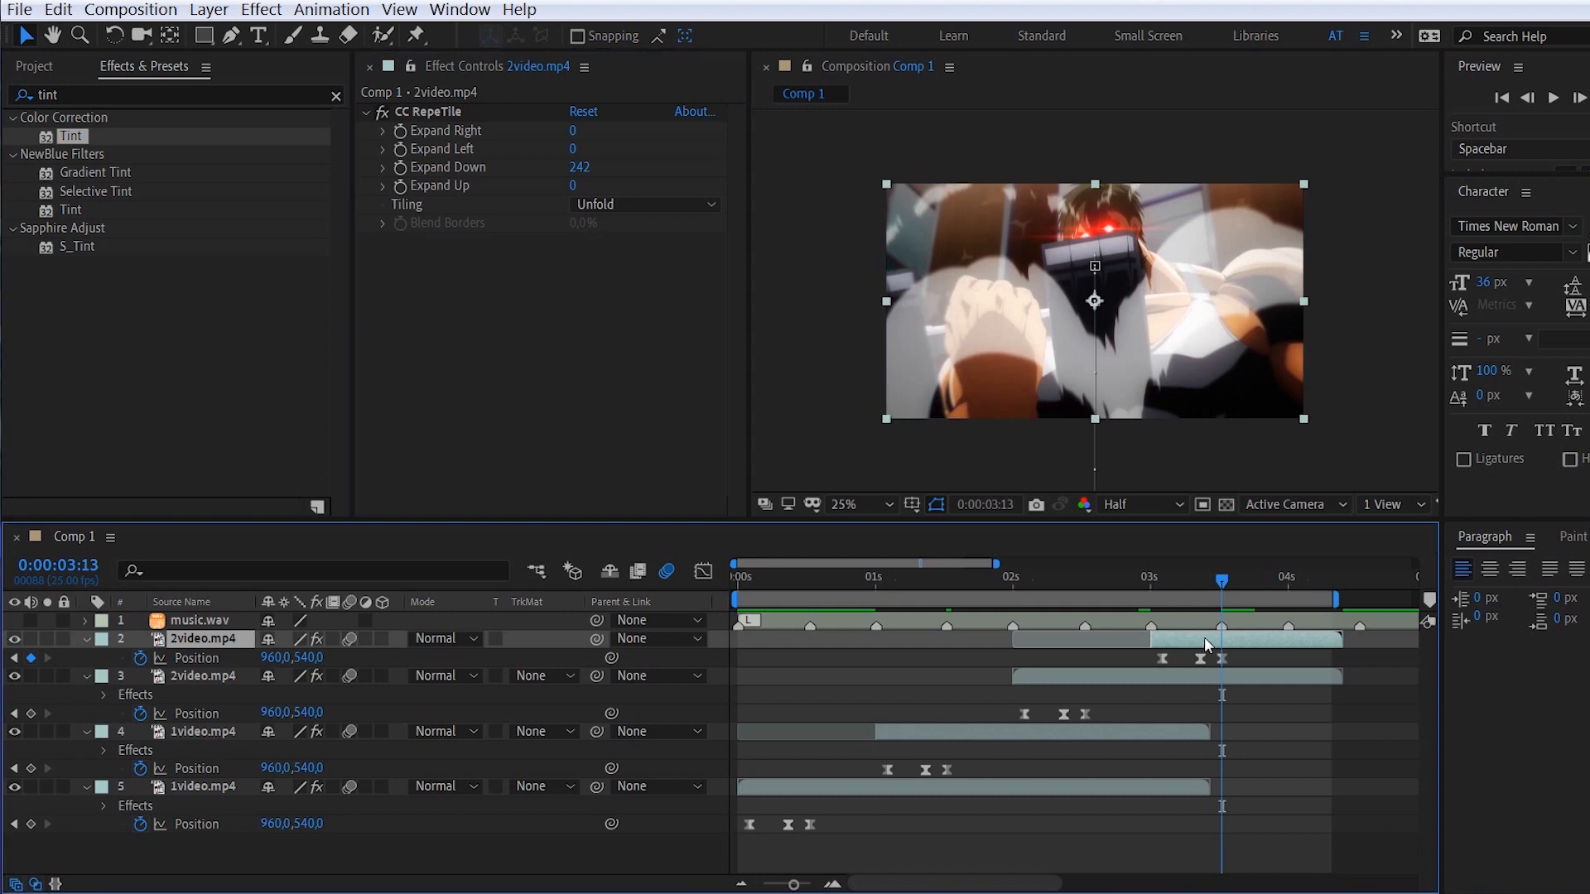
left_click(494, 301)
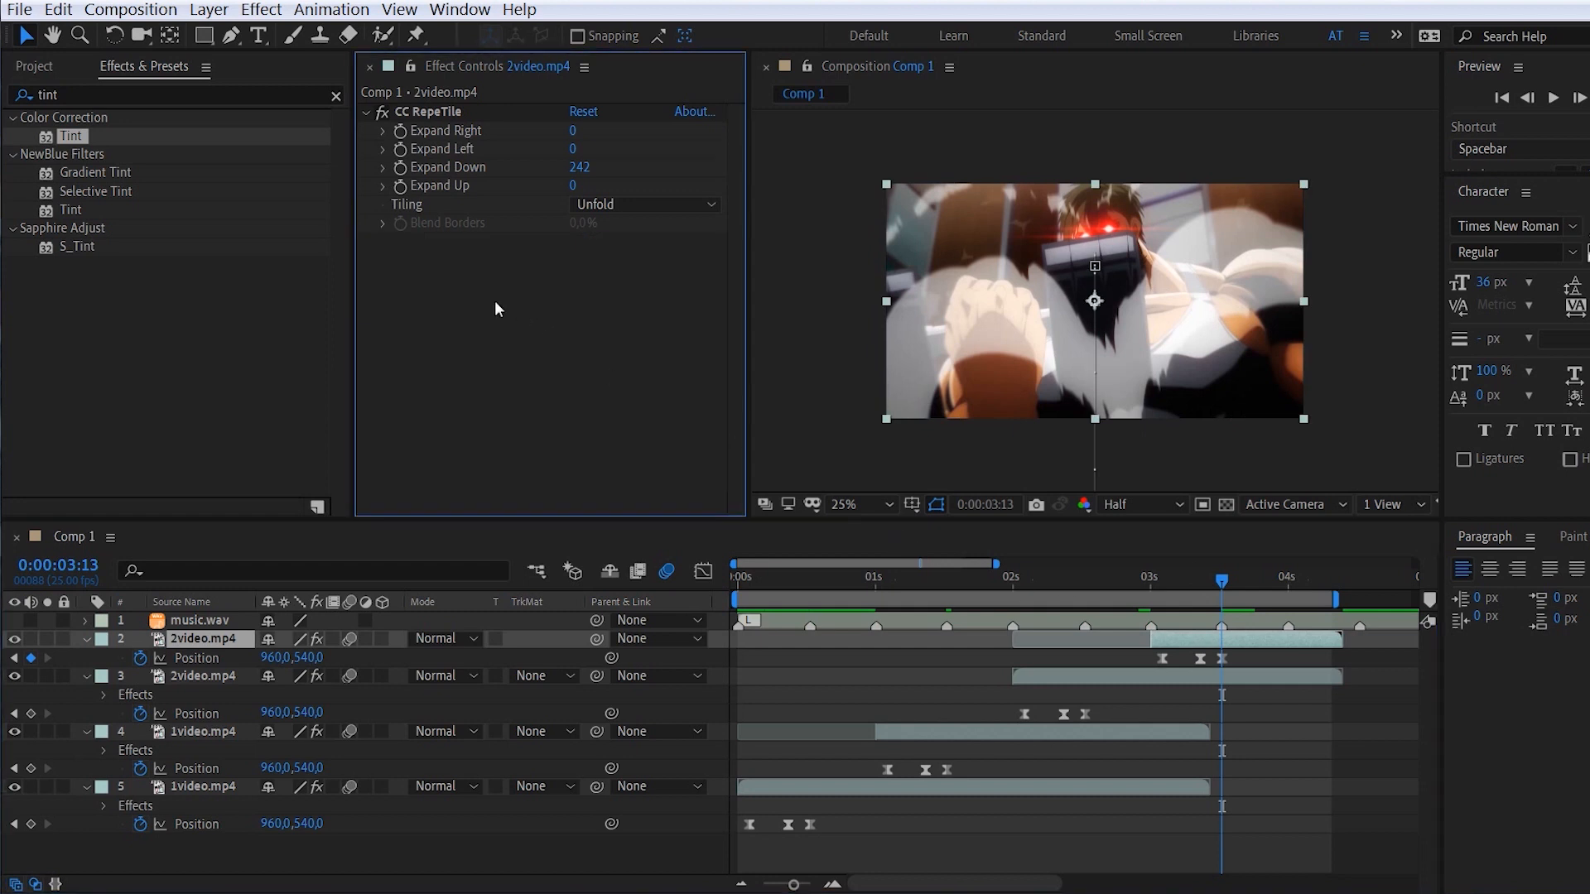
left_click(58, 9)
left_click(124, 230)
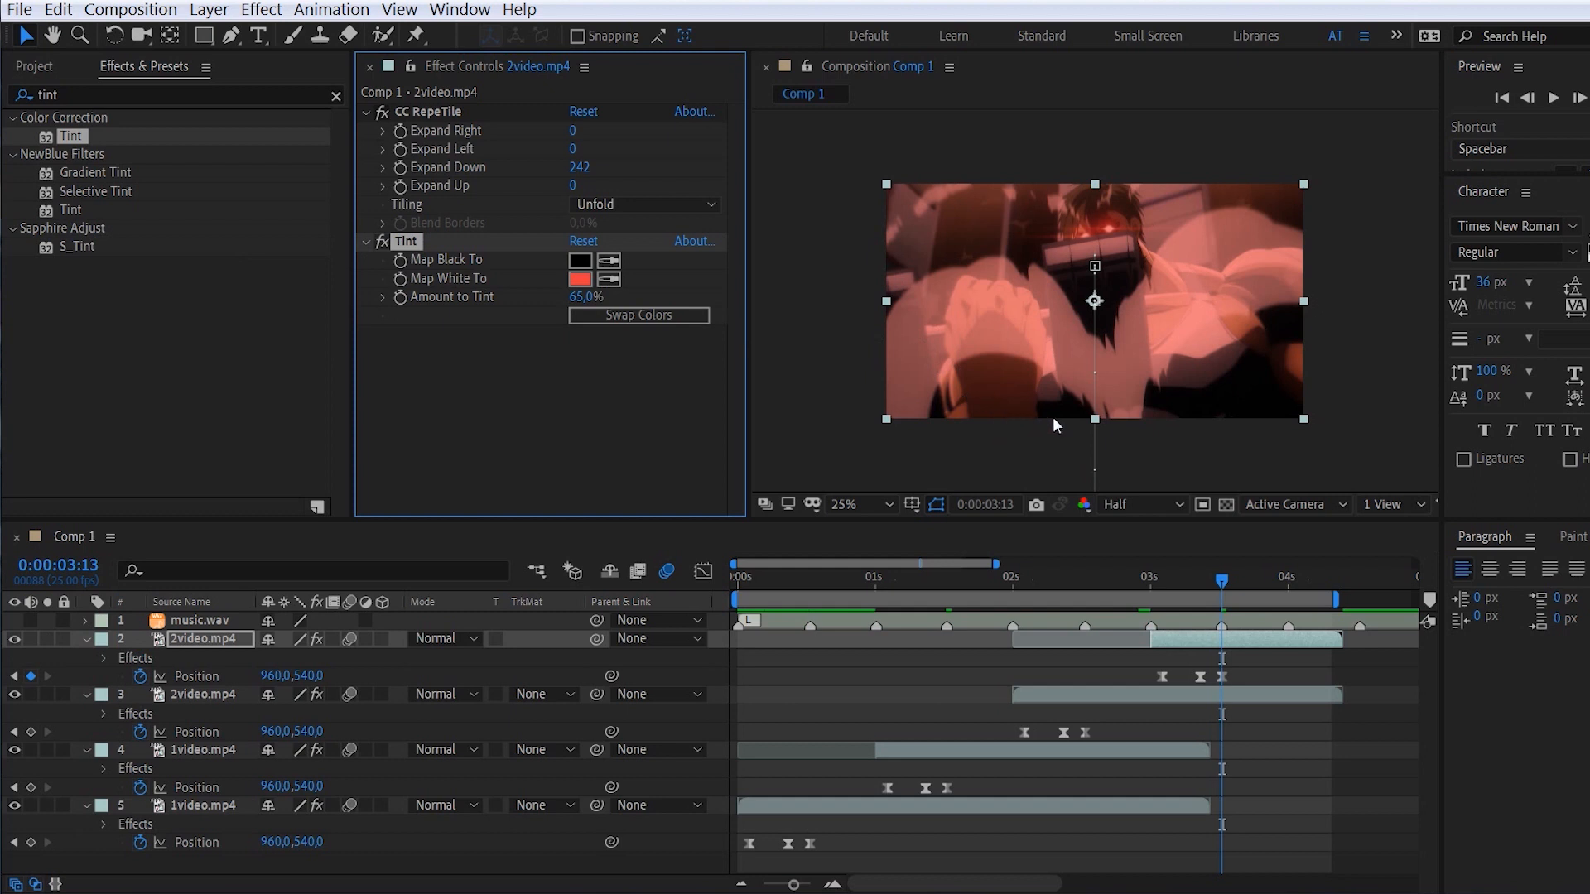
- Play back the composition from the start to review the tinted slide-ins
left_click_drag(990, 583, 709, 644)
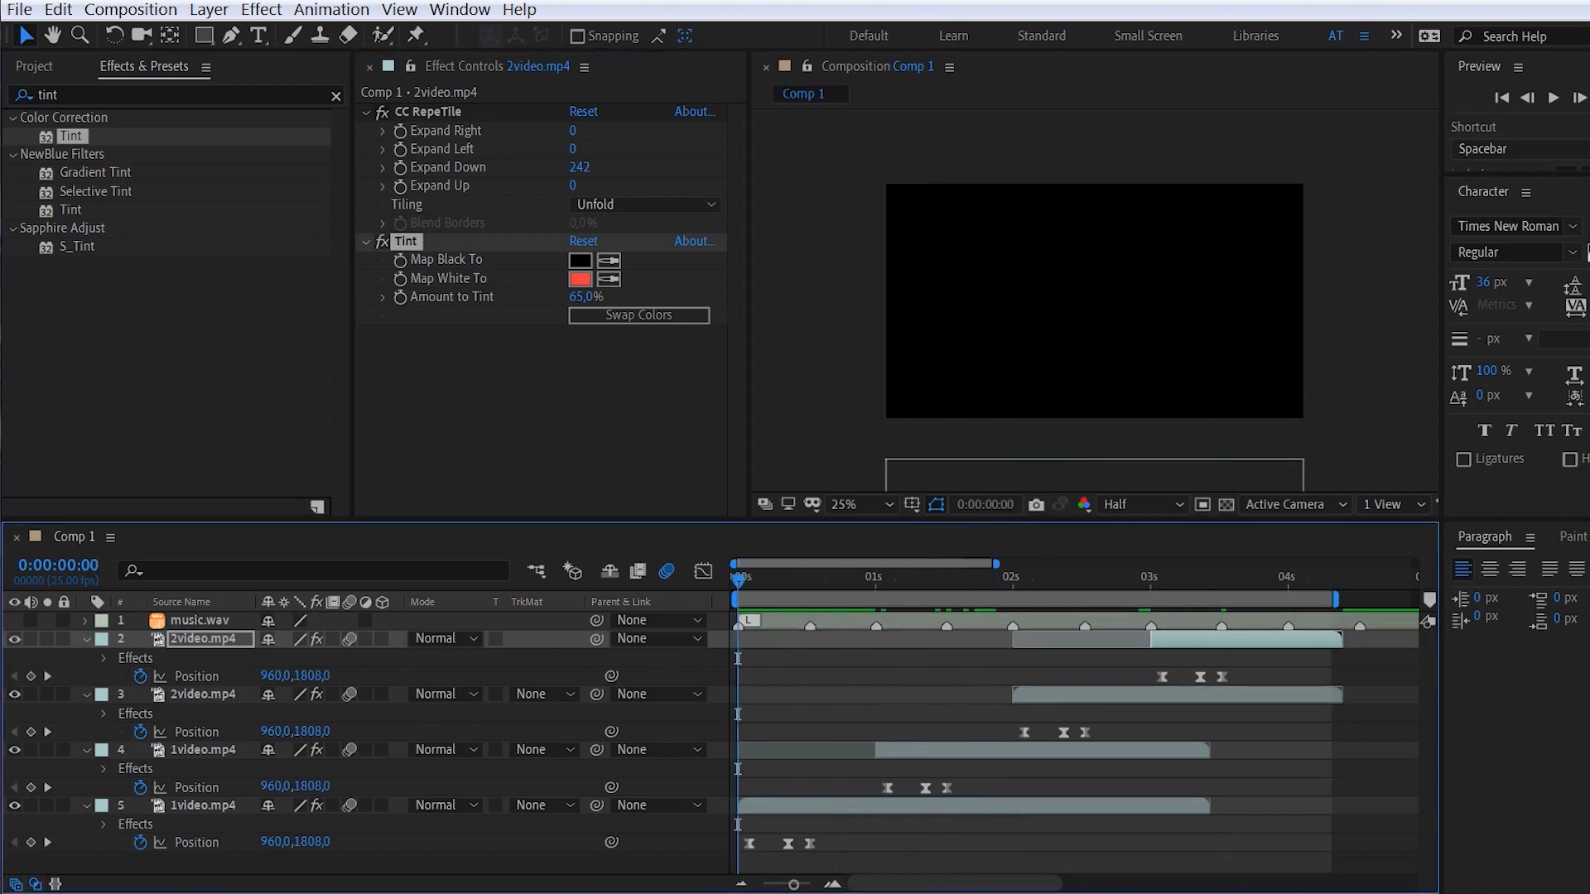
key("space")
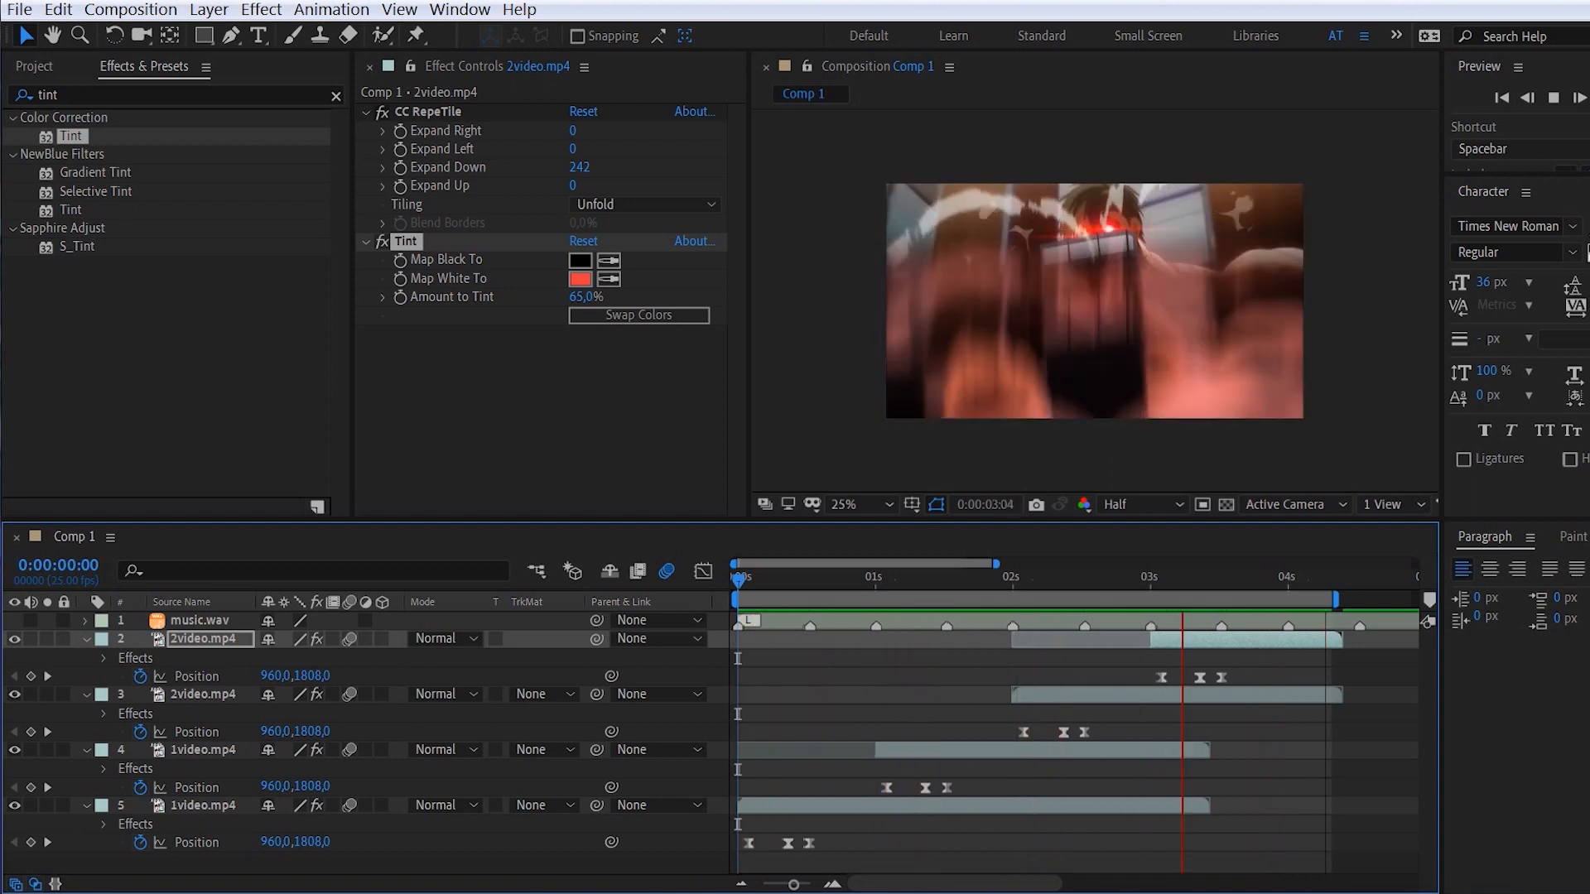
key("space")
left_click(406, 242)
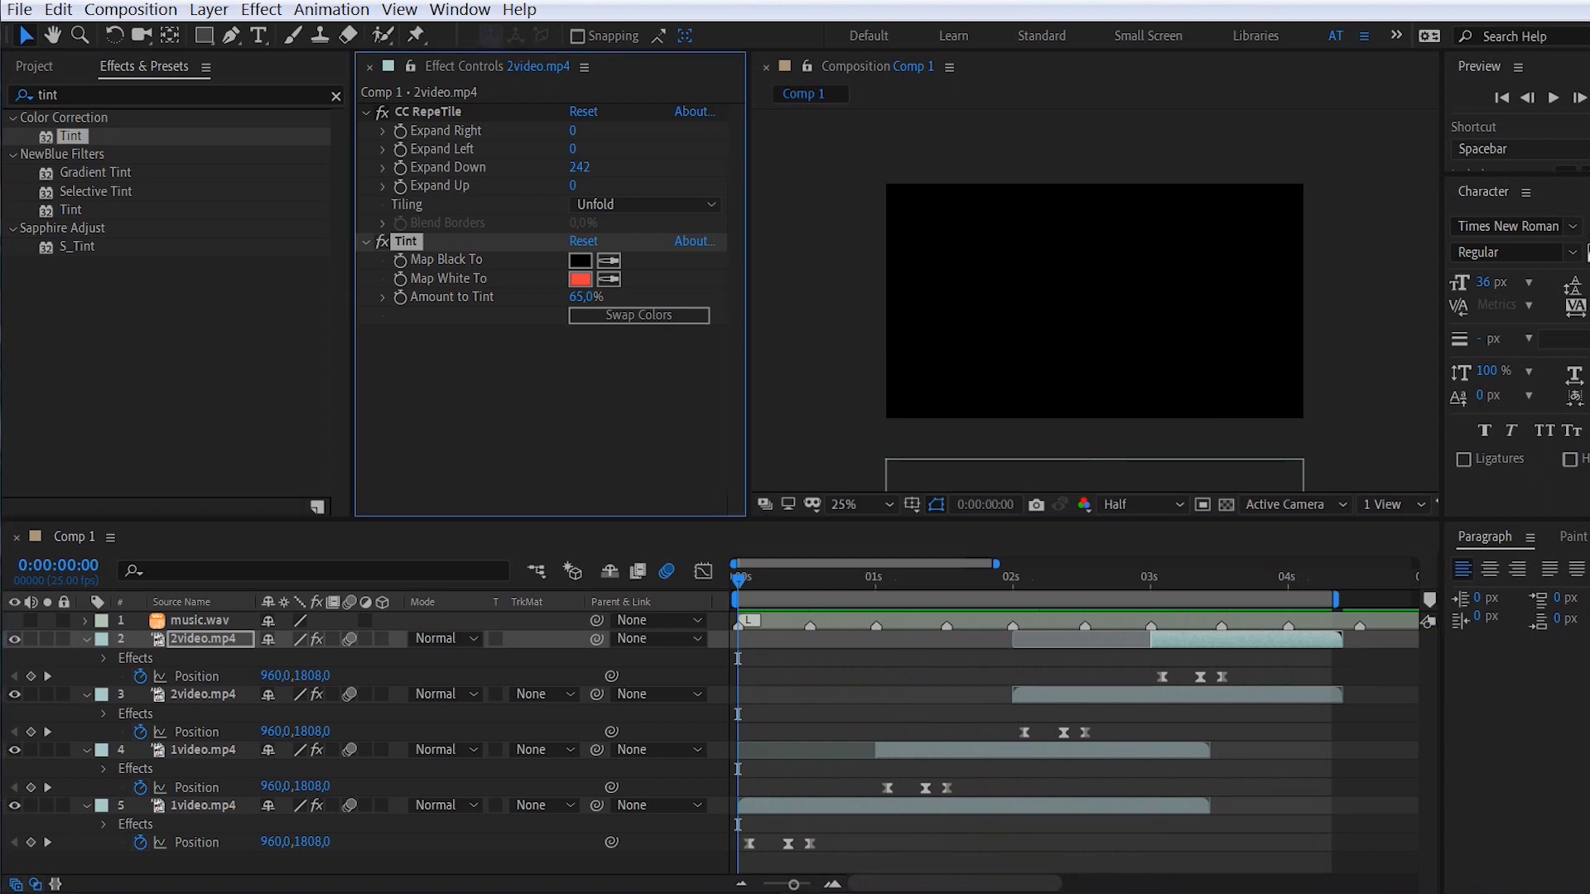
- Add a new null object directly above the upper 1video.mp4 layer
left_click(207, 755)
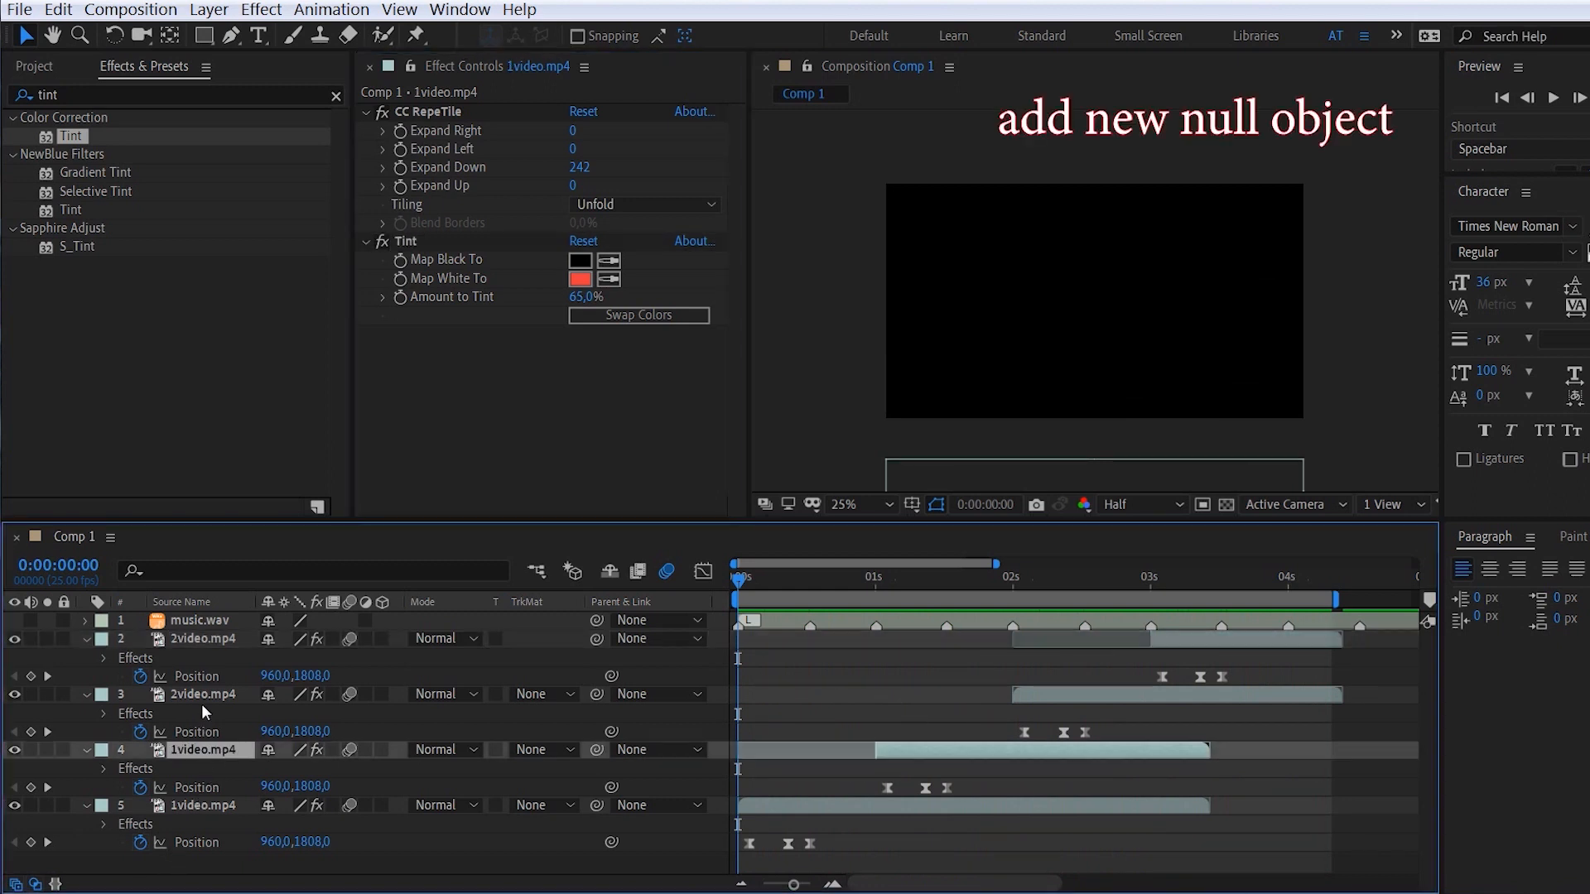
left_click(208, 9)
mouse_move(497, 35)
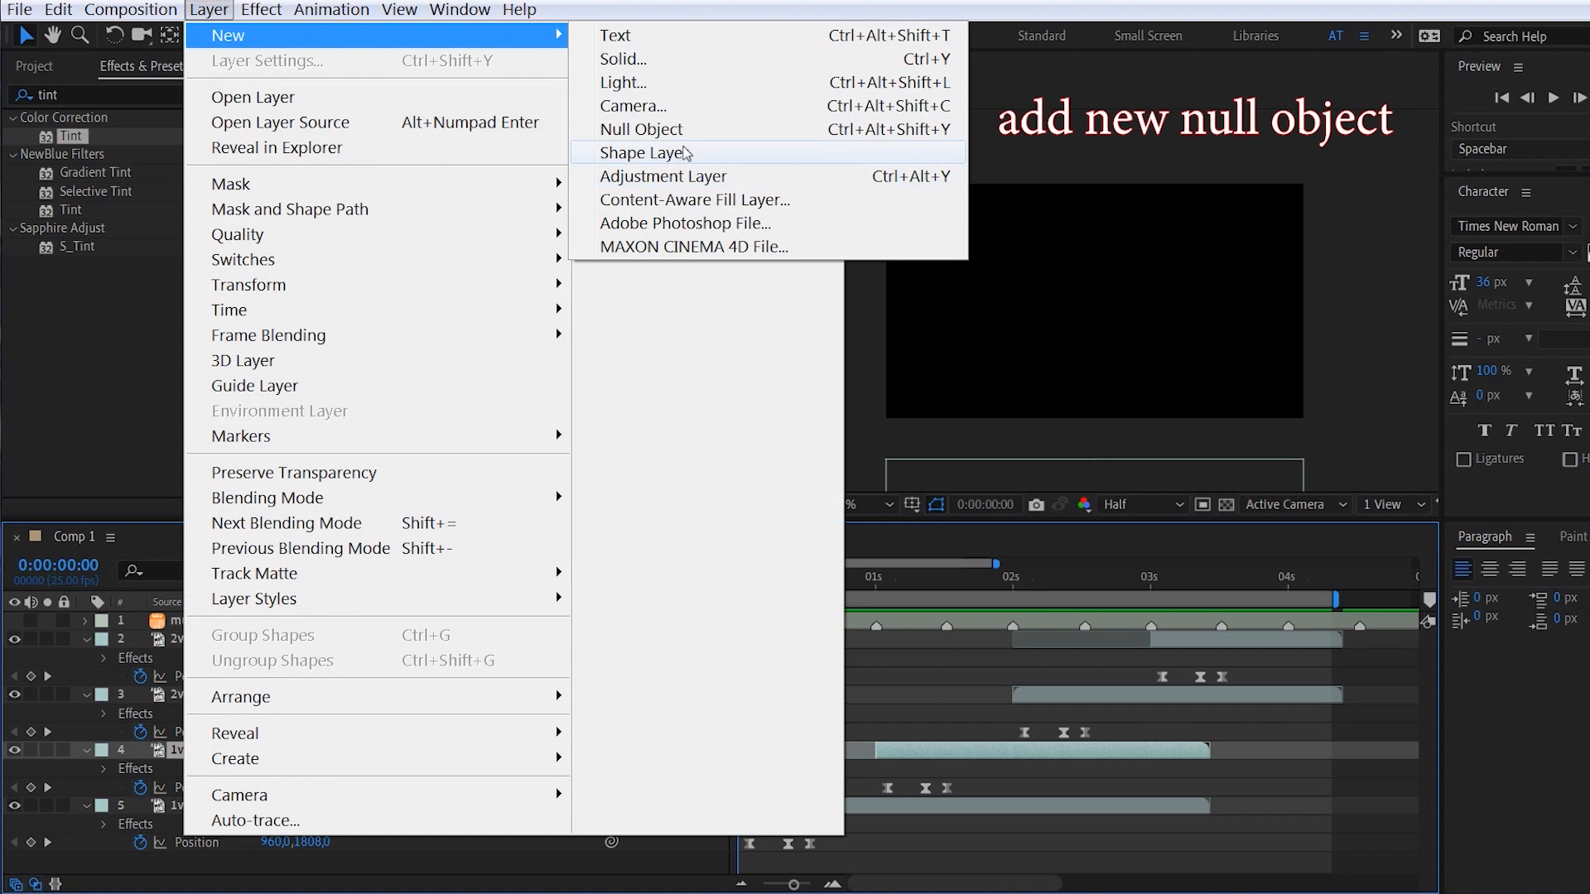
left_click(719, 130)
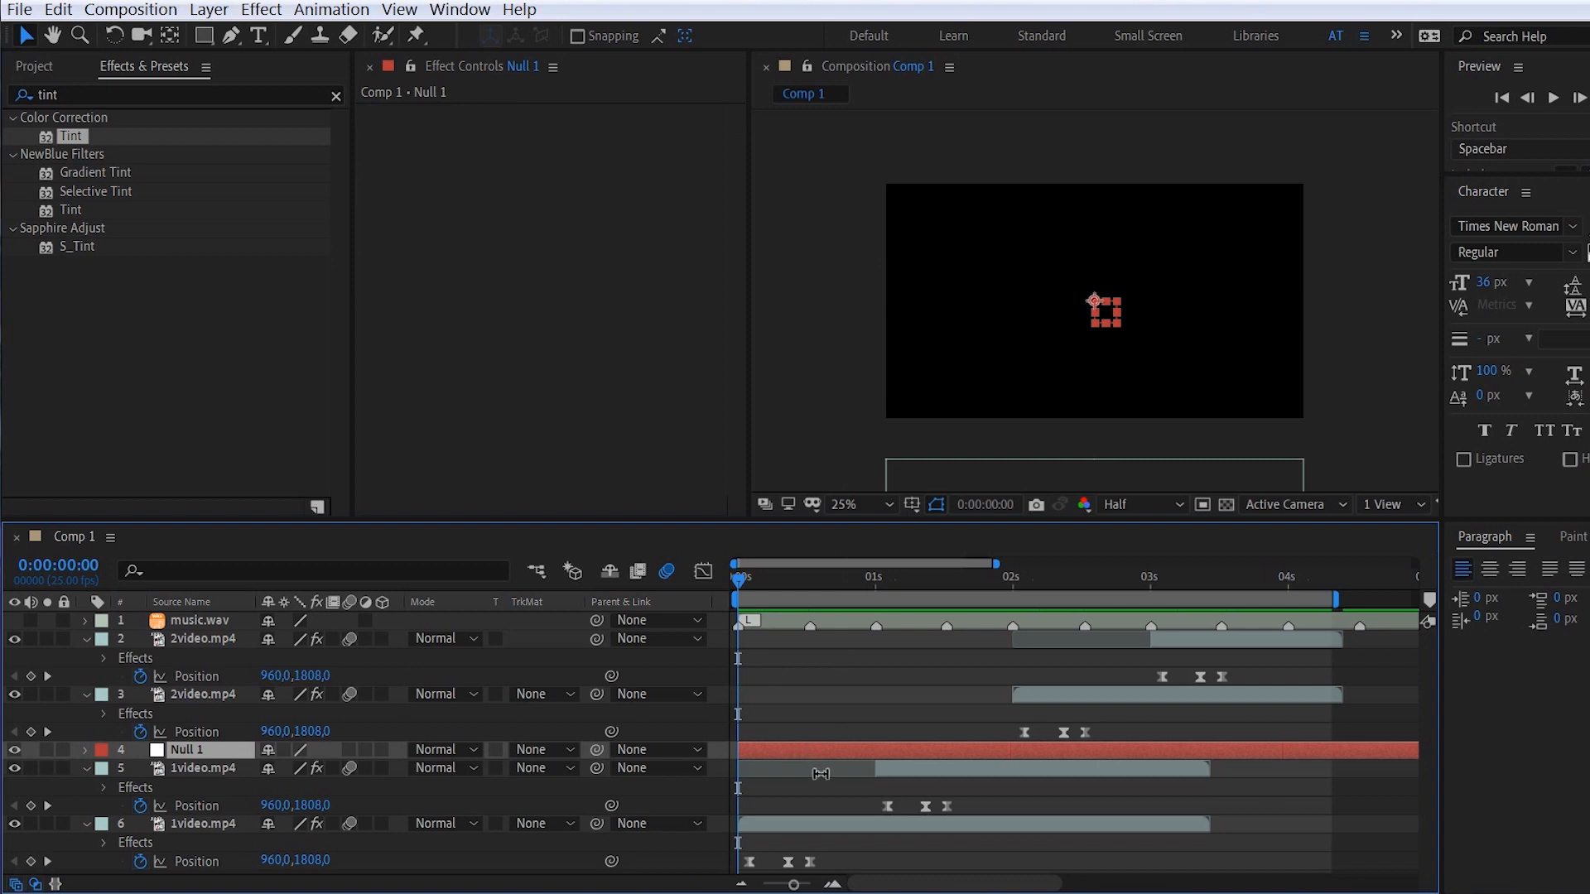
- Parent both 1video.mp4 layers to the Null 1 layer
left_click(915, 774)
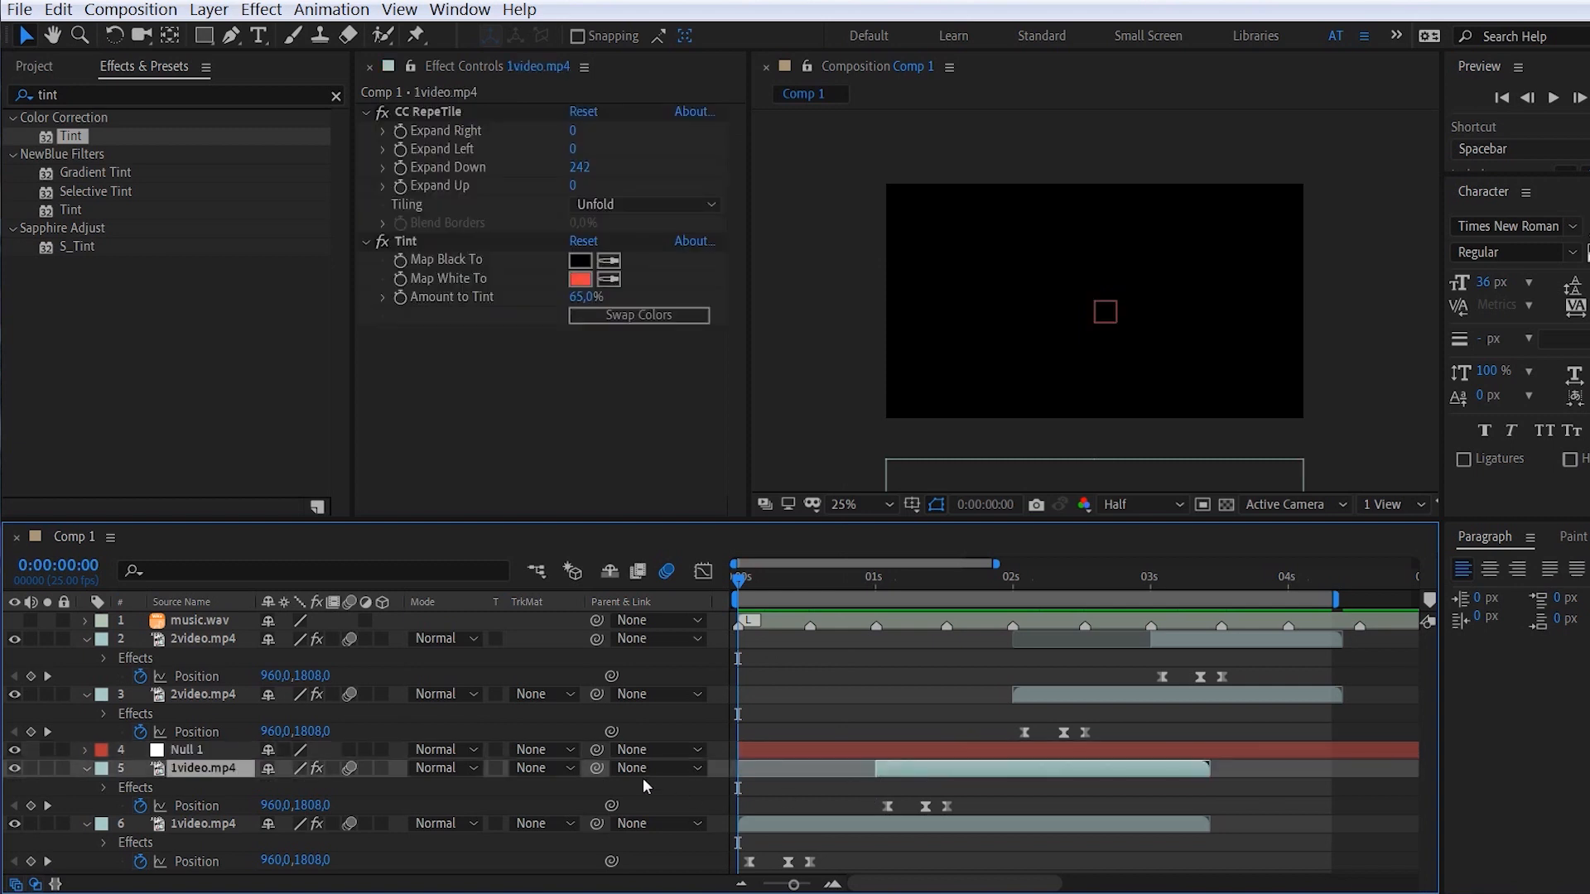
left_click_drag(597, 768, 320, 755)
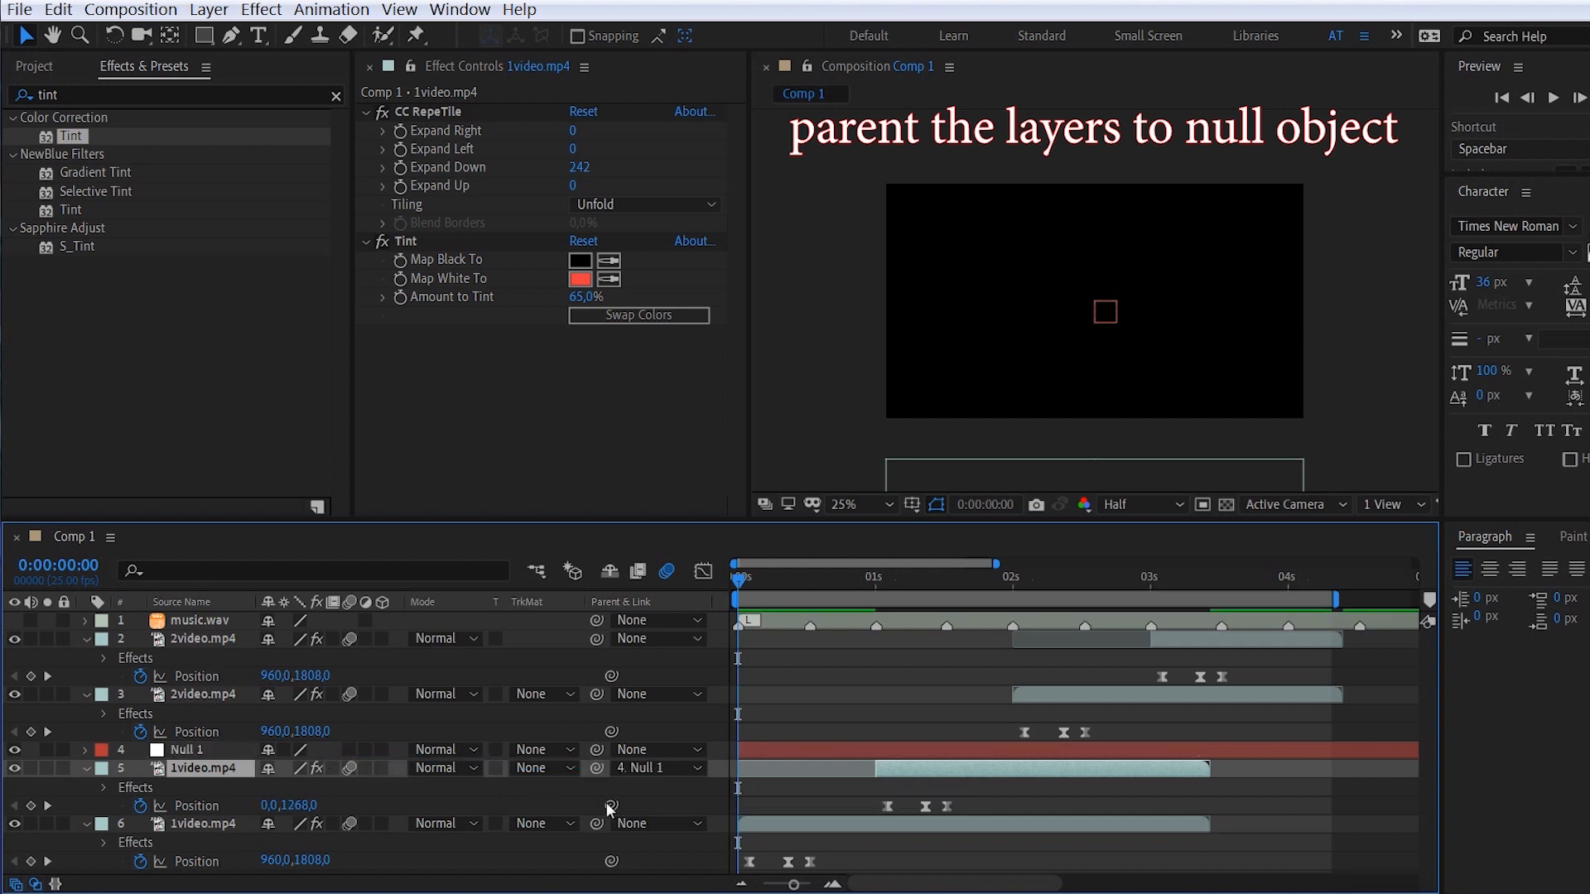
left_click(763, 823)
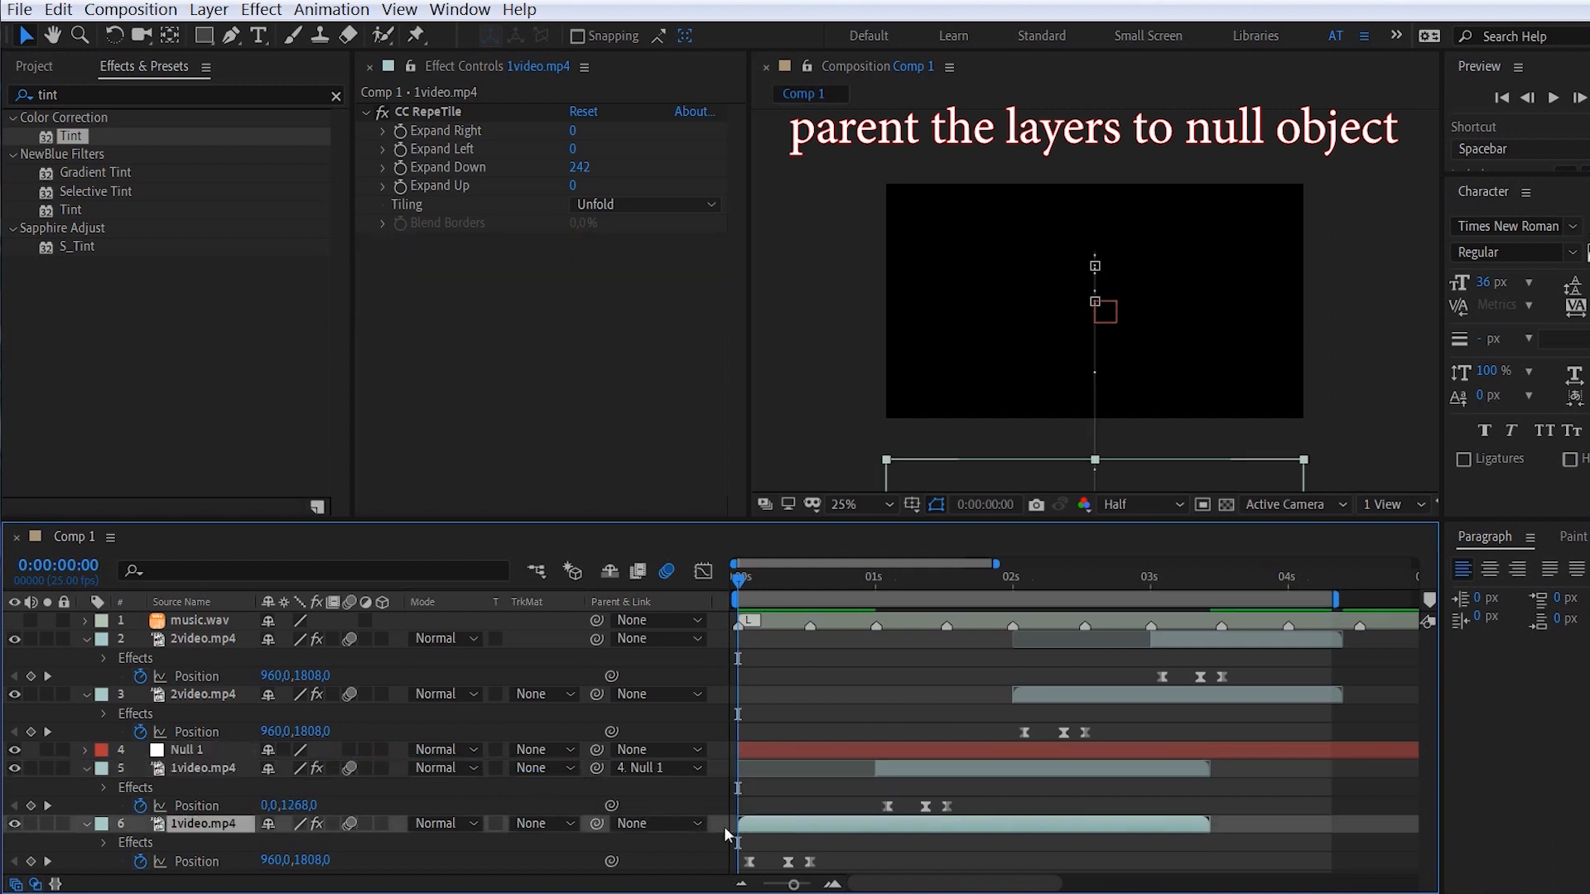
left_click_drag(598, 825, 397, 750)
- Reveal Null 1's Scale and set a 100% keyframe at 0:00:00:13, on the lower 1video.mp4 layer's last Position keyframe
left_click(226, 752)
key("s")
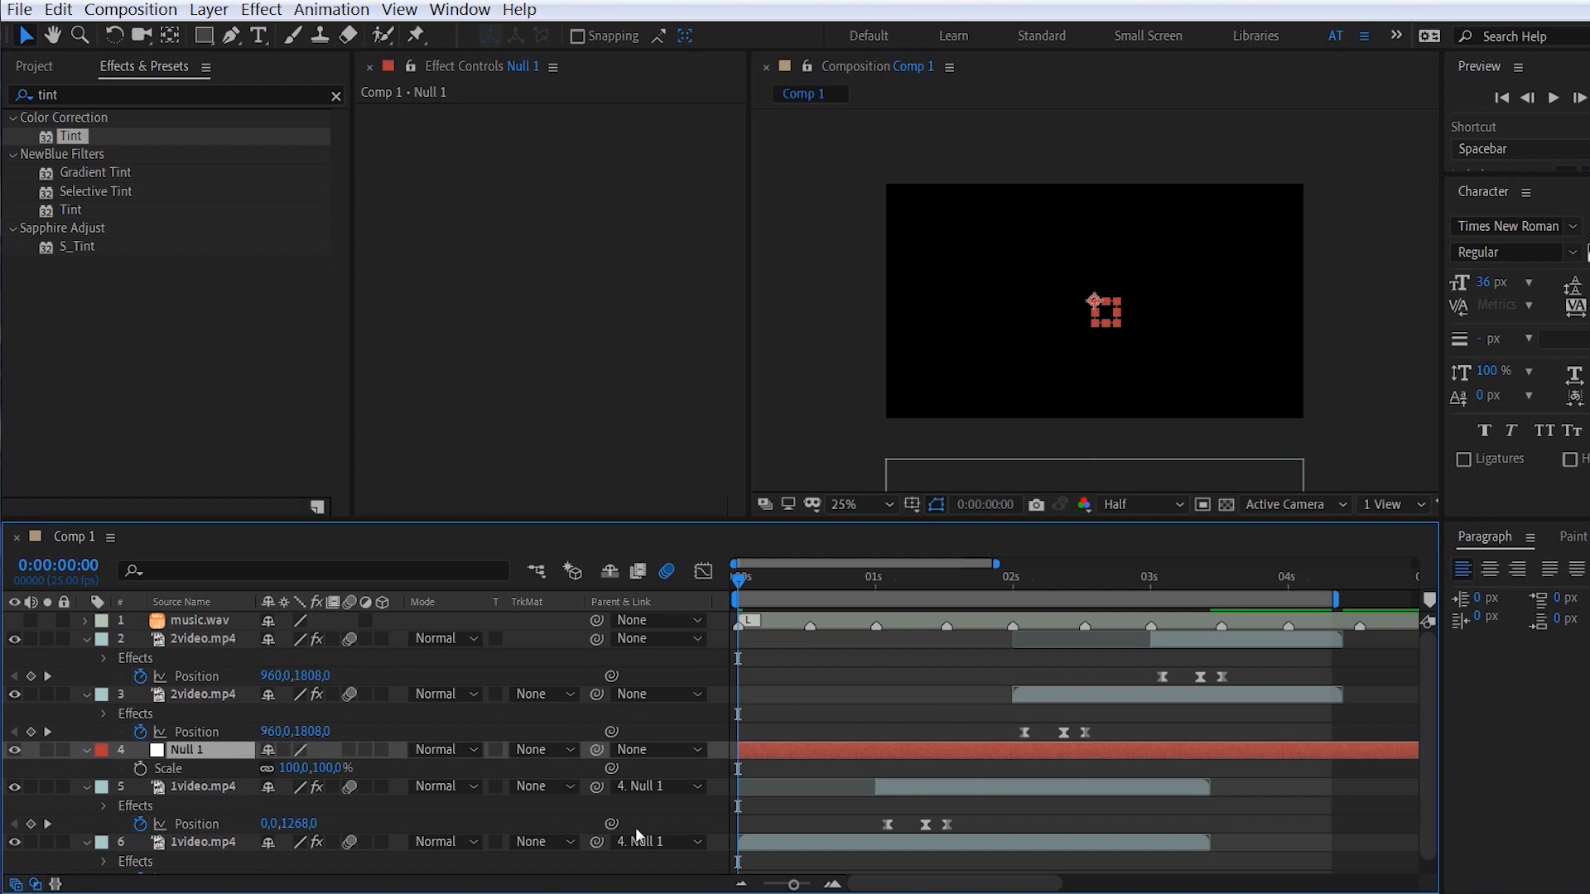
left_click_drag(1424, 773, 1433, 822)
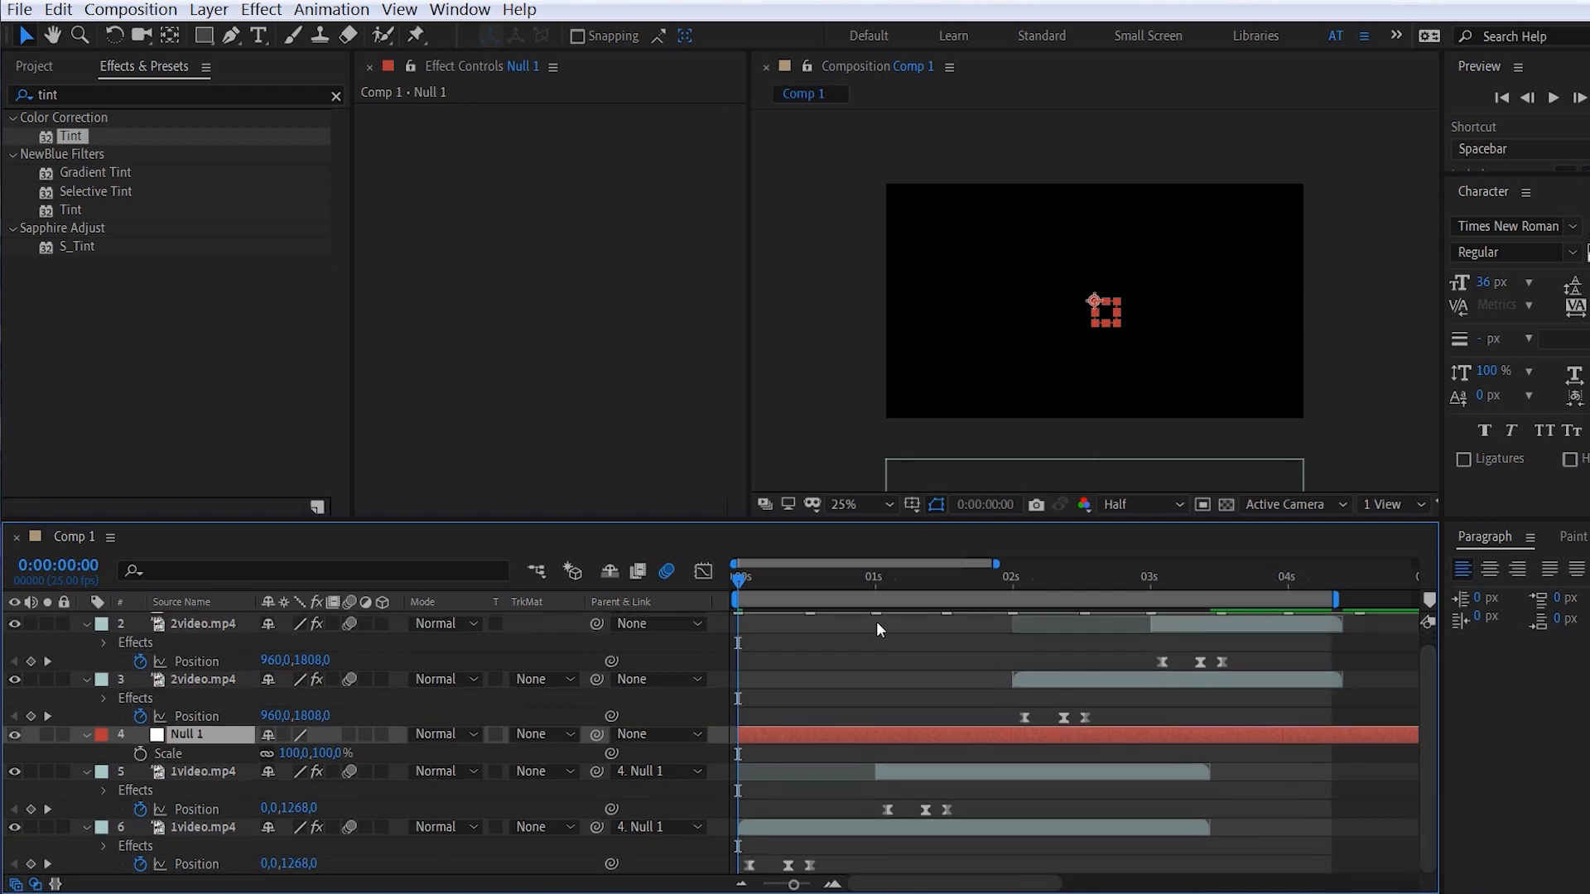
left_click(808, 585)
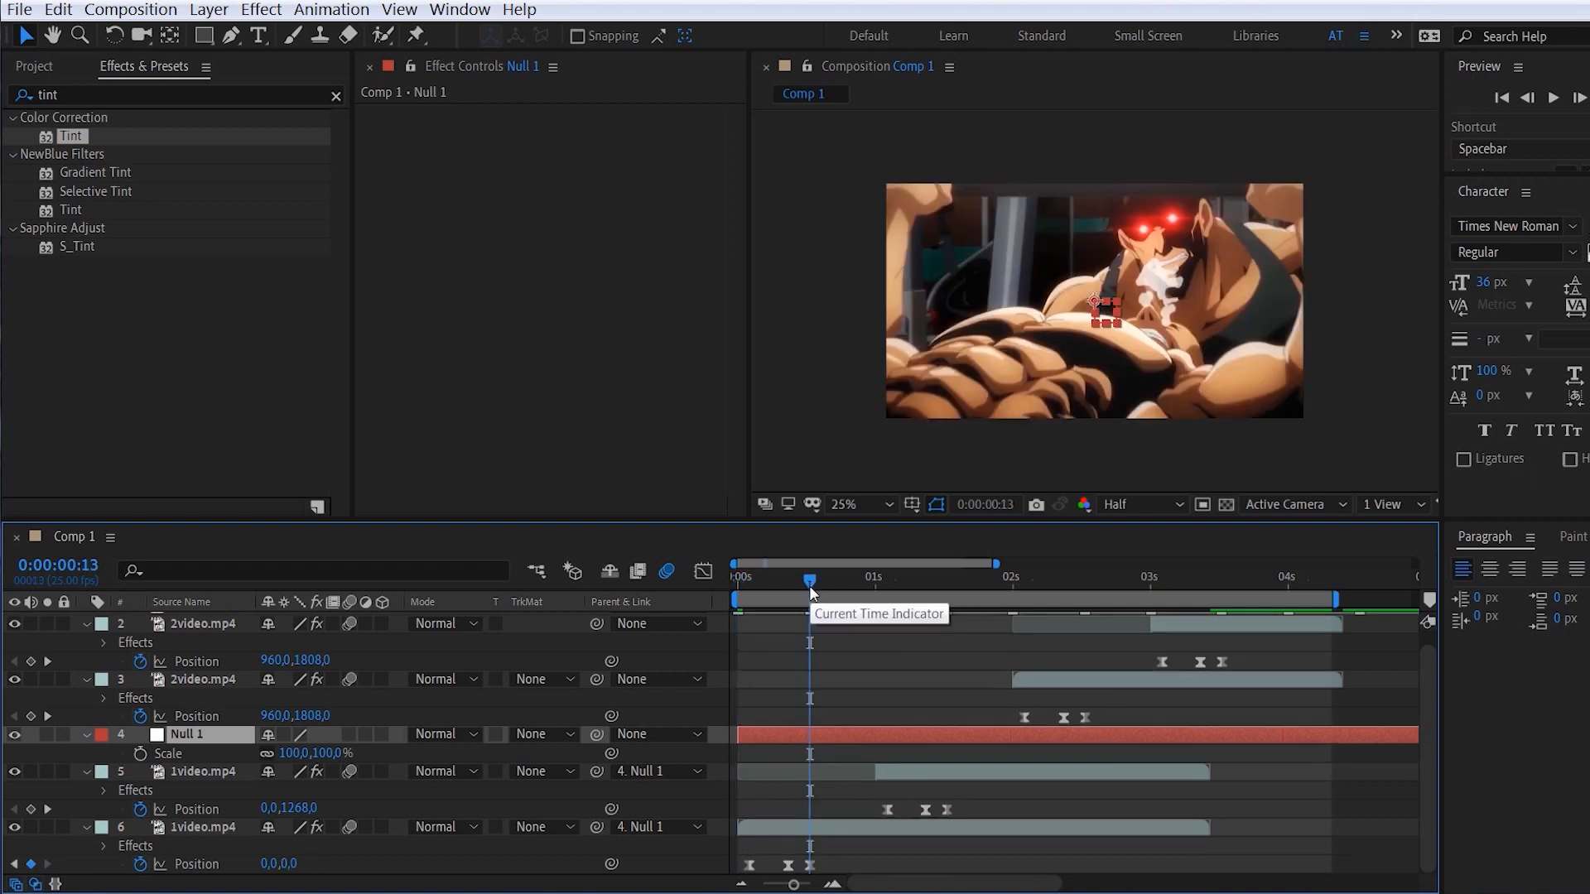
left_click(836, 884)
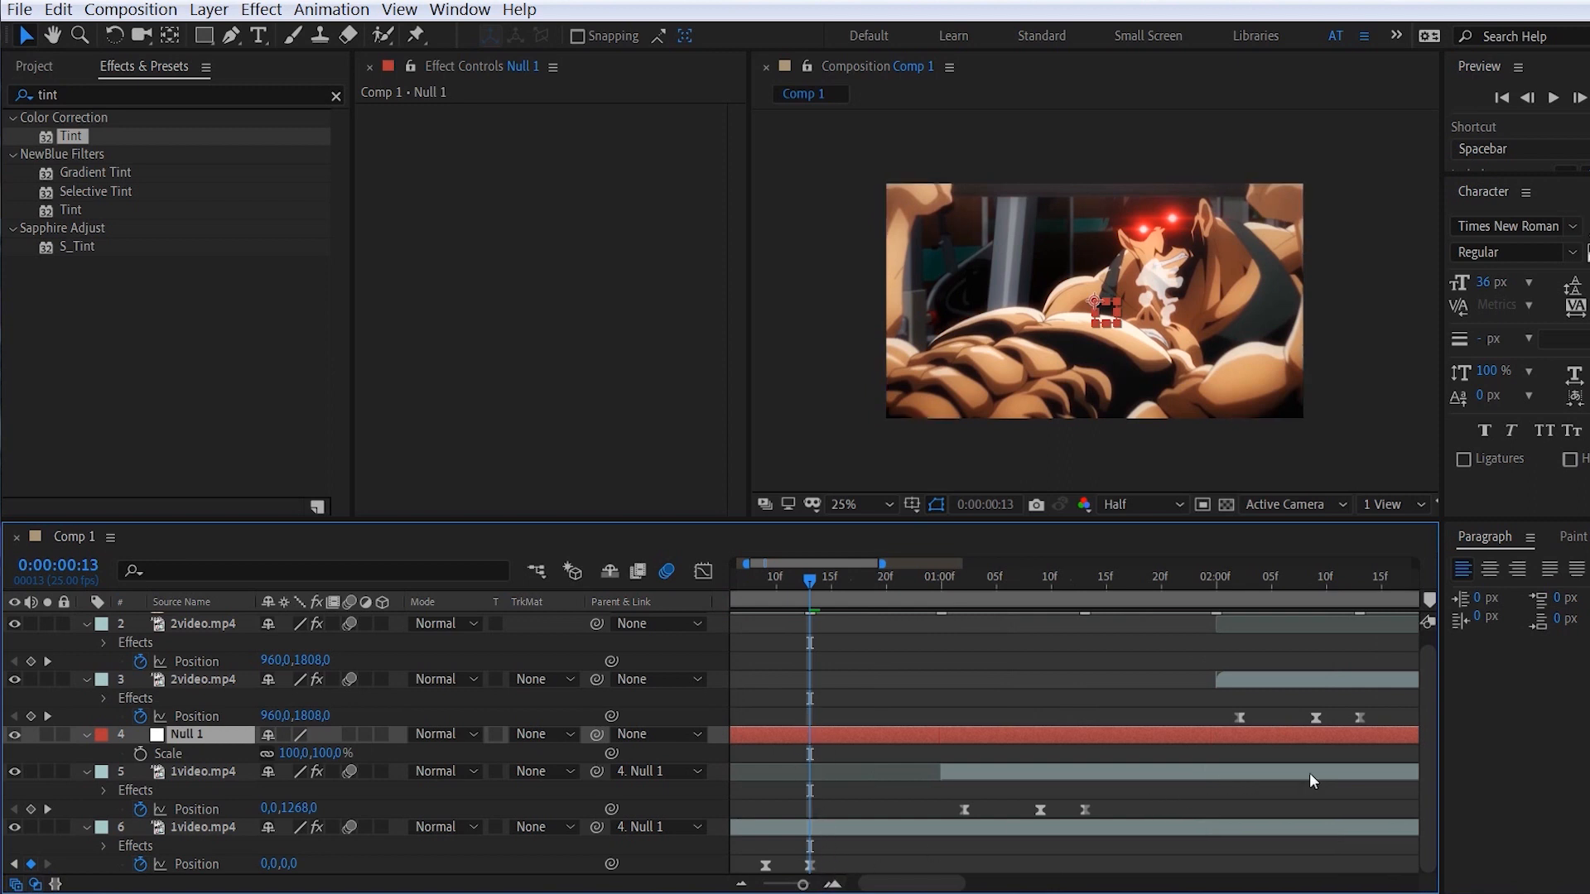
left_click(140, 753)
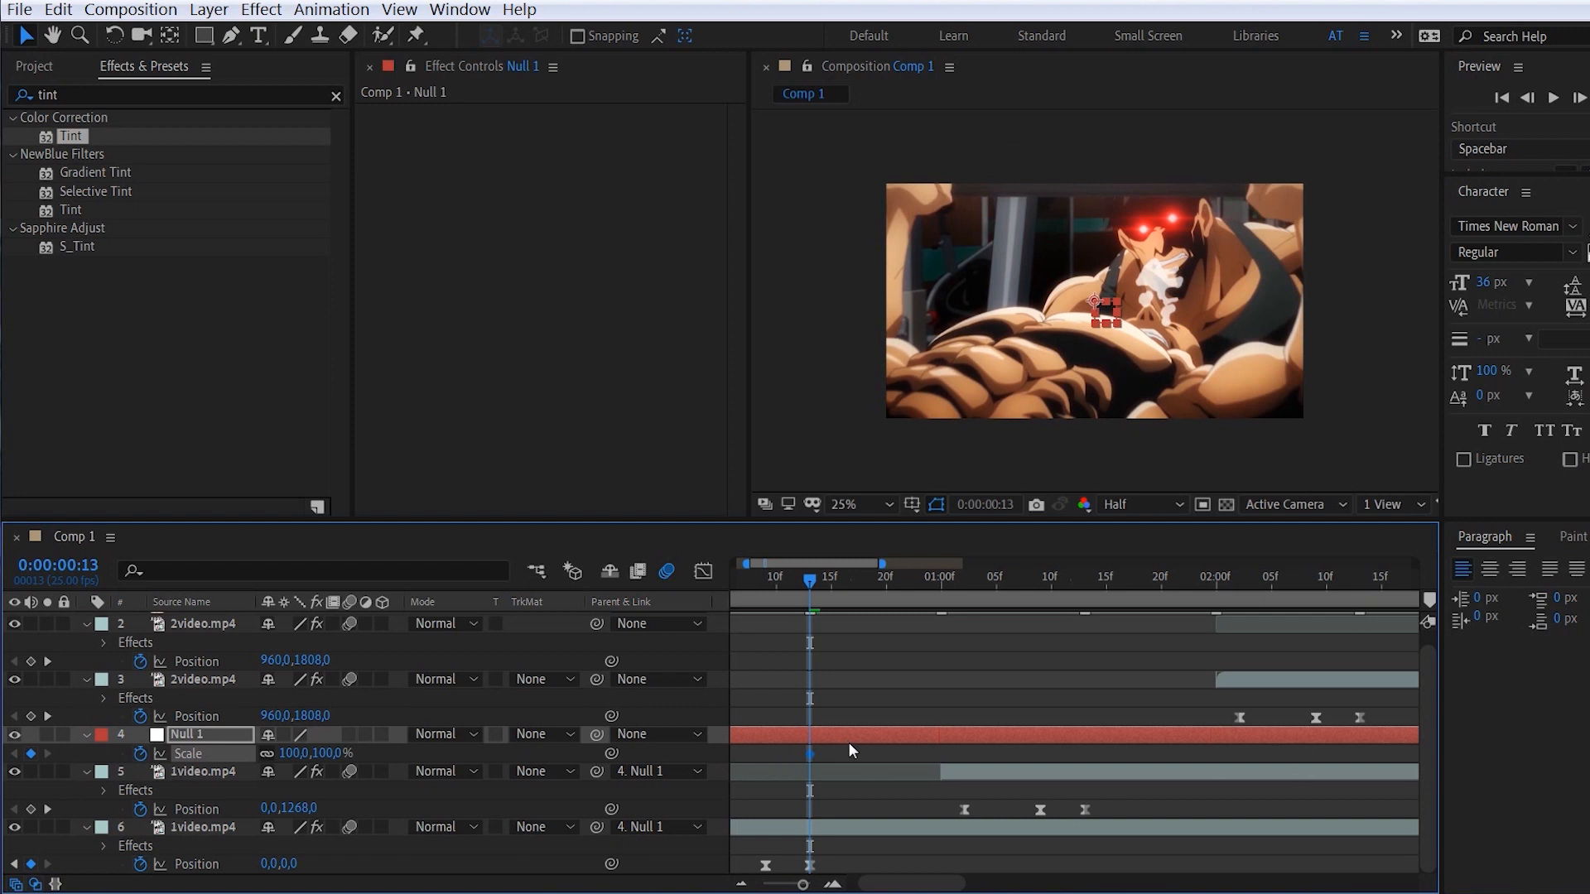
- Set Null 1's Scale to 134% at 0:00:03:00 to create a second keyframe
left_click(741, 884)
left_click(742, 884)
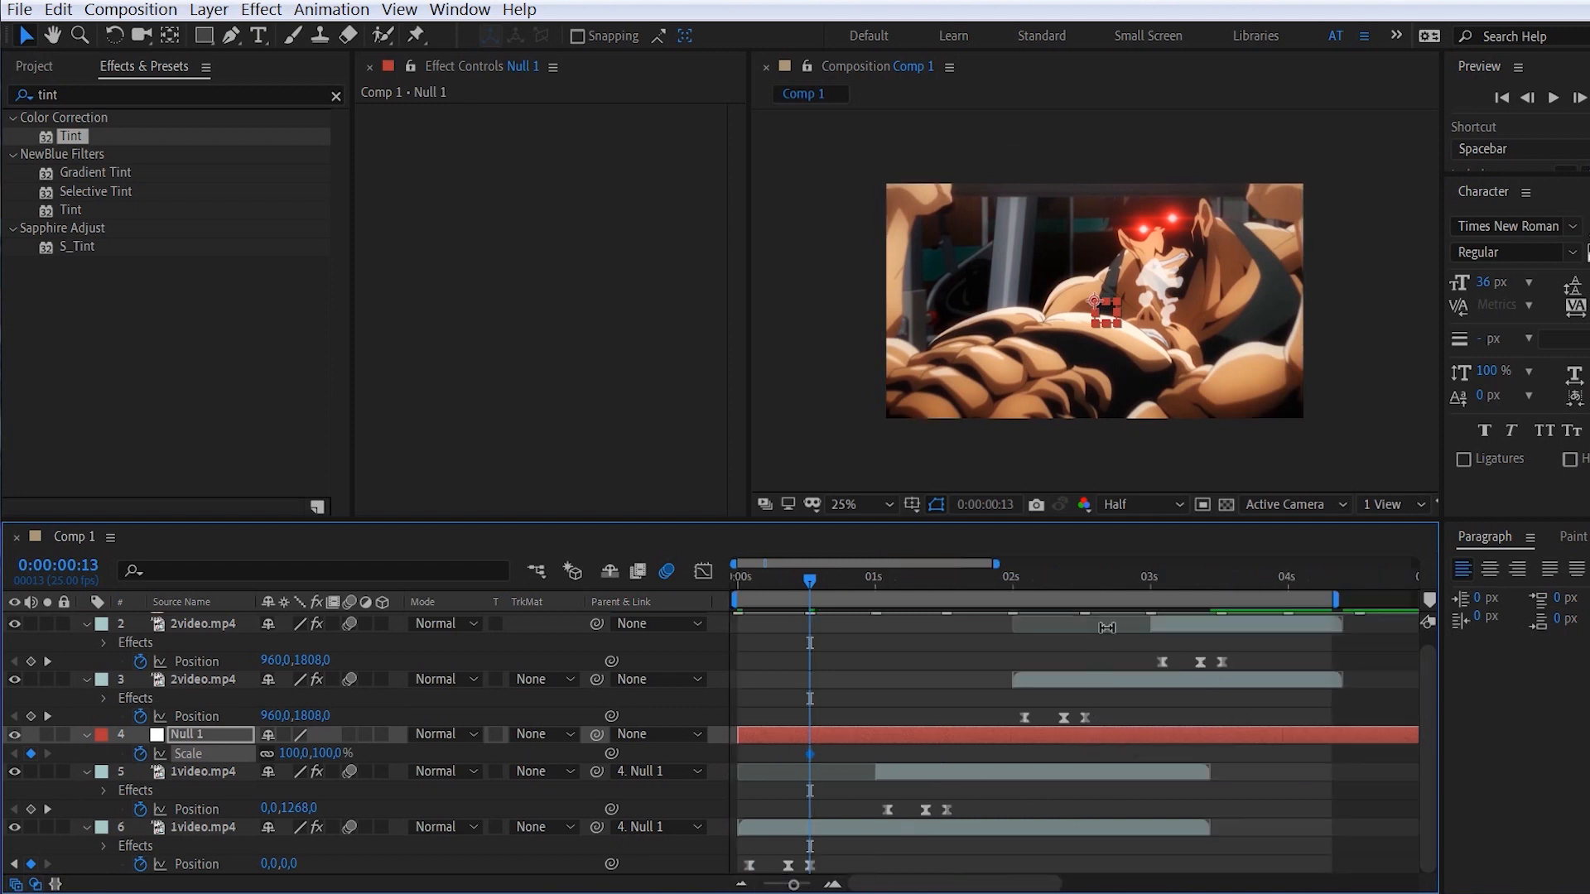
left_click(1152, 584)
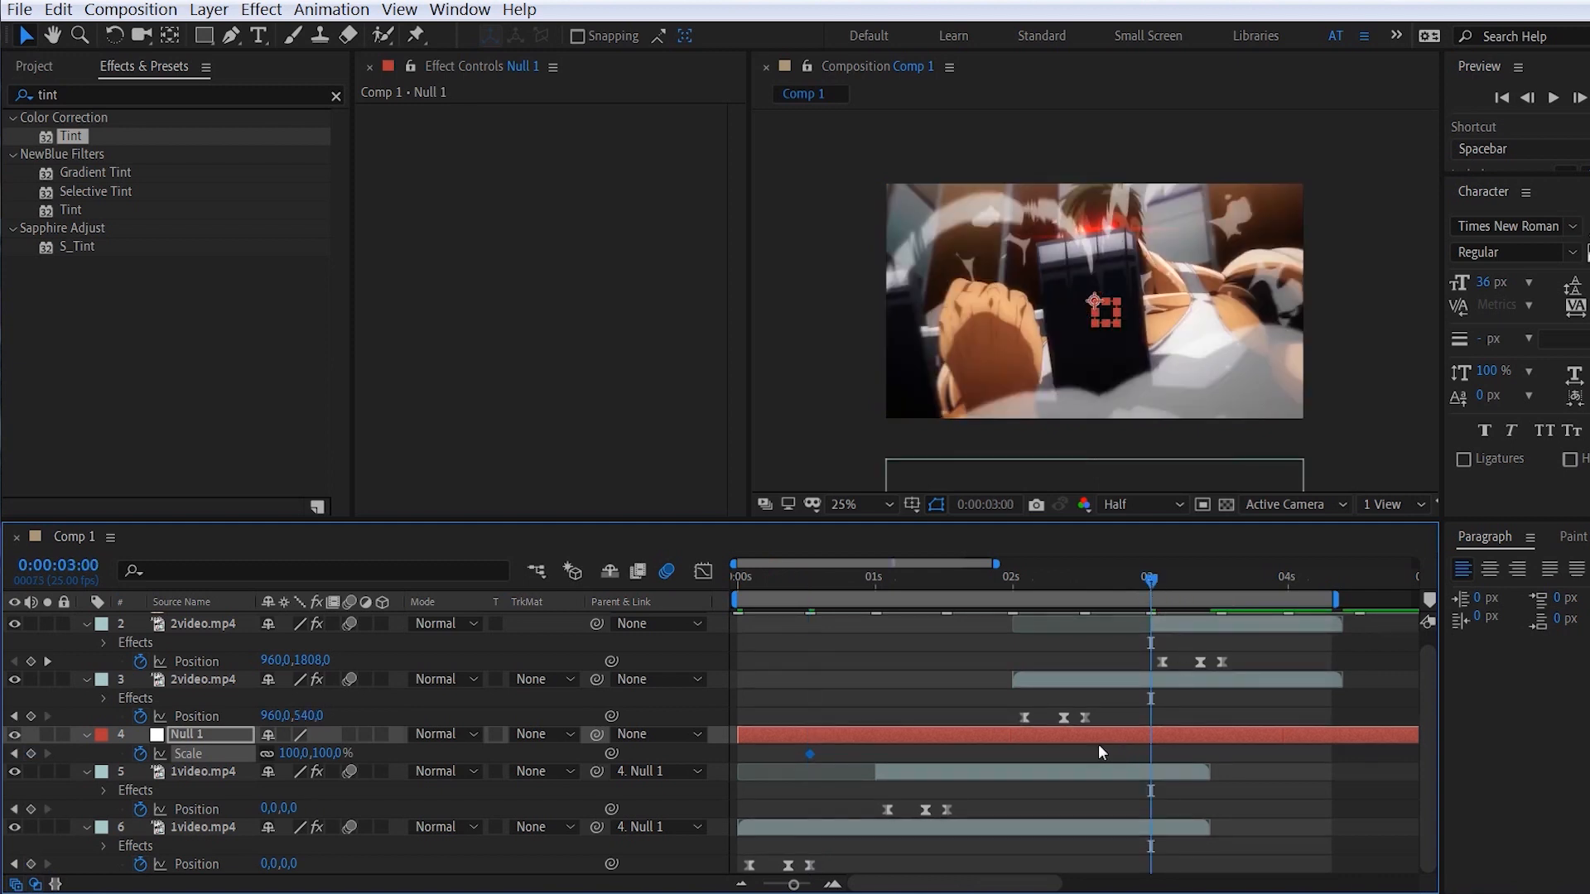
left_click_drag(324, 755, 363, 752)
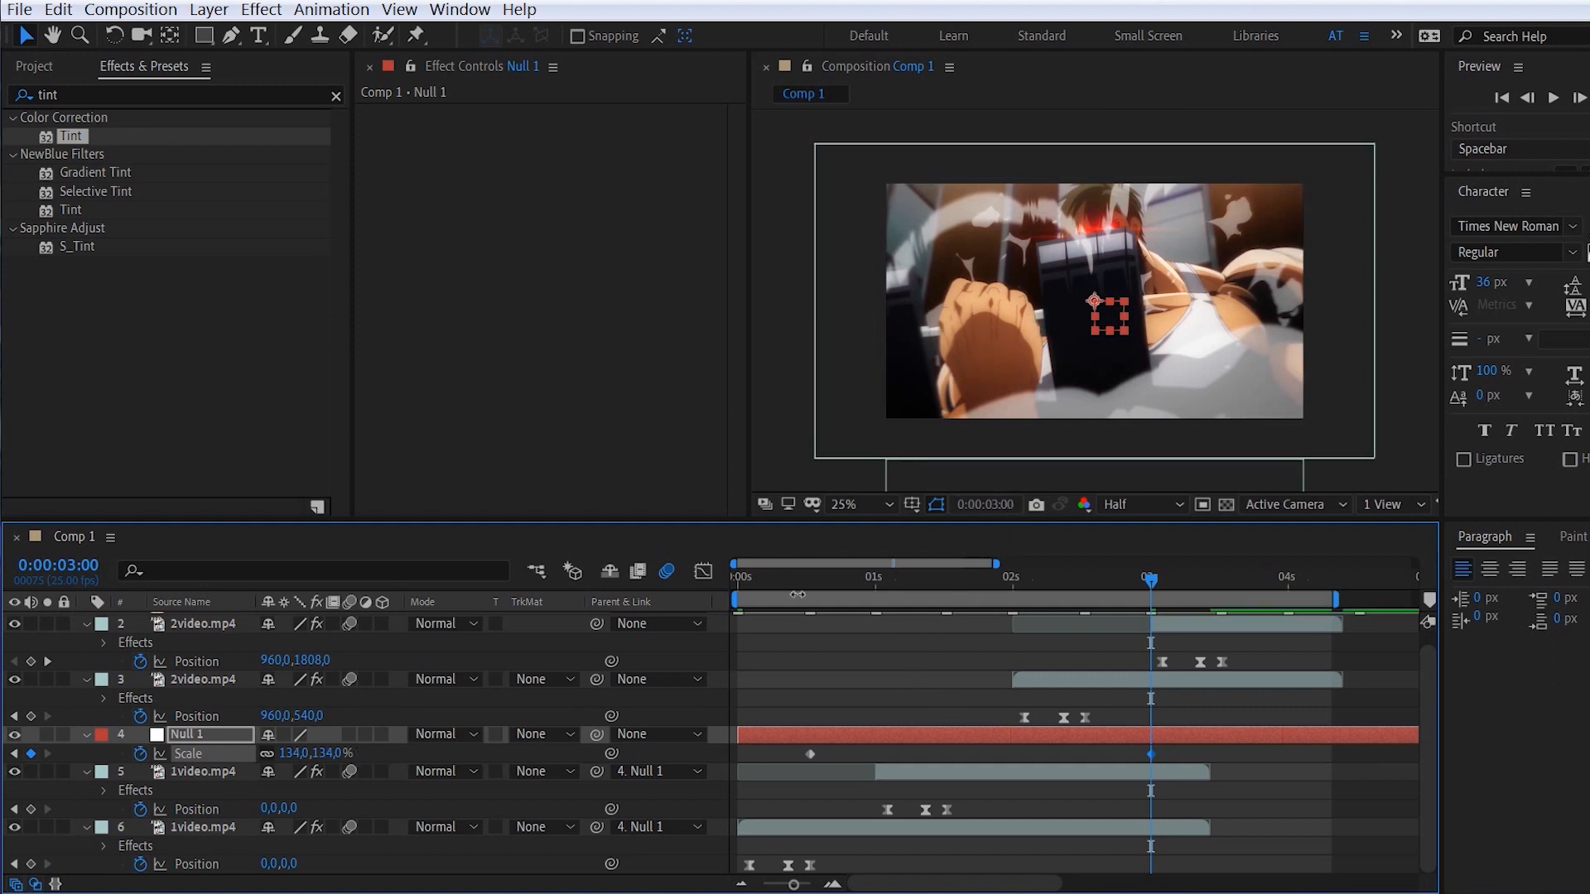
- Preview the composition from the start to review the null-driven zoom on the 1video.mp4 layers
key("Home")
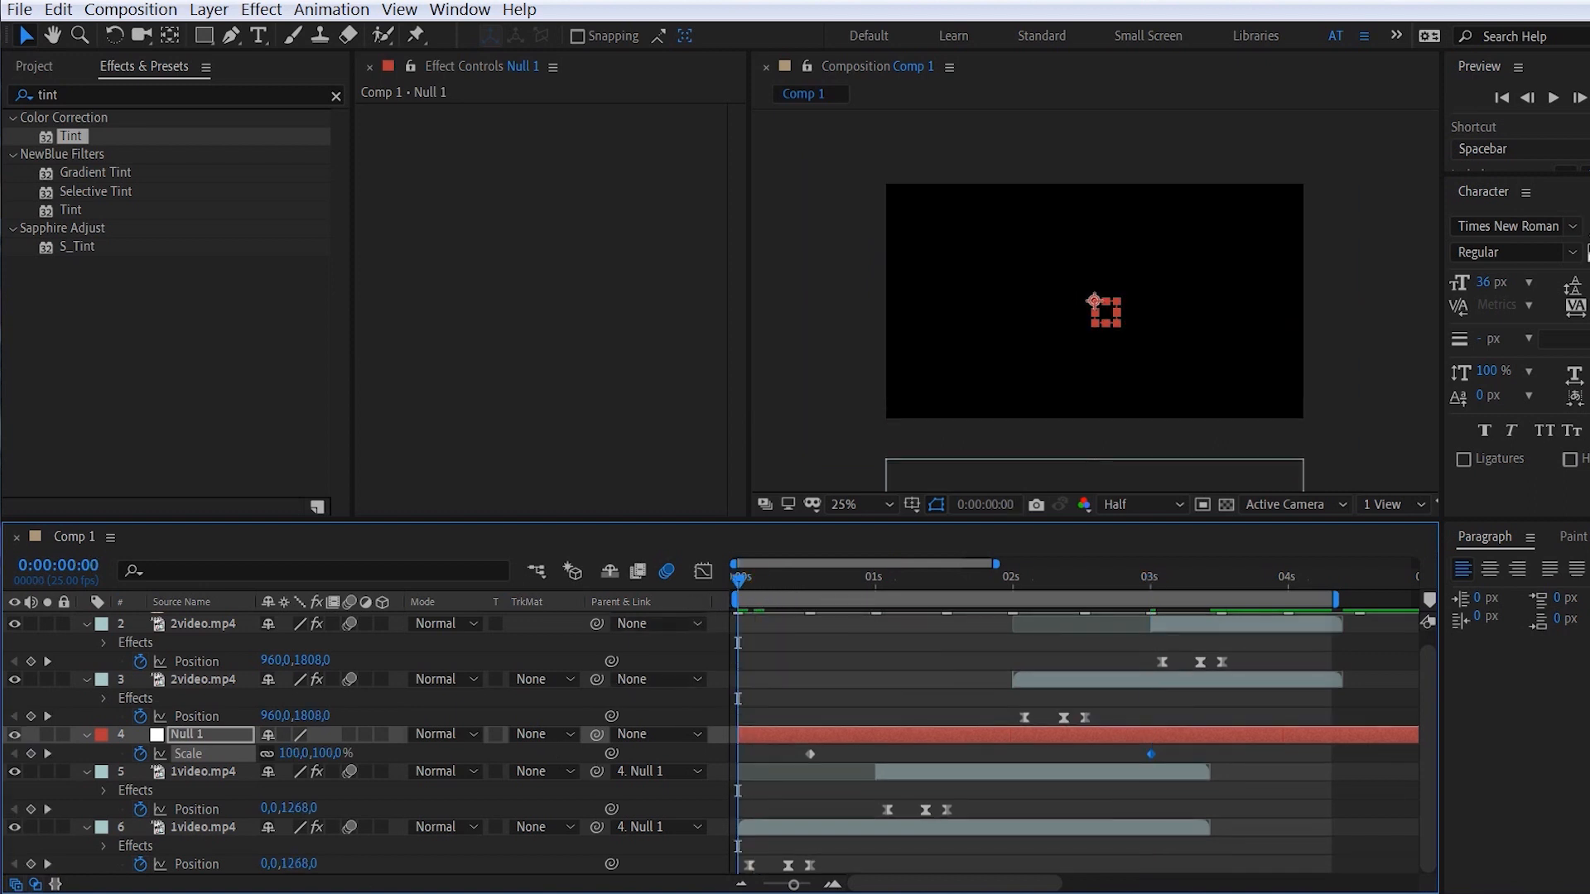
key("space")
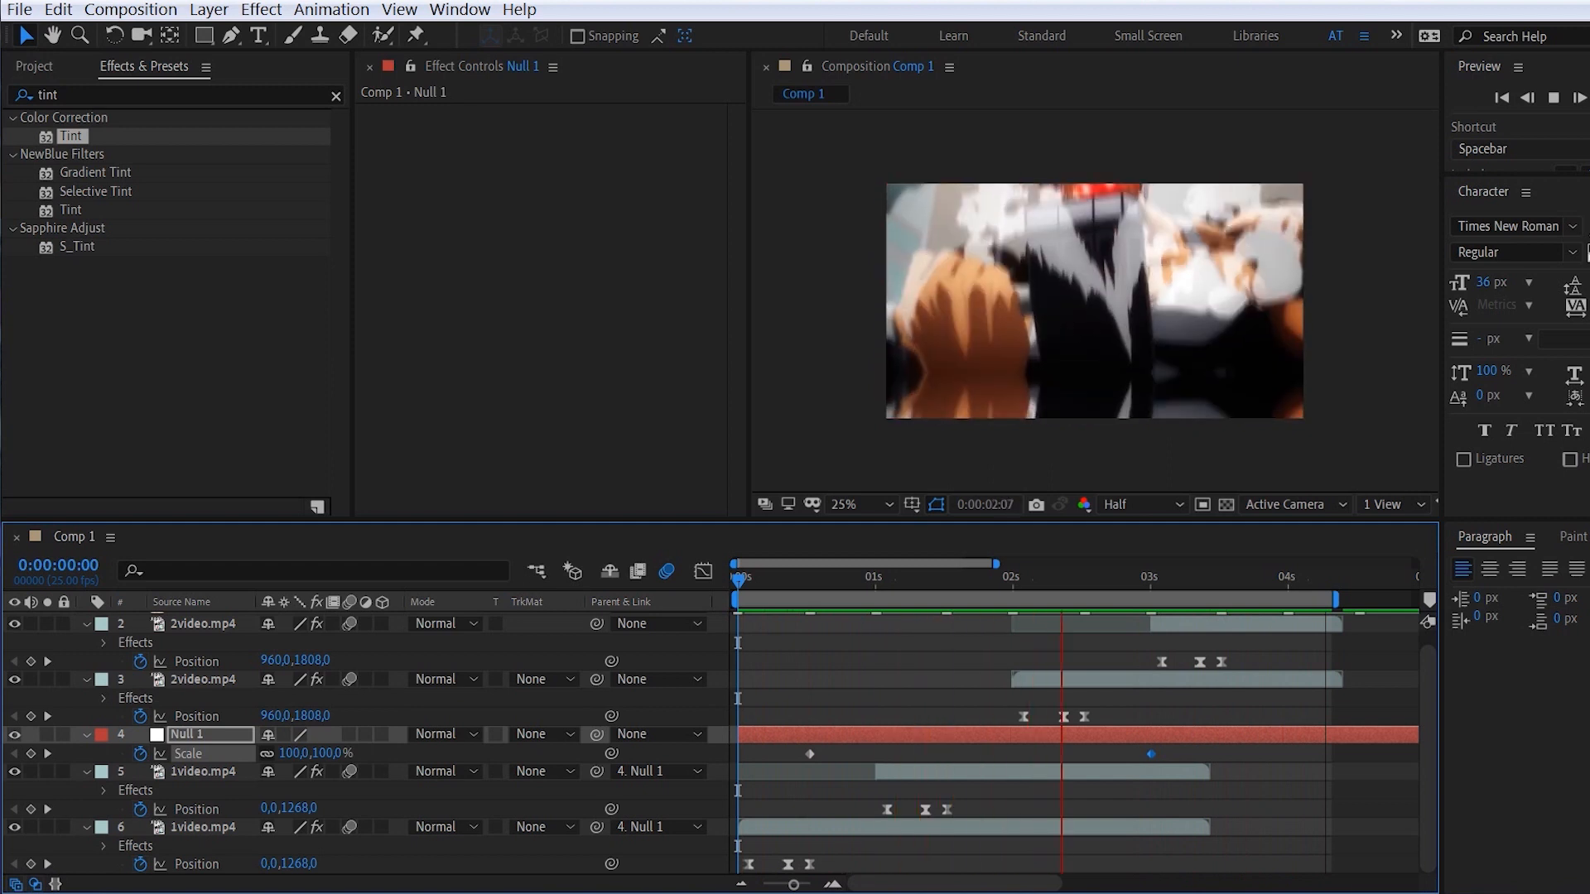
key("space")
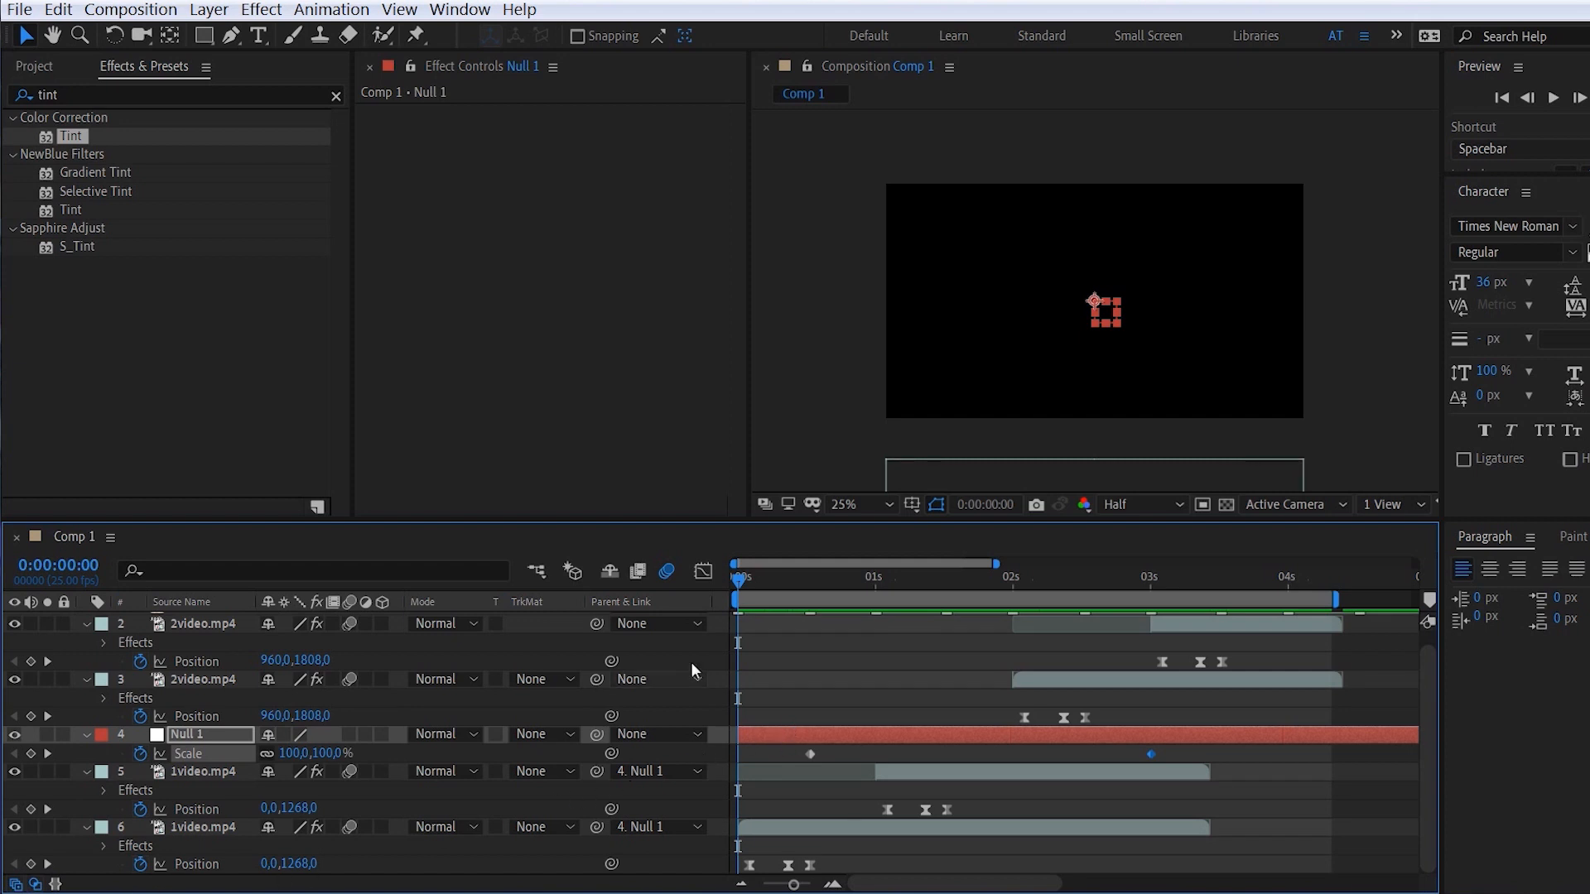
- Duplicate the Null 1 layer together with its Scale keyframes
left_click(116, 10)
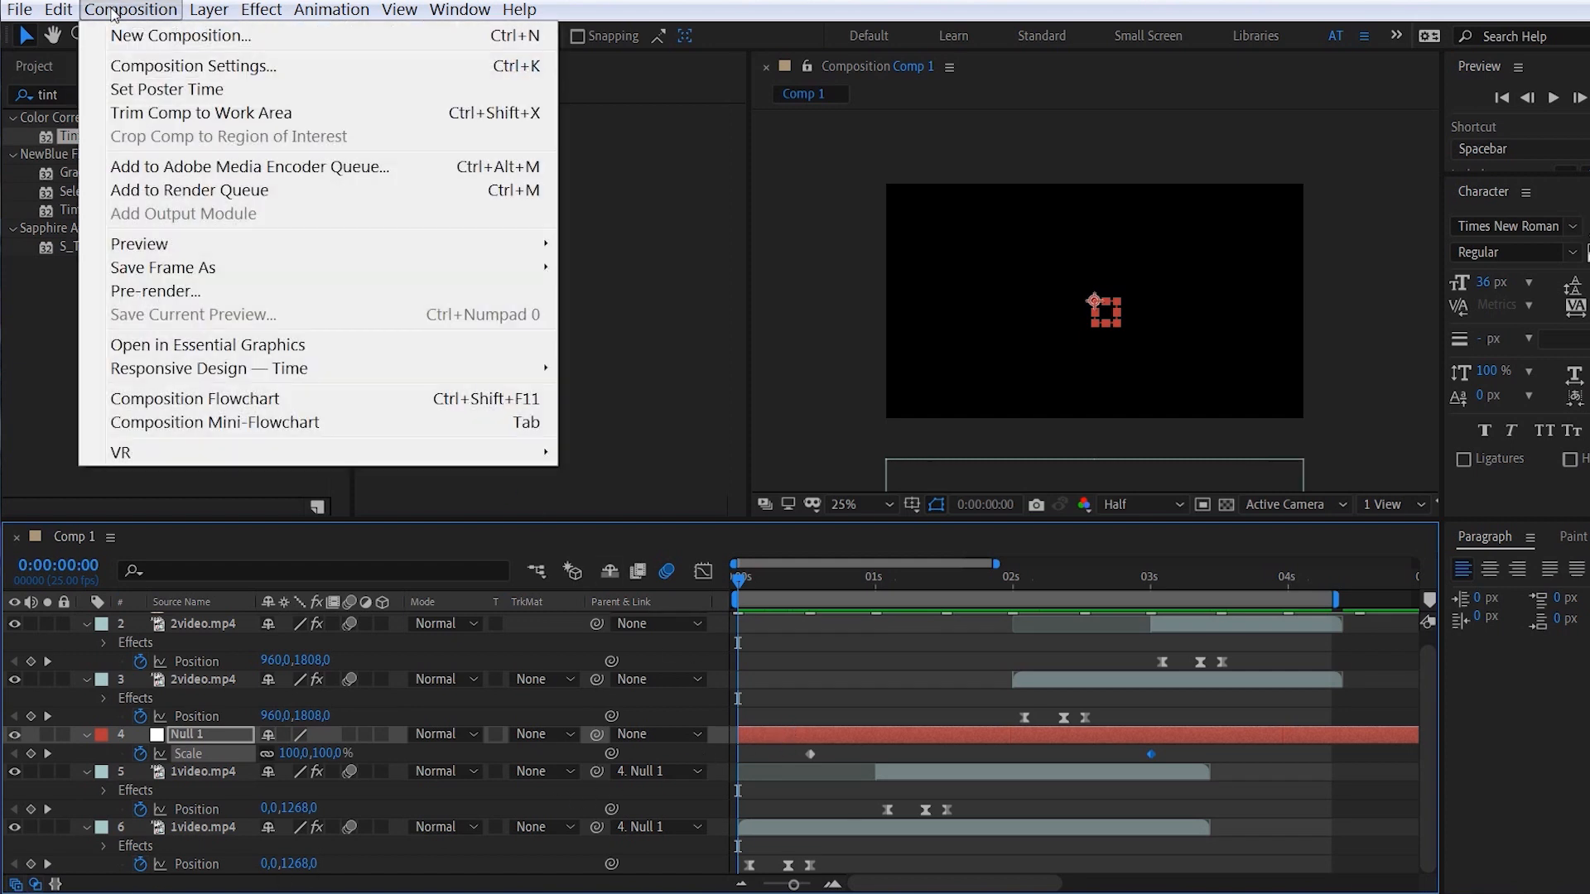
mouse_move(60, 11)
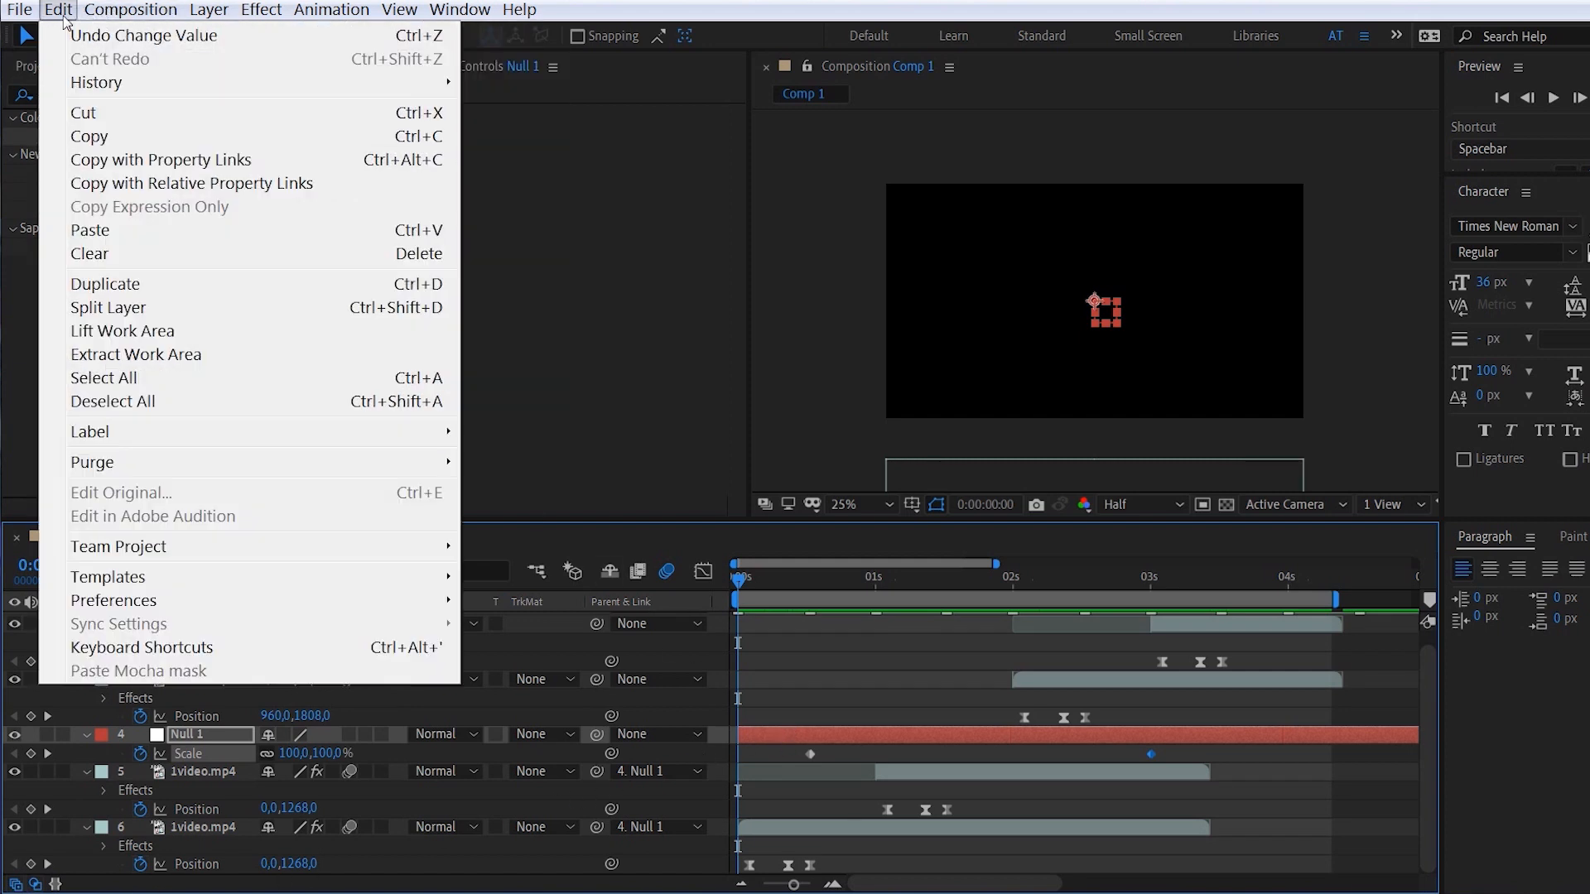
left_click(187, 283)
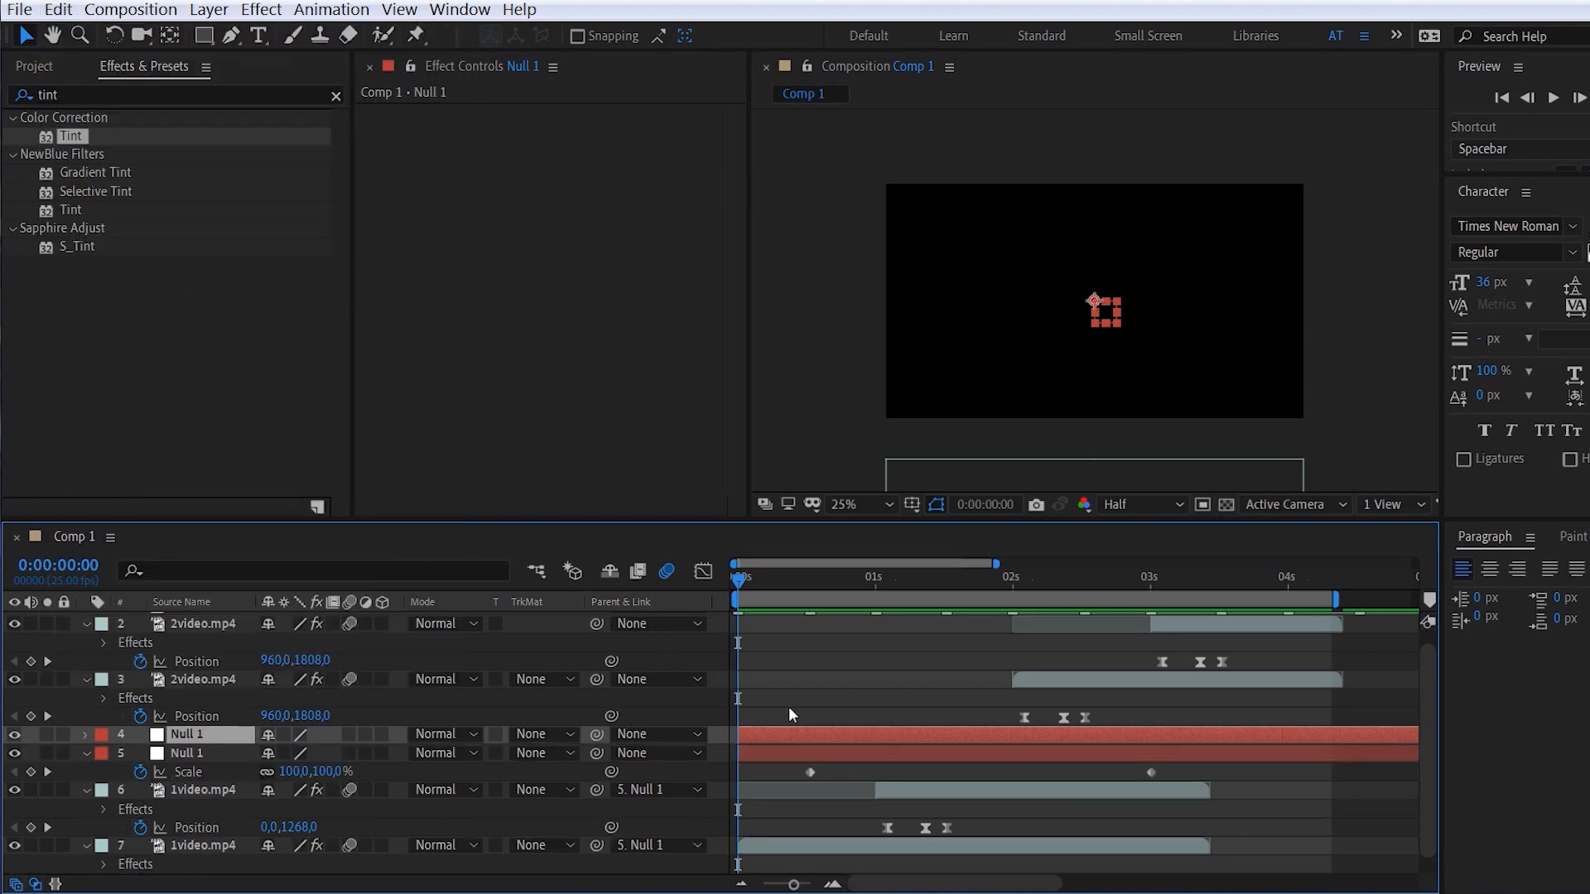
- Move the null copy above the 2video.mp4 layers and shift it to start at 0:00:02:00, checking its Scale keyframe at 0:00:02:13
left_click_drag(246, 737, 422, 635)
left_click_drag(783, 638, 1053, 644)
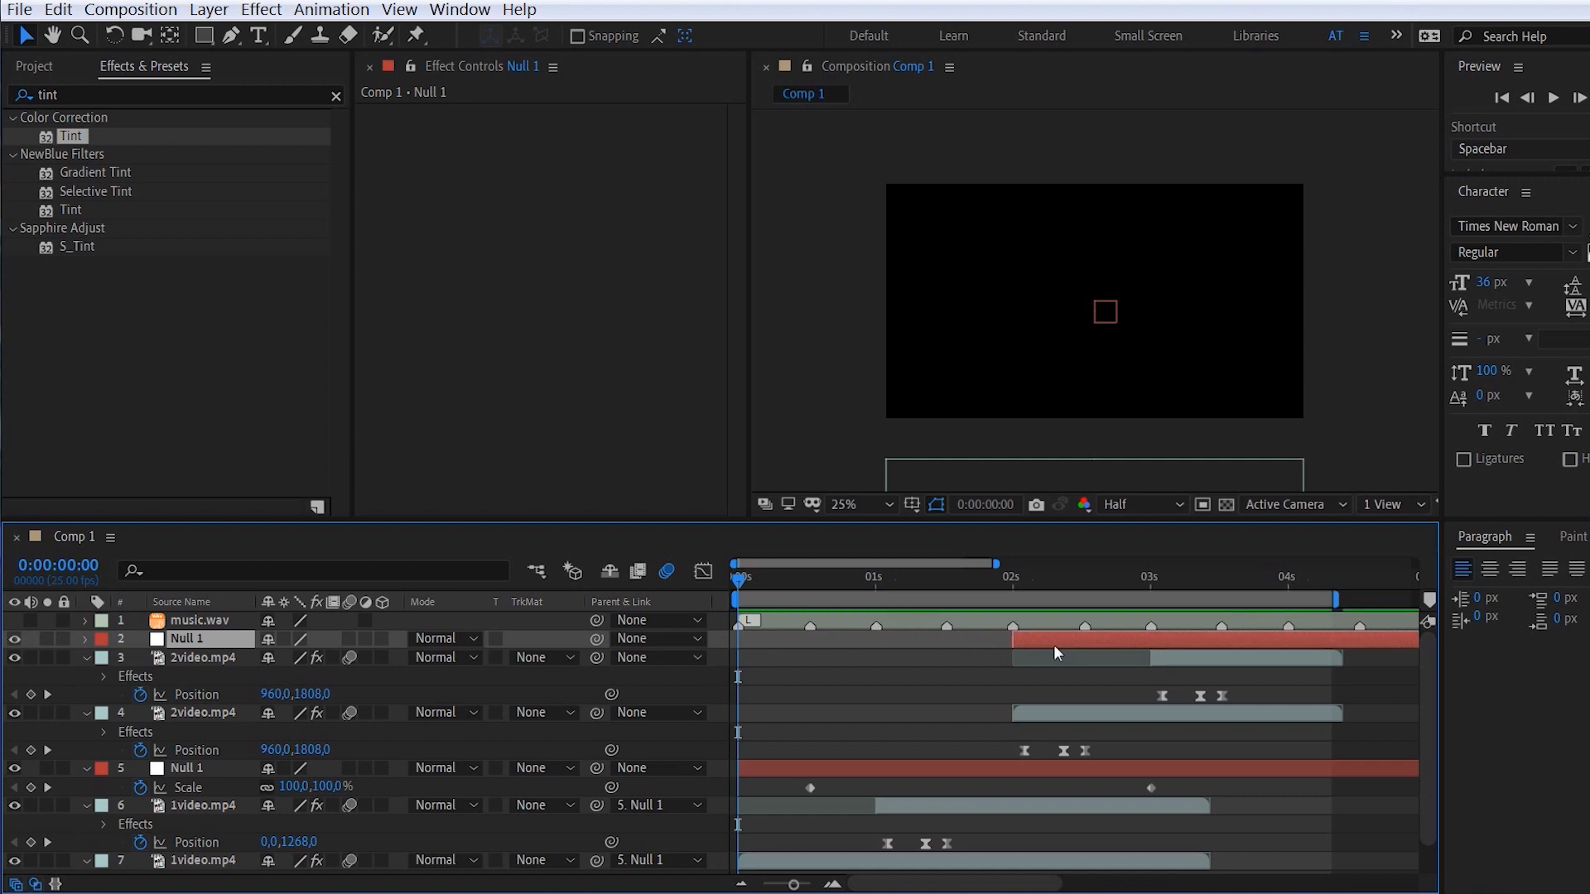
key("u")
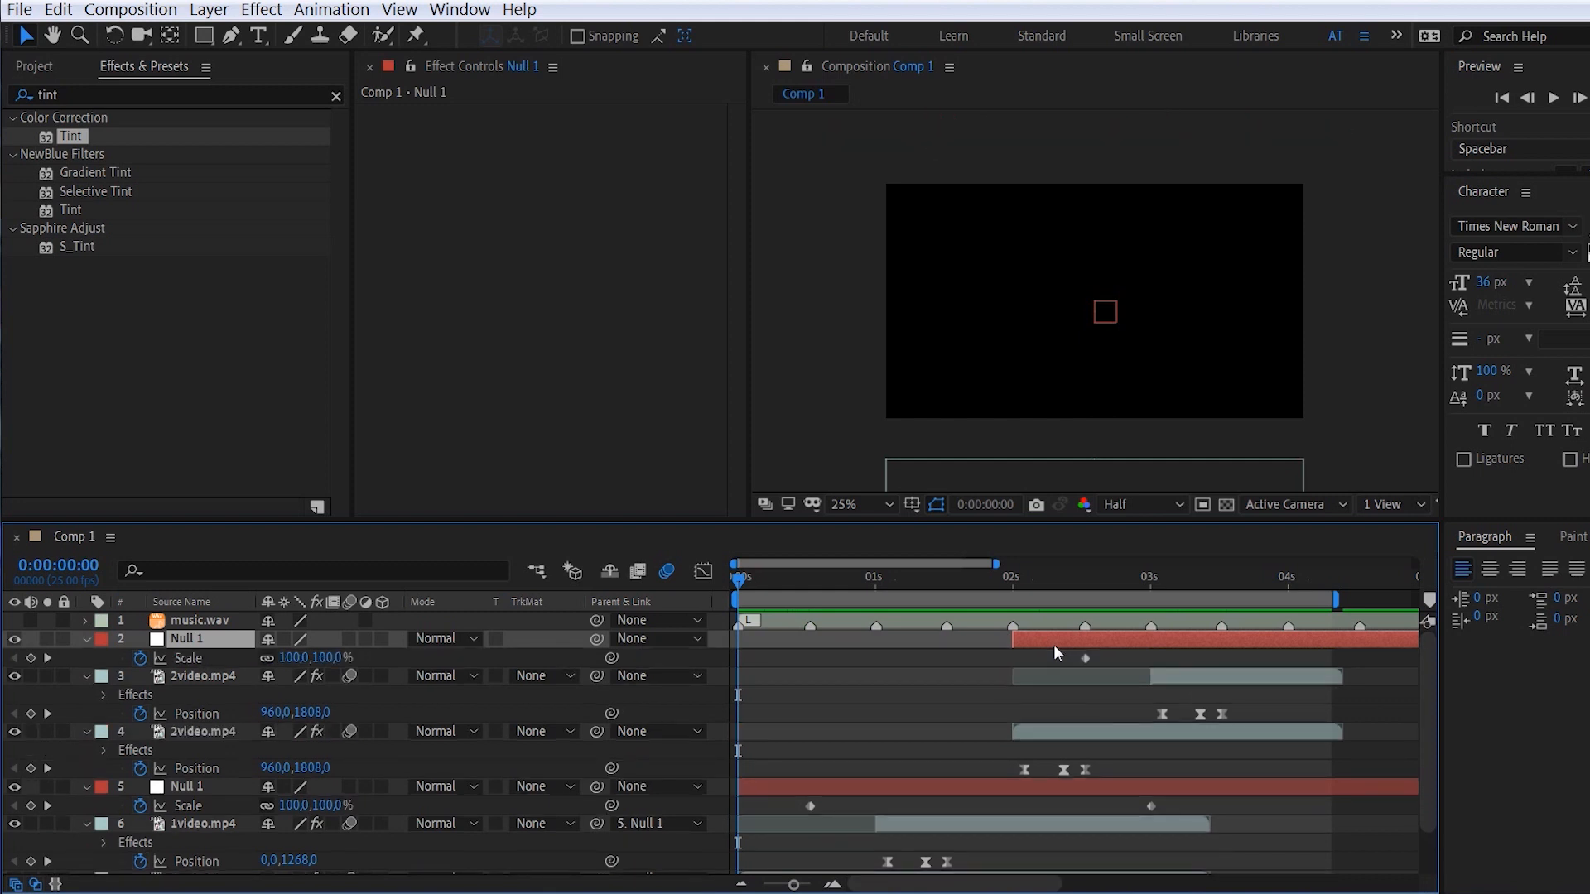
left_click(1081, 579)
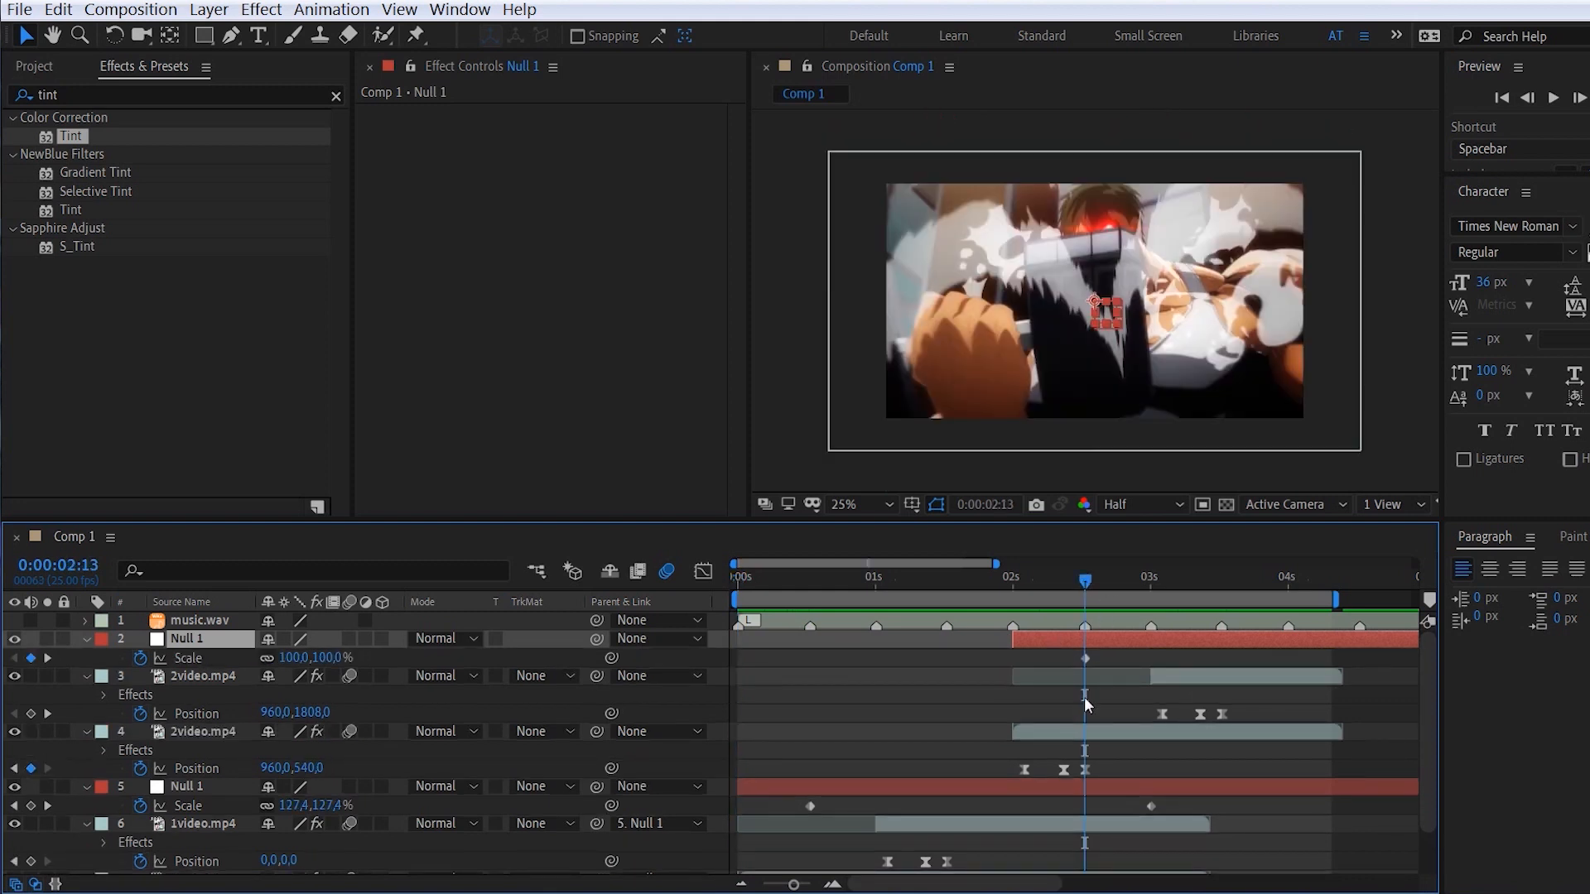
- At 0:00:02:00, parent both 2video.mp4 layers to the Null 1 copy directly above them
left_click(1170, 679)
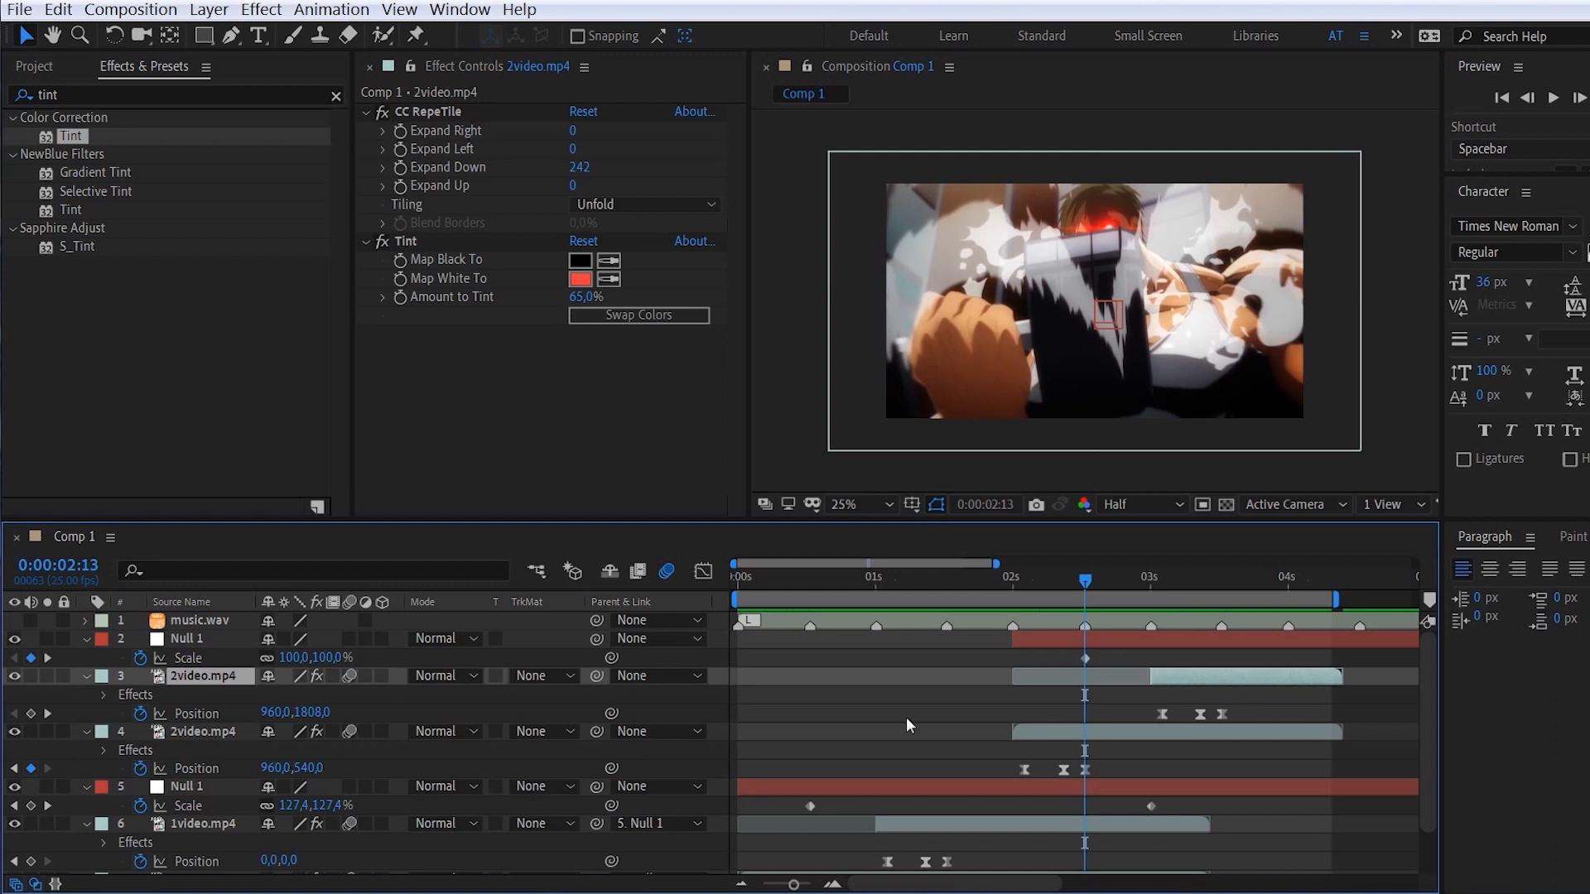
left_click(610, 659)
left_click(1008, 581)
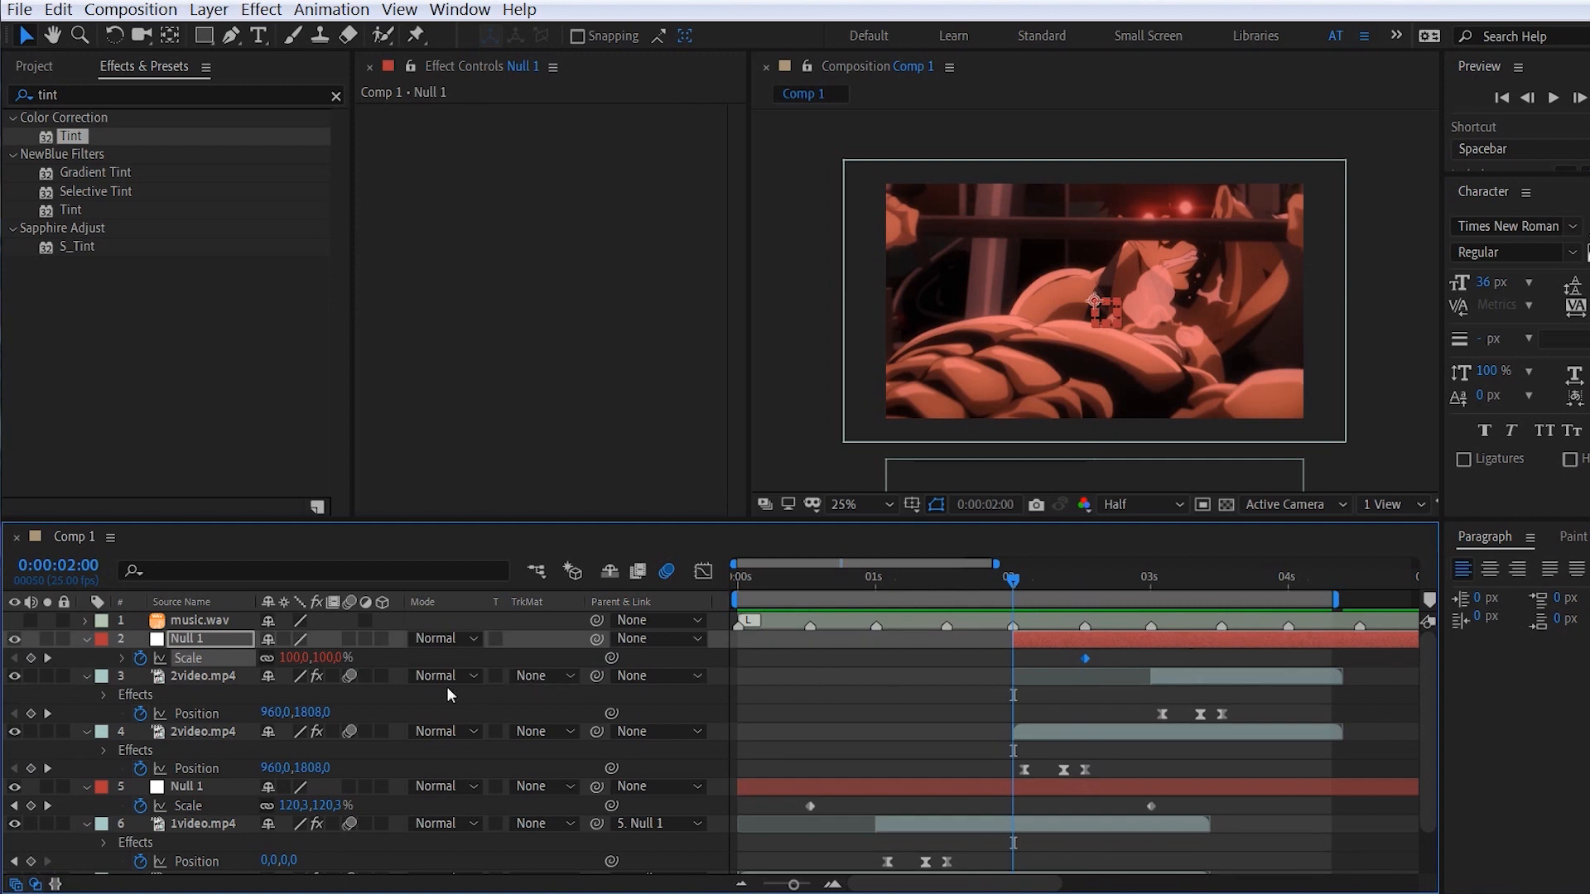
left_click(226, 678)
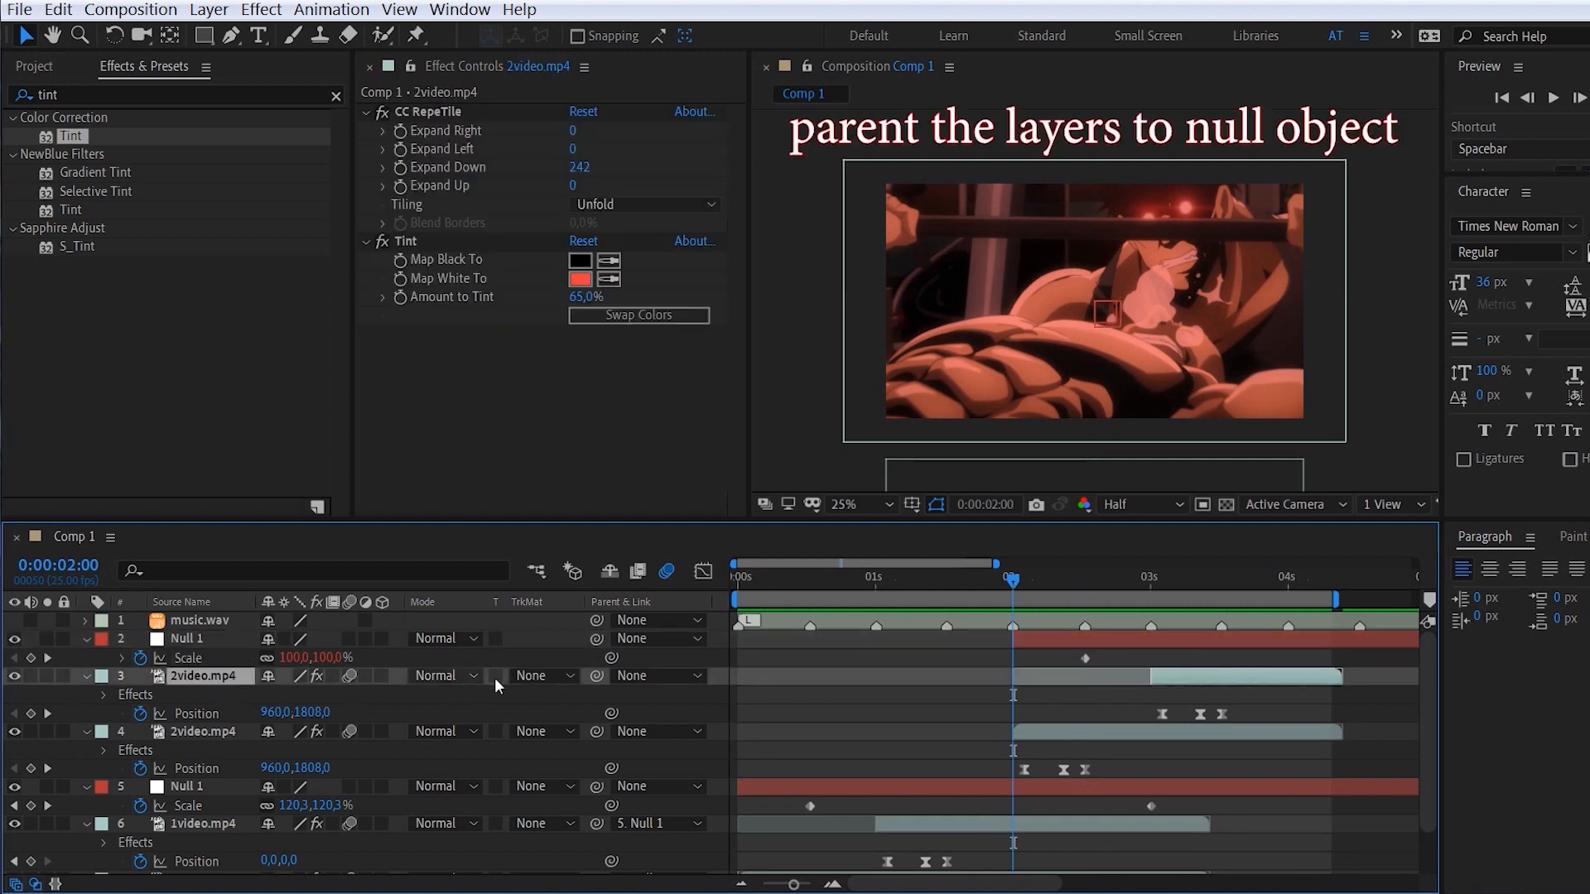
left_click_drag(598, 677, 239, 639)
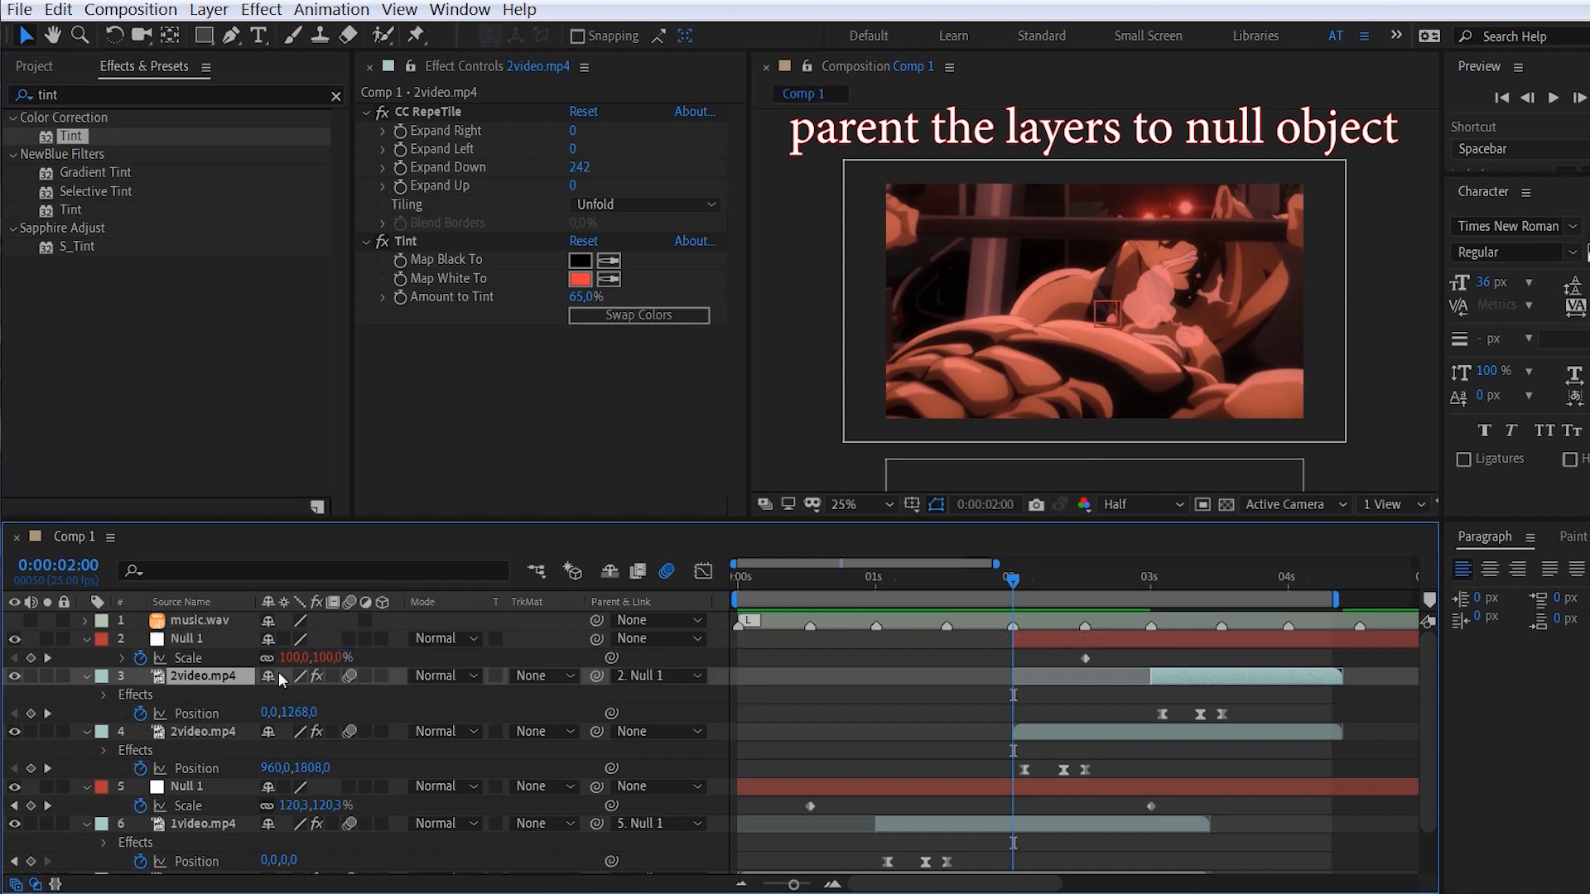
left_click(203, 730)
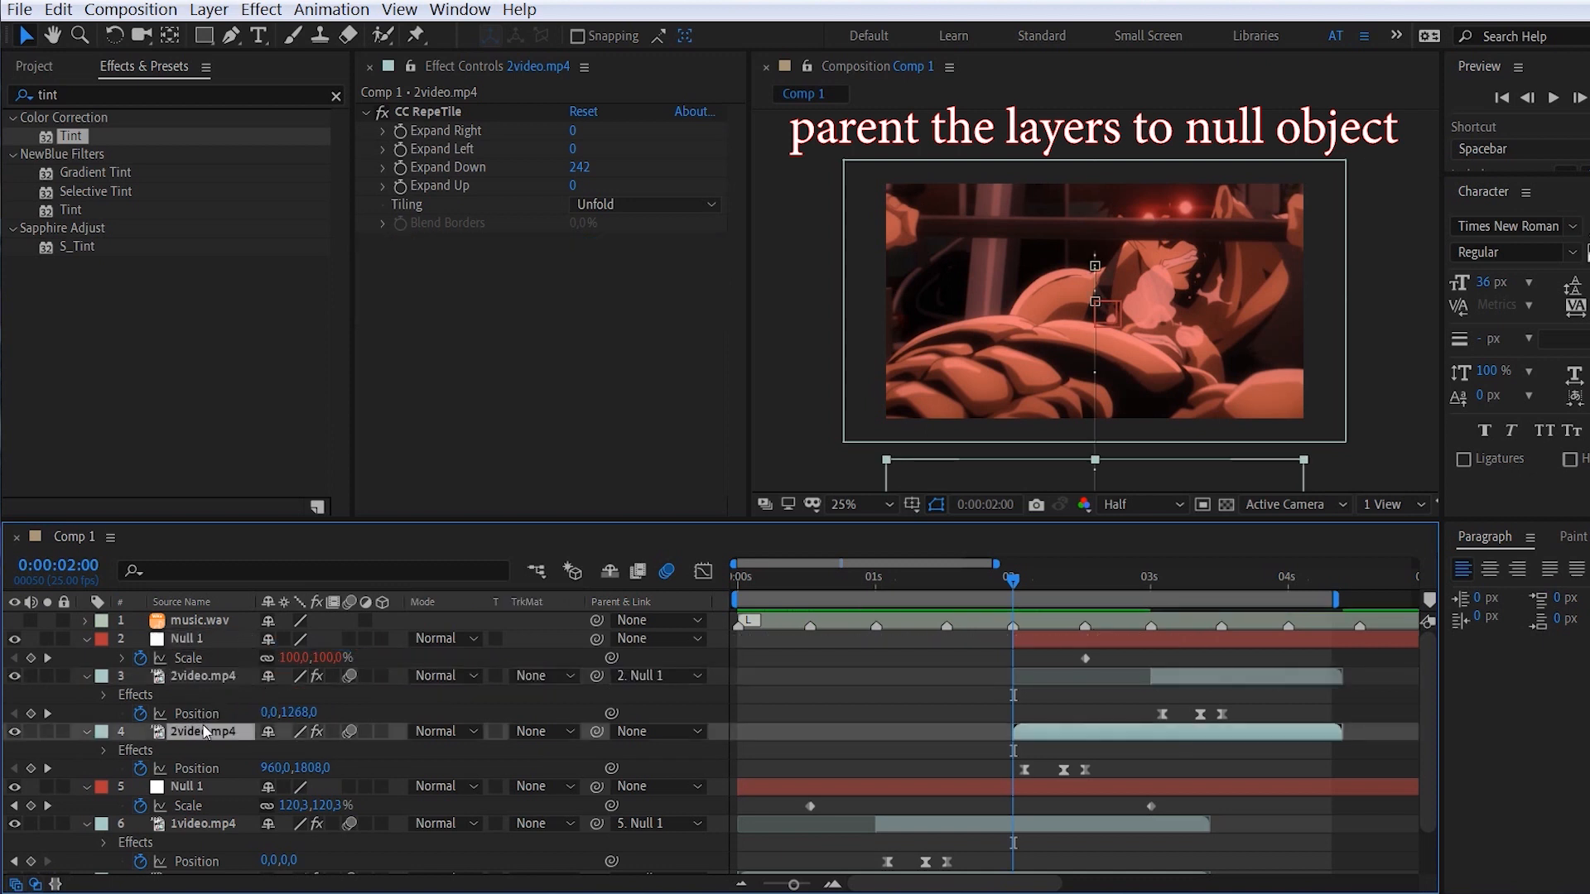
left_click_drag(597, 732, 221, 646)
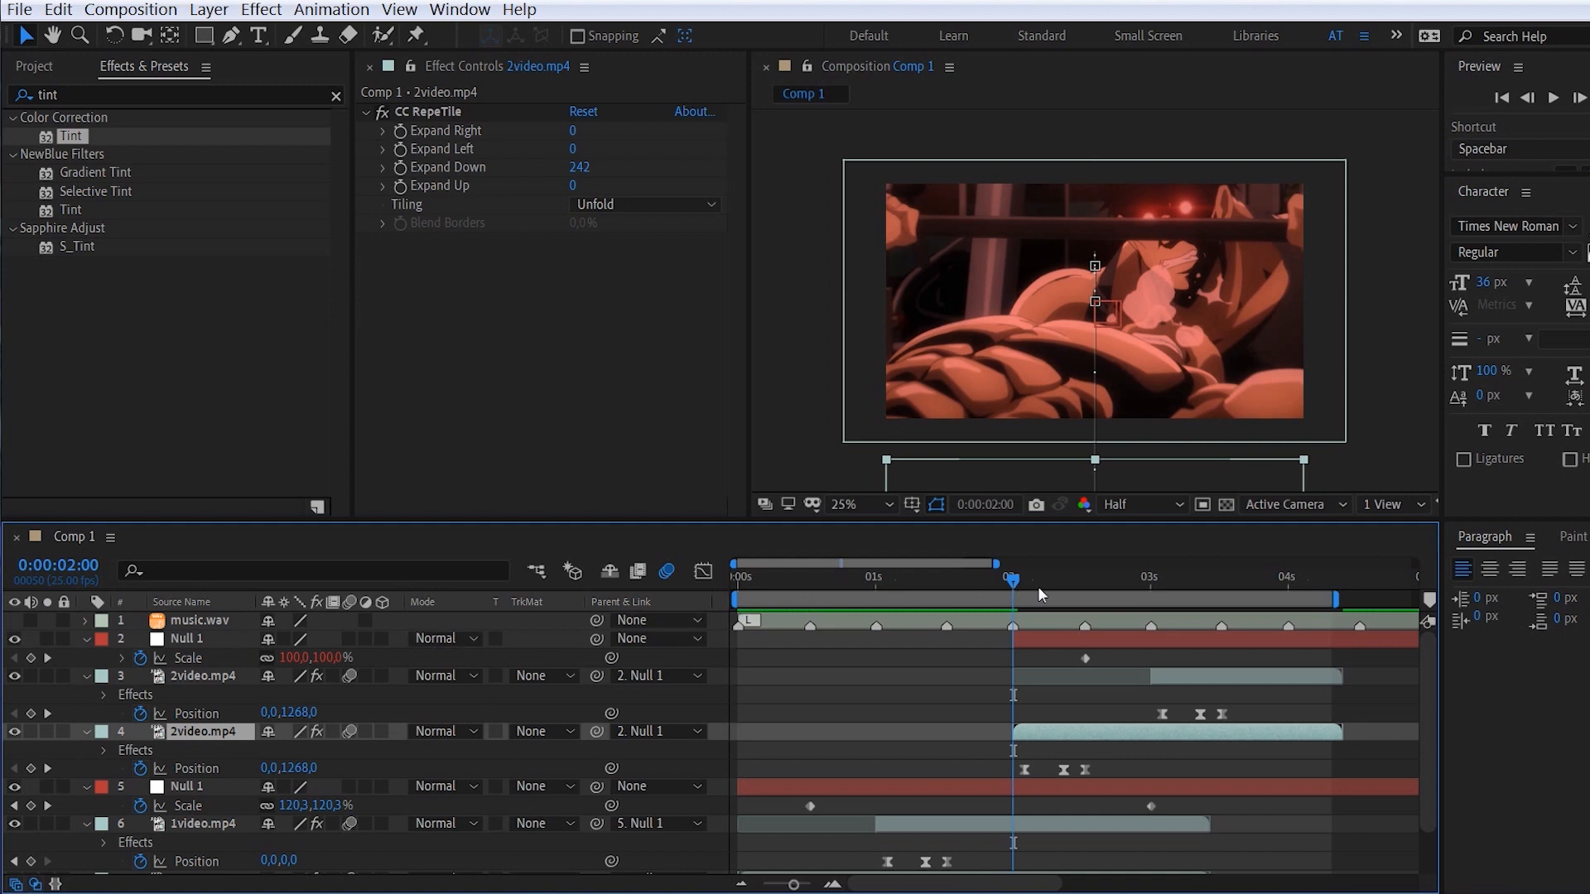
- Preview the composition from the start, turn on the audio of music.wav, and preview it again with sound
left_click_drag(1040, 586, 698, 628)
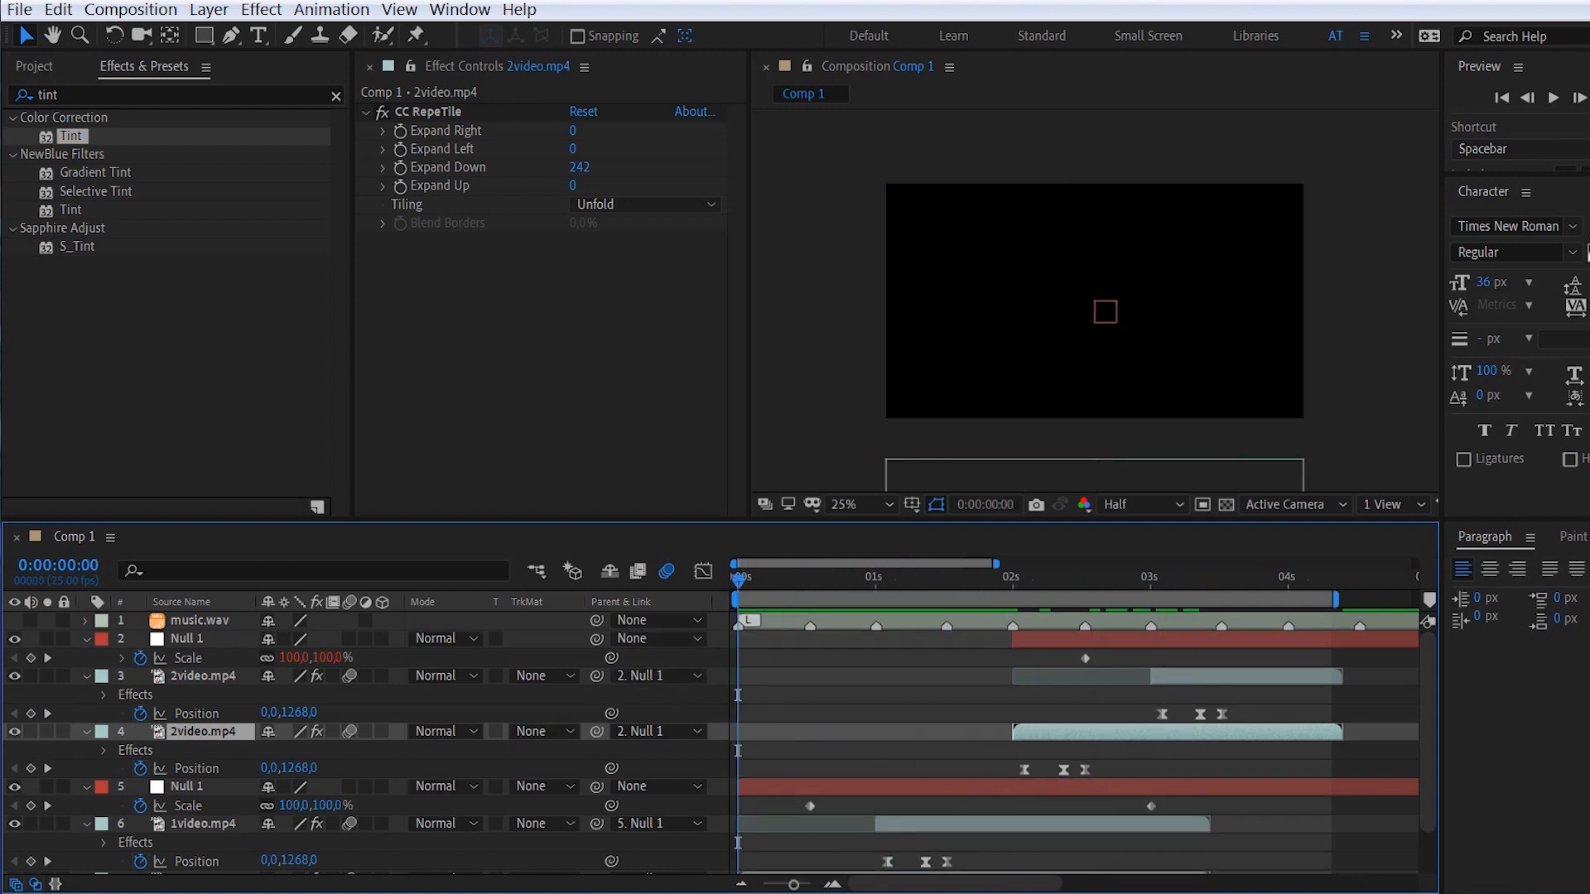
key("space")
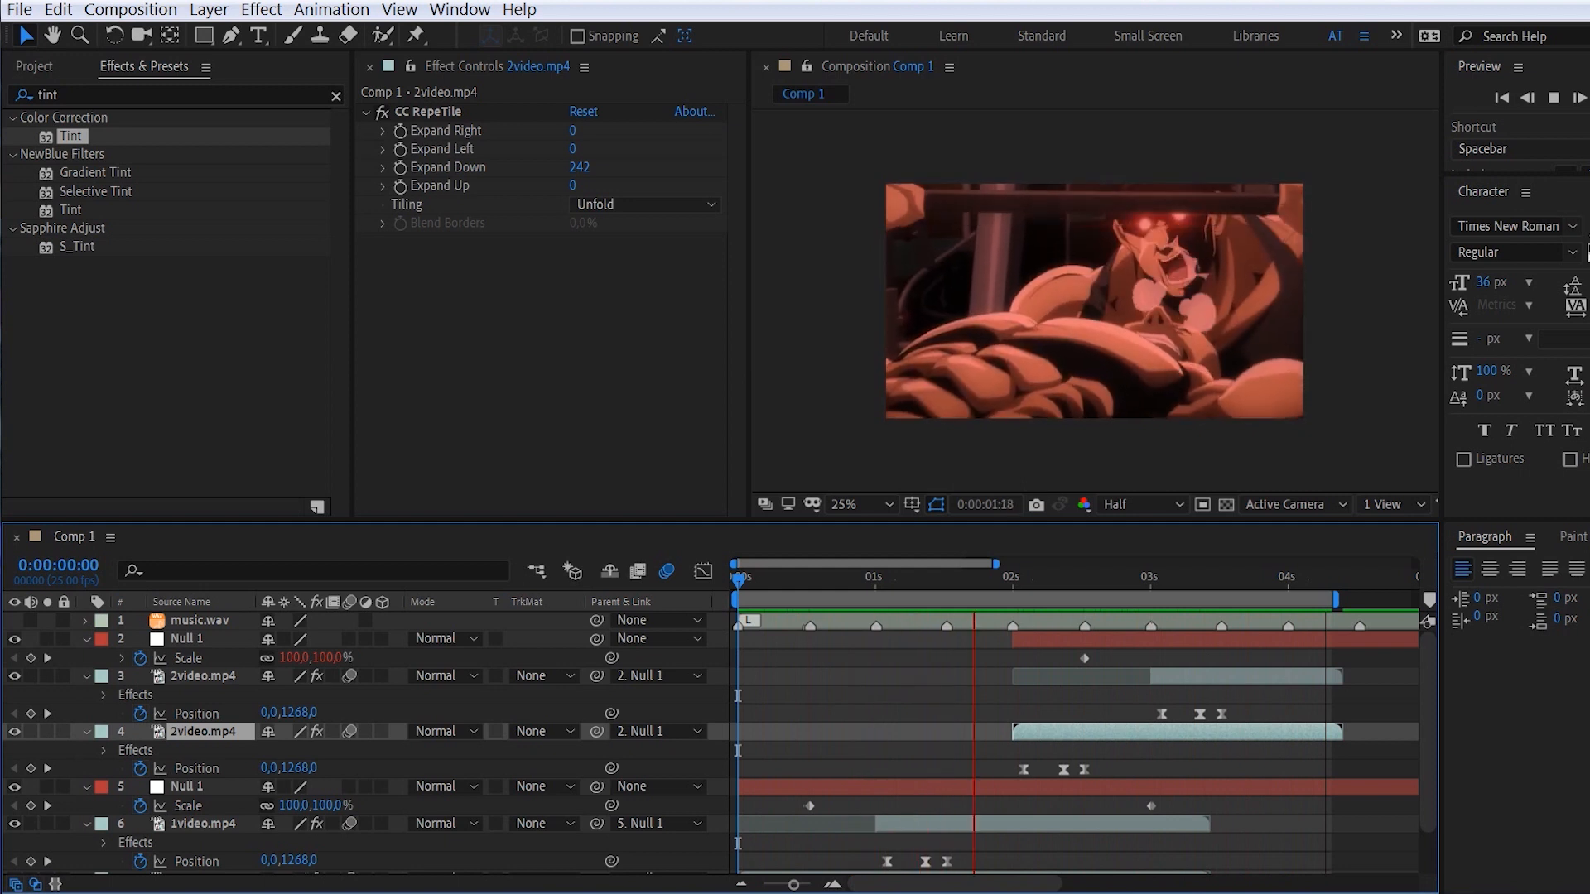
key("space")
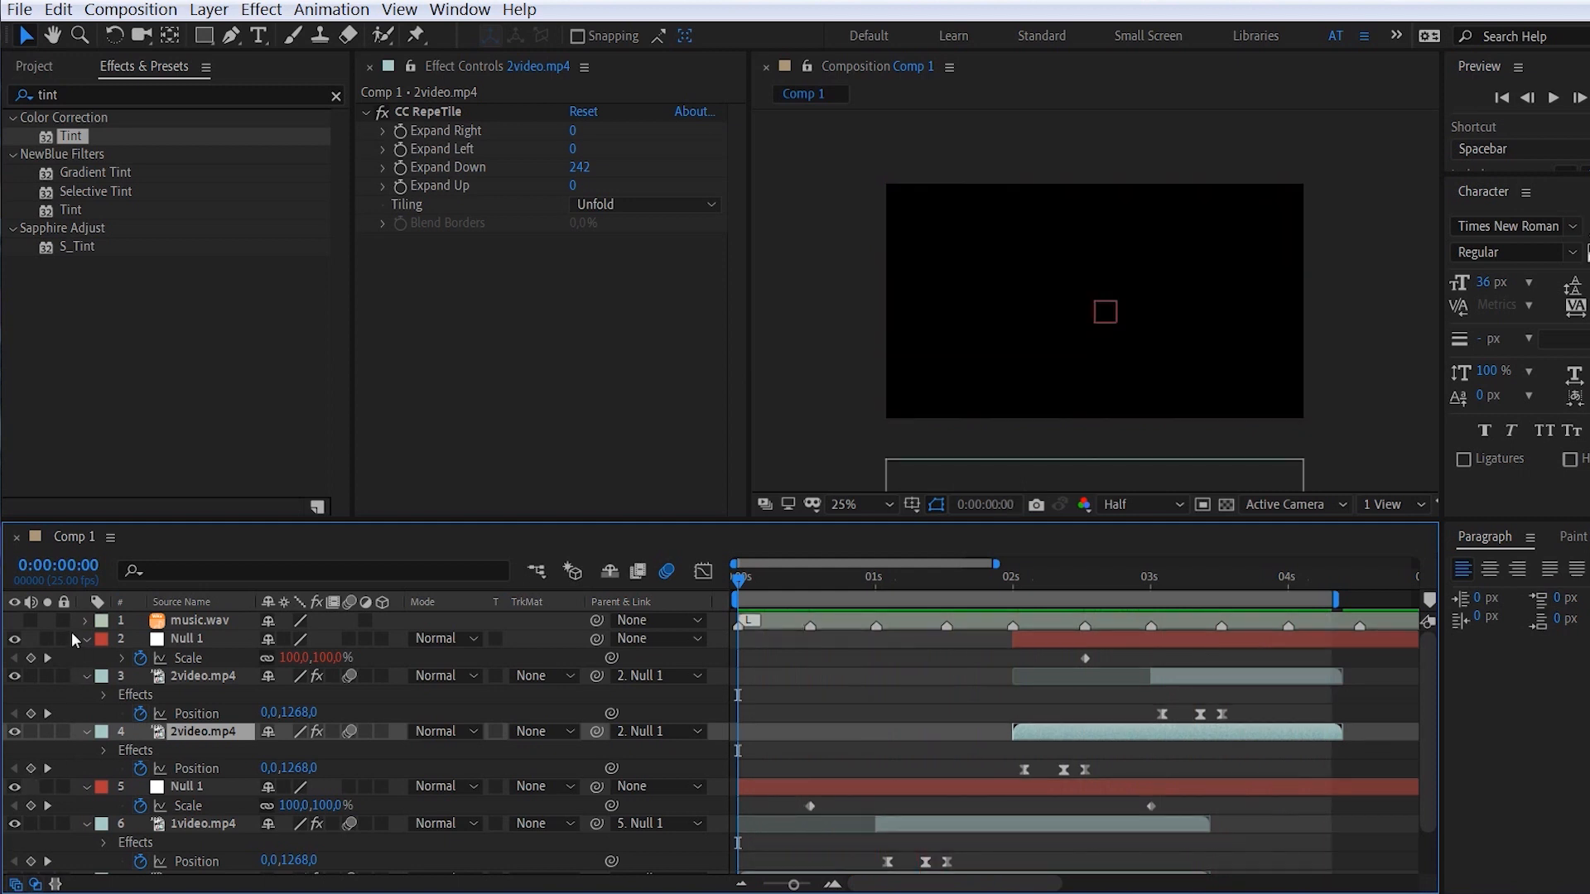
left_click(30, 621)
key("space")
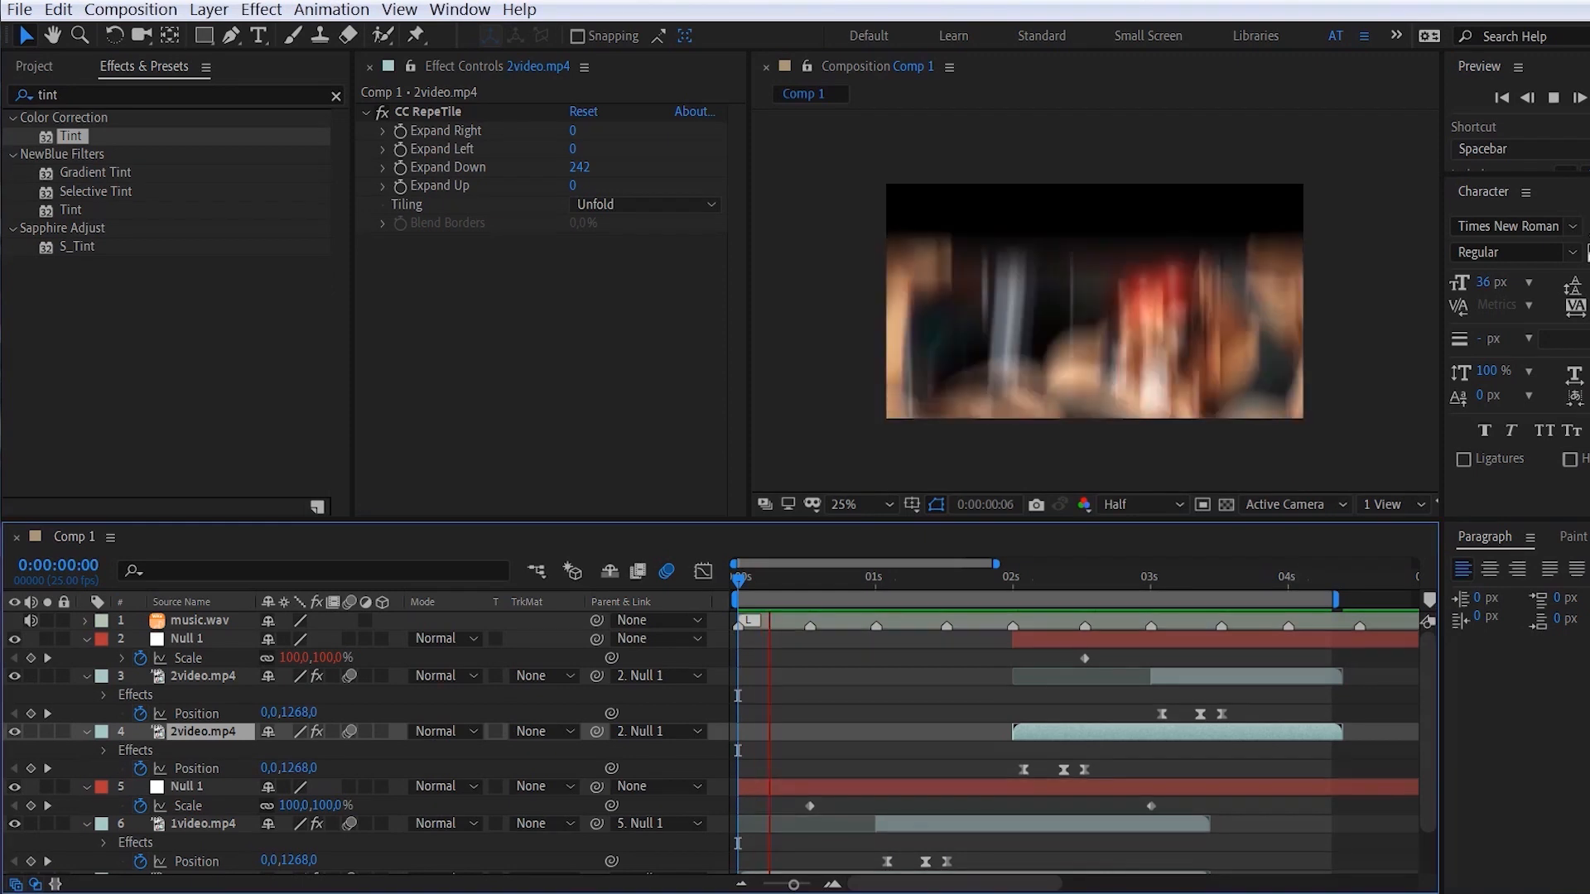